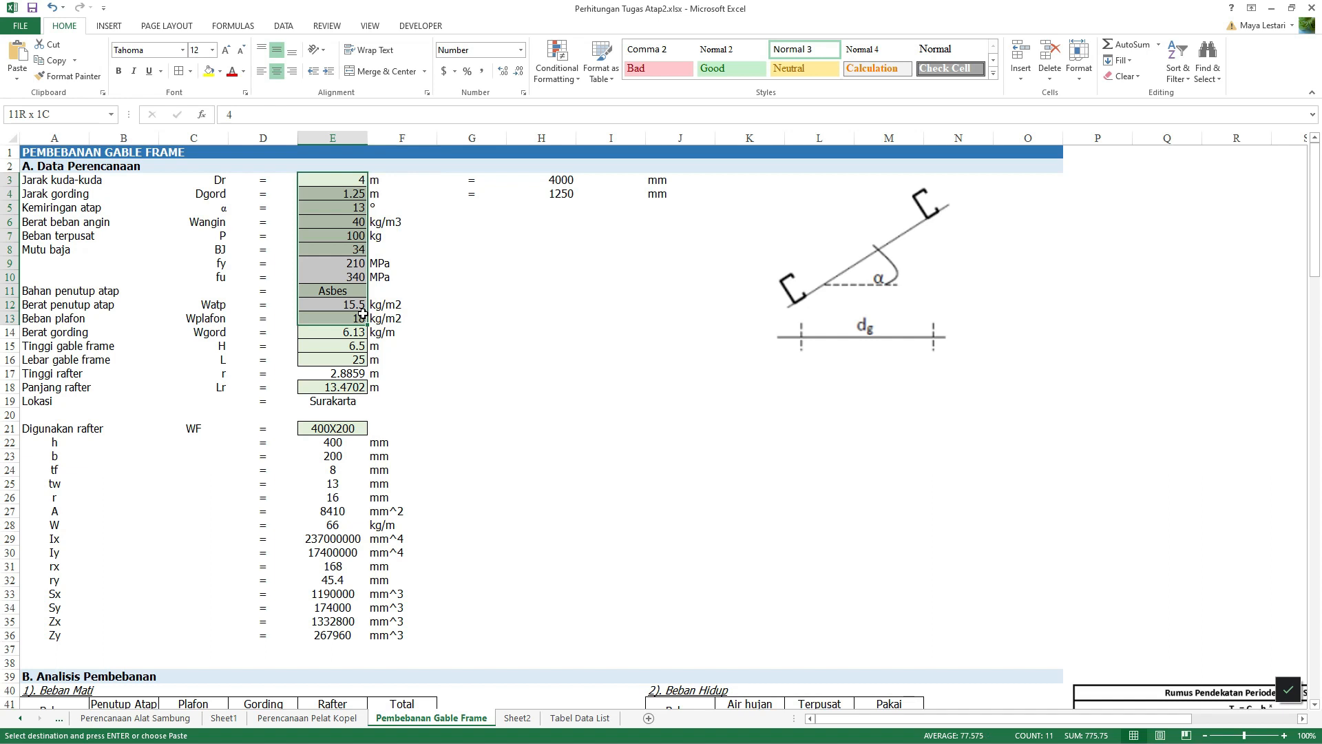
Step: Change the label in A15 to "Tinggi kolom gable frame"
key("ctrl+v")
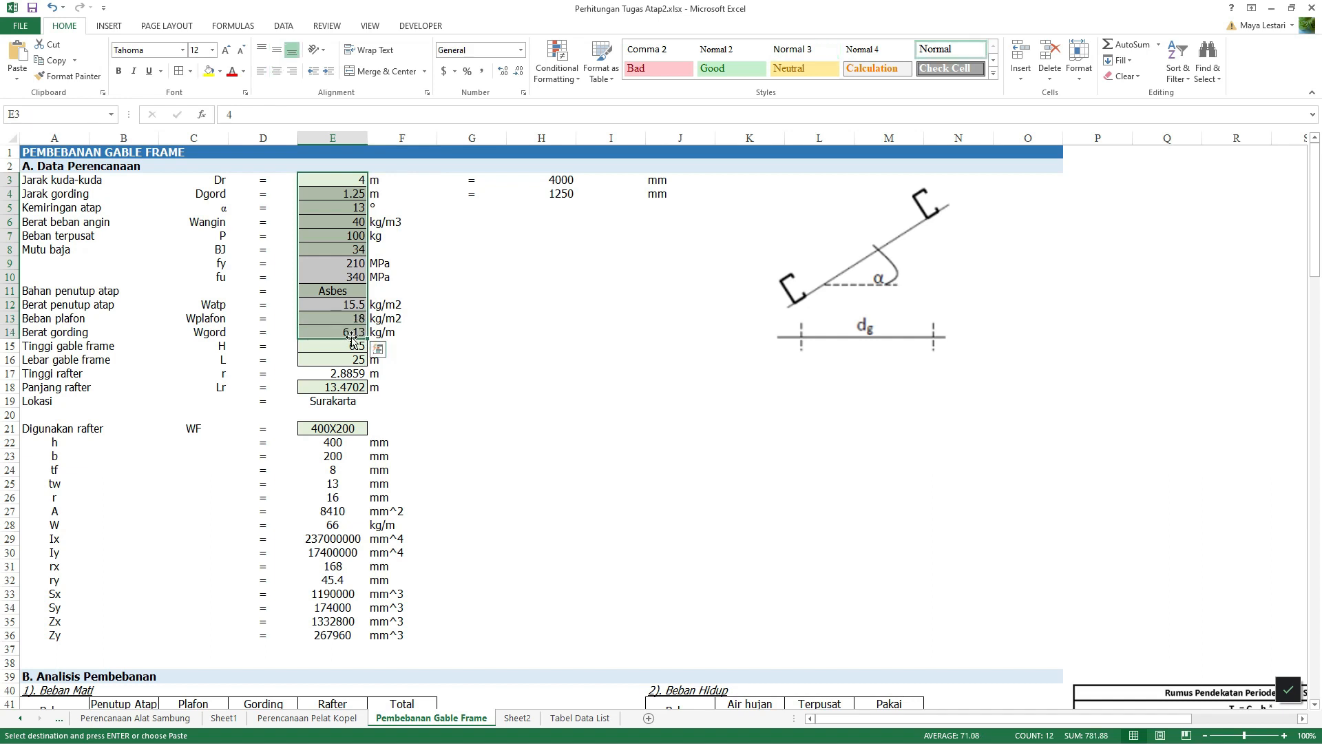
left_click(329, 345)
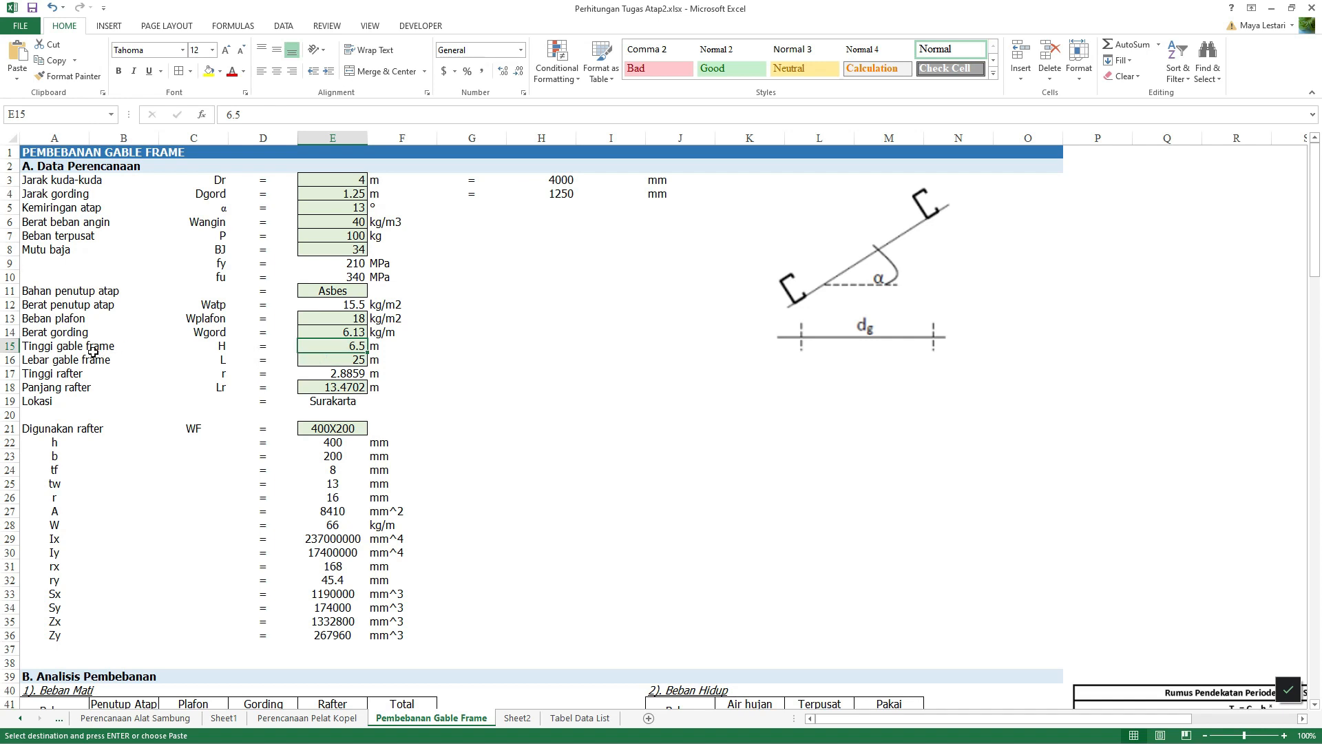
left_click(46, 345)
left_click(253, 115)
type("kolom")
key("Return")
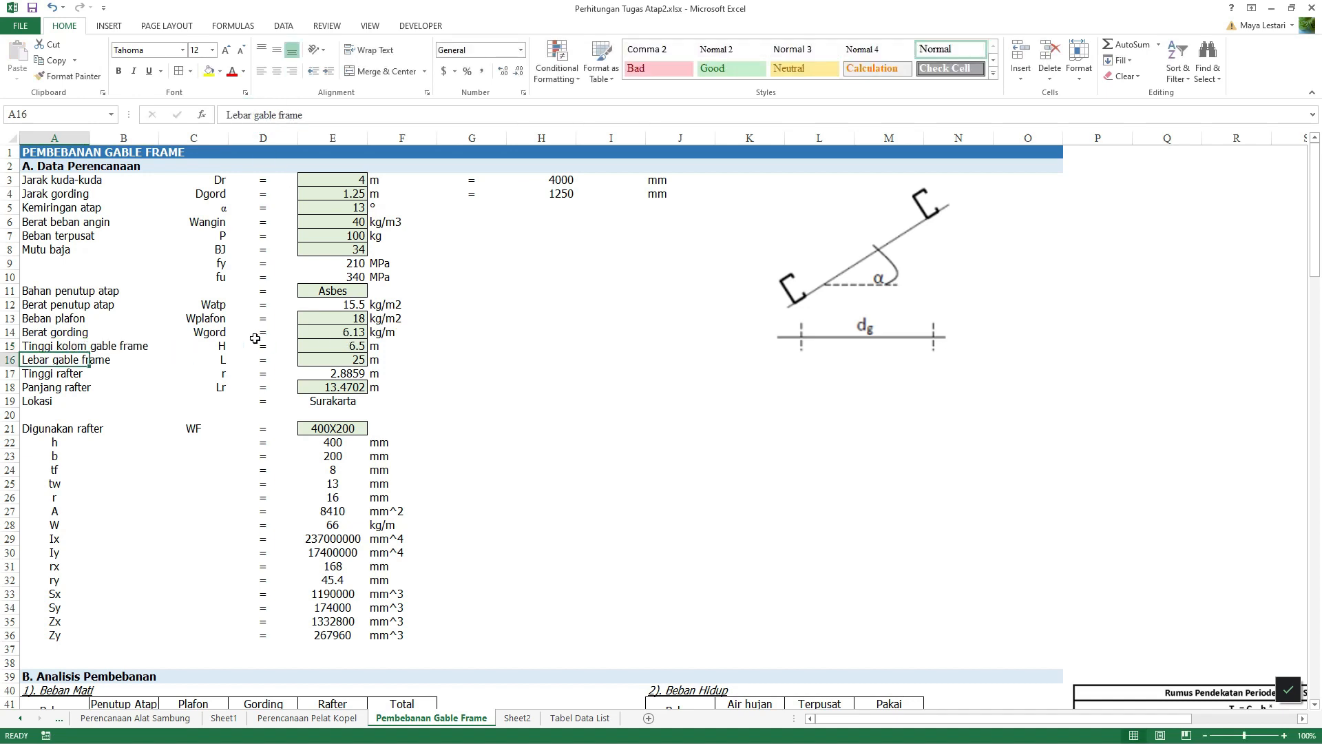
Step: Check the gable frame width input in E16, switching to AutoCAD to examine the frame's columns and full span
left_click(356, 364)
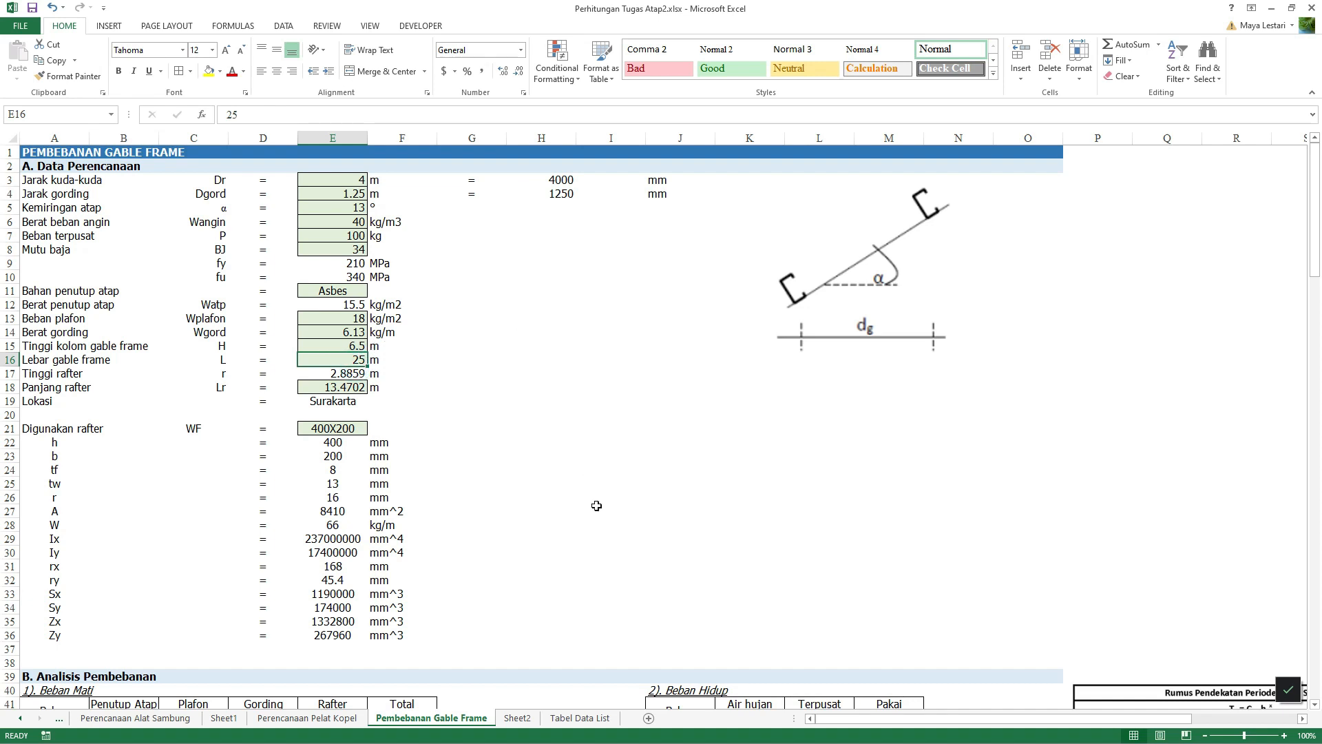
key("alt+Tab")
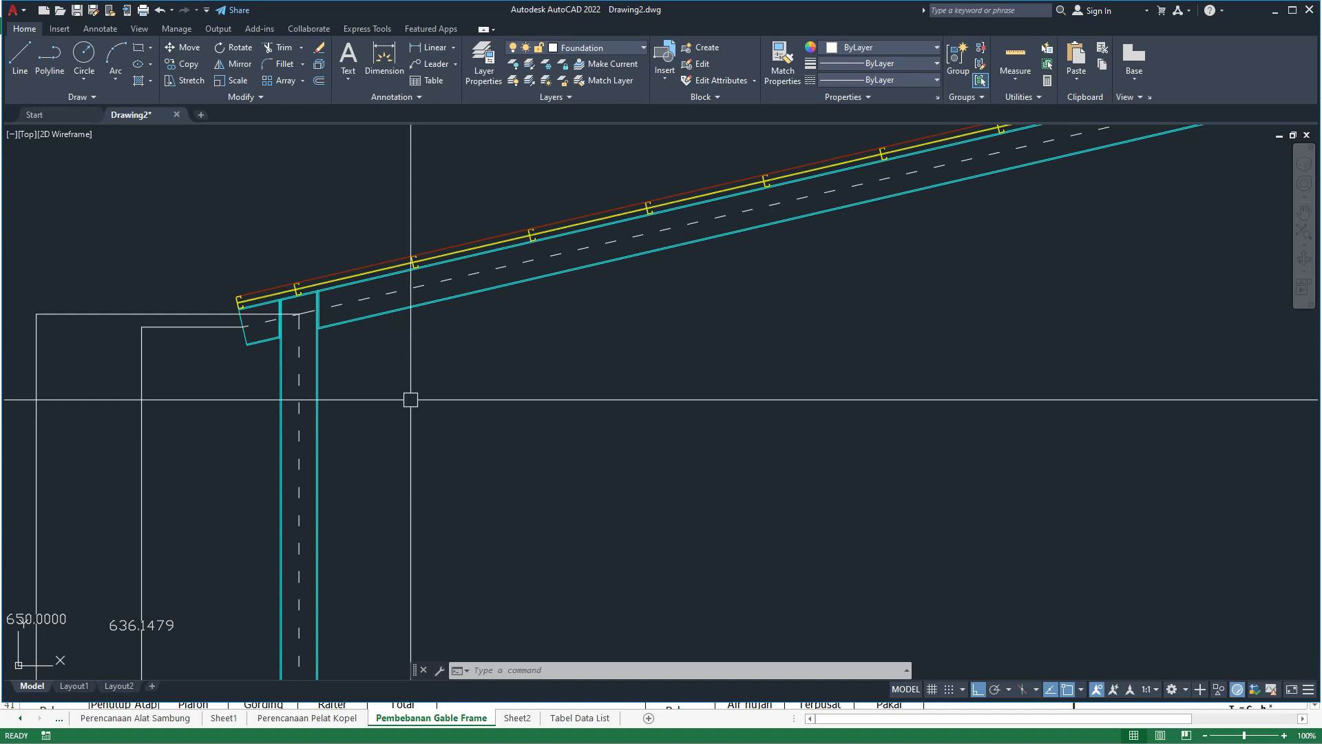
scroll(526, 251, "down", 2)
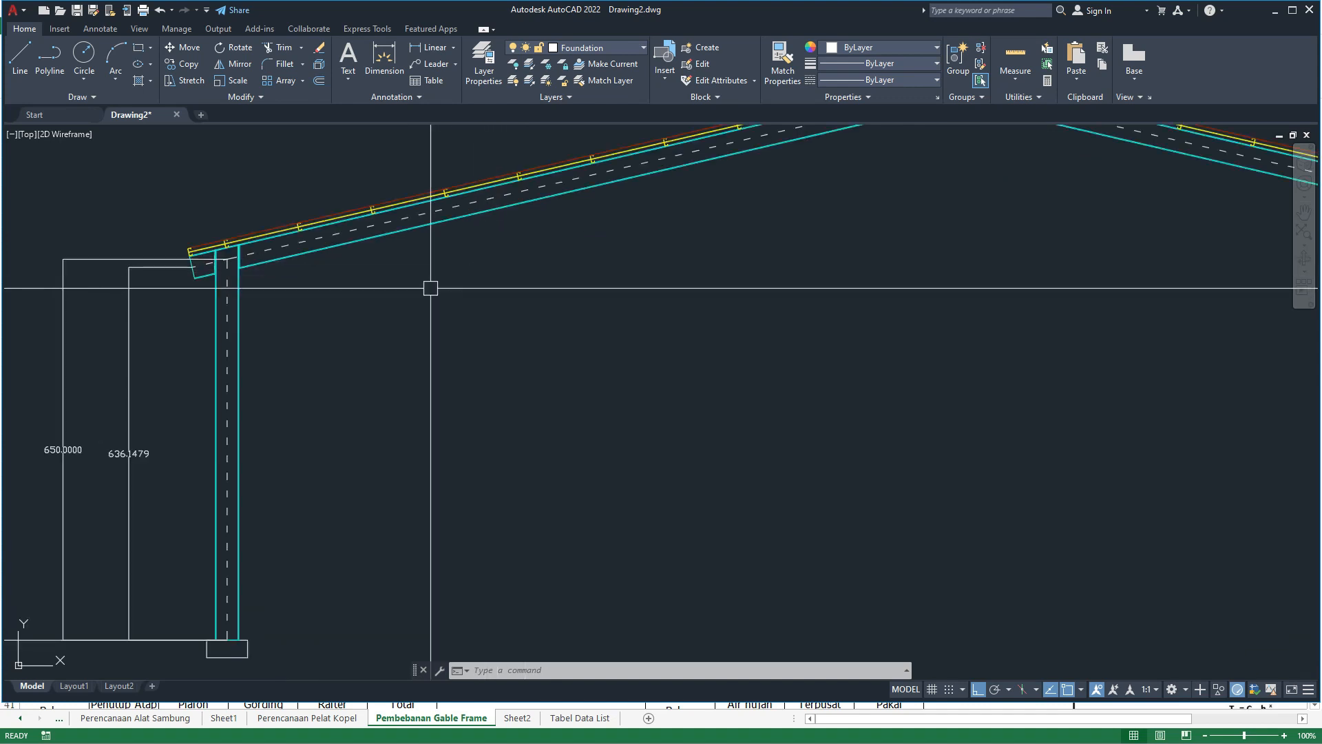
scroll(218, 425, "down", 2)
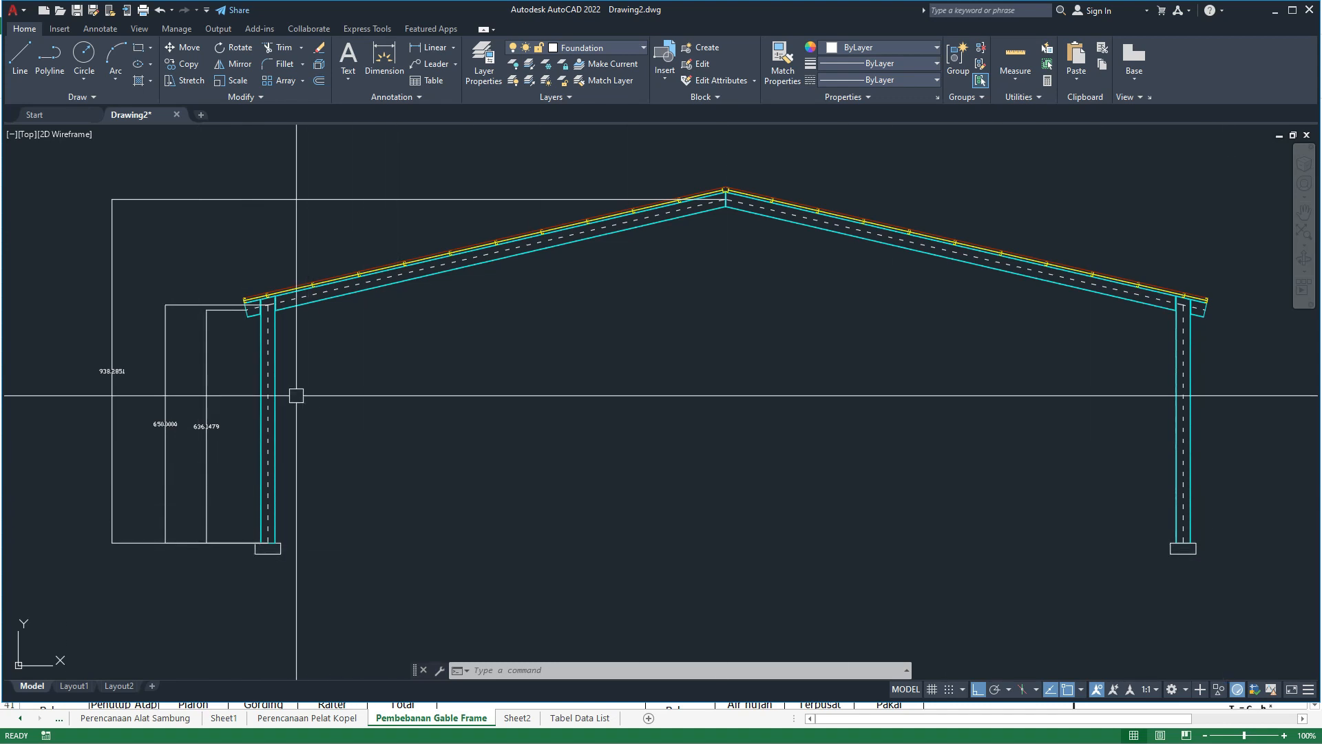
key("alt+Tab")
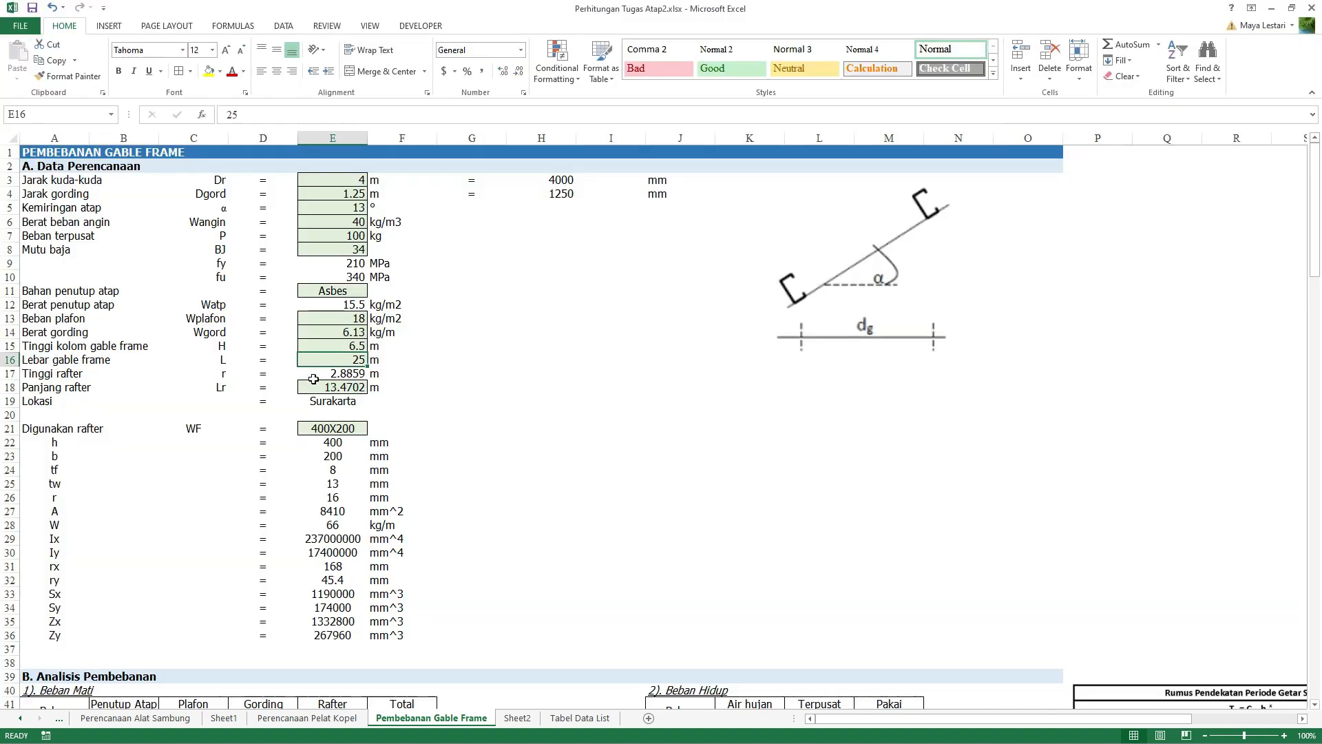
Step: Examine the rafter length formula in E18 against the rafter in the AutoCAD frame drawing, returning to Excel
left_click(355, 388)
key("alt+Tab")
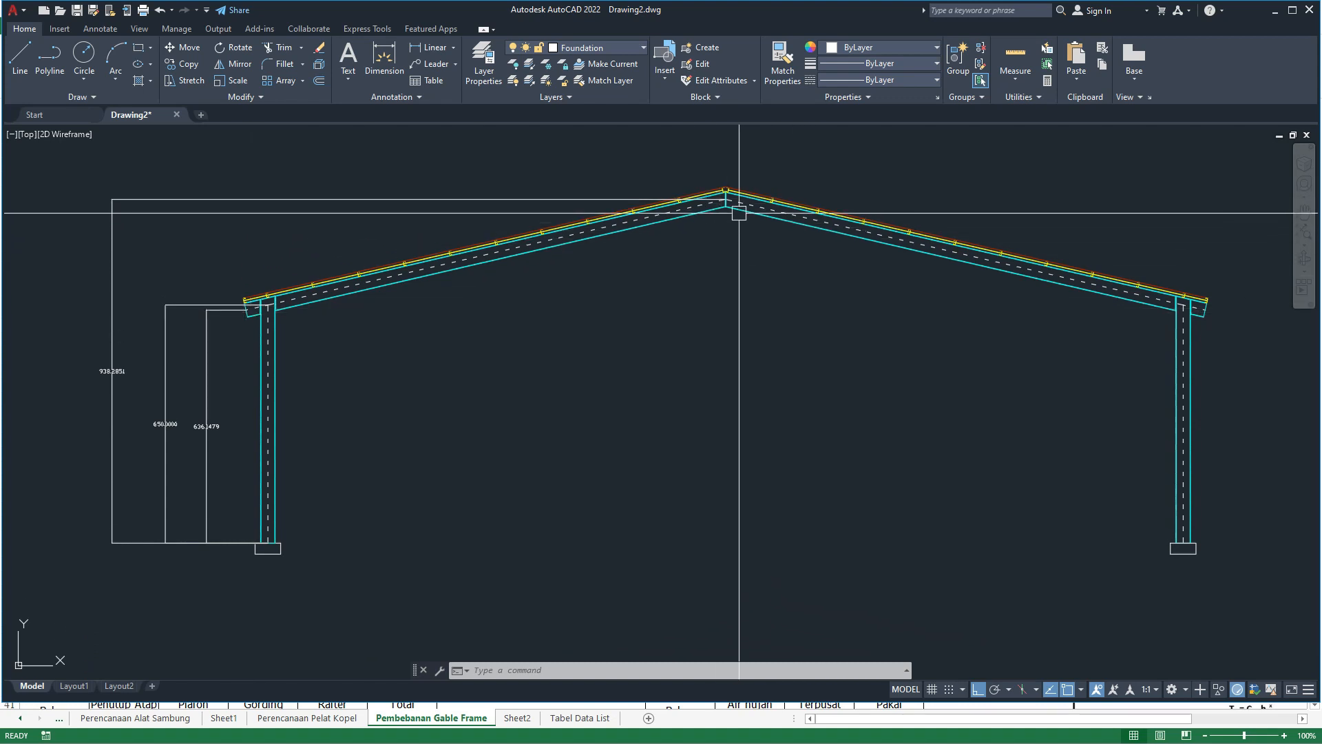
key("alt+Tab")
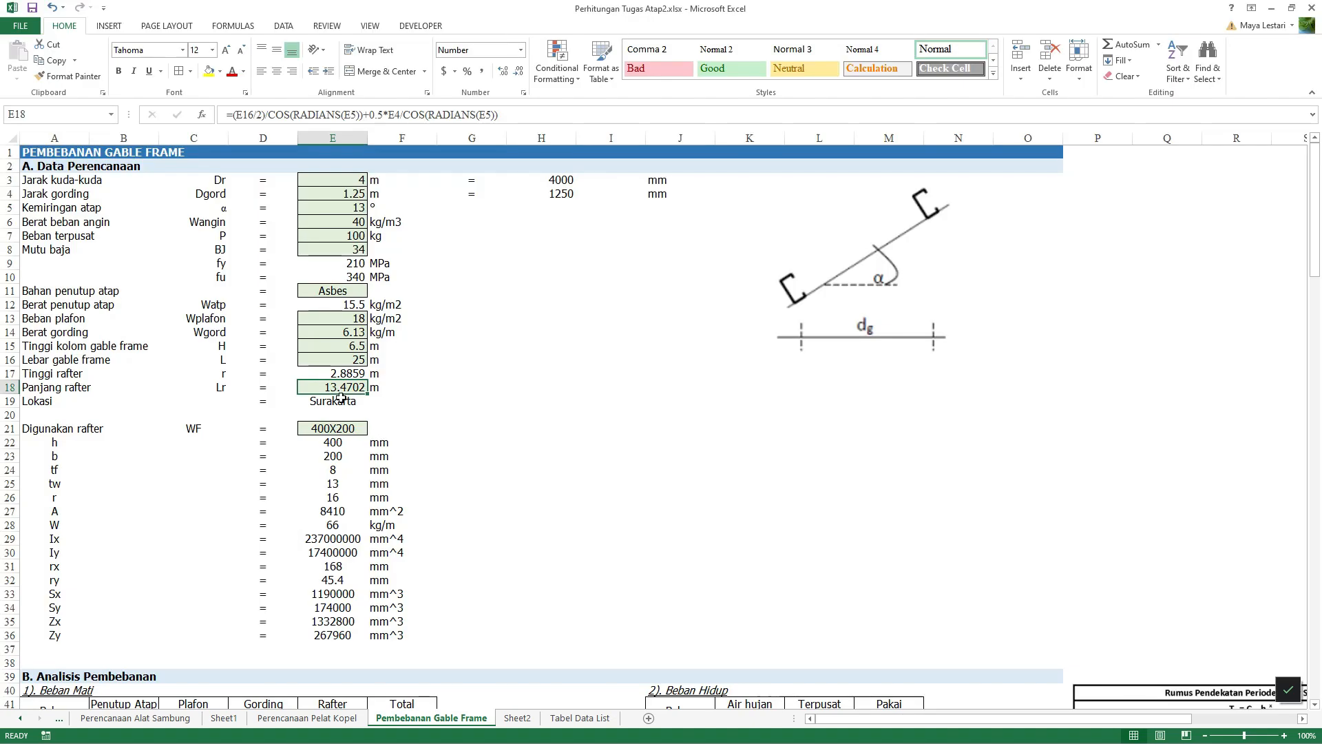
left_click(288, 115)
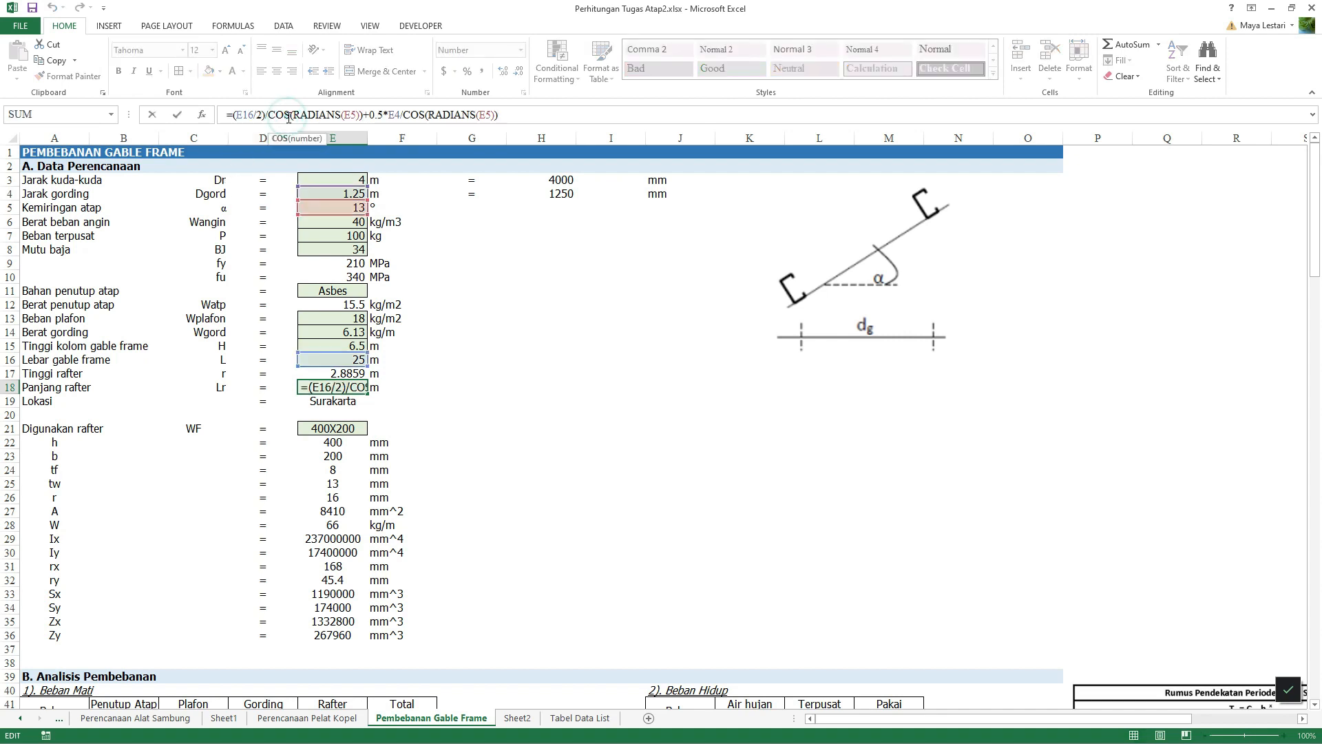
key("Return")
key("alt+Tab")
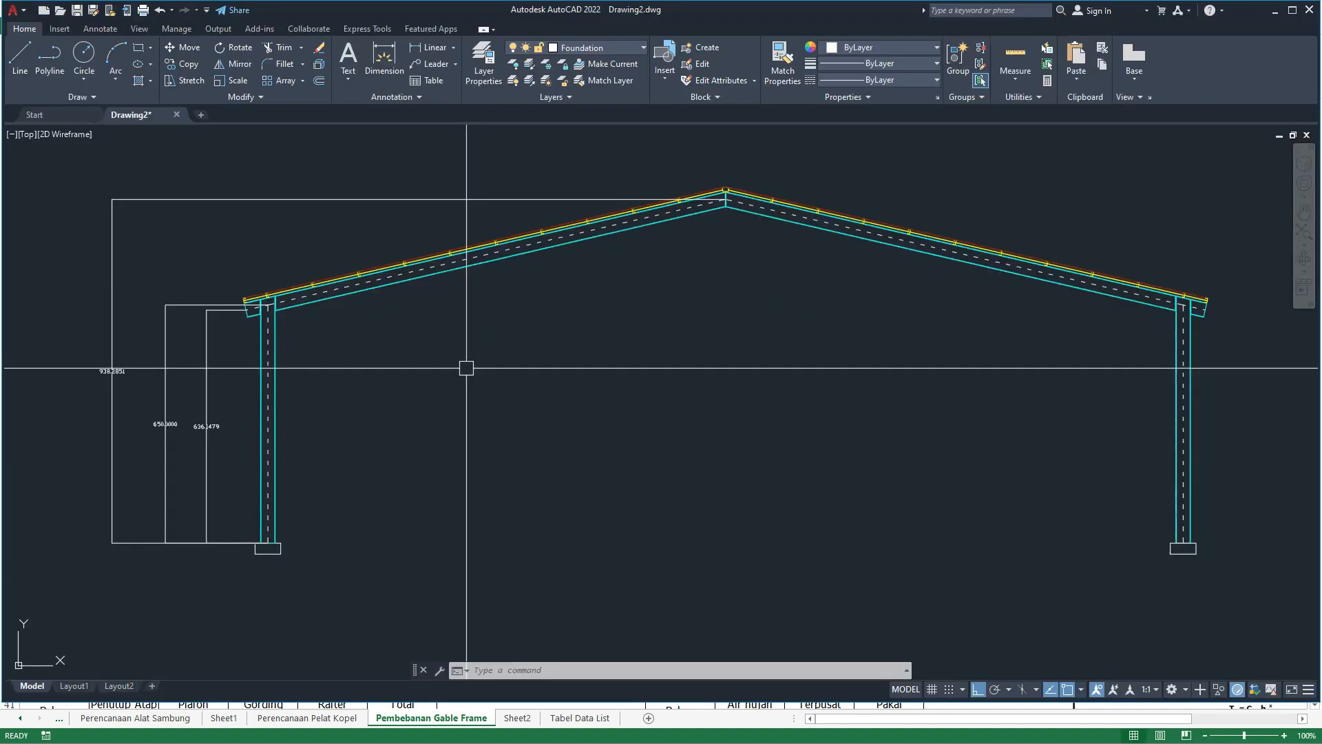
key("alt+Tab")
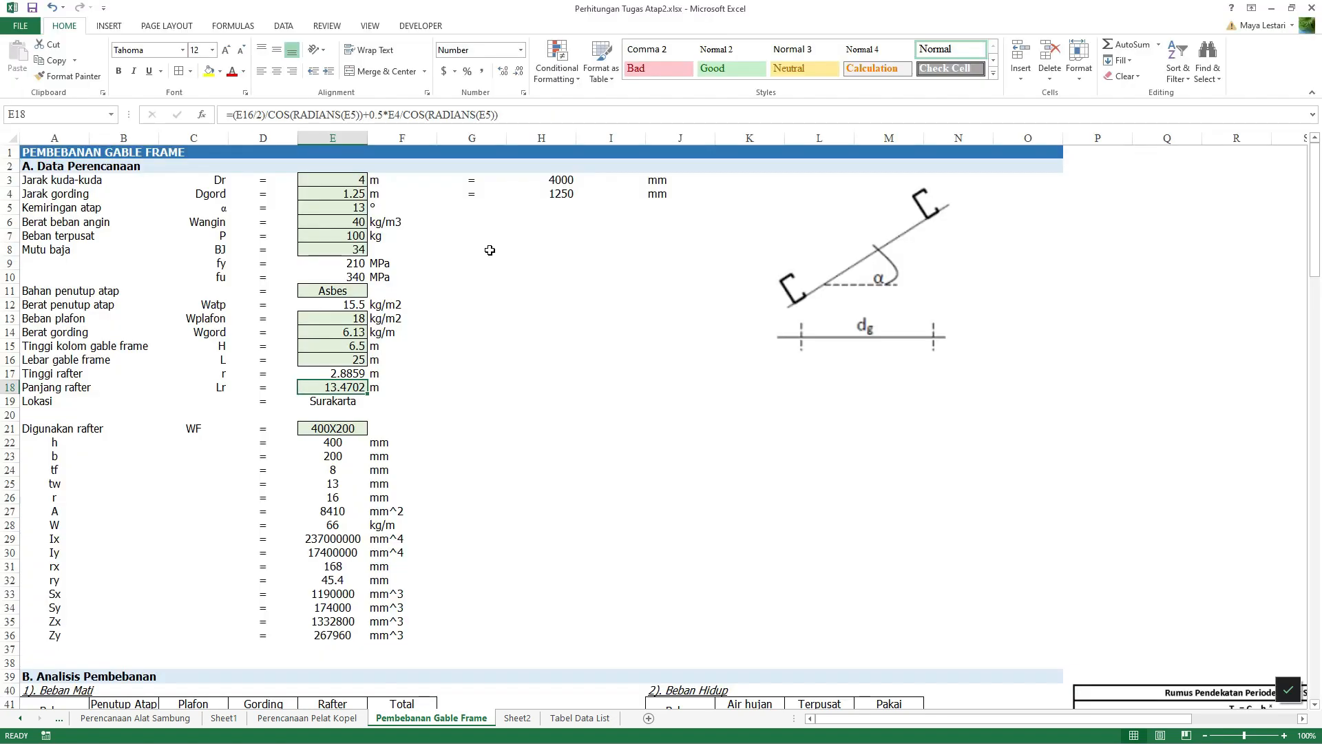
Step: Calculate half the purlin spacing in H6 with =E4*.5 and enter the unit m in I6
left_click(543, 221)
type("=")
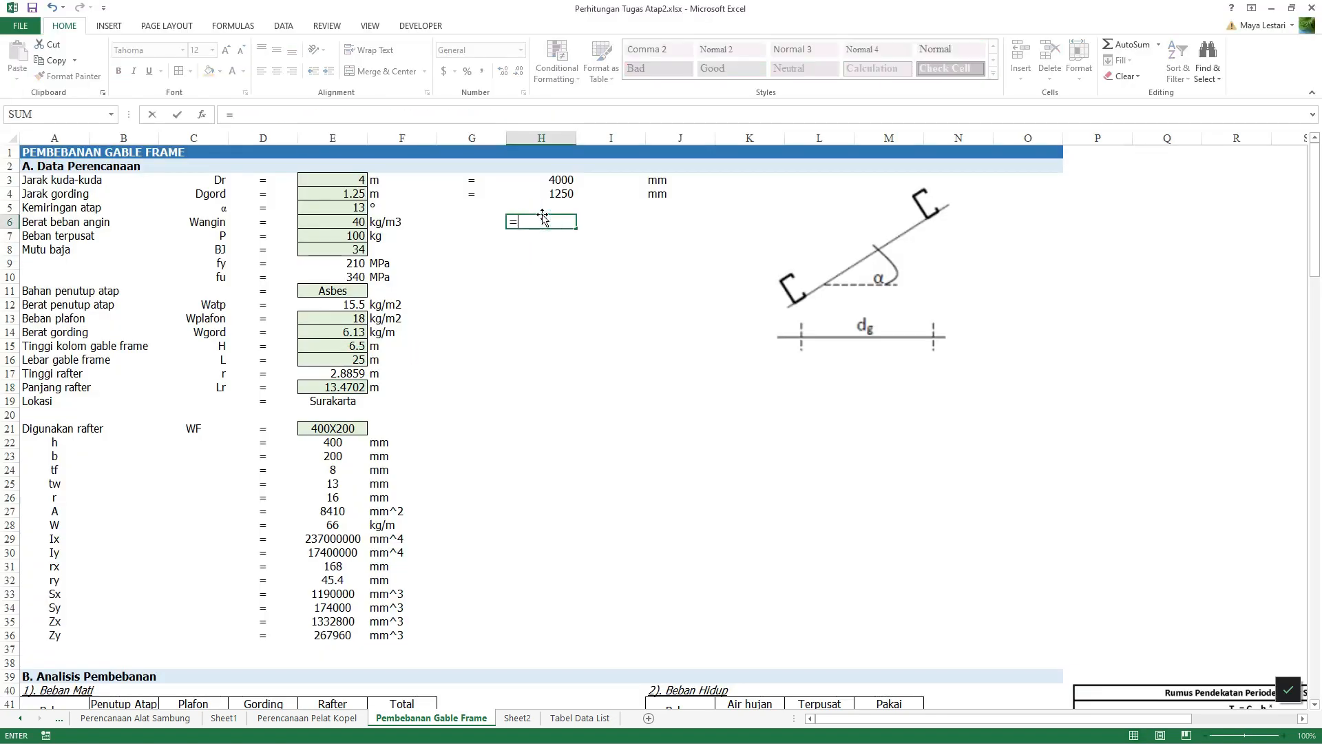
left_click(351, 196)
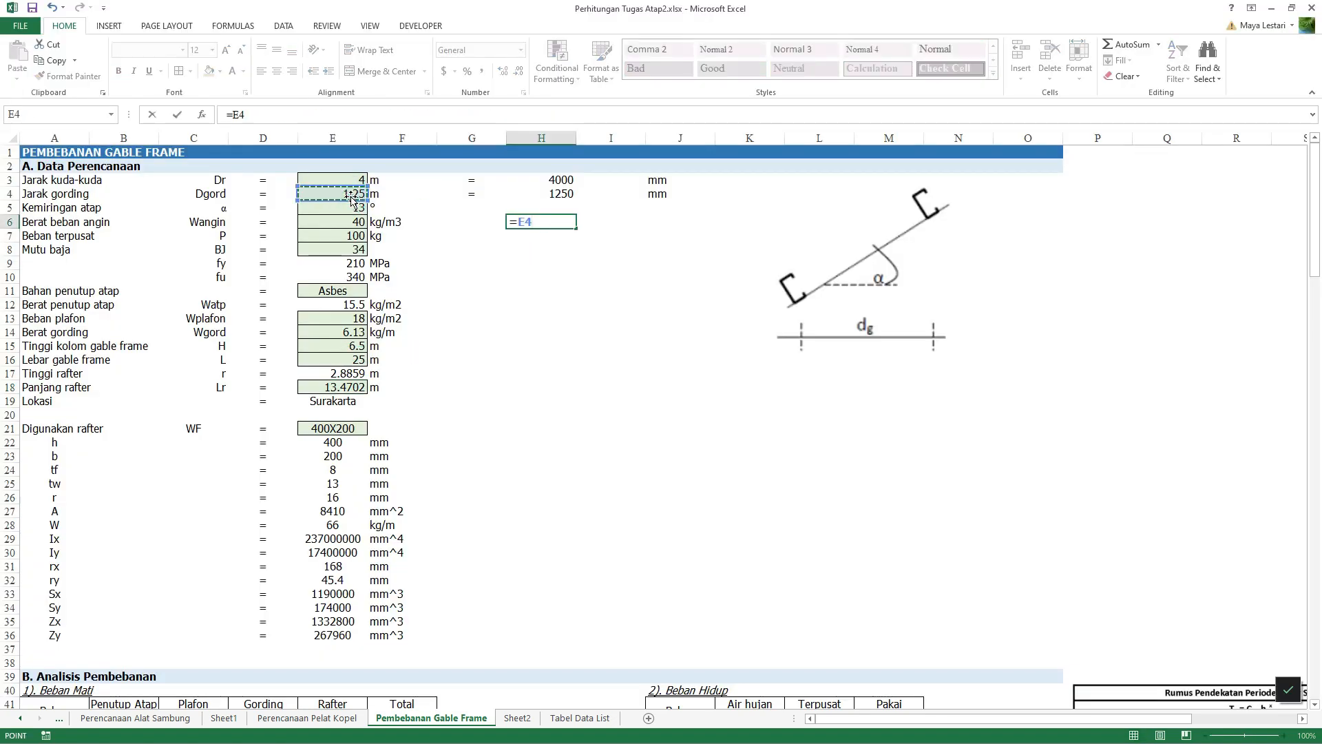
type("*.5")
key("ctrl+Return")
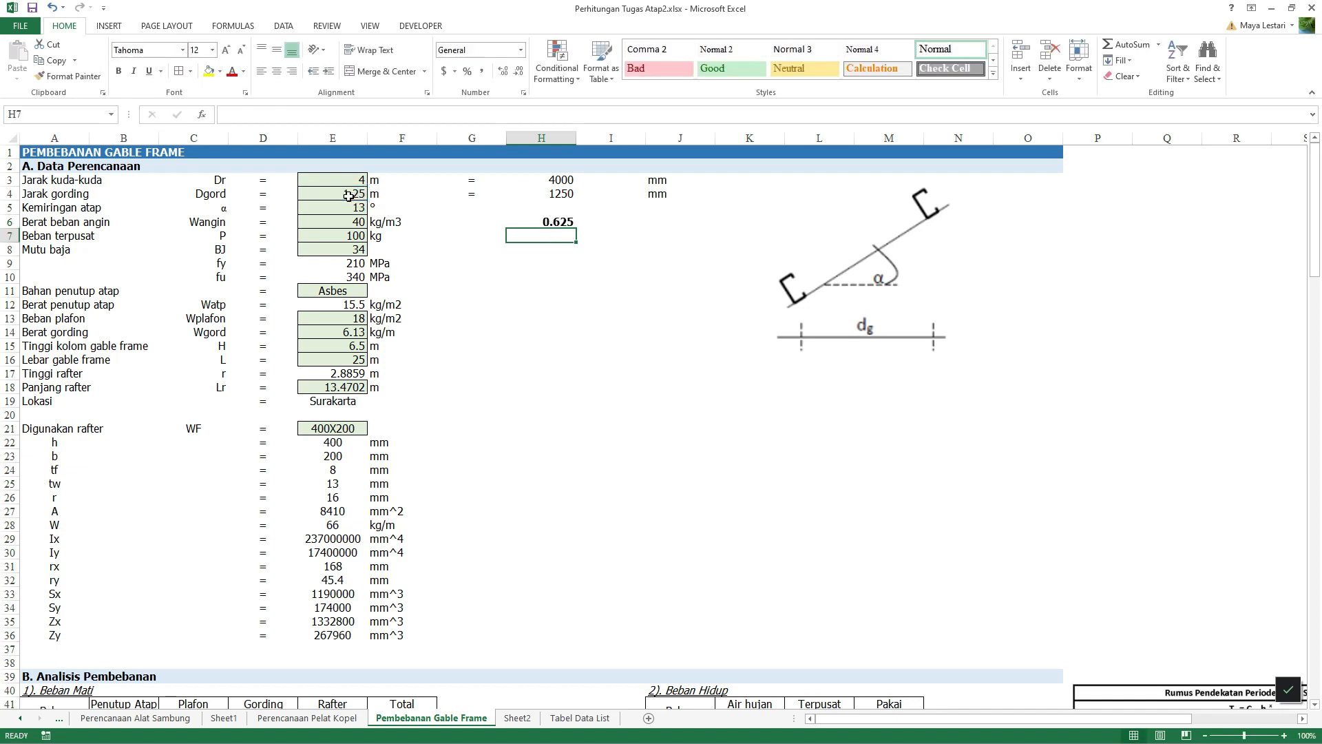
left_click(604, 222)
type("m")
key("ctrl+Return")
Step: Compare the half-spacing calculation with the AutoCAD frame drawing, and clear cells H6:I6 in Excel
left_click_drag(593, 222, 556, 222)
left_click(567, 236)
key("alt+Tab")
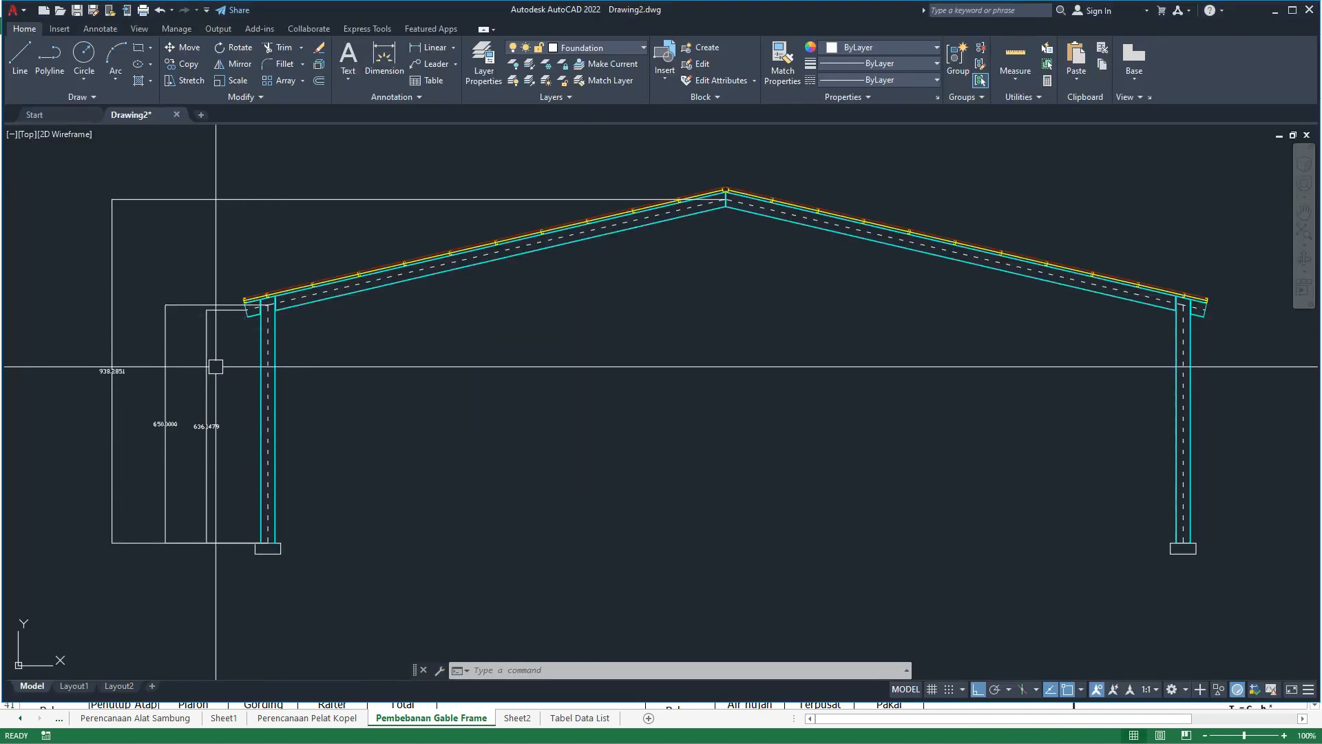
key("alt+Tab")
left_click_drag(594, 221, 524, 222)
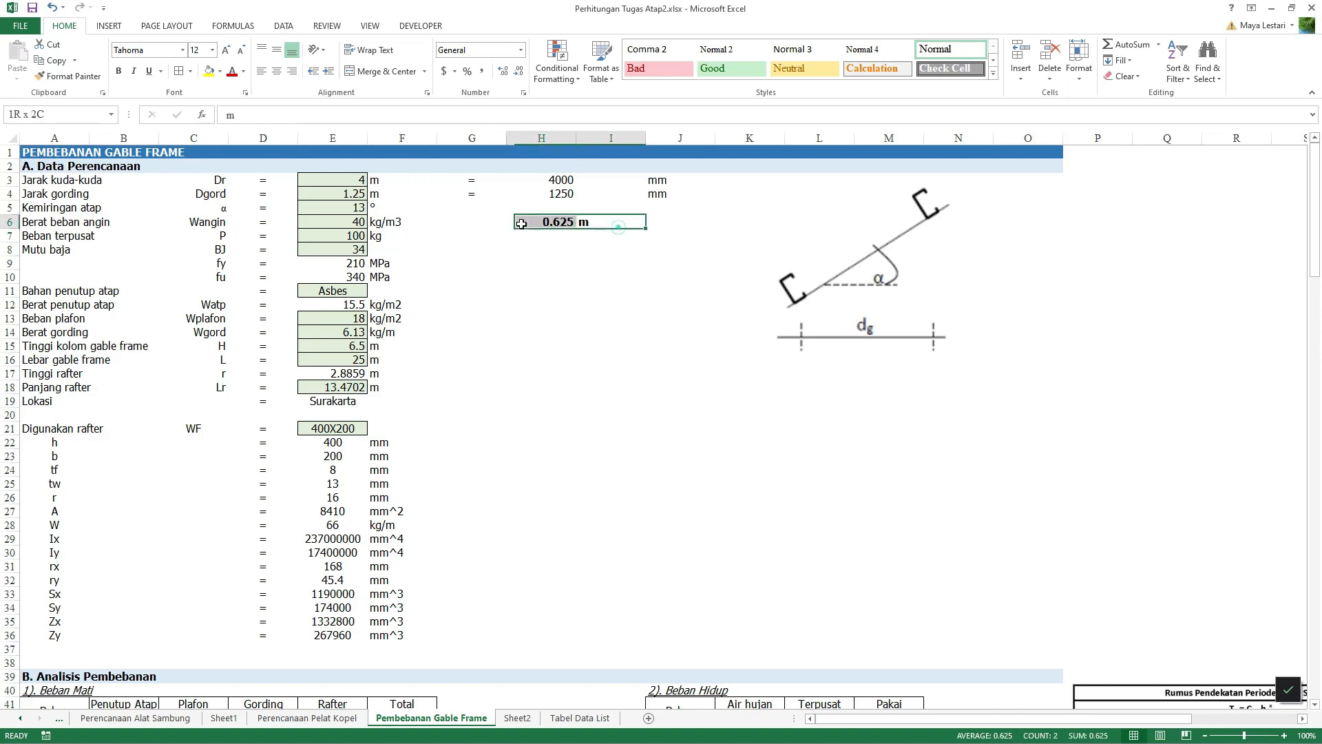
key("Delete")
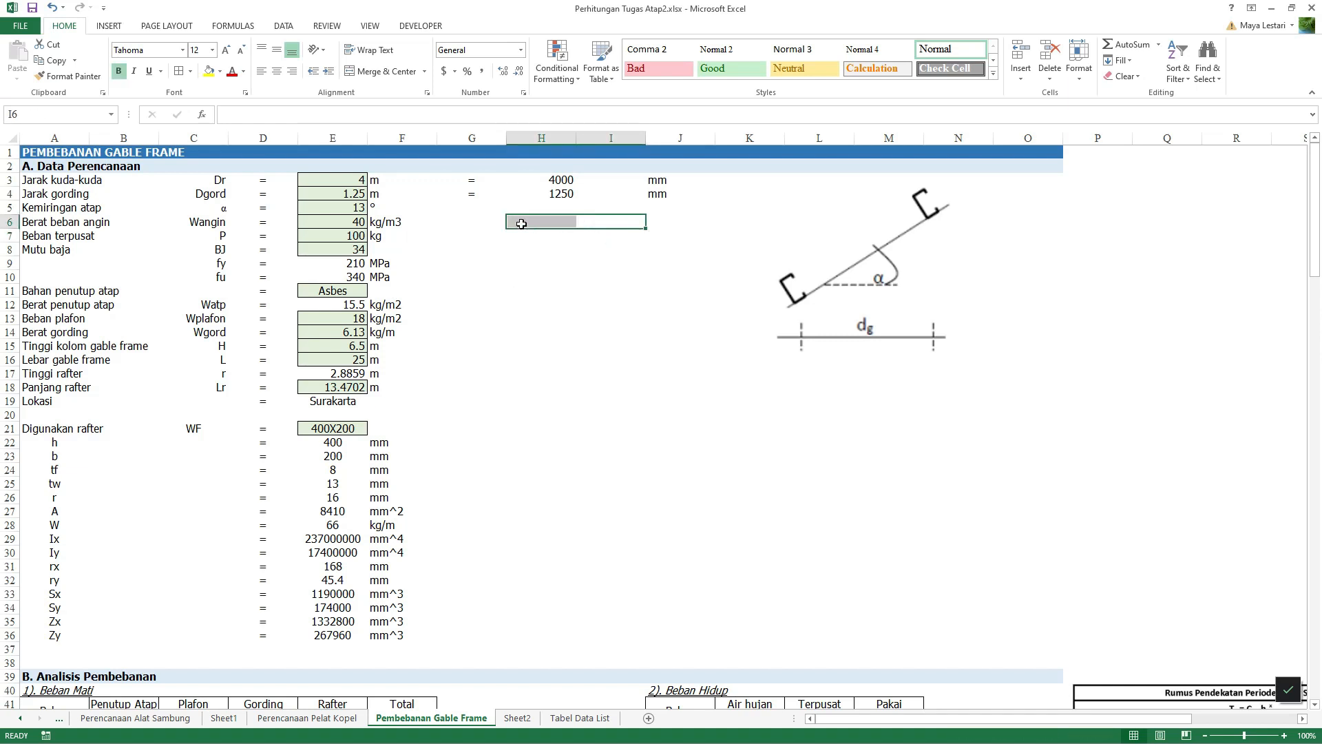
Step: Examine the location, the rafter profile's section properties, and the Sx, Sy, Zx and Zy headings in the Tabel Data List sheet's WF table
left_click(343, 401)
scroll(290, 413, "down", 1)
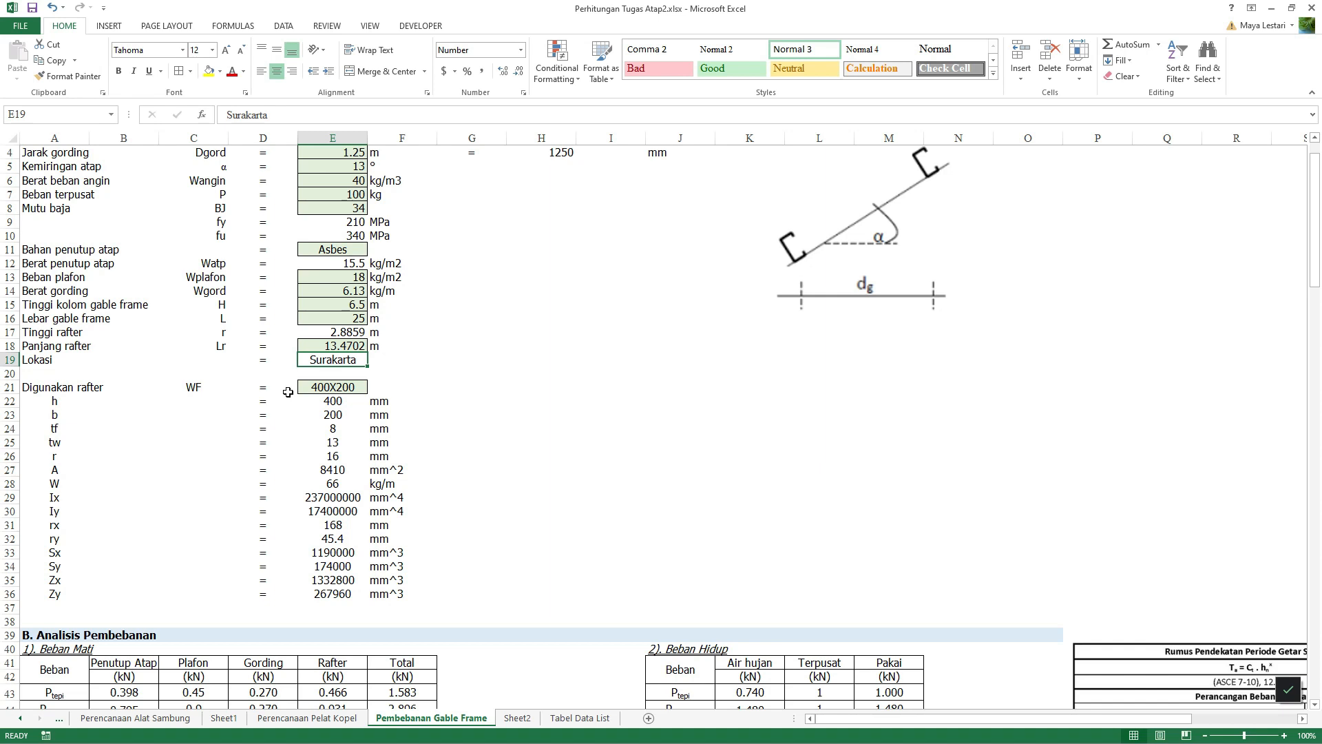
left_click(349, 385)
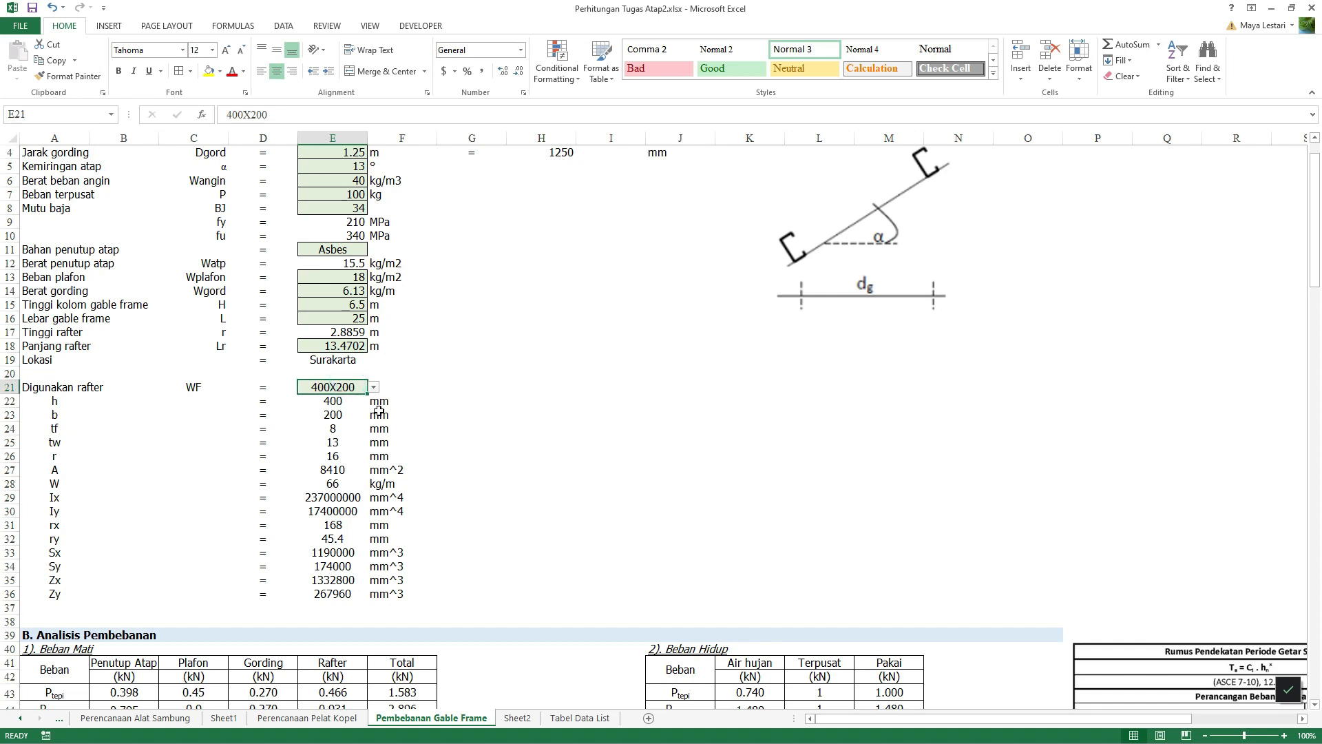
left_click_drag(349, 415, 351, 580)
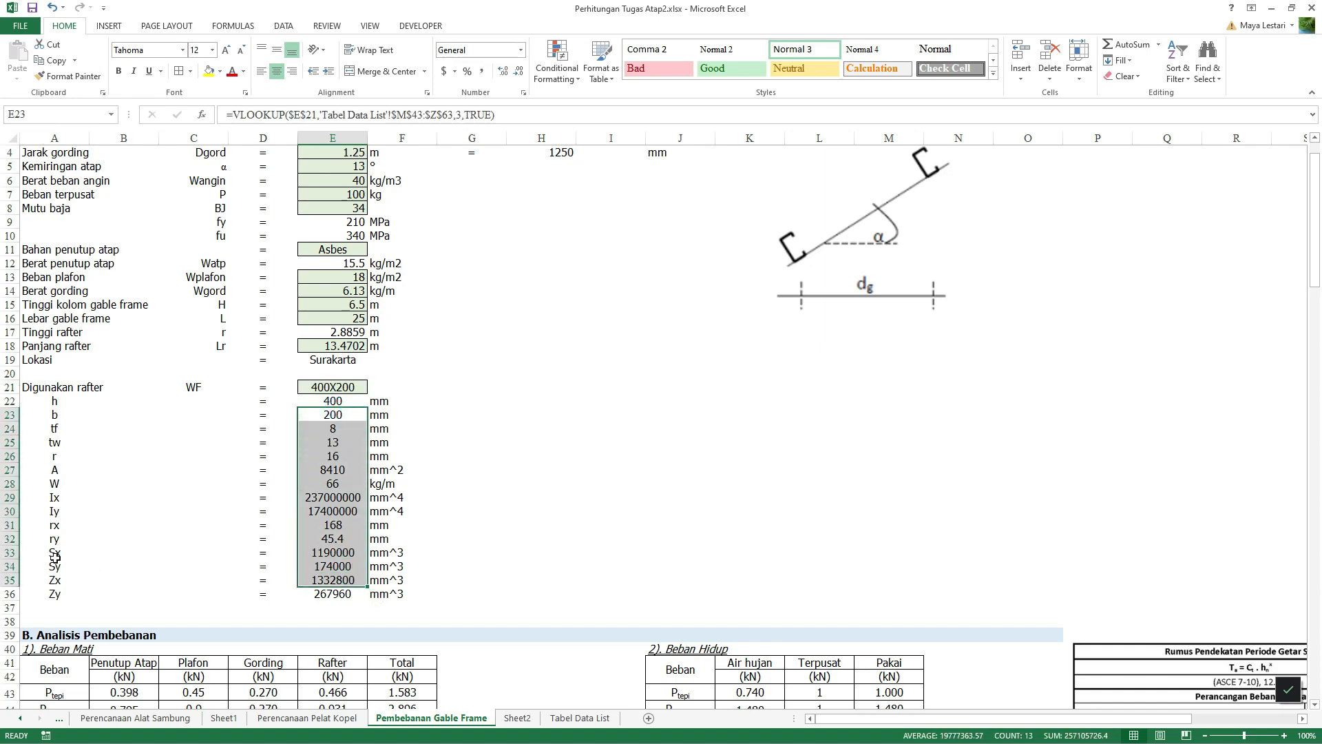
left_click(592, 718)
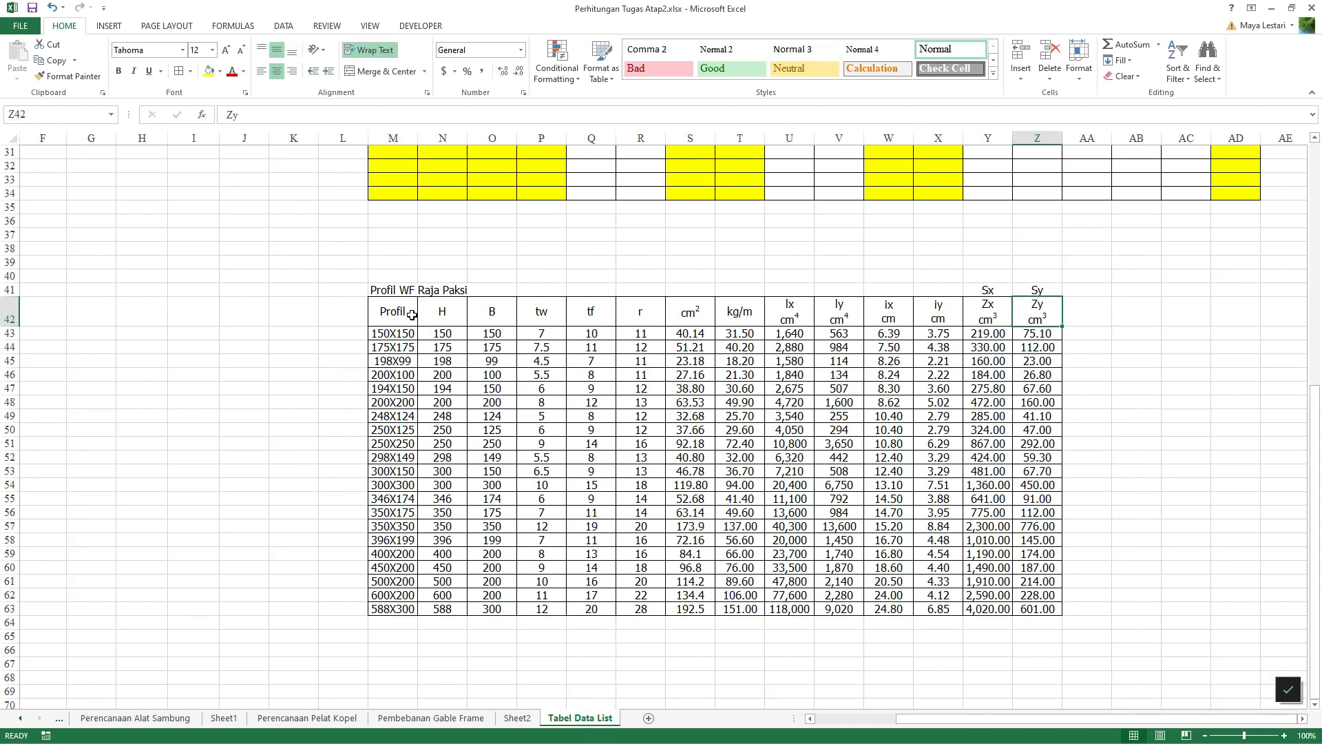
left_click_drag(991, 307, 1025, 307)
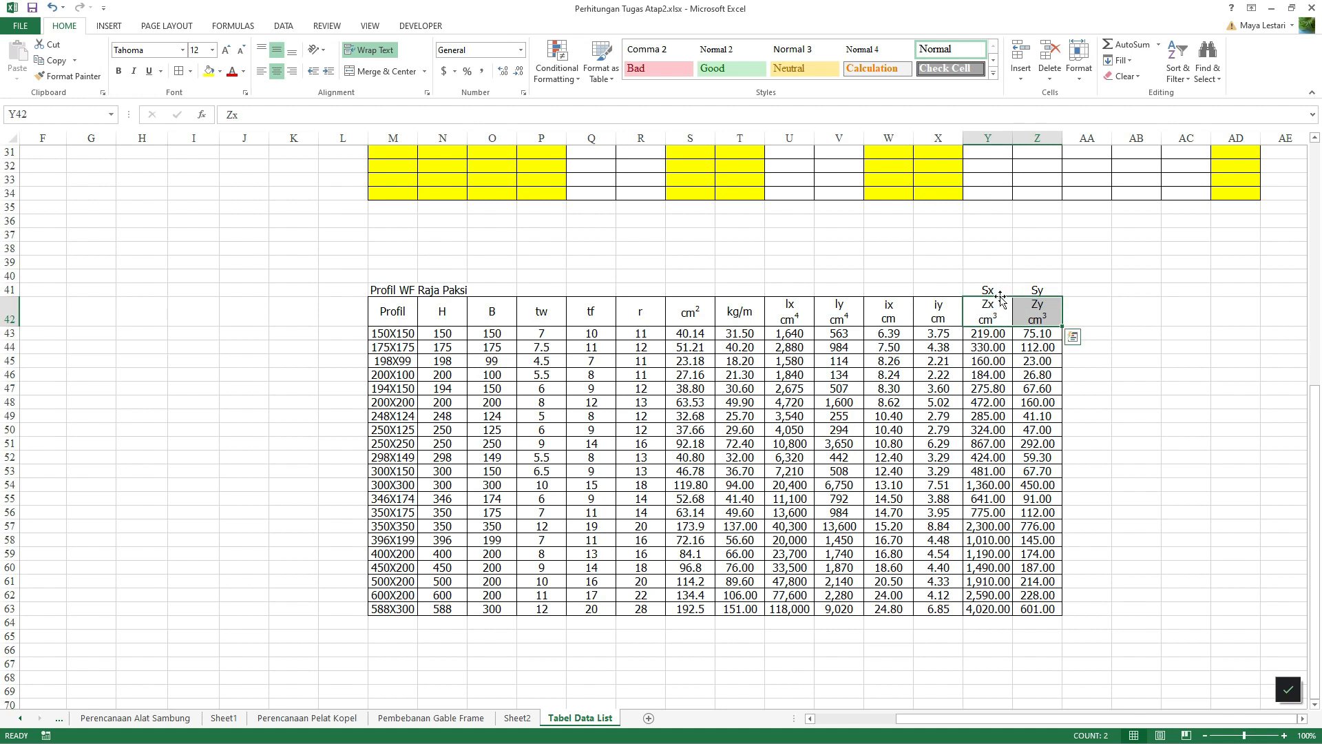
left_click_drag(999, 289, 1041, 290)
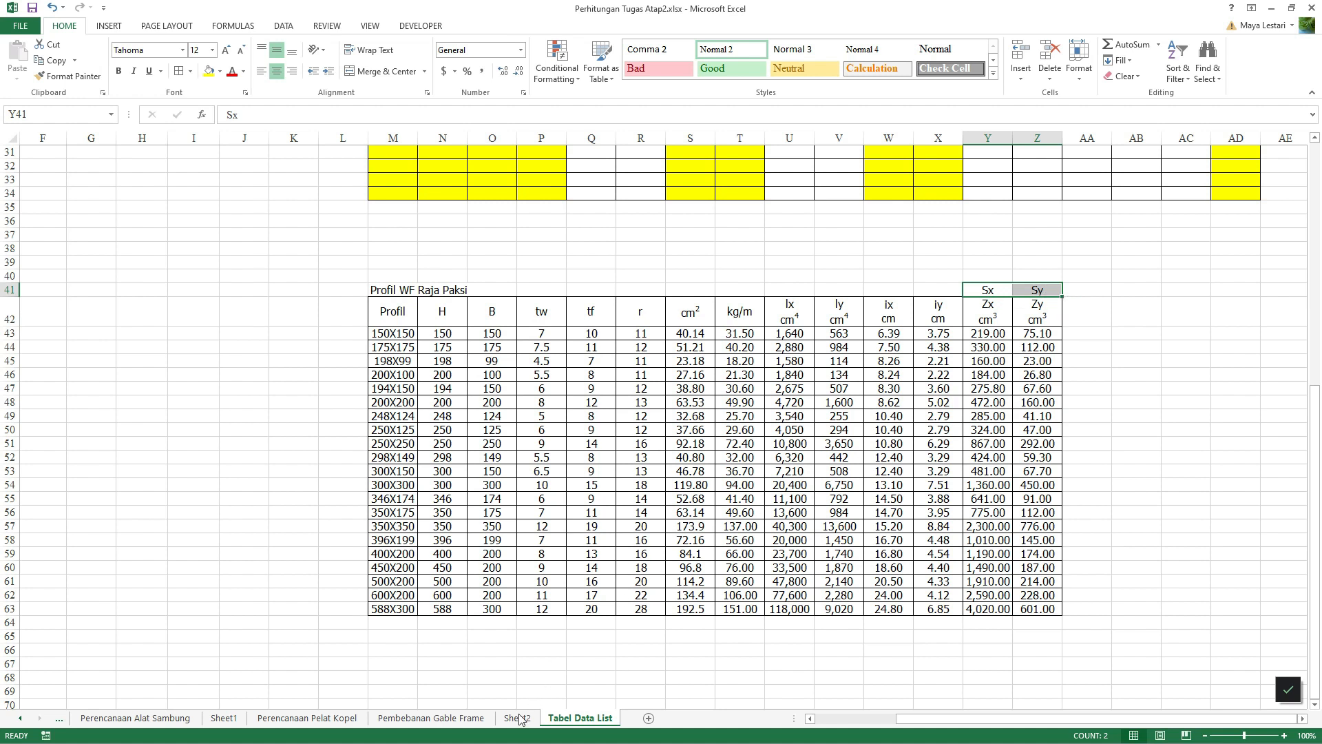
Step: Examine the Zx and Zy formulas in E35 and E36 on the Pembebanan Gable Frame sheet
left_click(430, 717)
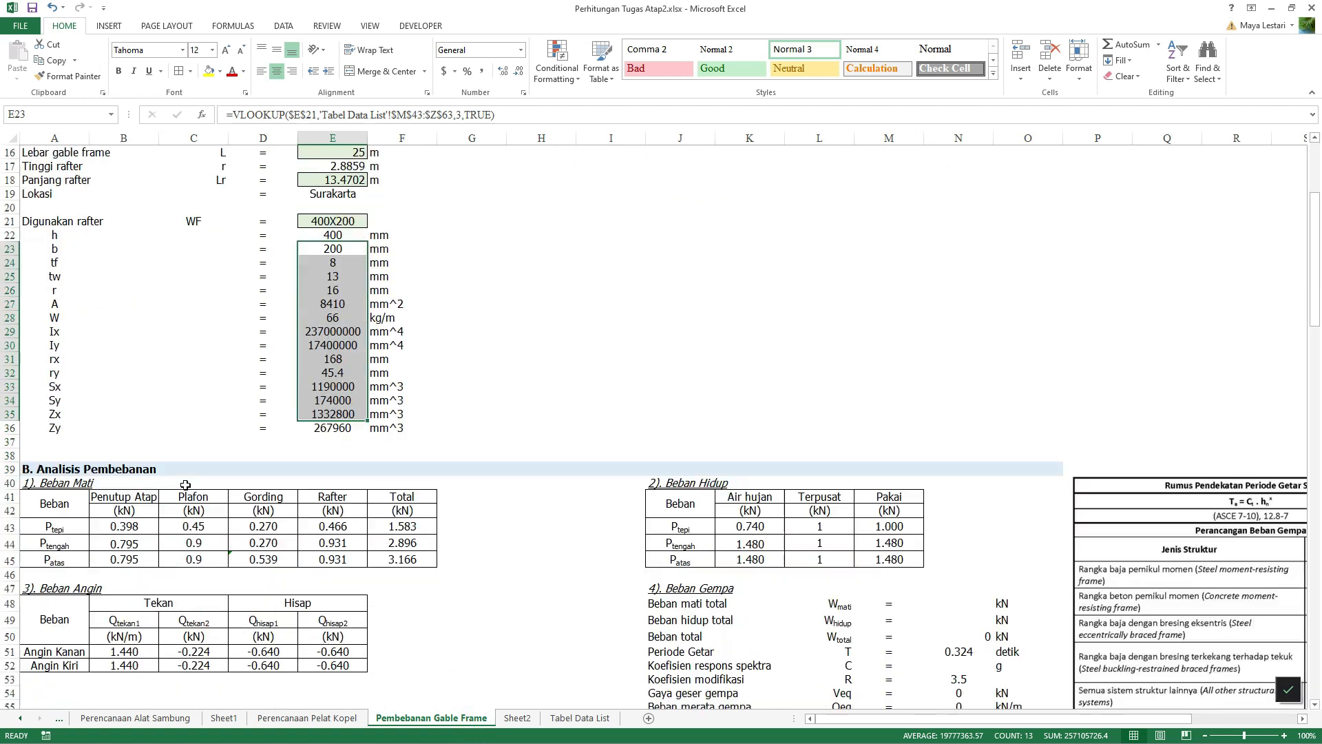
left_click(64, 415)
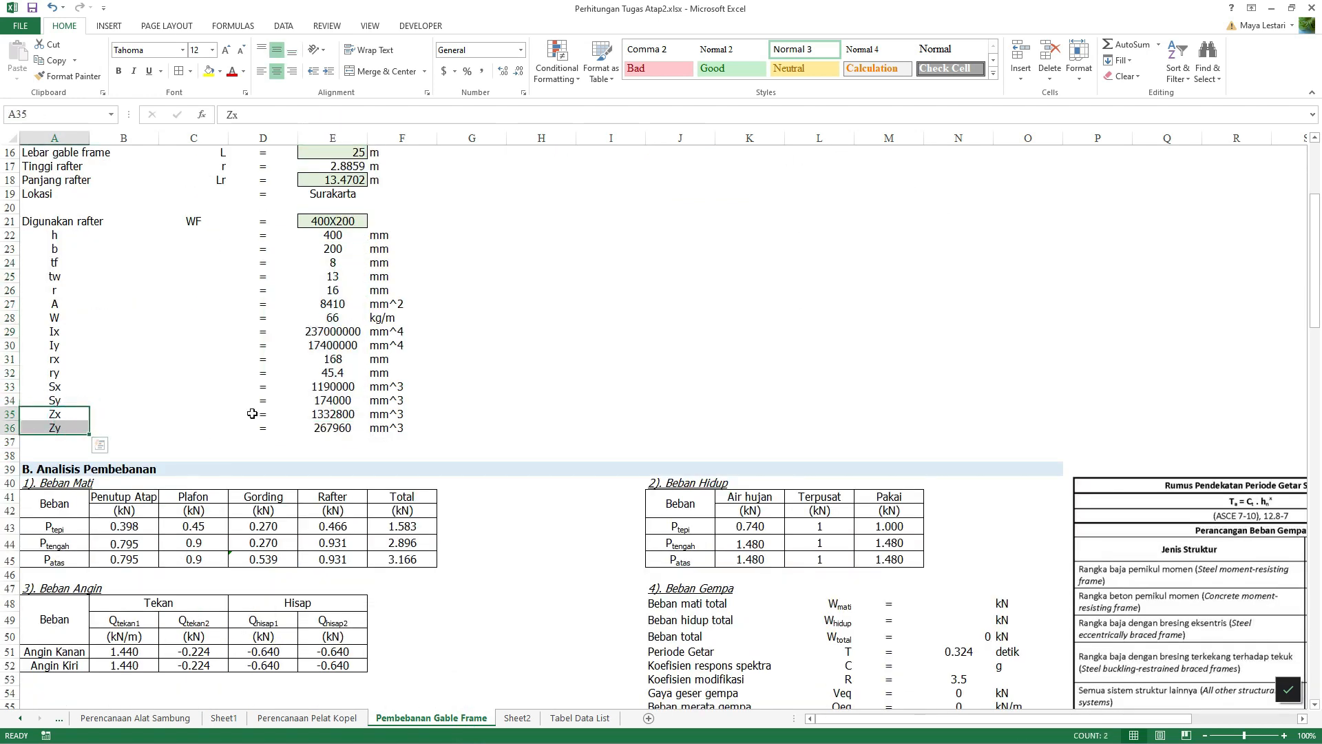
left_click(320, 414)
double_click(324, 413)
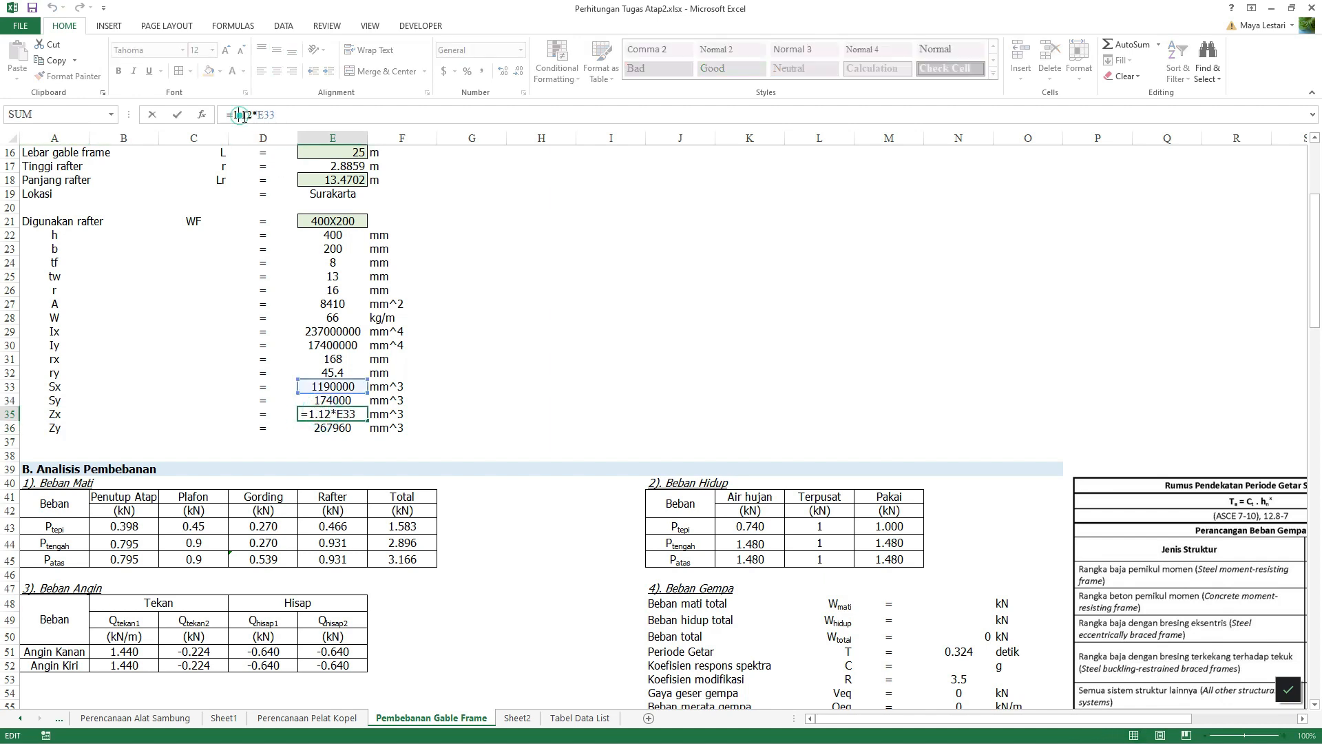
left_click(330, 426)
left_click(235, 115)
key("Escape")
left_click(322, 414)
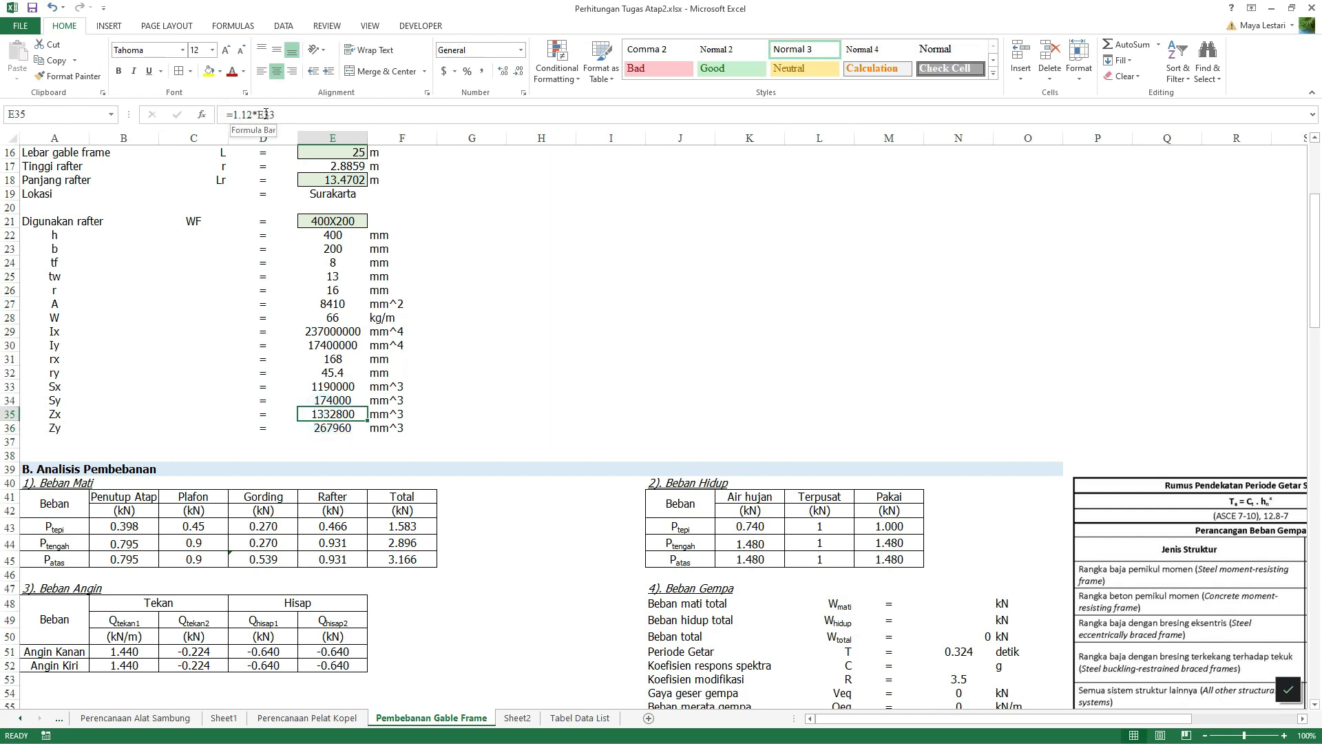
left_click(332, 430)
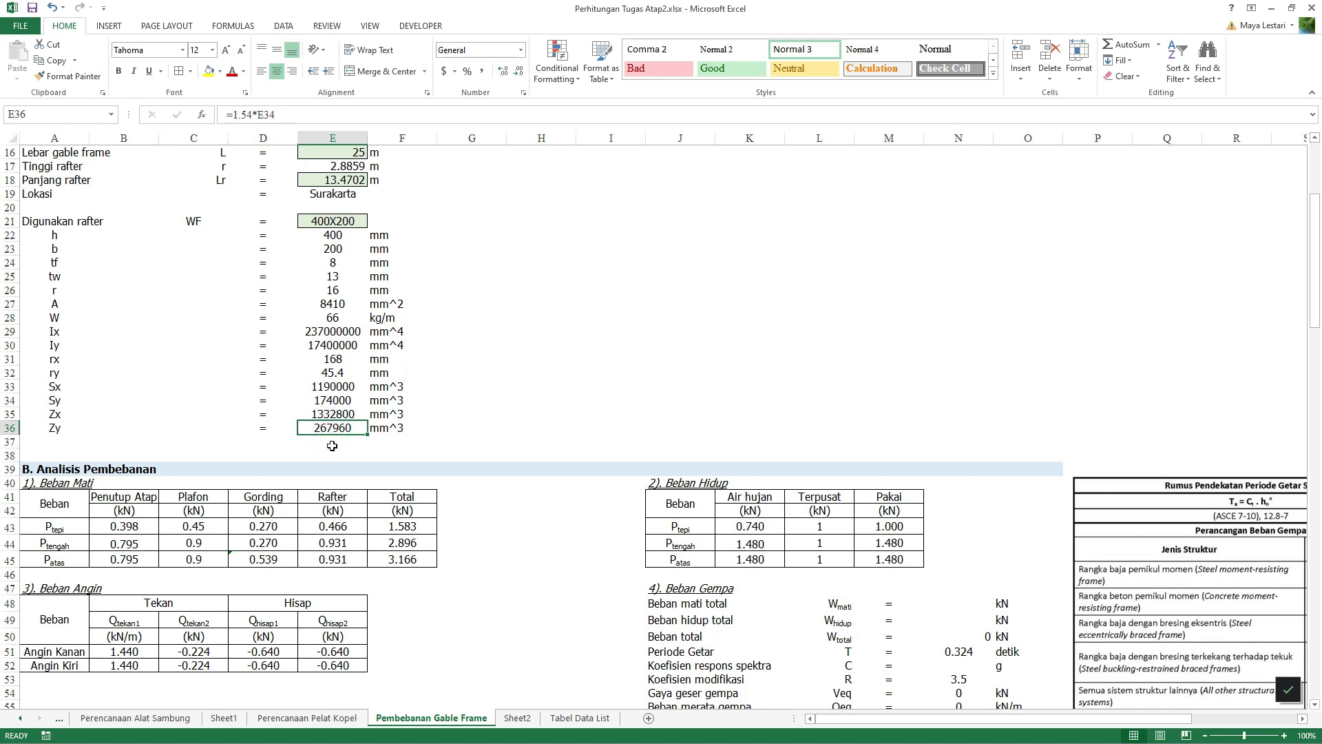
Step: Examine the Ptepi, Ptengah and Patas rows of the dead load table, and switch to the AutoCAD frame drawing
scroll(332, 446, "down", 4)
left_click_drag(63, 227, 334, 263)
left_click(342, 377)
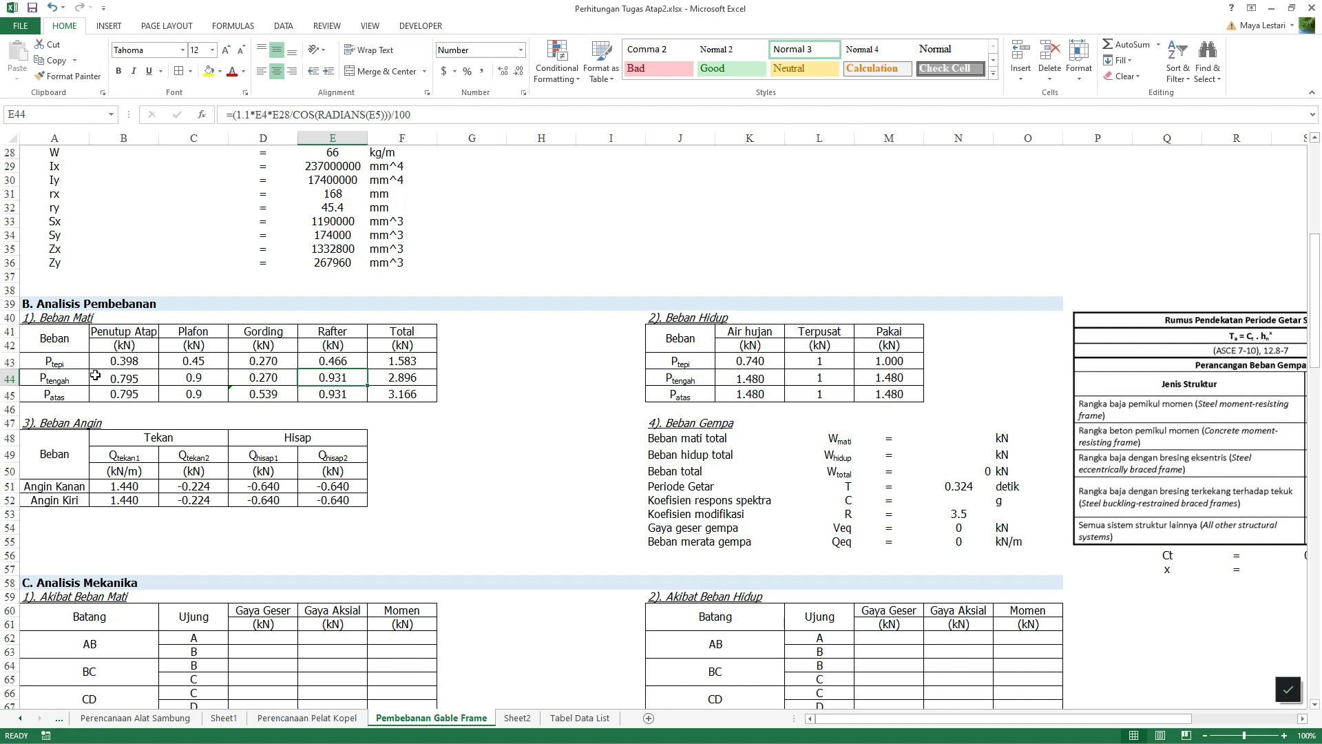
left_click(73, 365)
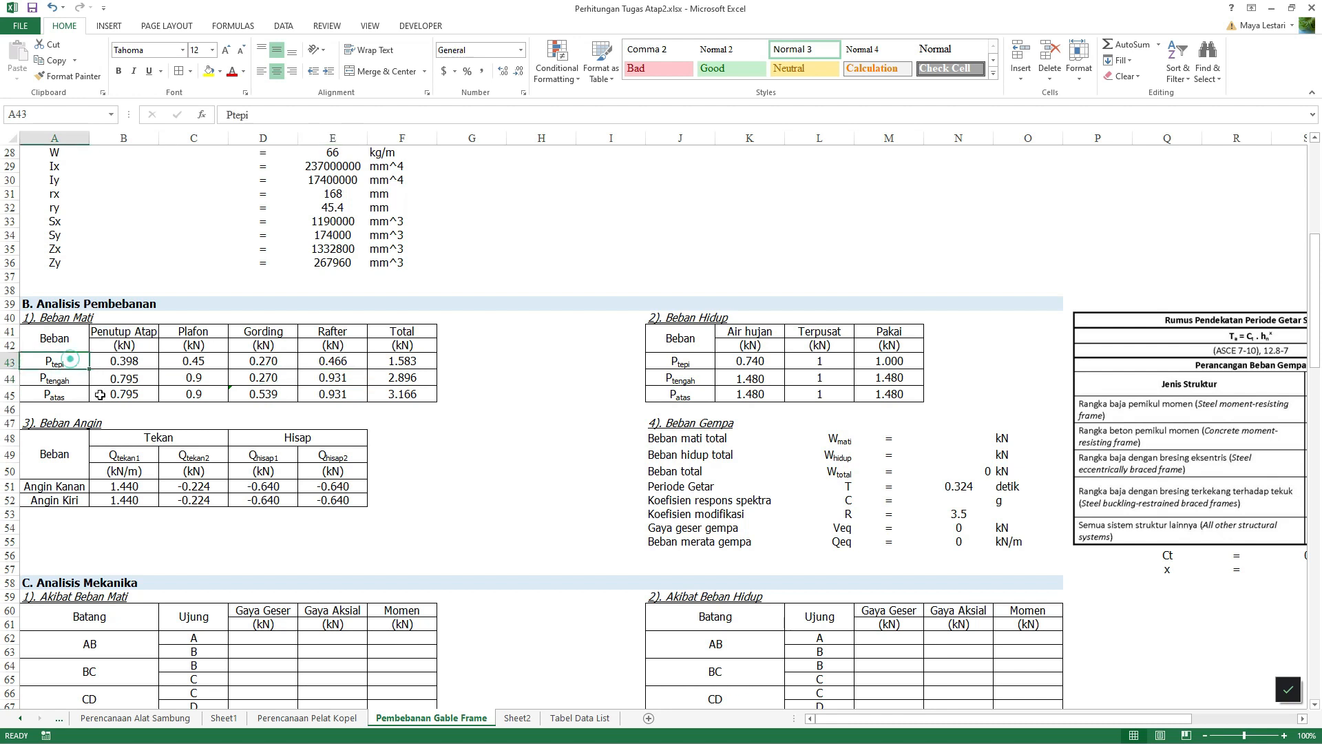
left_click(63, 381)
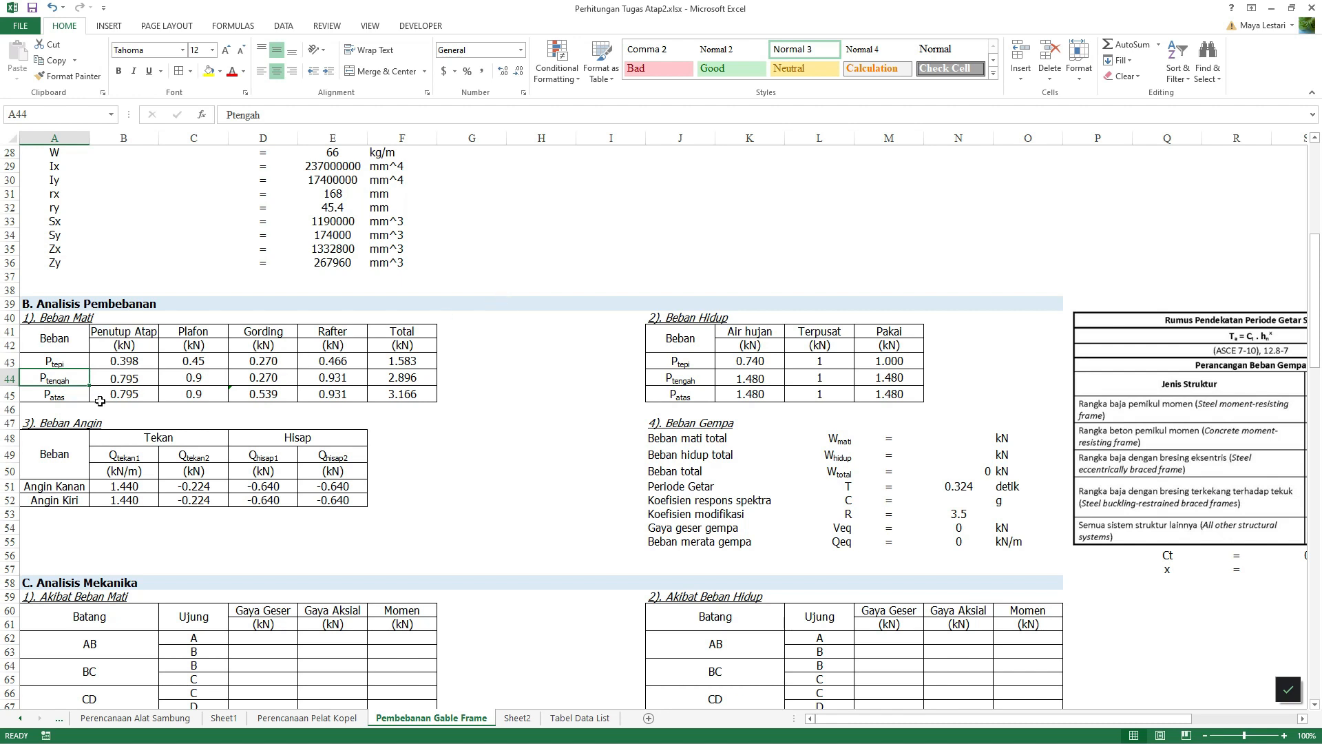
left_click(411, 393)
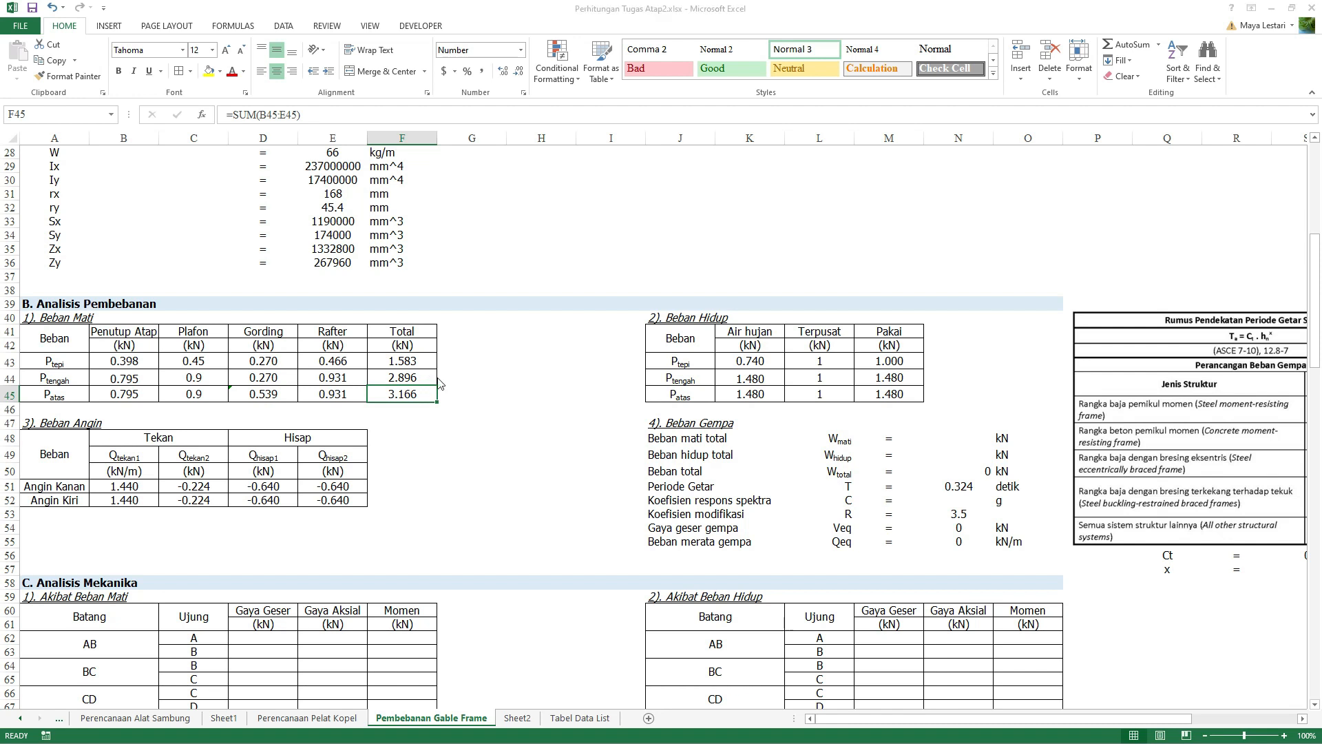
key("alt+Tab")
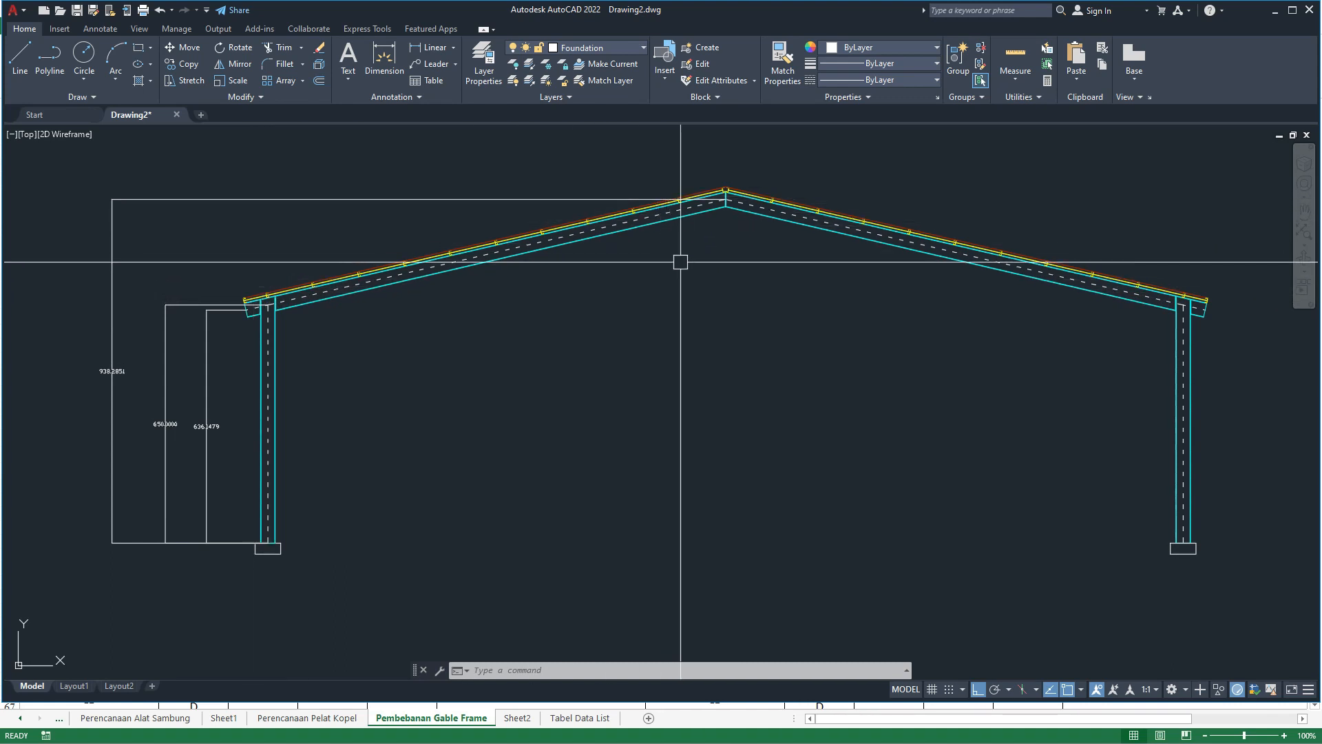
Step: Switch back to Excel and examine the Air hujan, Terpusat and Pakai columns of the live load table
key("alt+Tab")
left_click(406, 441)
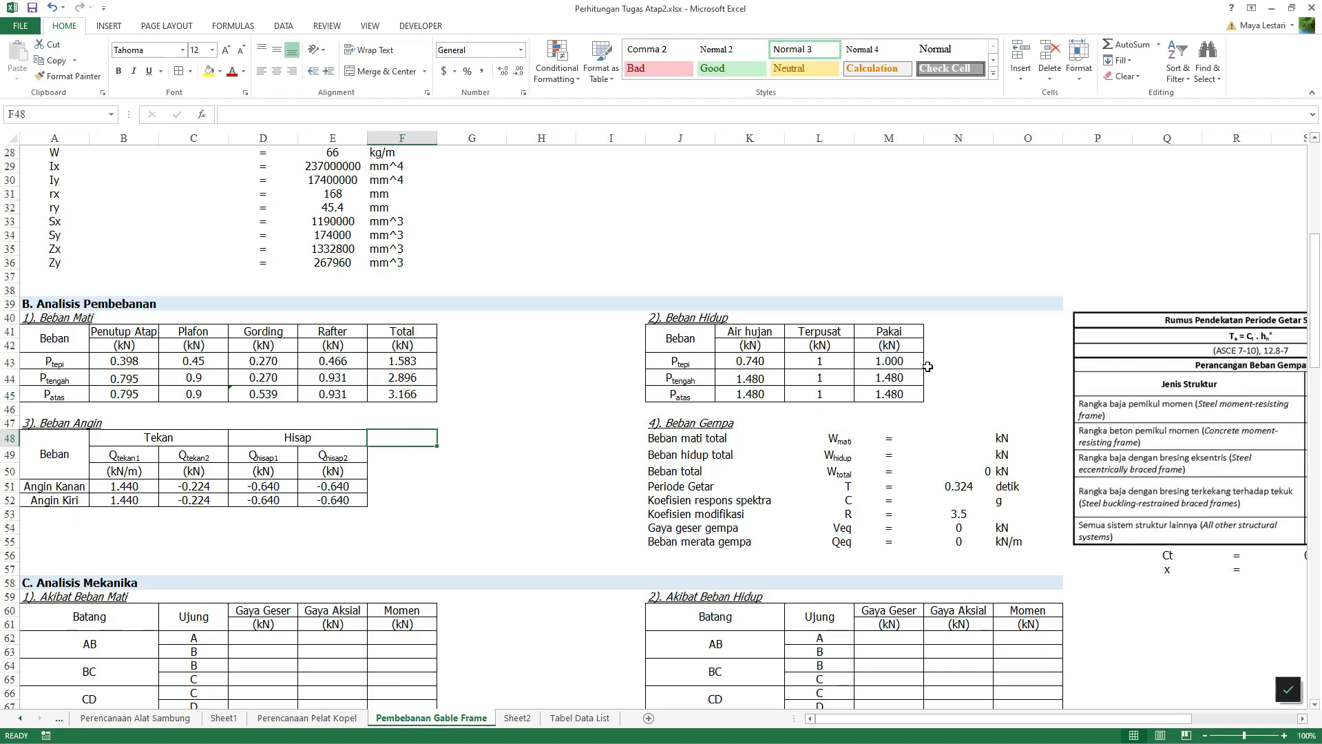
left_click(735, 362)
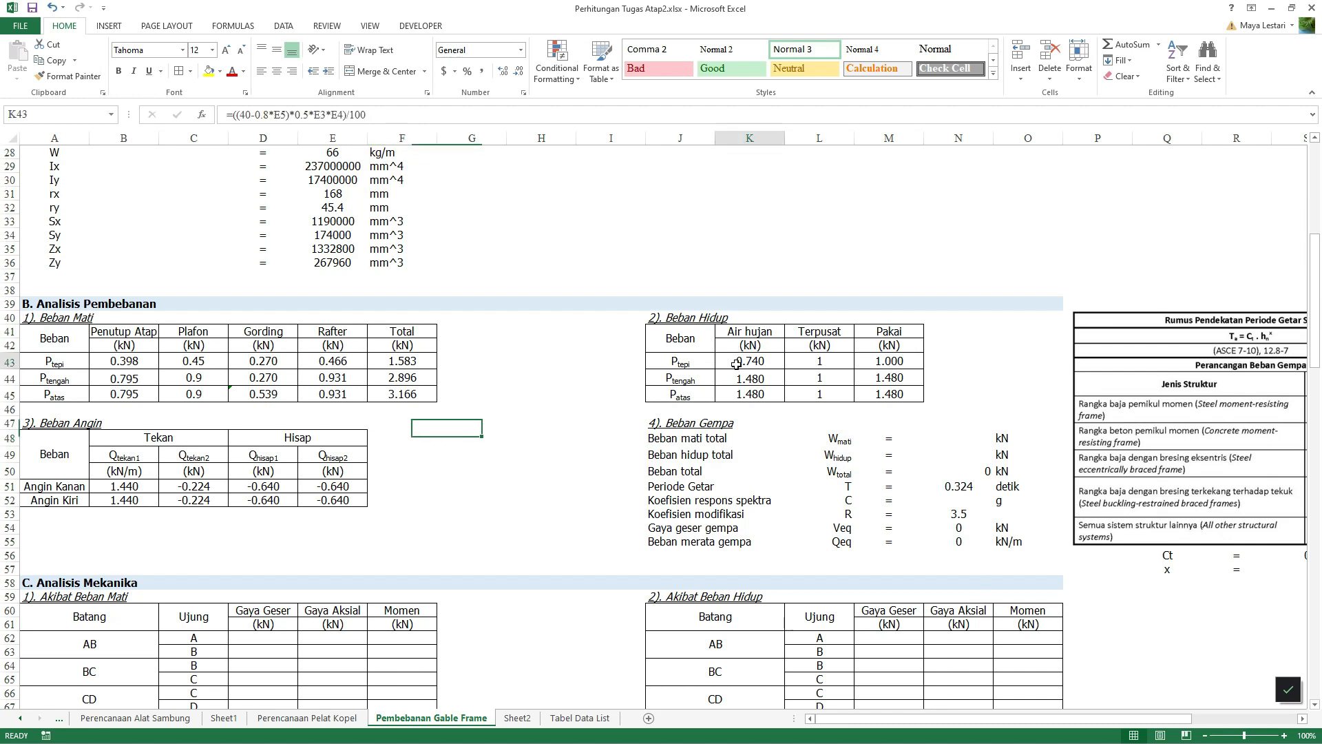
left_click_drag(877, 366, 895, 393)
left_click(904, 359)
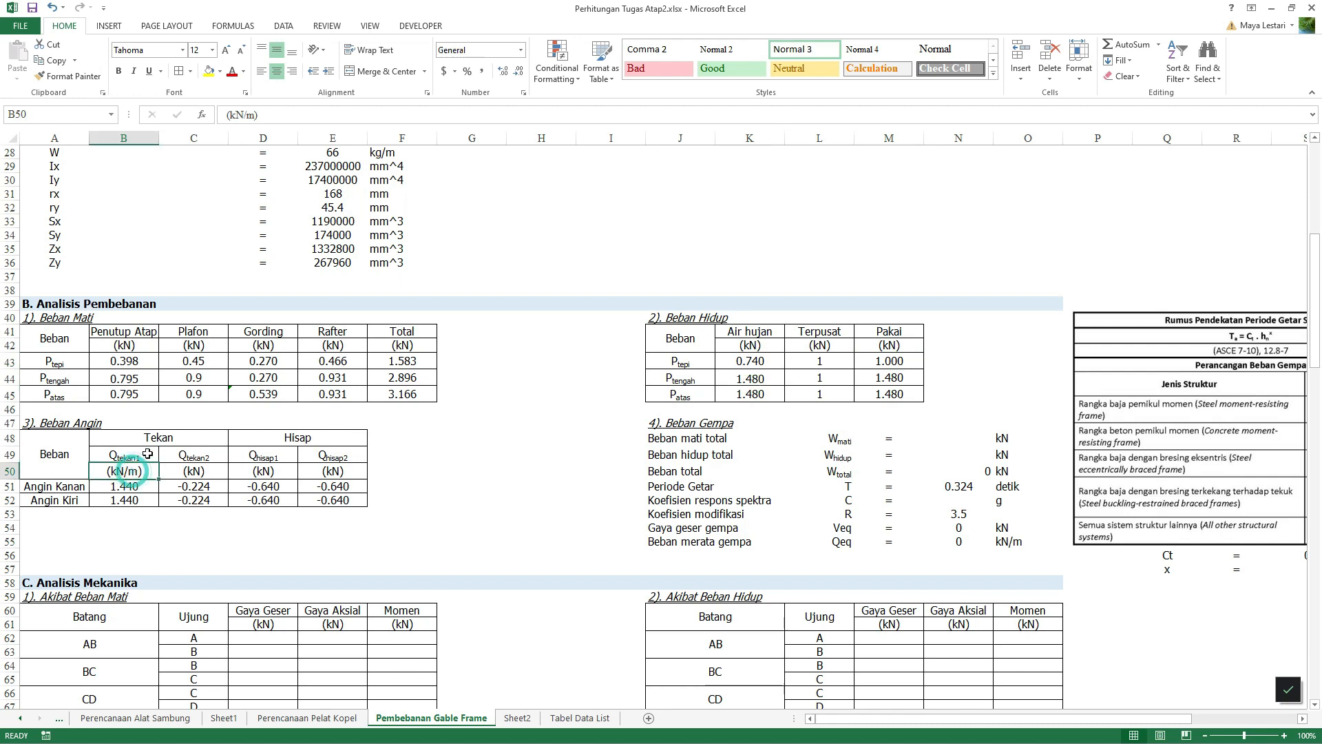
Step: Copy the (kN/m) unit from B50 into C50, D50 and E50 of the wind load table
key("ctrl+c")
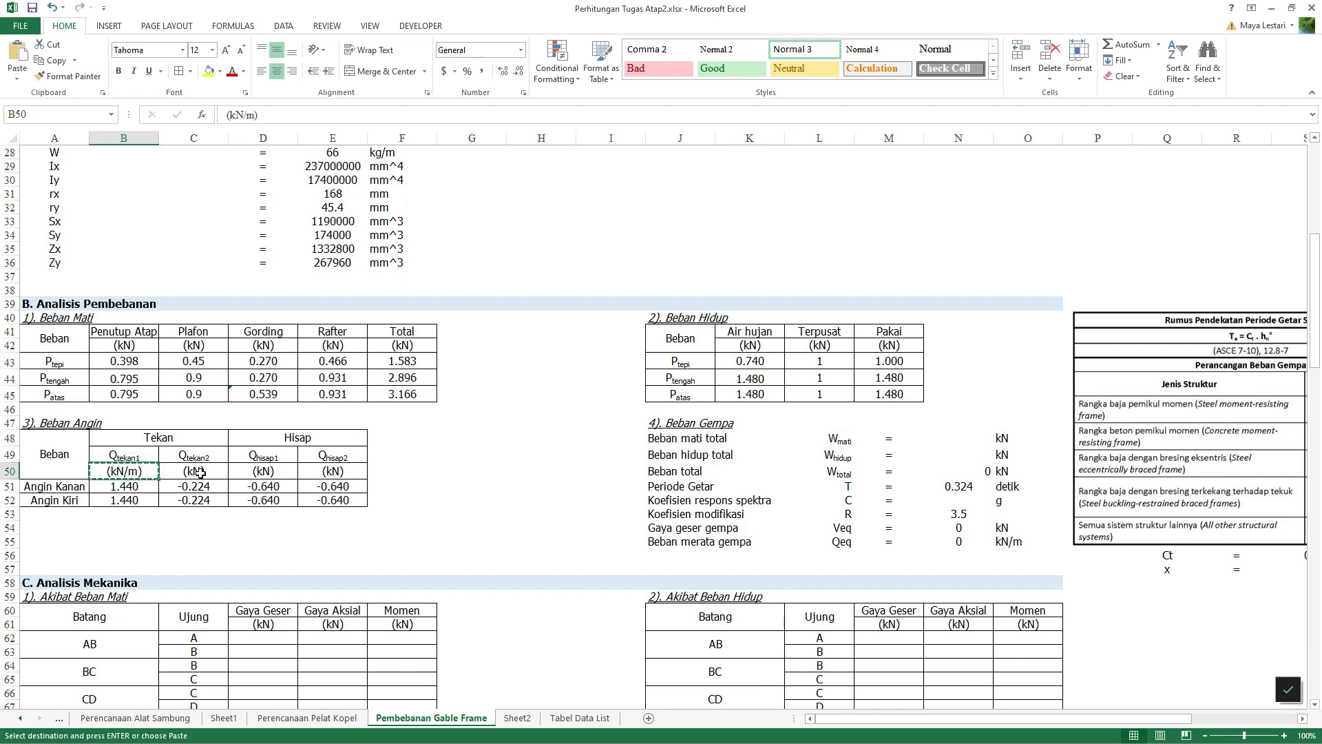
left_click(191, 471)
key("ctrl+v")
left_click(261, 474)
key("ctrl+v")
left_click(314, 471)
key("ctrl+v")
left_click(192, 471)
key("Escape")
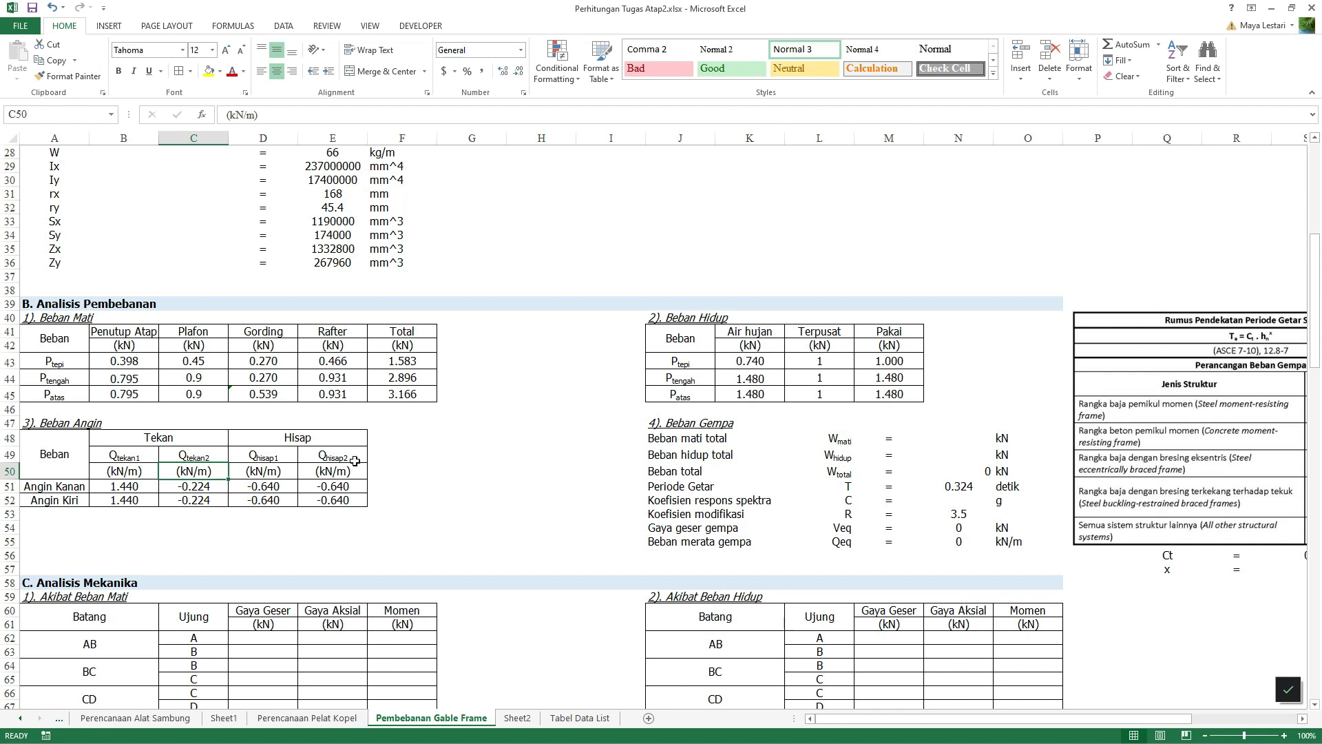
Step: Compare the wind load table with the AutoCAD frame drawing and return to the Excel workbook
key("alt+Tab")
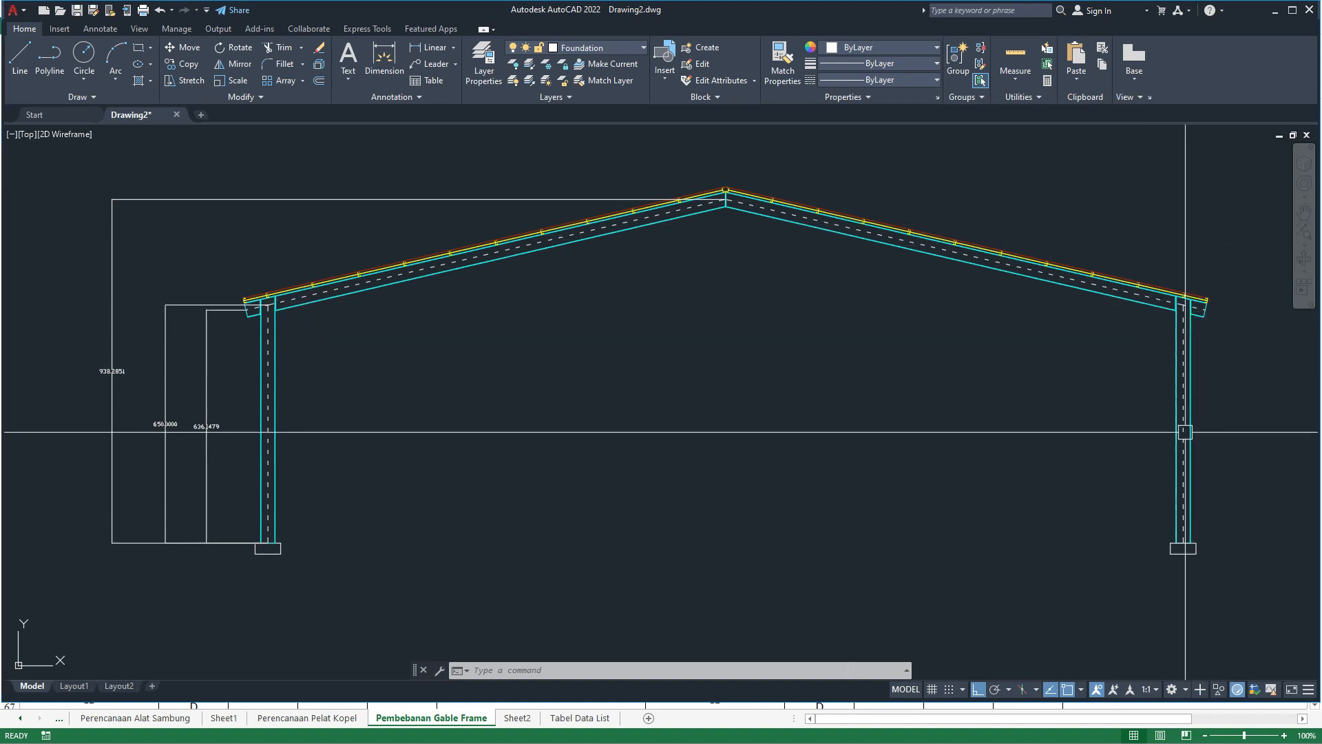
key("alt+Tab")
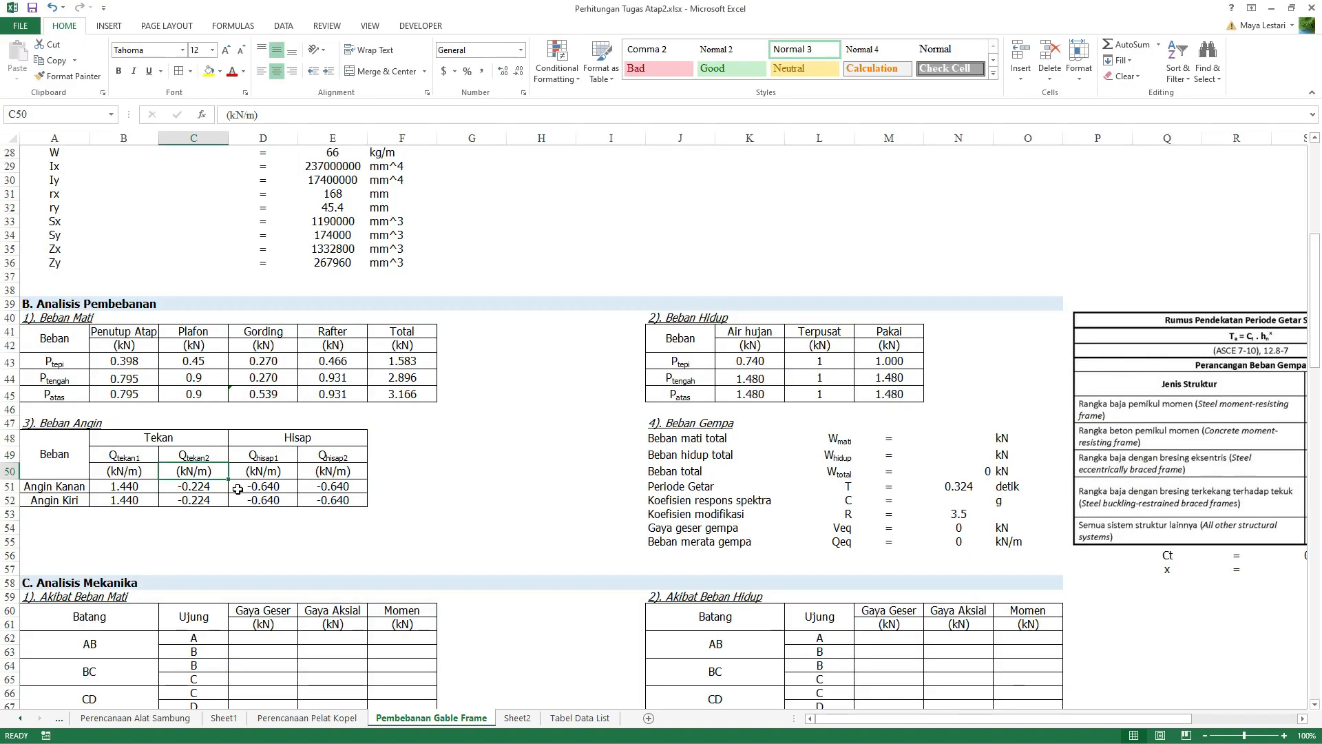
left_click(345, 537)
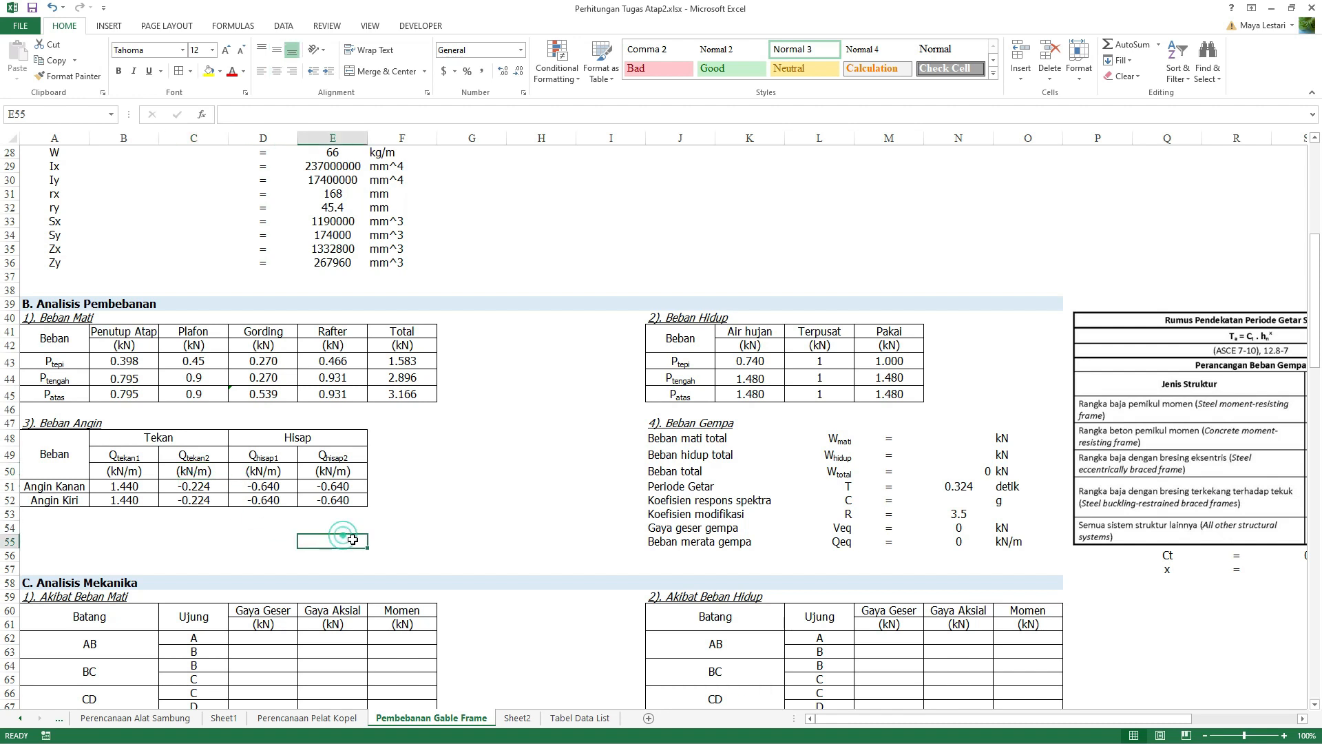
Step: Note <20 beside the roof slope in cell G5 and clear the note again
scroll(353, 539, "up", 9)
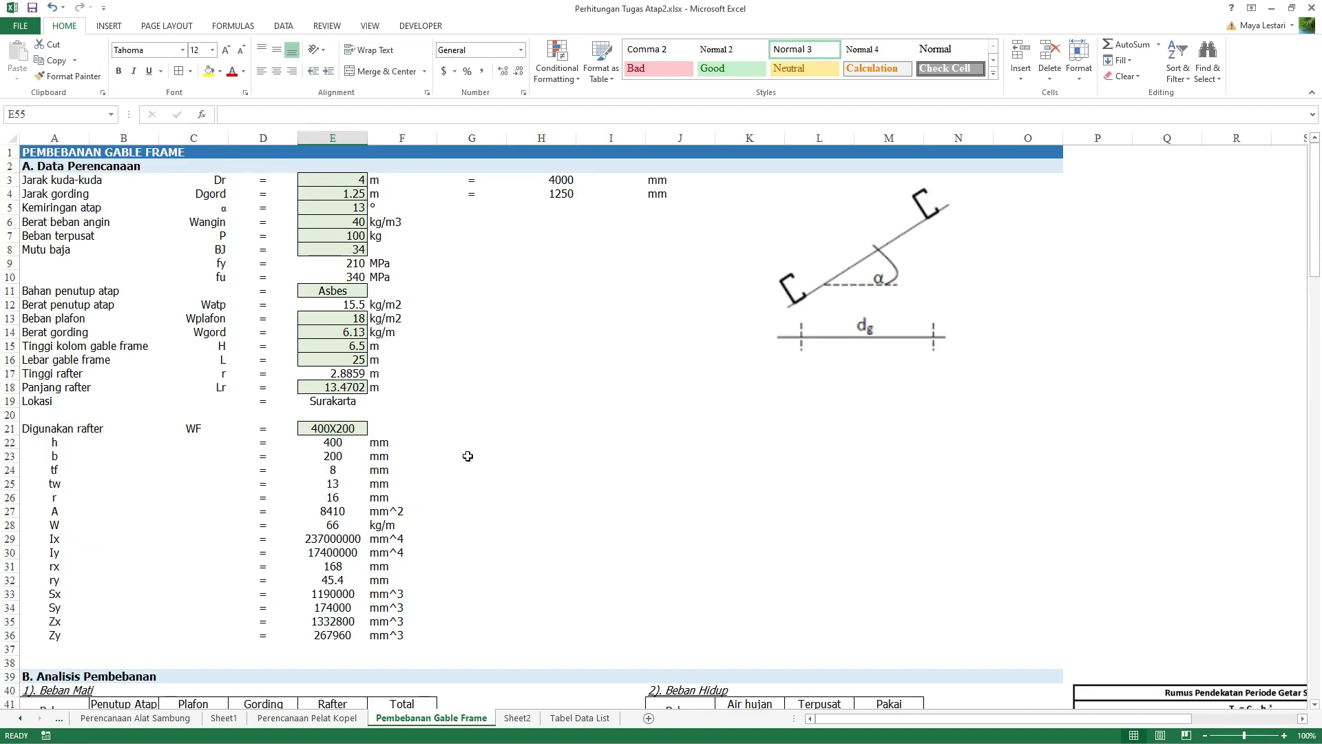
left_click(400, 205)
left_click(452, 204)
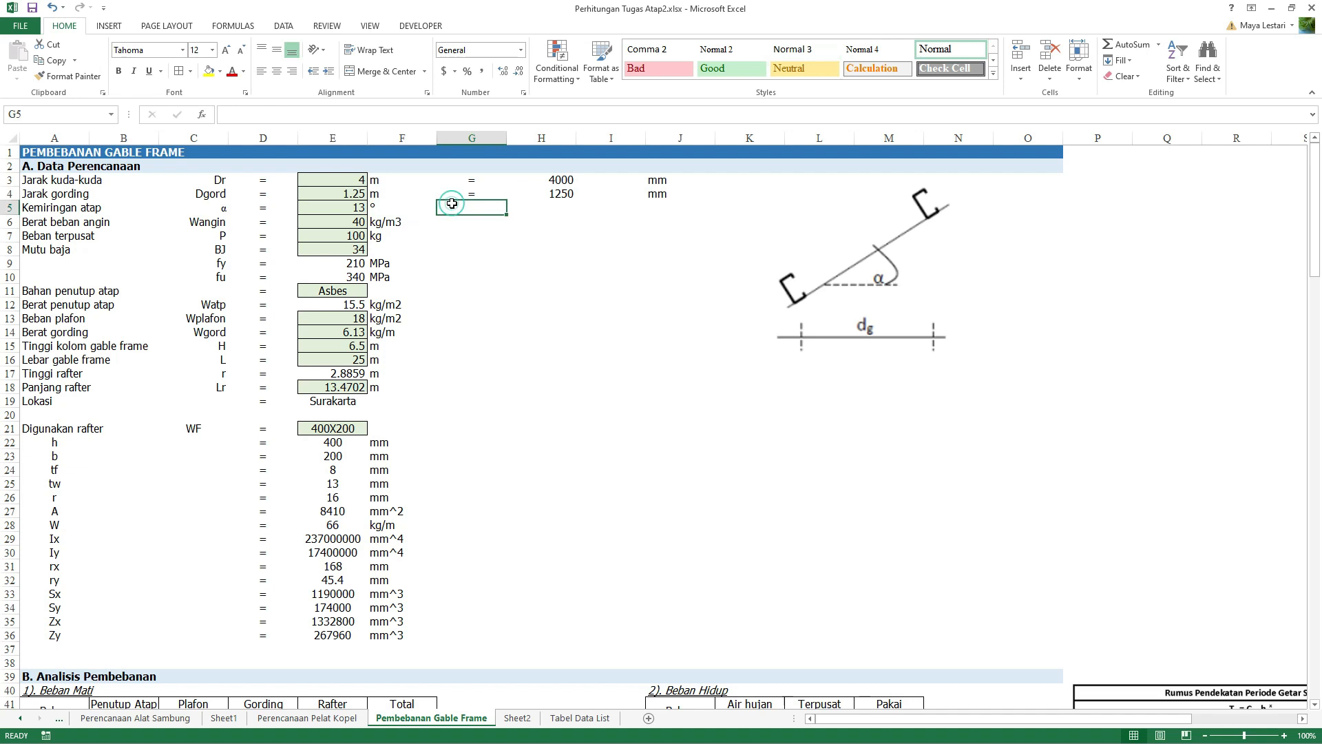
type("<20")
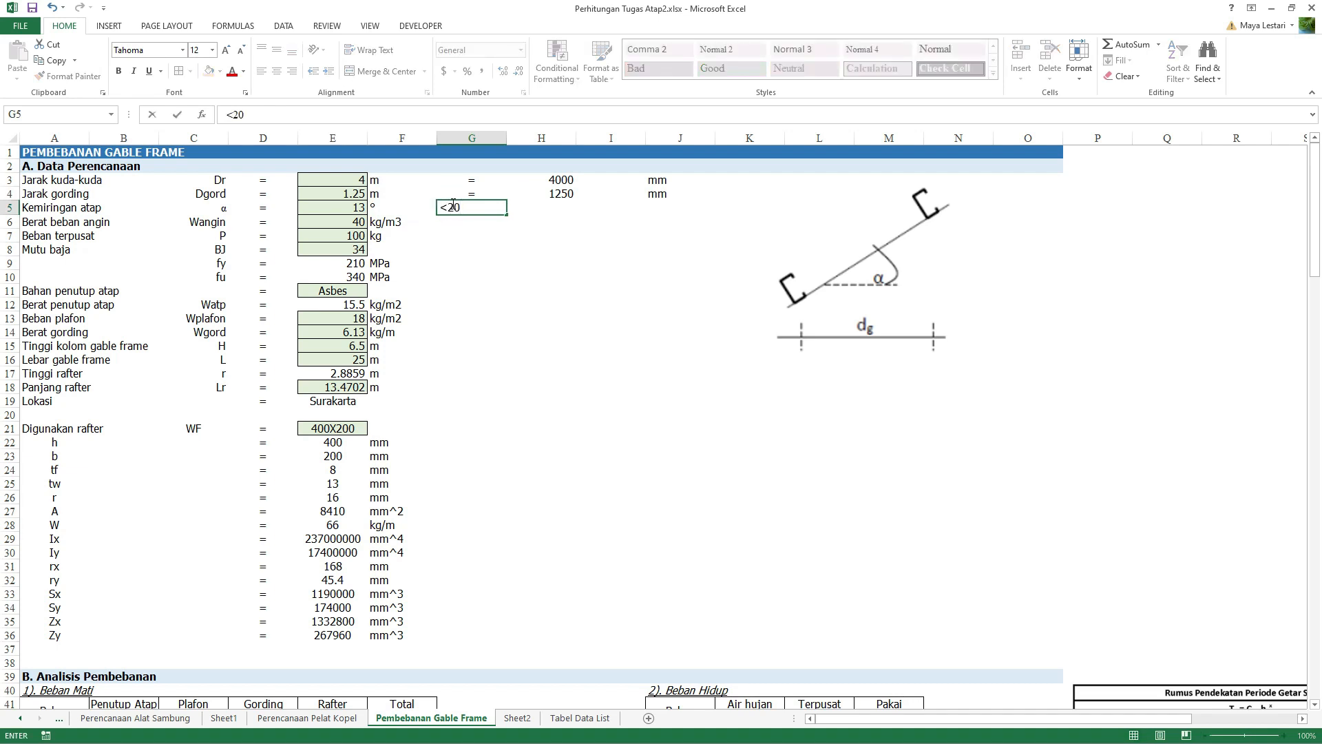
left_click(472, 208)
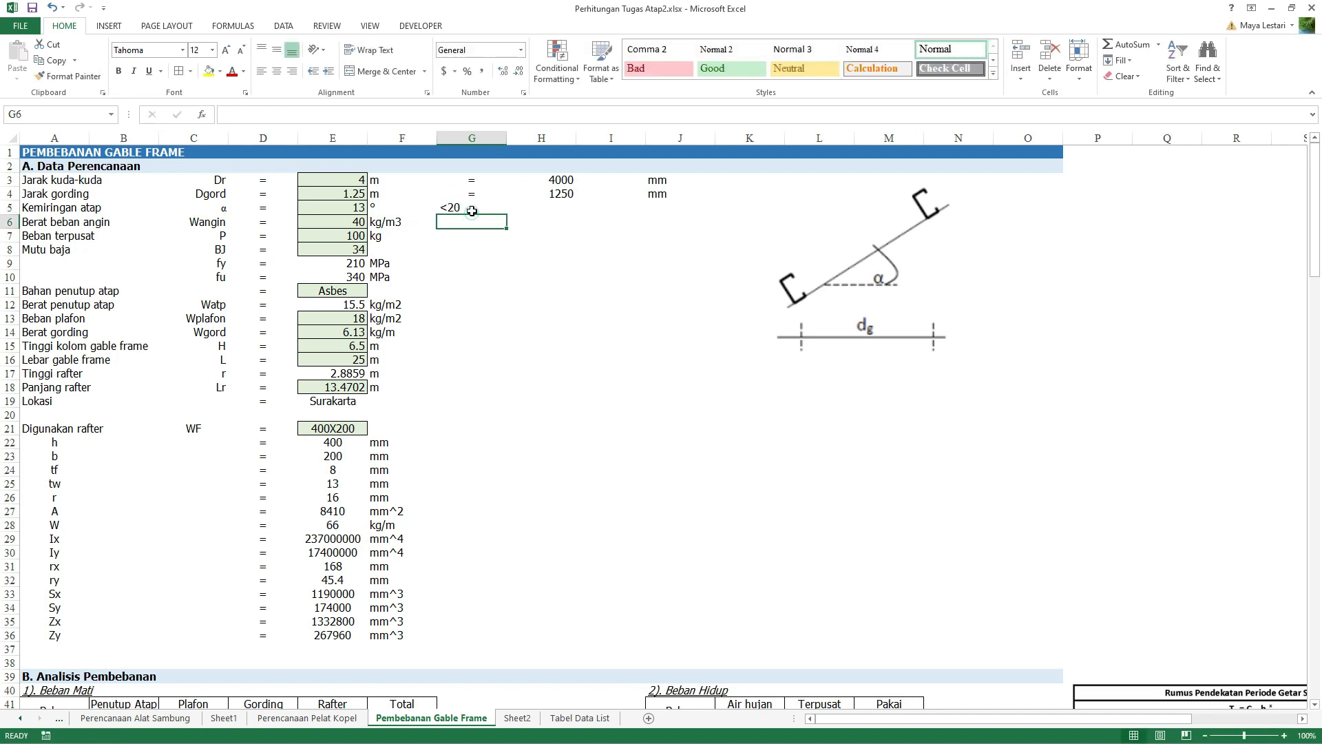
key("BackSpace")
key("Return")
Step: View the frame in AutoCAD, return to Excel, and examine the Ptengah dead load total formula in F44
key("alt+Tab")
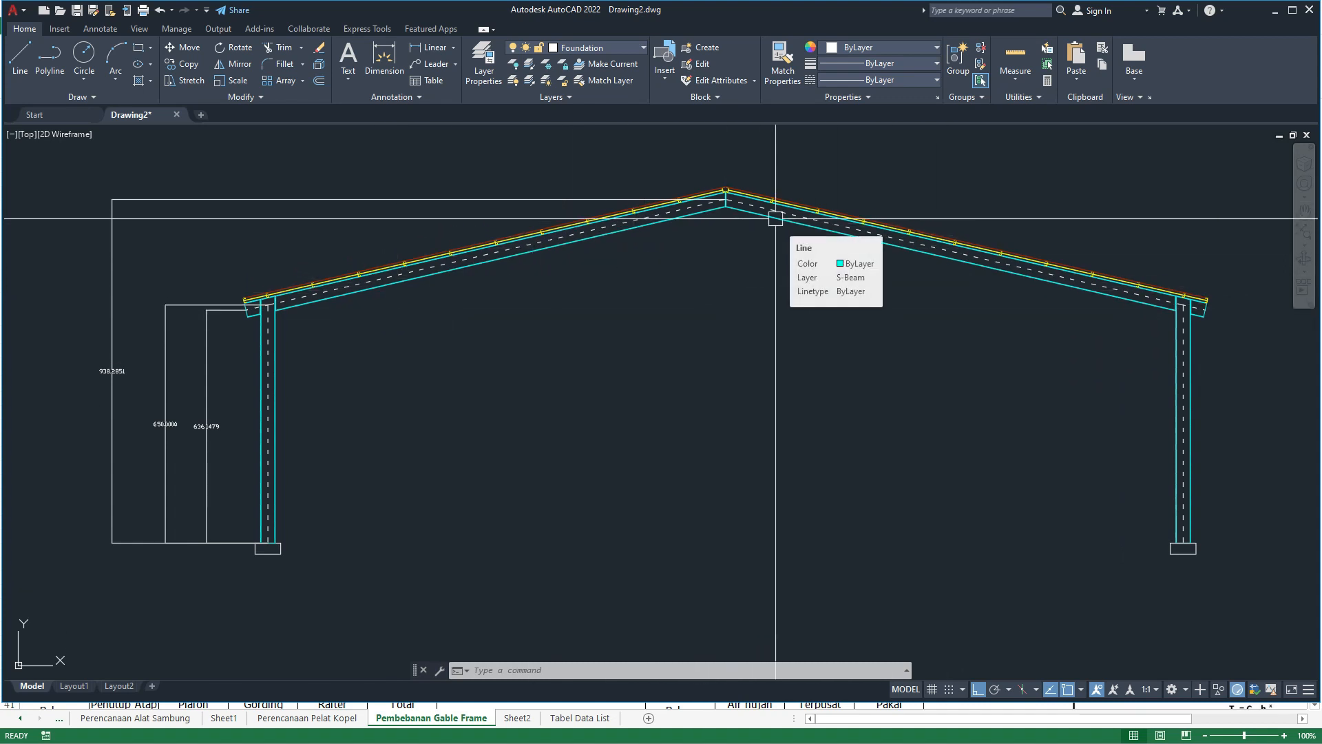
key("alt+Tab")
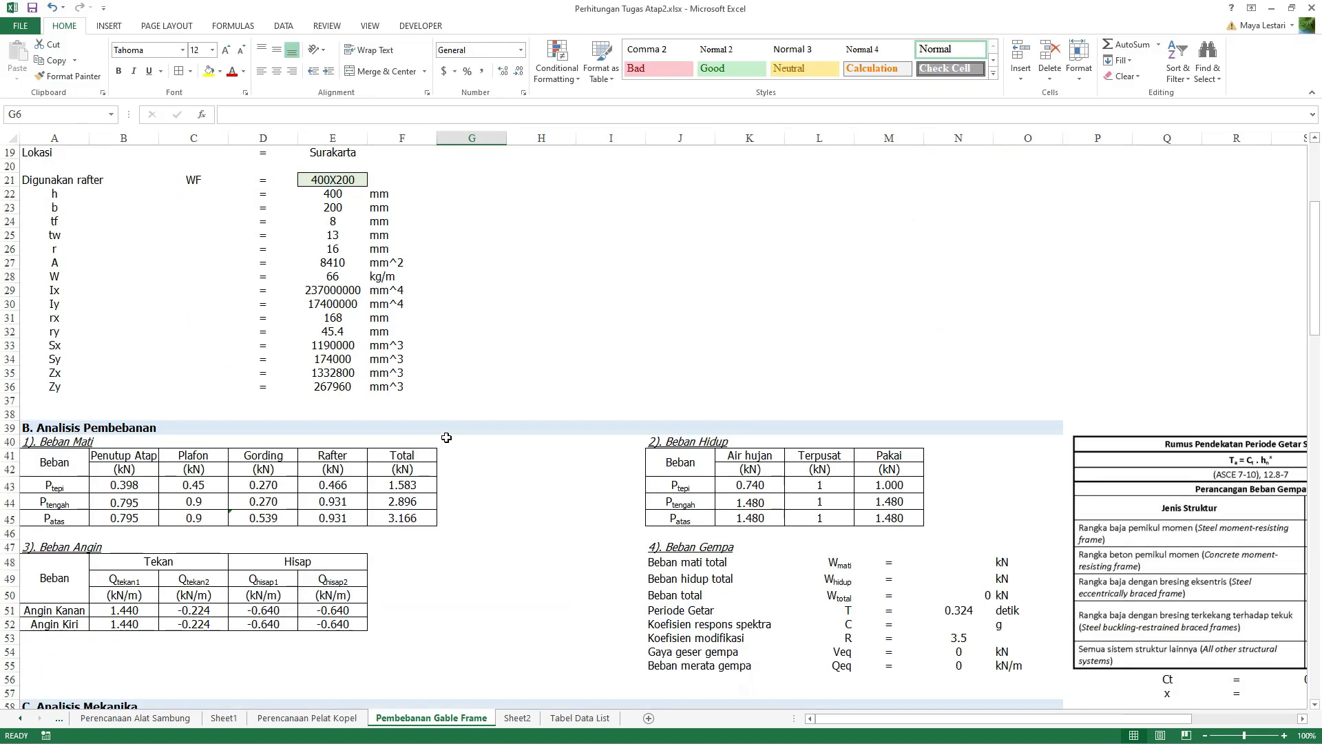
scroll(446, 438, "down", 4)
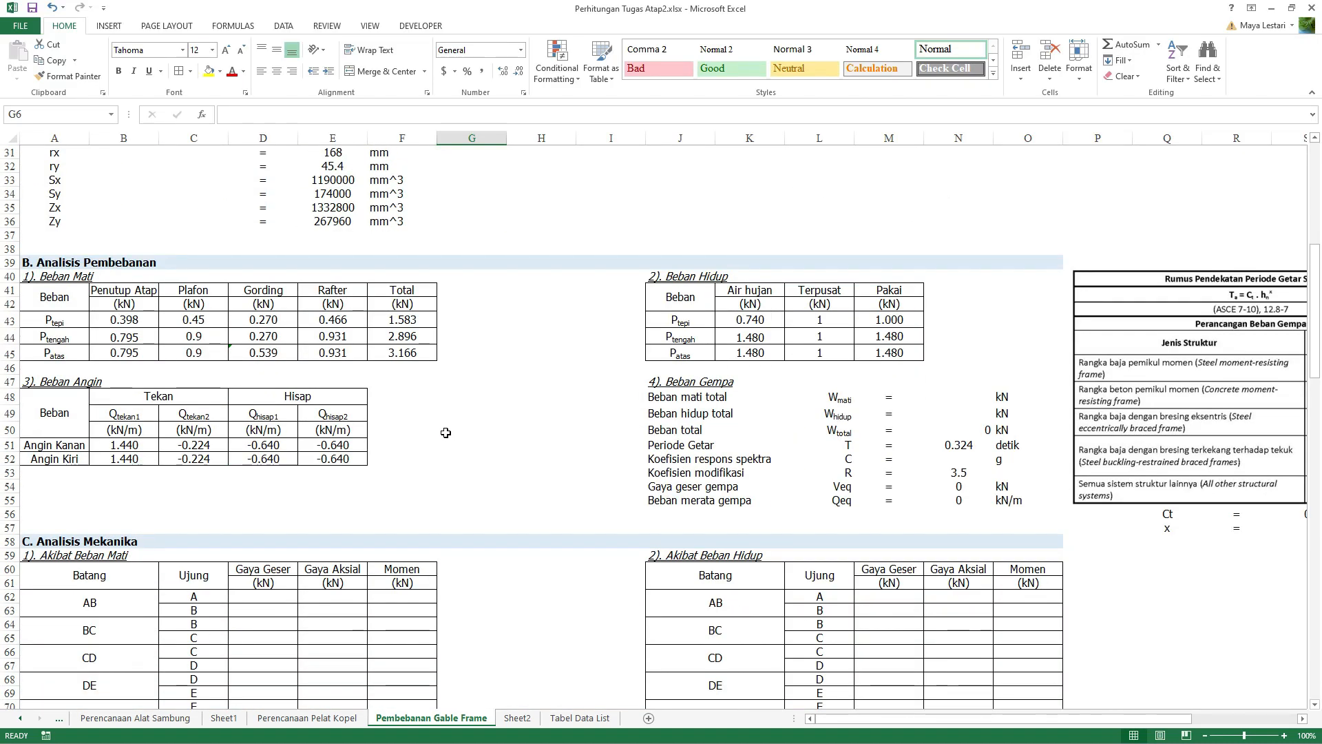
scroll(440, 431, "down", 3)
scroll(437, 427, "up", 2)
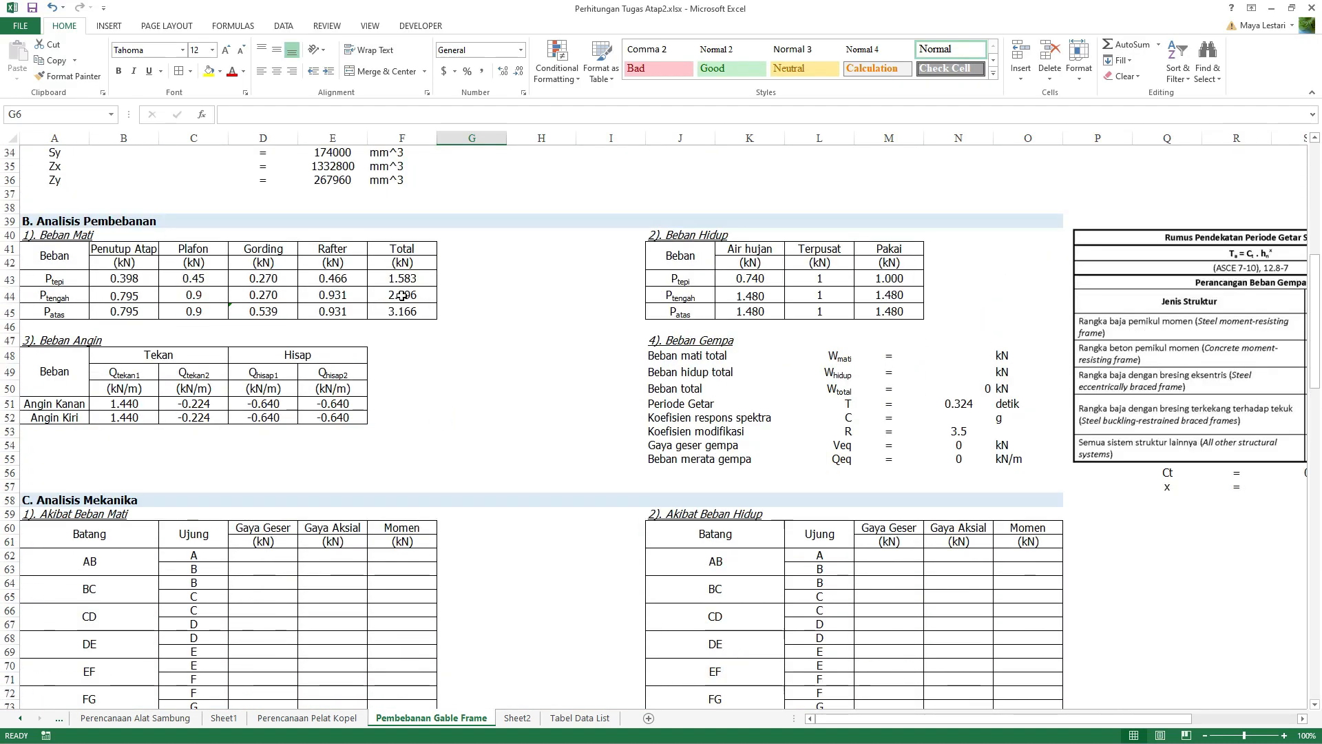
left_click(402, 295)
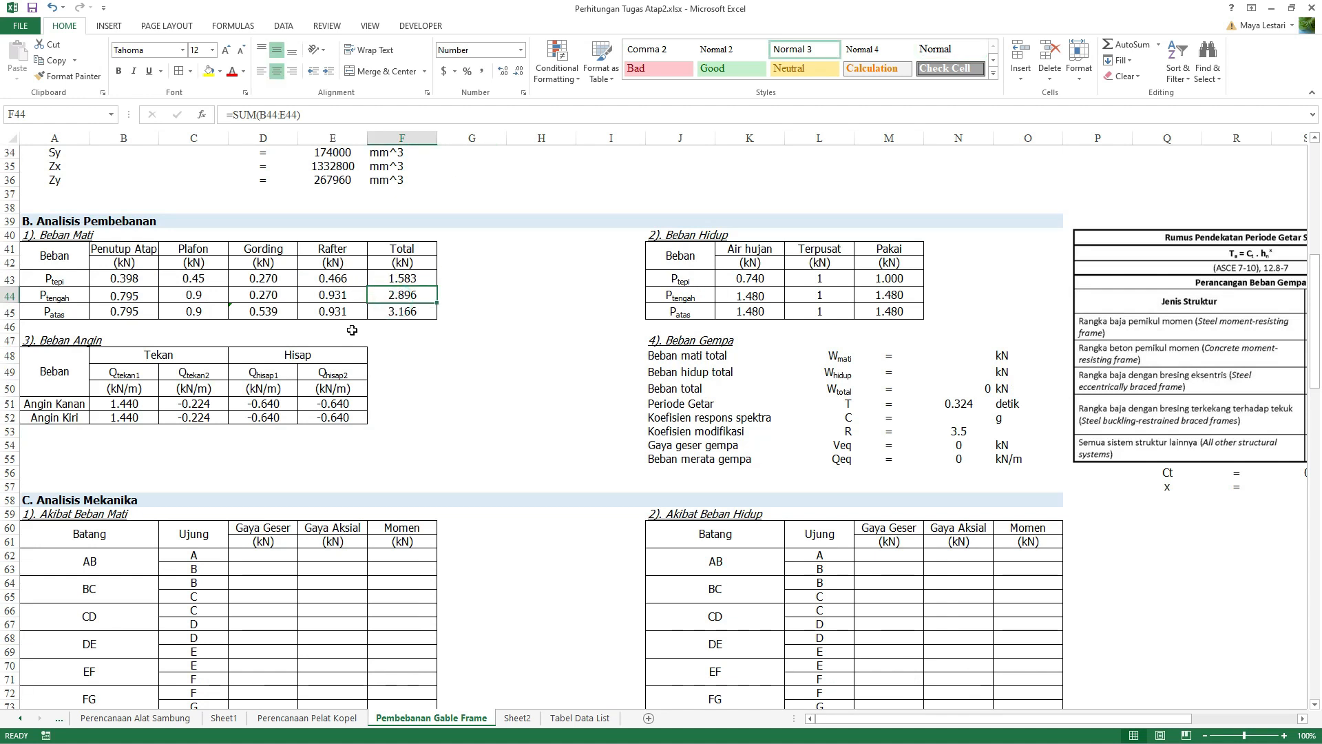
Step: Compare the live point loads in the SAP2000 Gable Frame model with the Pakai column of Excel's live load table
key("super+Tab")
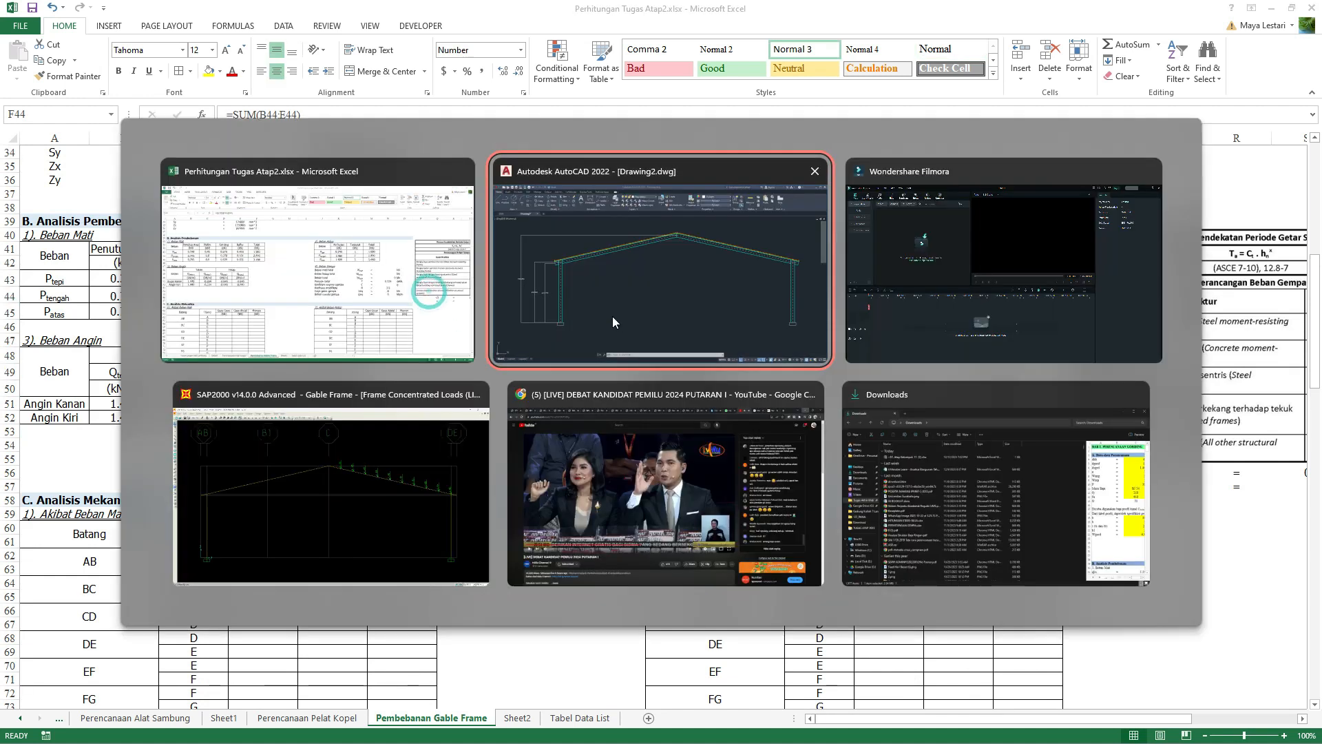
left_click(399, 297)
key("super+Tab")
key("Right")
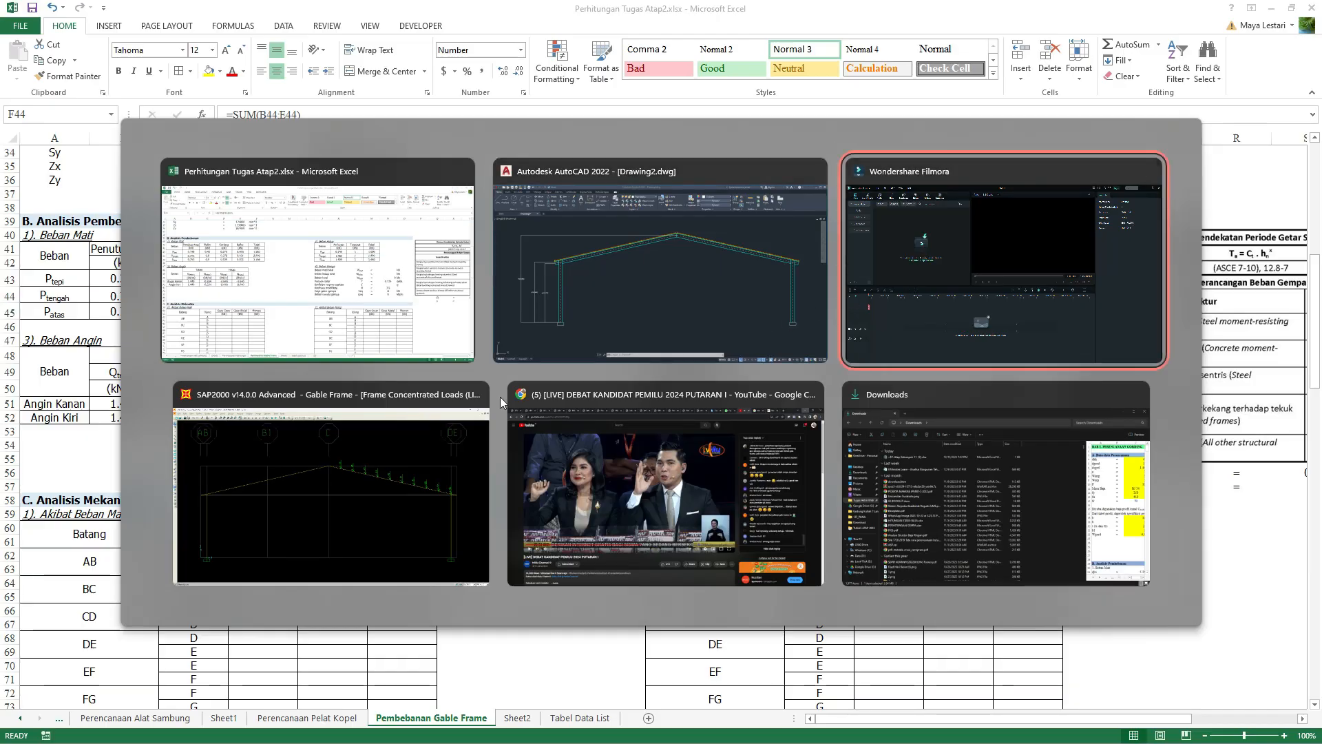
left_click(482, 407)
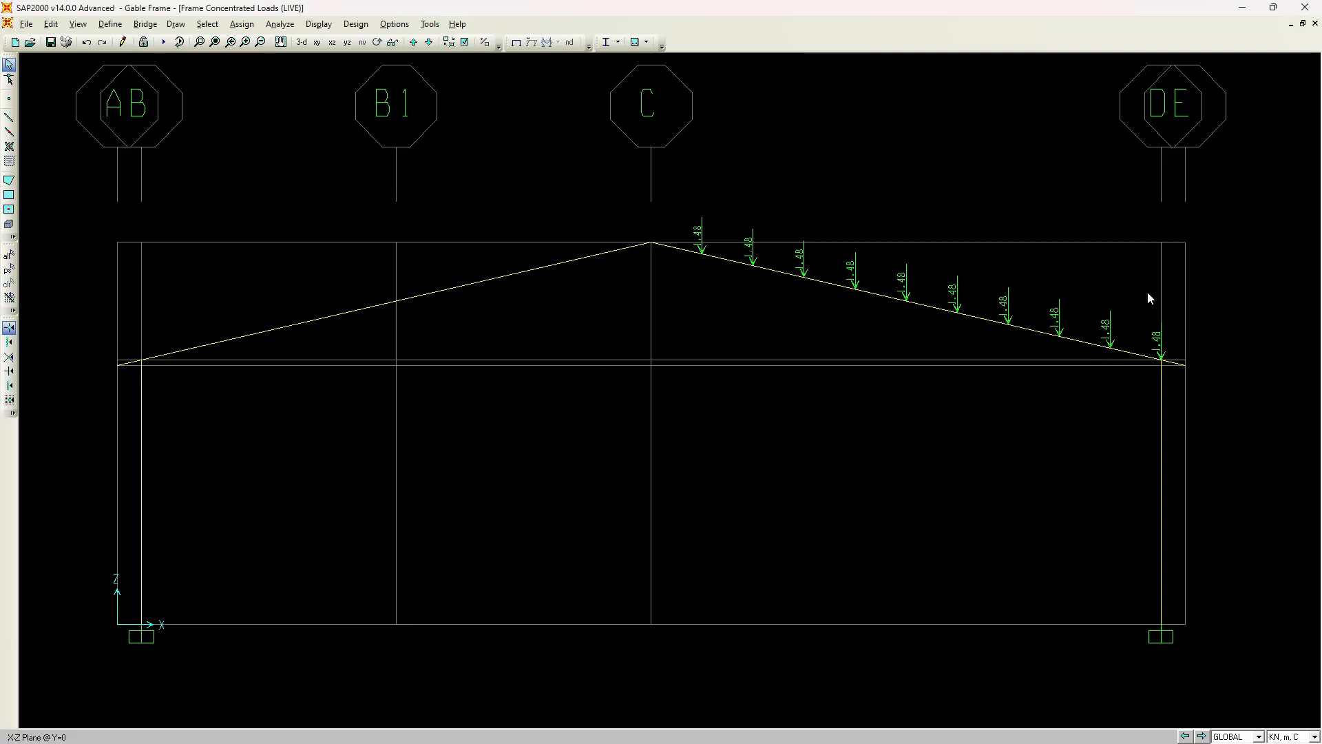
key("super+Tab")
left_click(650, 261)
left_click(889, 279)
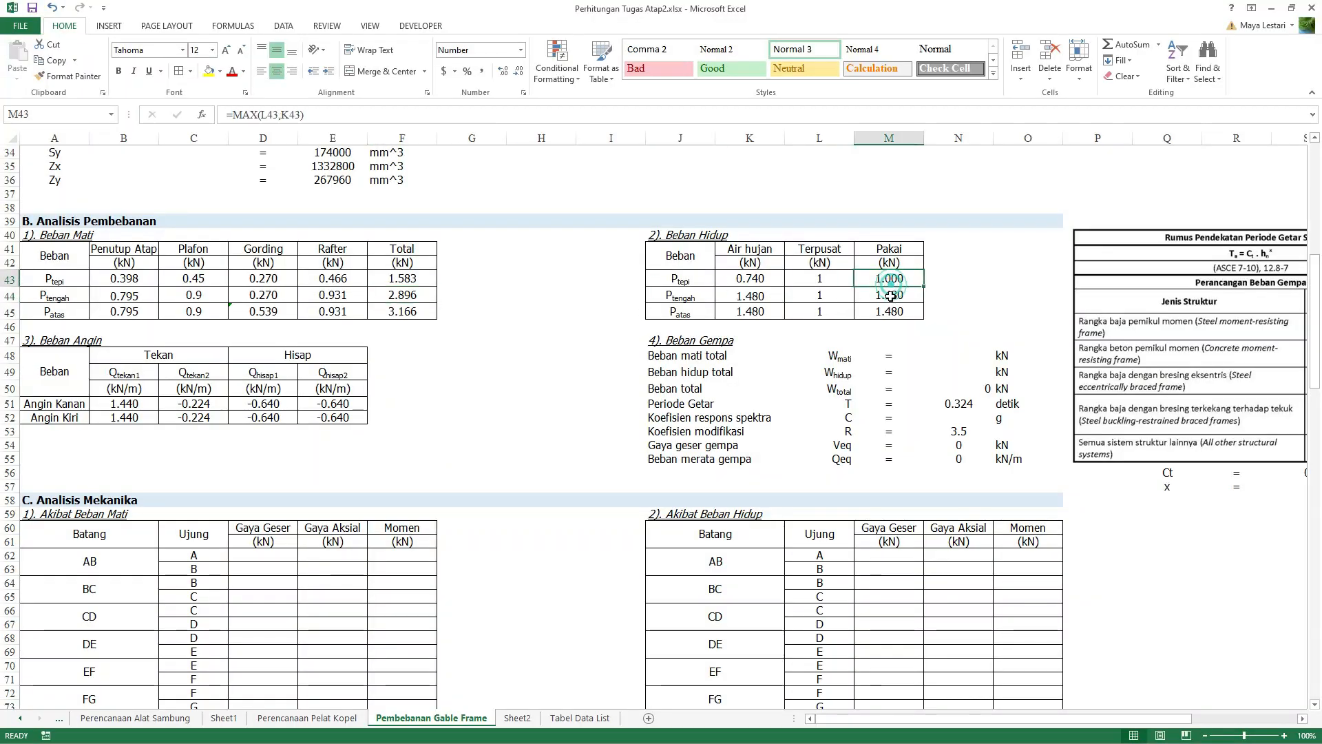
key("alt+Tab")
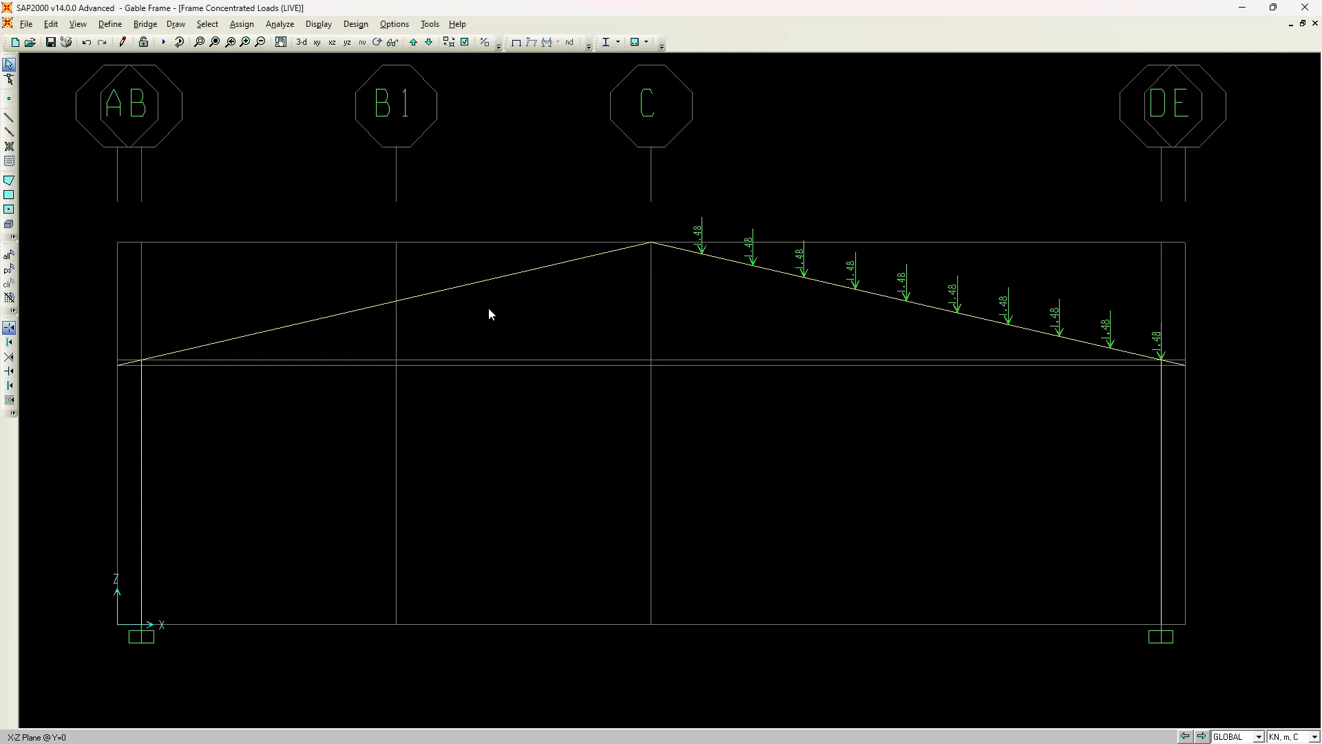
Step: Delete grid line B1 from the GLOBAL system's X grid data in SAP2000 and clear the frame selection
left_click(489, 308)
right_click(501, 291)
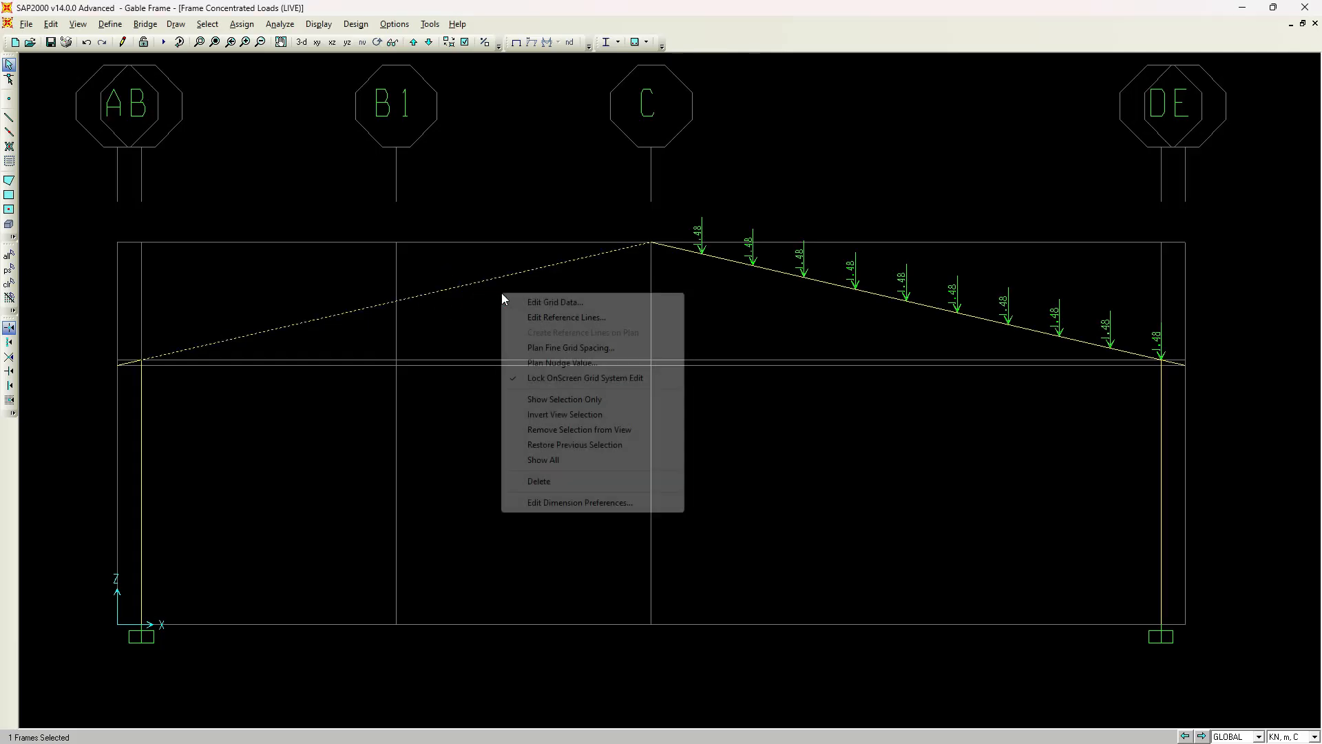
left_click(546, 301)
left_click(712, 370)
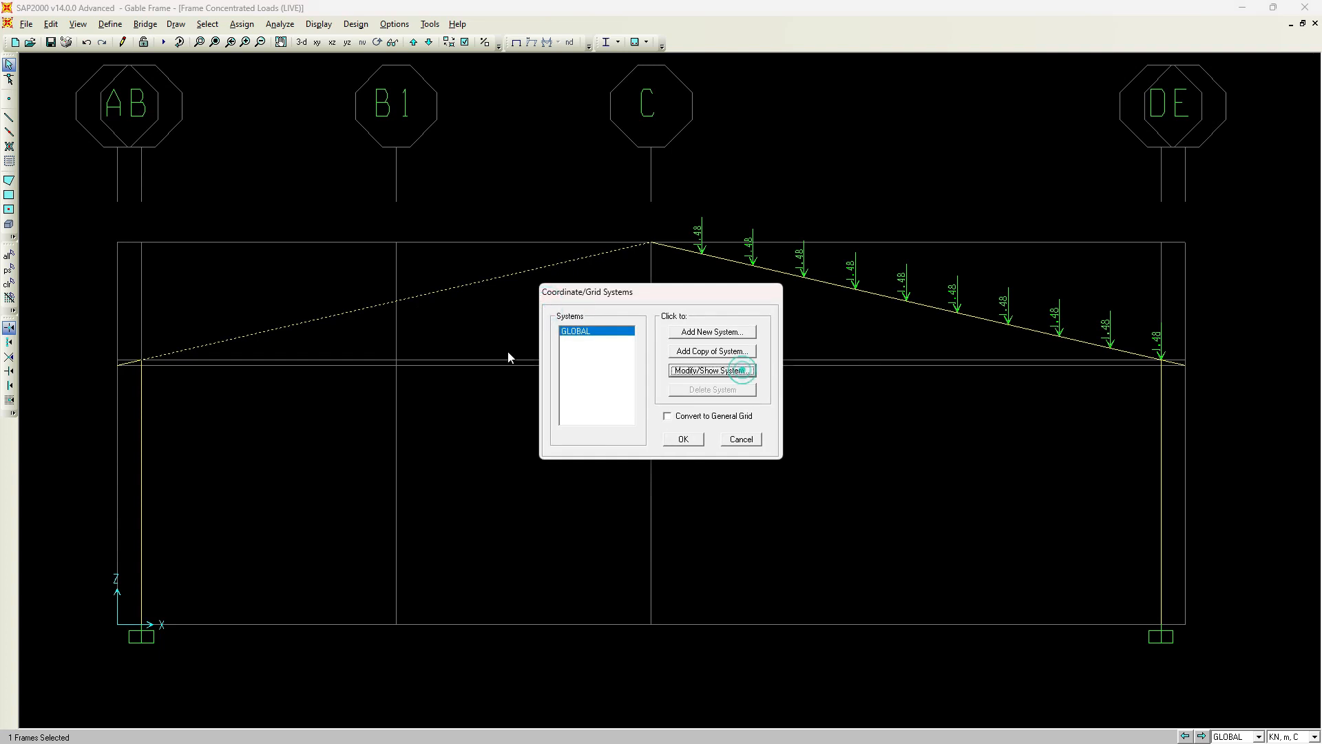
left_click_drag(491, 281, 717, 281)
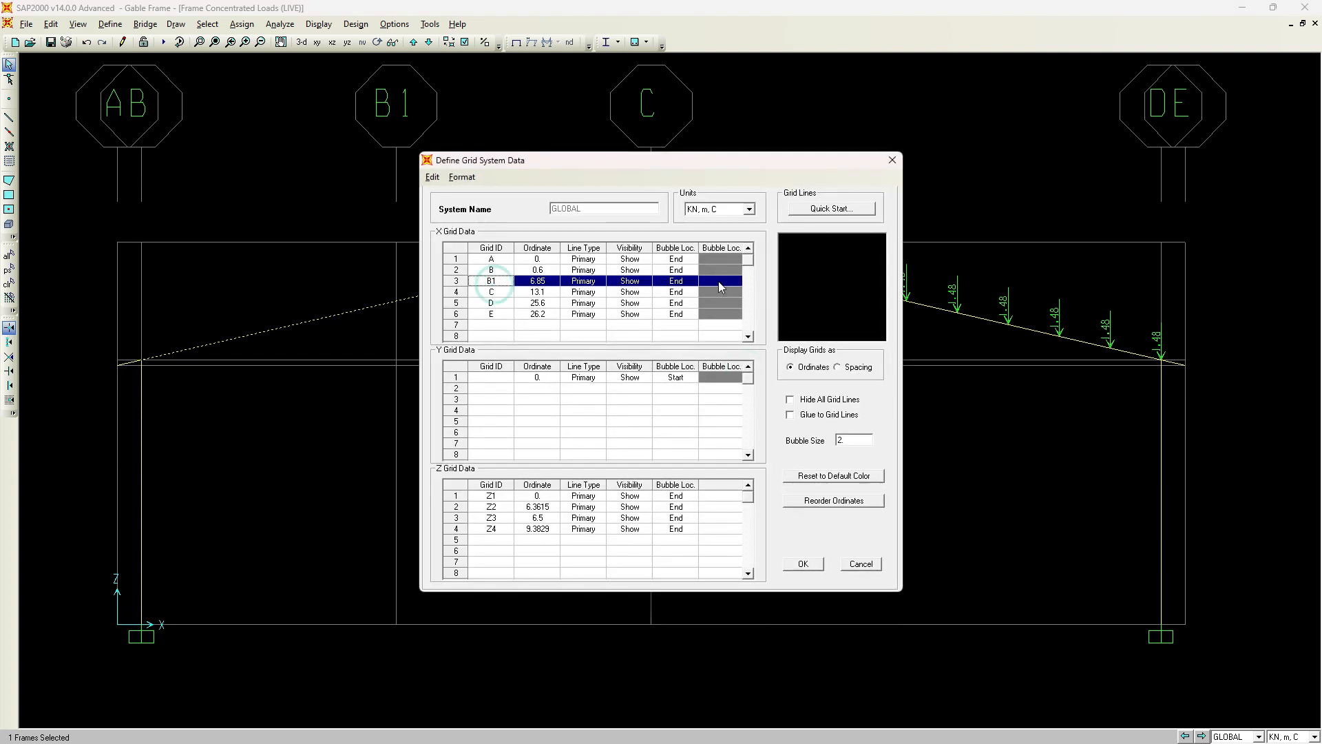
left_click_drag(495, 281, 665, 317)
type("C\t13.1\tPrimary\tShow\tEnd D\t25.6\tPrimary\tShow\tEnd E\t26.2\tPrimary\tShow\tEnd")
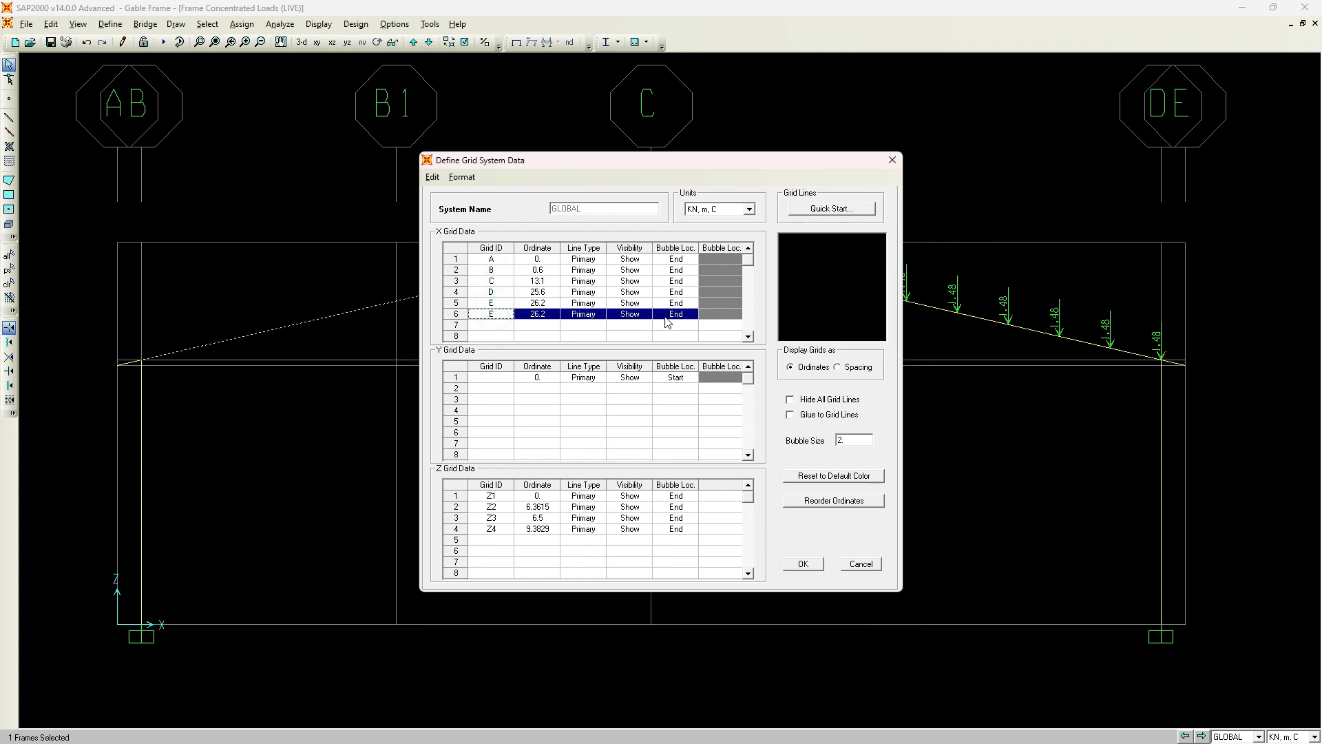
key("Delete")
left_click(803, 563)
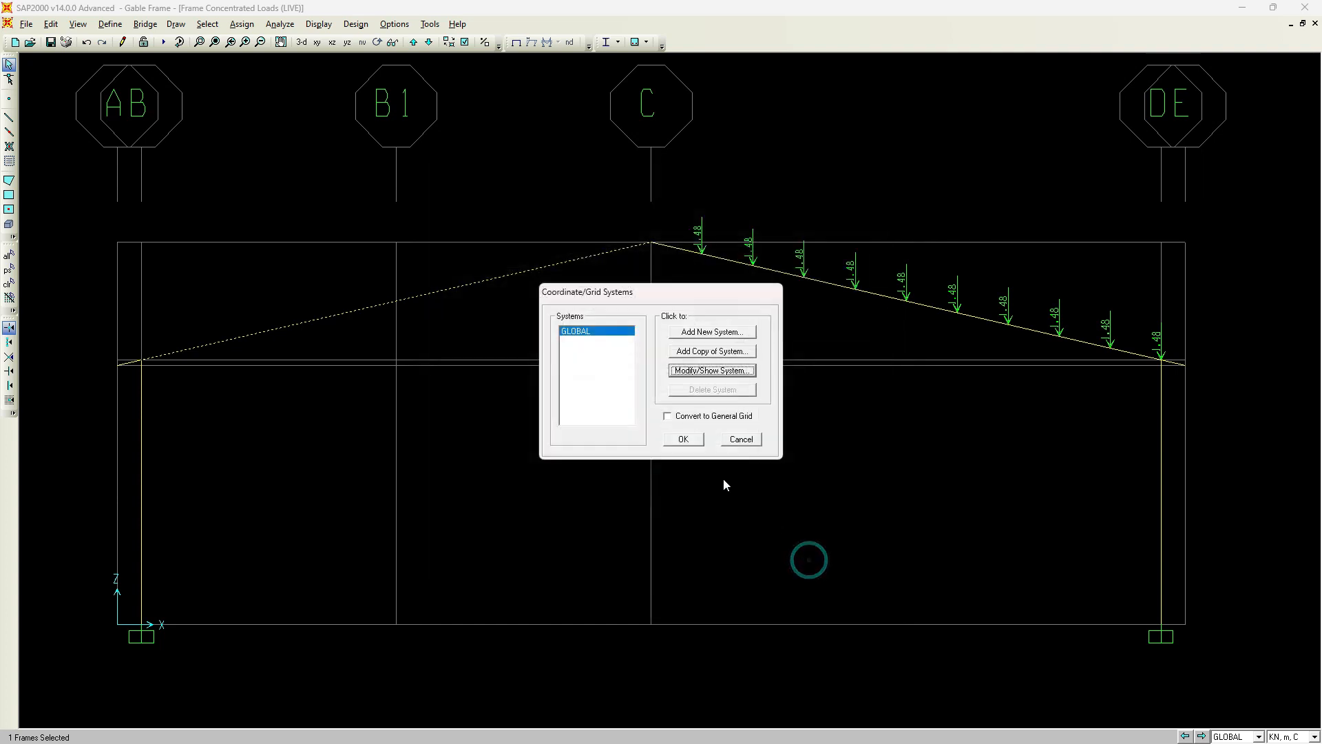
left_click(685, 441)
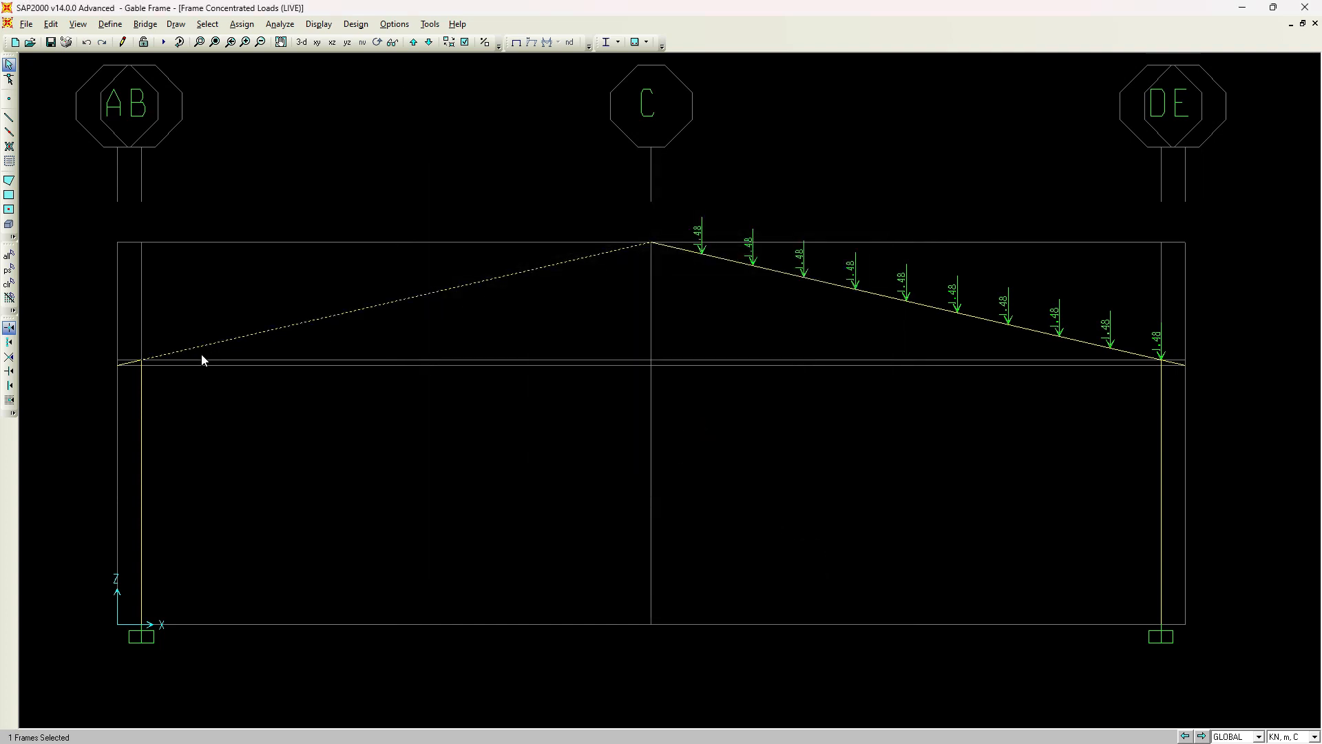
left_click(9, 283)
left_click(321, 319)
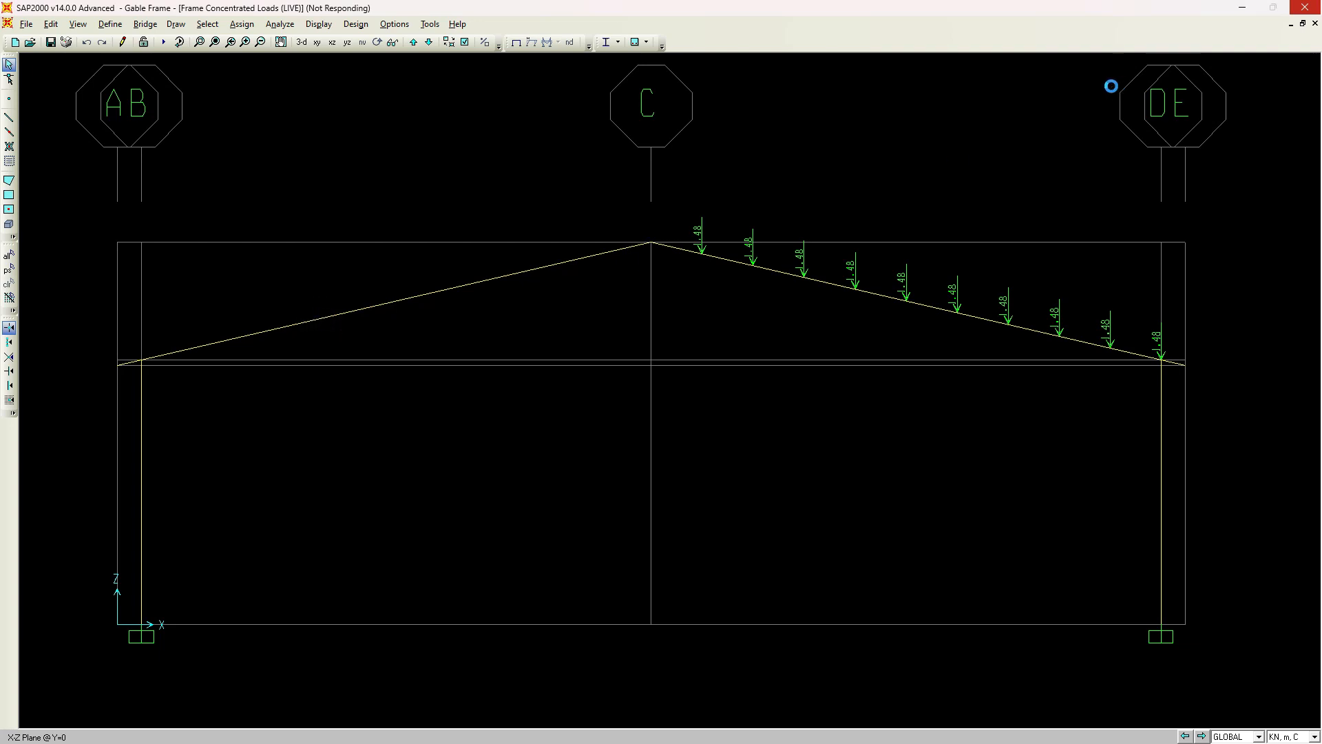
Step: Copy the Ptengah Pakai live load in Excel cell M44 and open the frame point load assignment for the left rafter in SAP2000
key("alt+Tab")
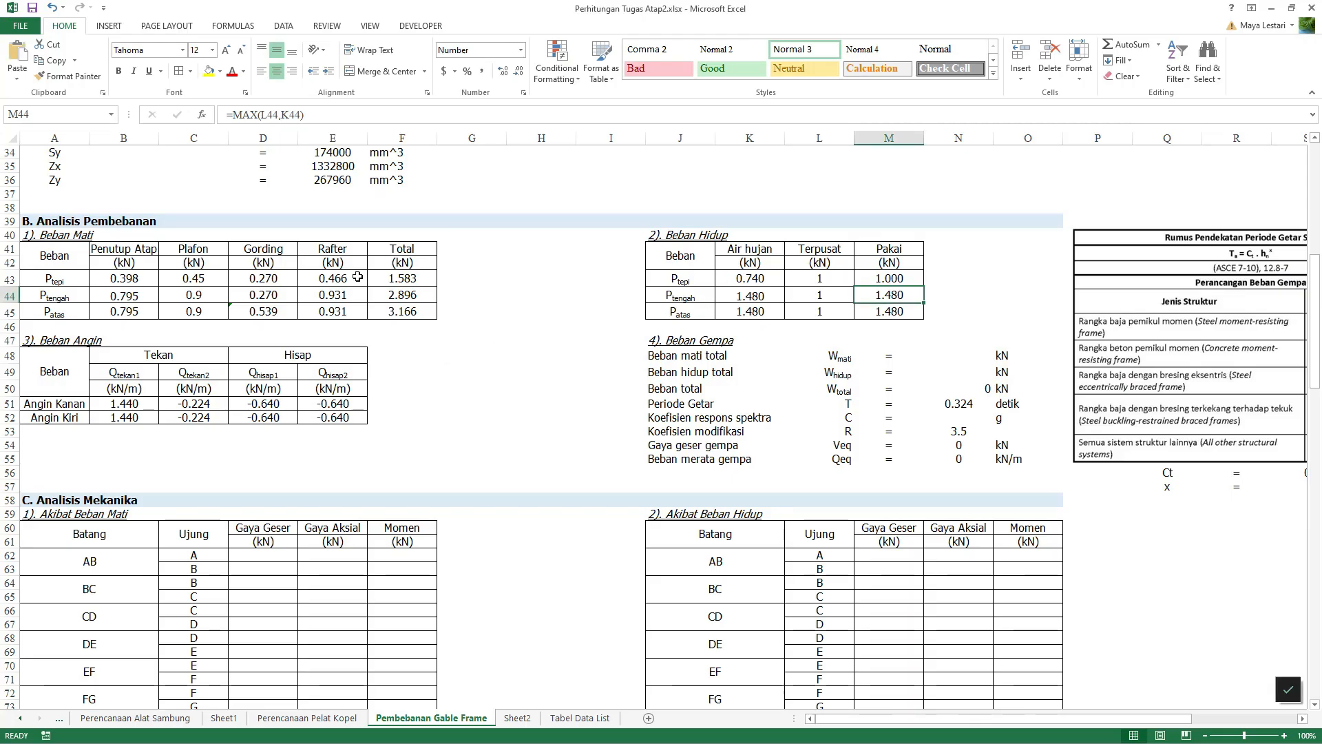
key("ctrl+c")
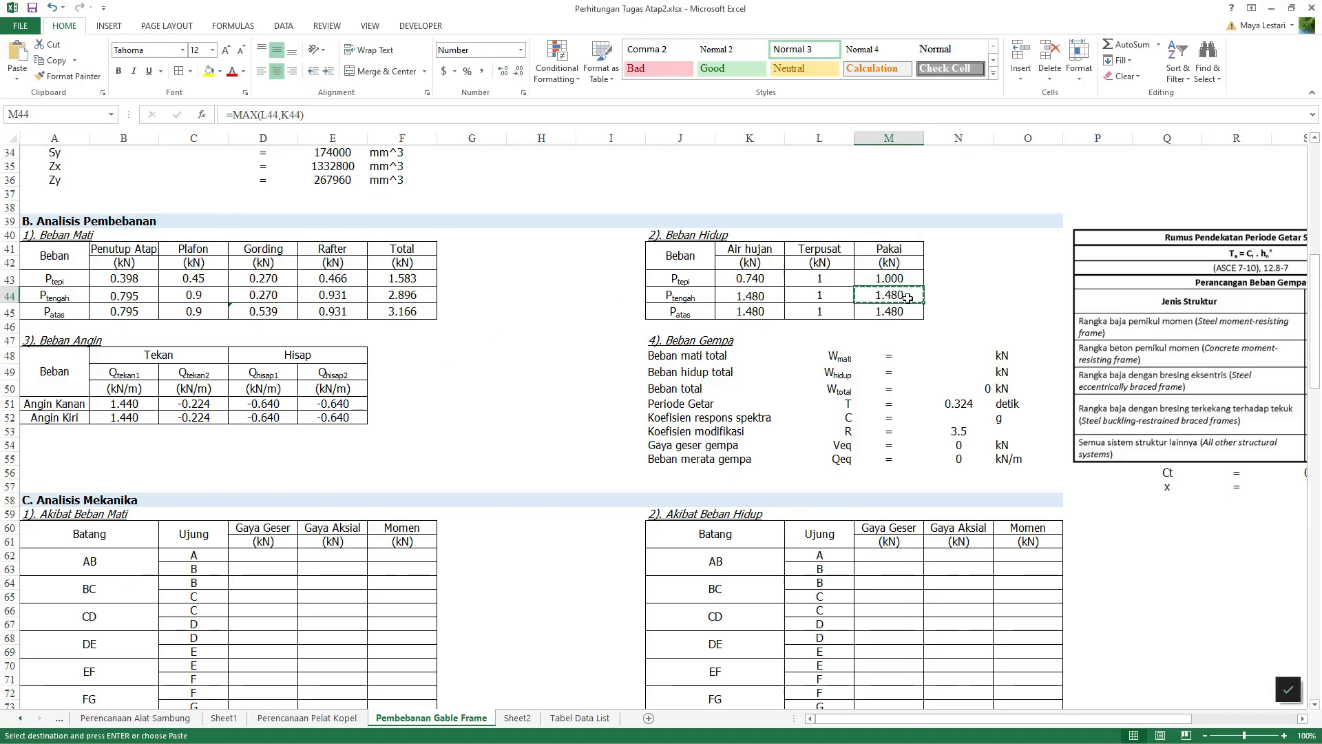
key("alt+Tab")
left_click(452, 290)
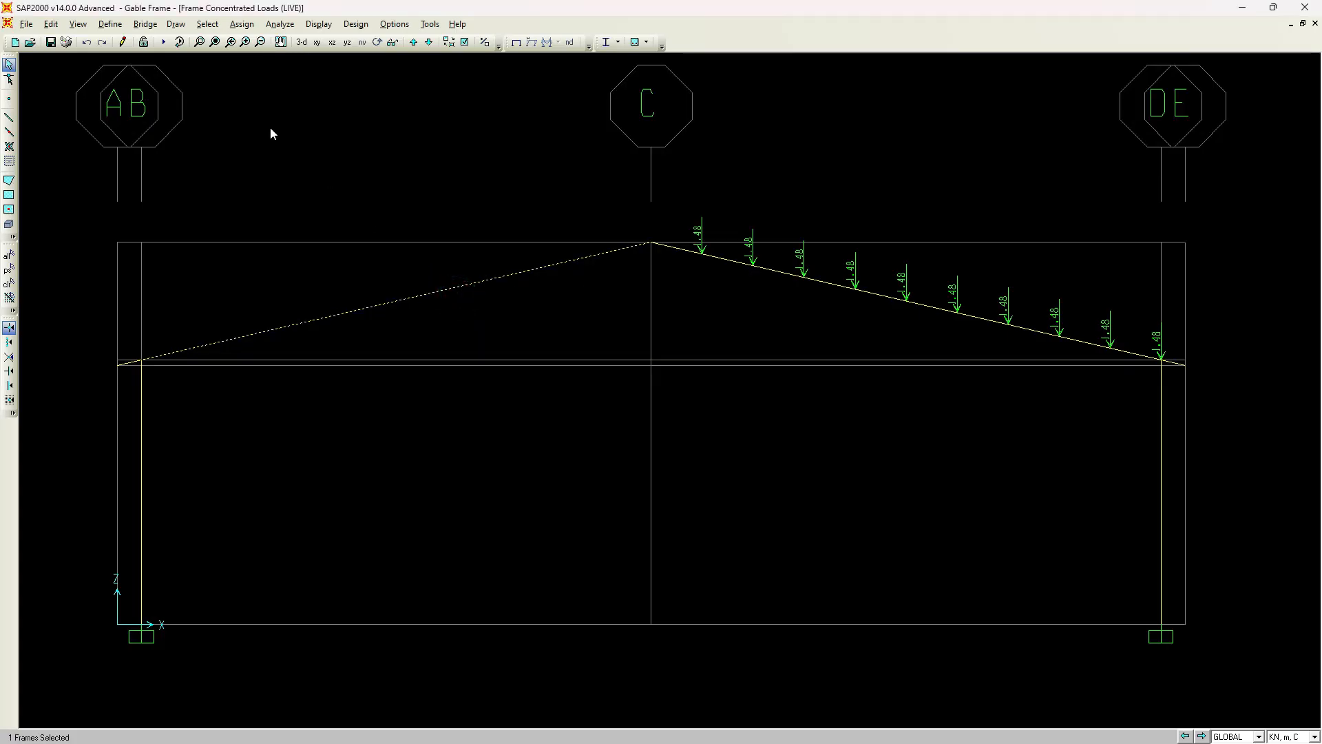
left_click(242, 26)
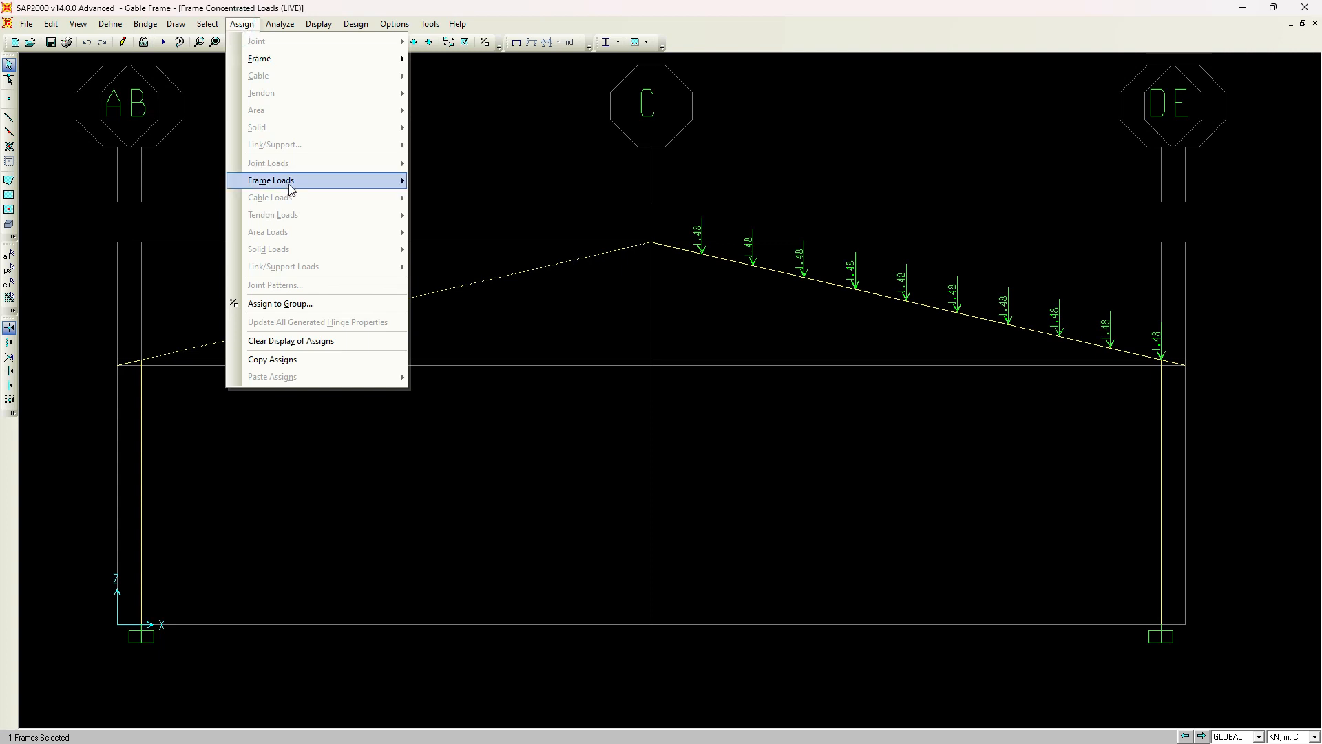
mouse_move(290, 189)
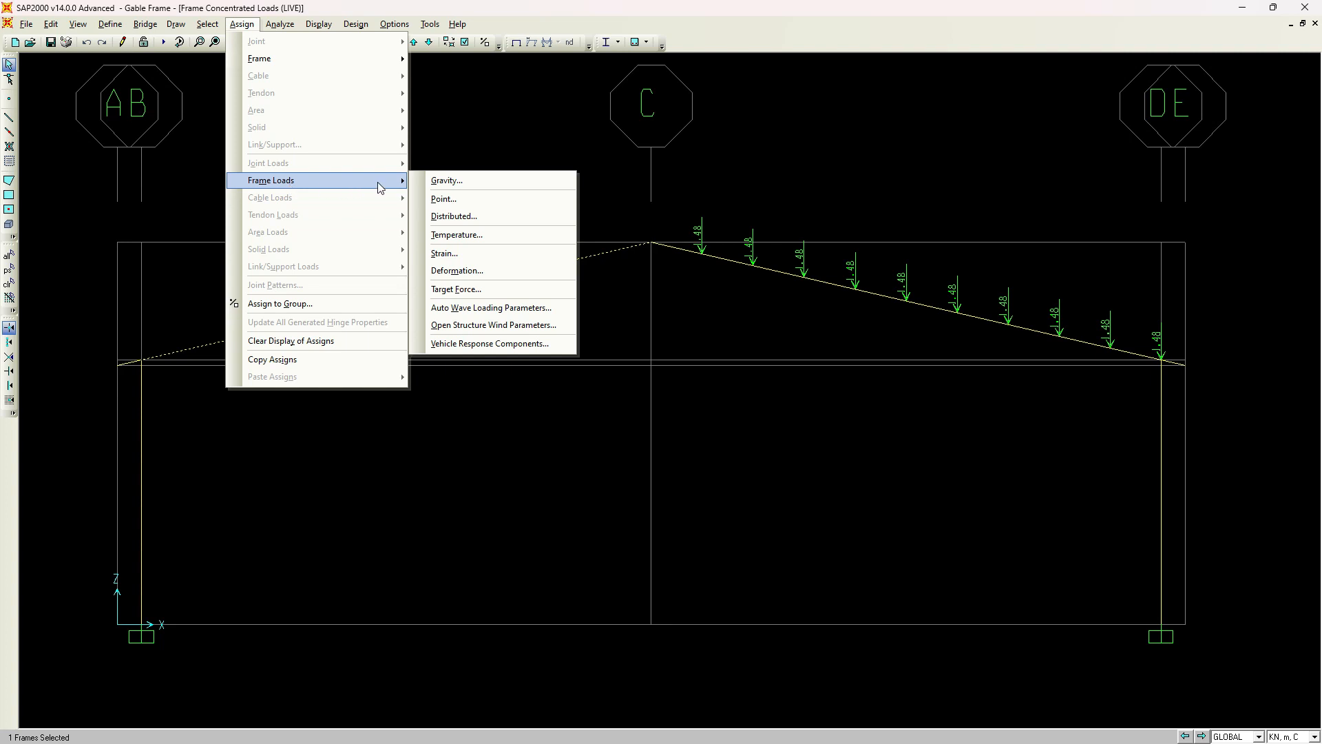
left_click(443, 199)
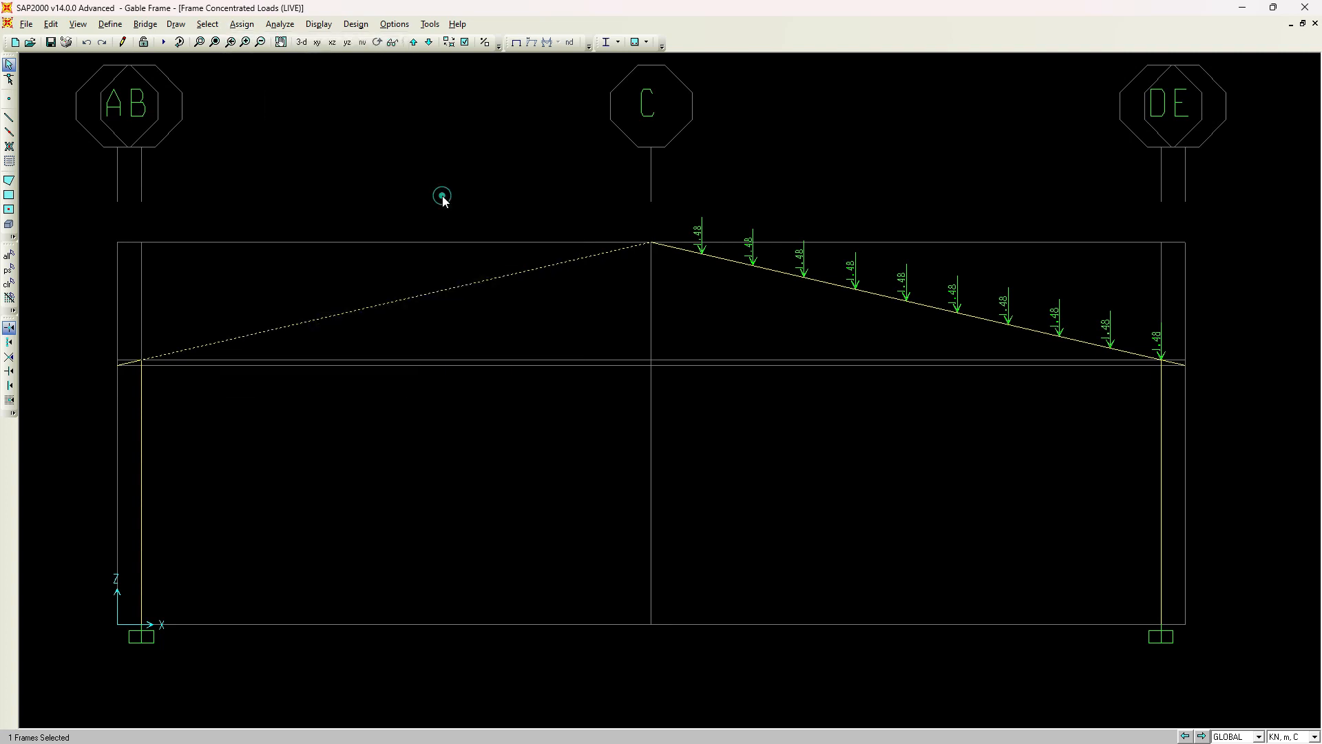
left_click(595, 263)
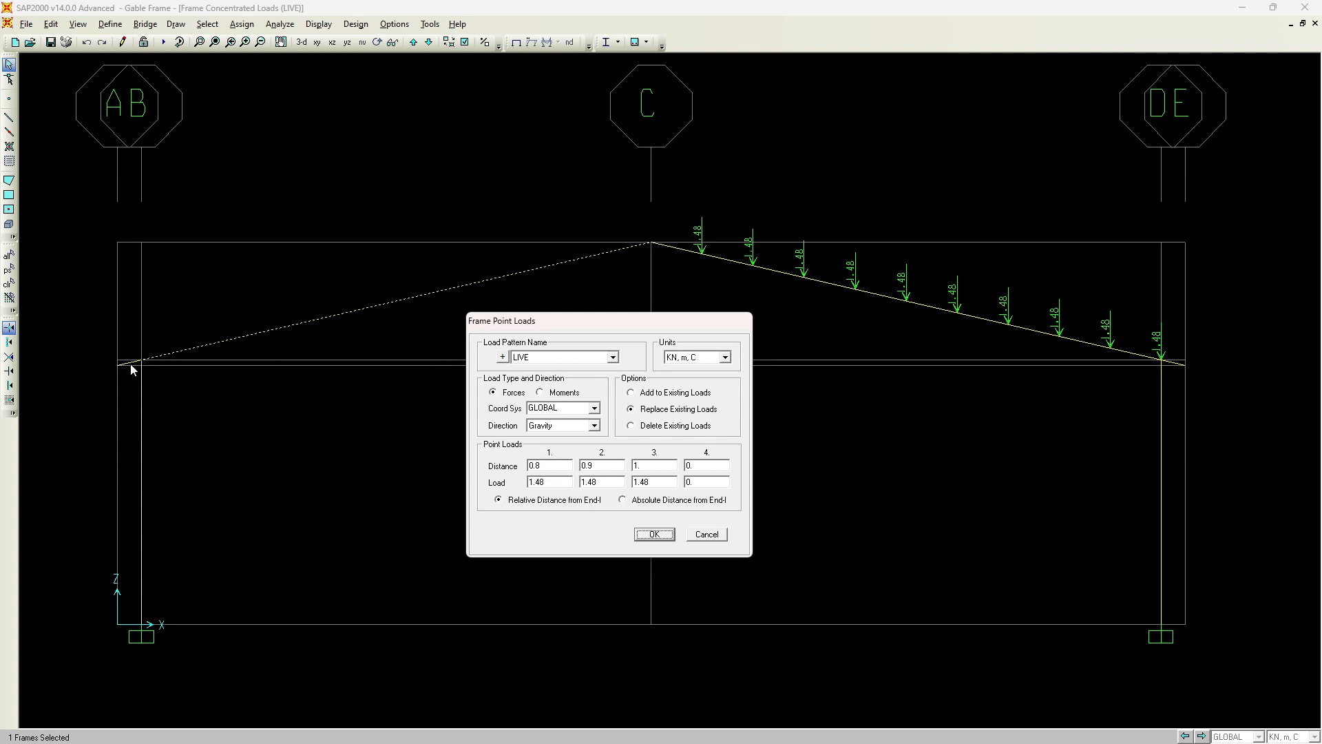
left_click_drag(604, 321, 823, 213)
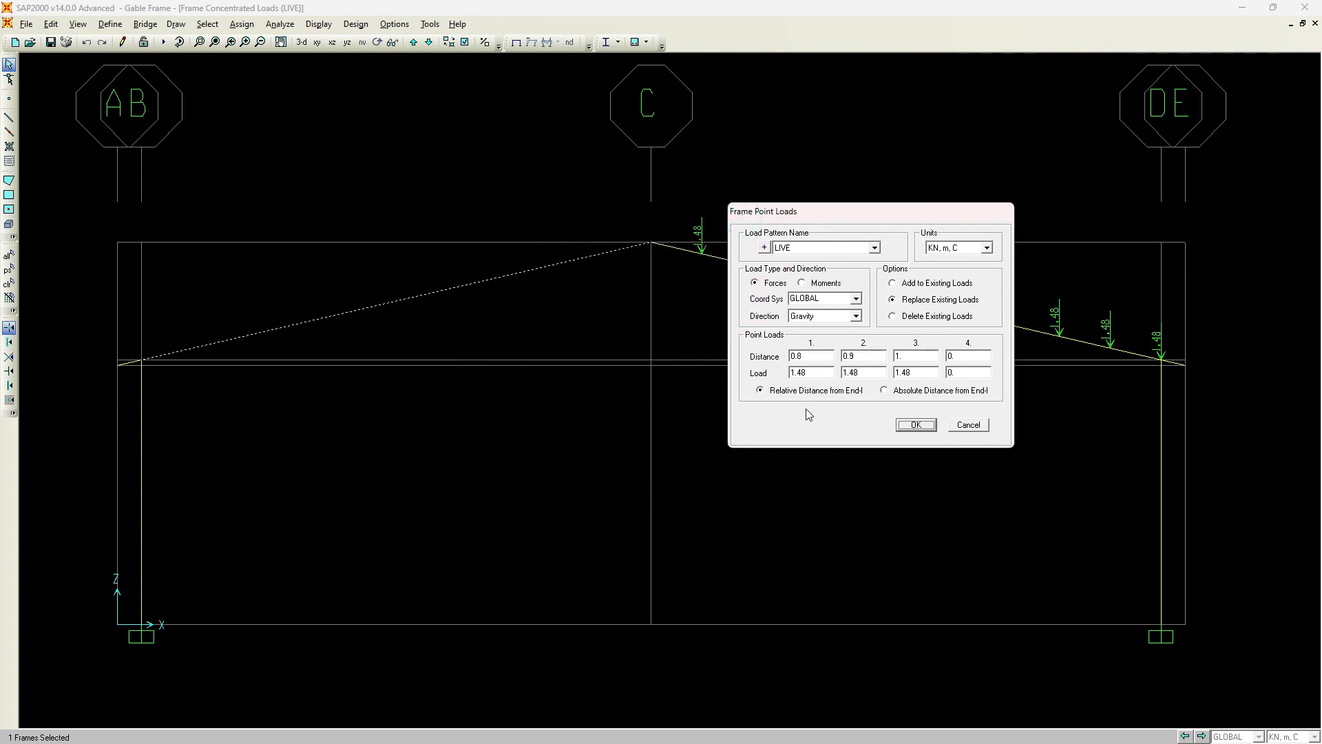
Step: Set the first LIVE point load on the left rafter to 1.480 kN
left_click(813, 372)
type("1.480")
double_click(806, 372)
left_click(822, 357)
Step: Examine the load positions along the left rafter in the AutoCAD frame drawing and return to SAP2000
key("alt+Tab")
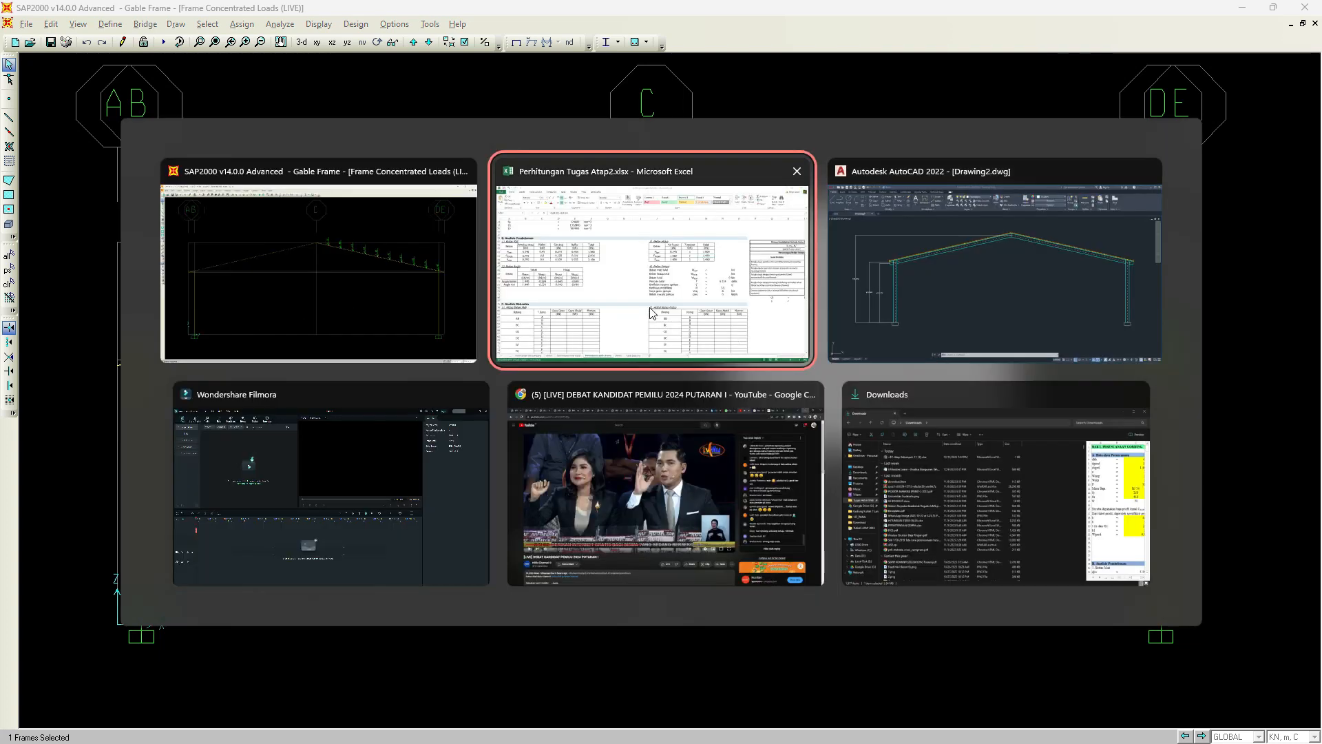
left_click(944, 298)
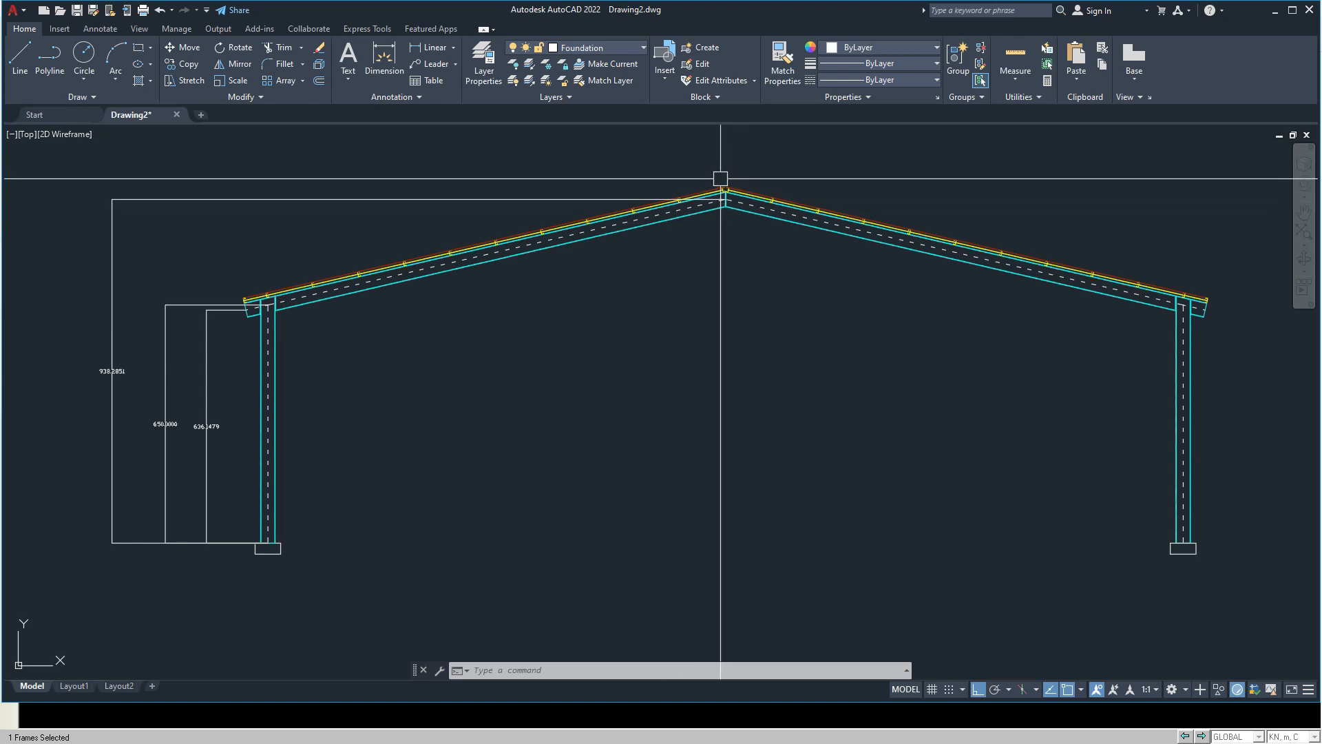
key("alt+Tab")
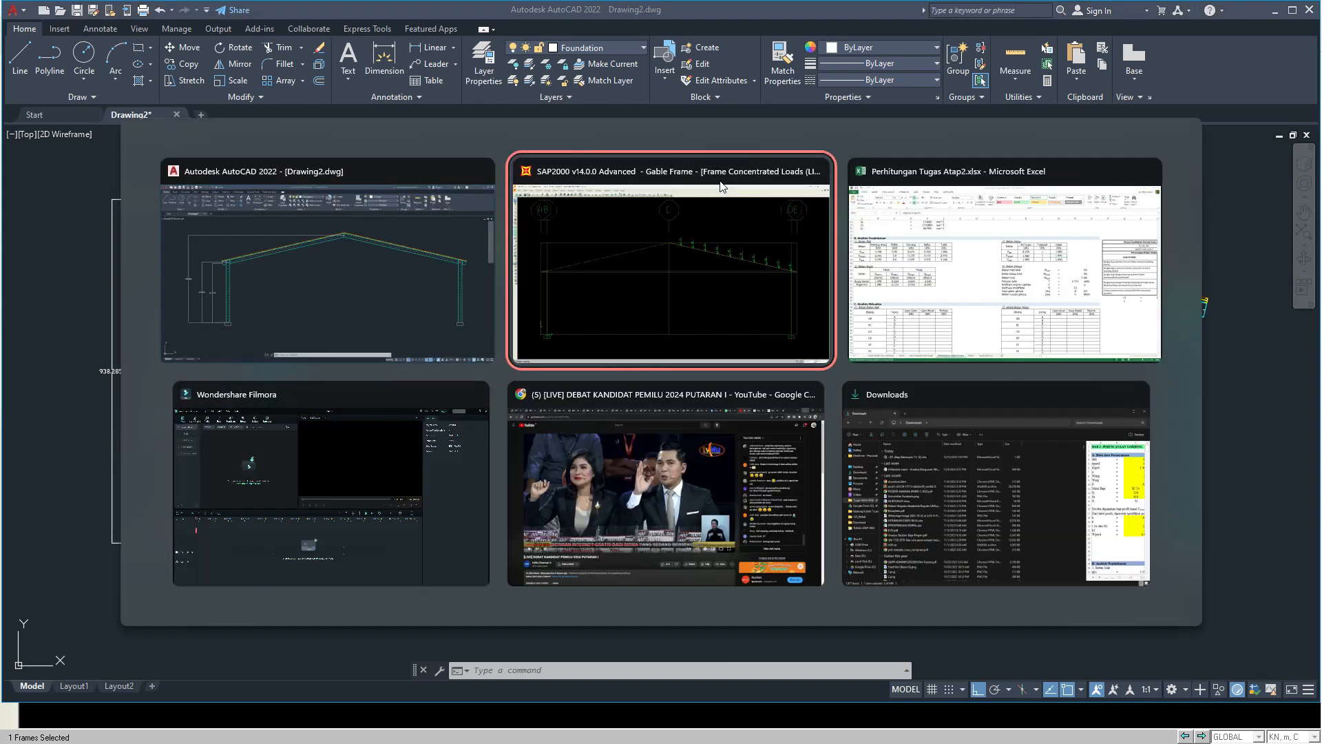
left_click(380, 279)
key("alt+Tab")
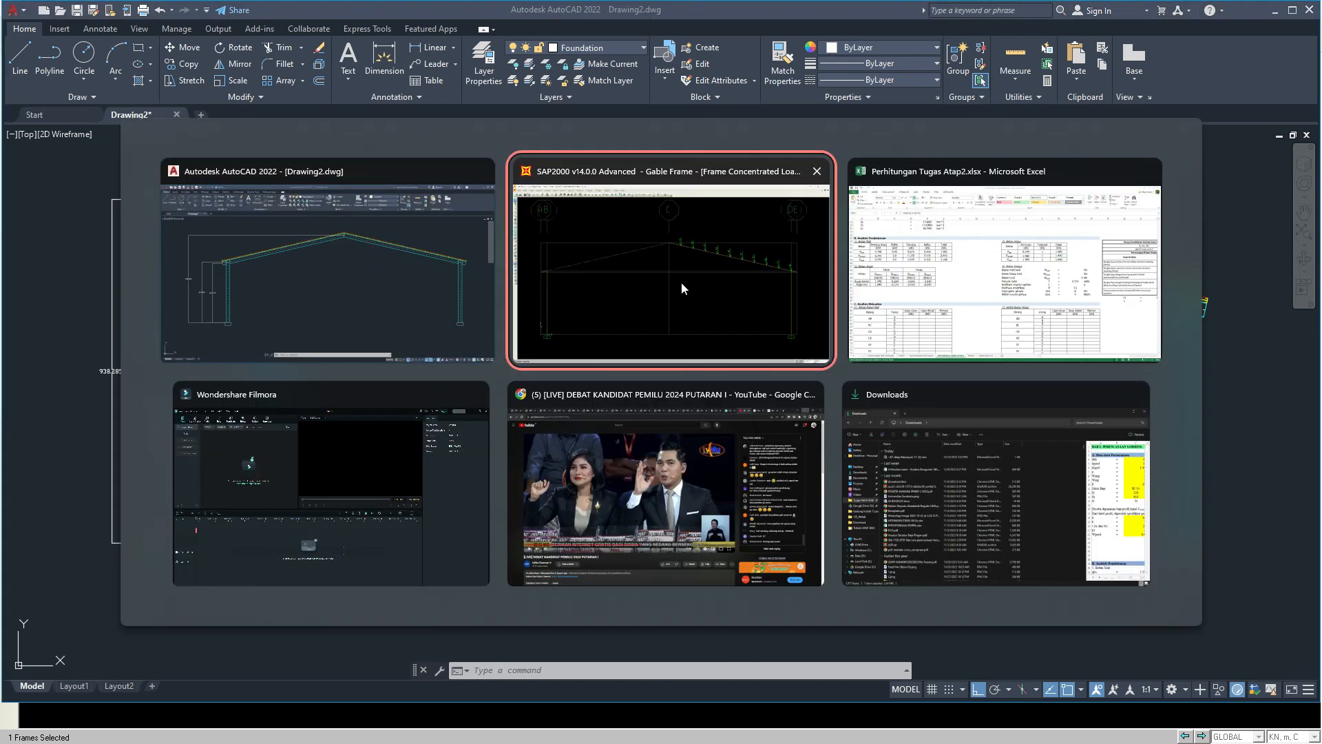
left_click(680, 285)
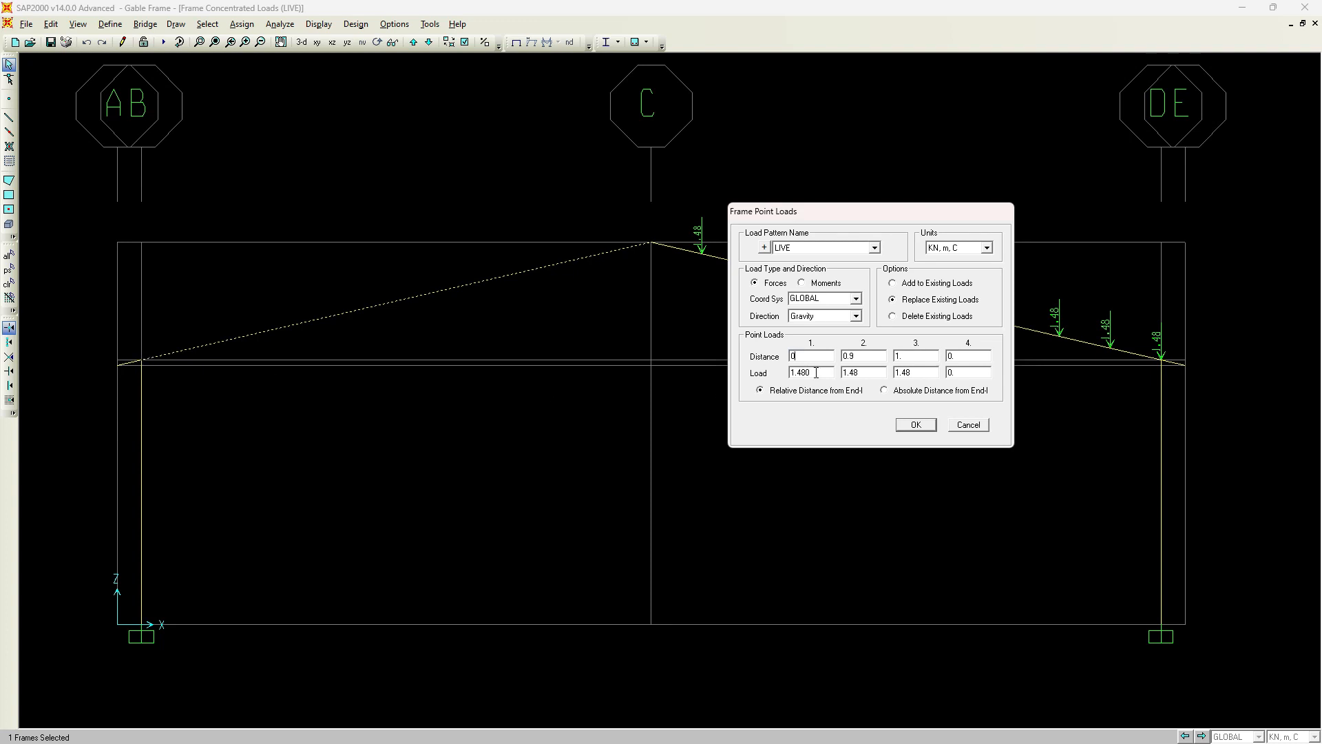
Step: Assign 1.48 kN LIVE point loads to the left rafter at relative distances 0, 0.1, 0.2 and 0.3
double_click(864, 354)
type("1/10")
double_click(912, 355)
double_click(950, 355)
type("3/10")
key("Return")
double_click(912, 375)
key("ctrl+c")
double_click(975, 368)
key("ctrl+v")
left_click(903, 427)
Step: Add 1.48 kN LIVE point loads to the left rafter's existing loads at relative distances 4/10, 5/10, 6/10 and 7/10
left_click(375, 306)
left_click(241, 24)
mouse_move(308, 190)
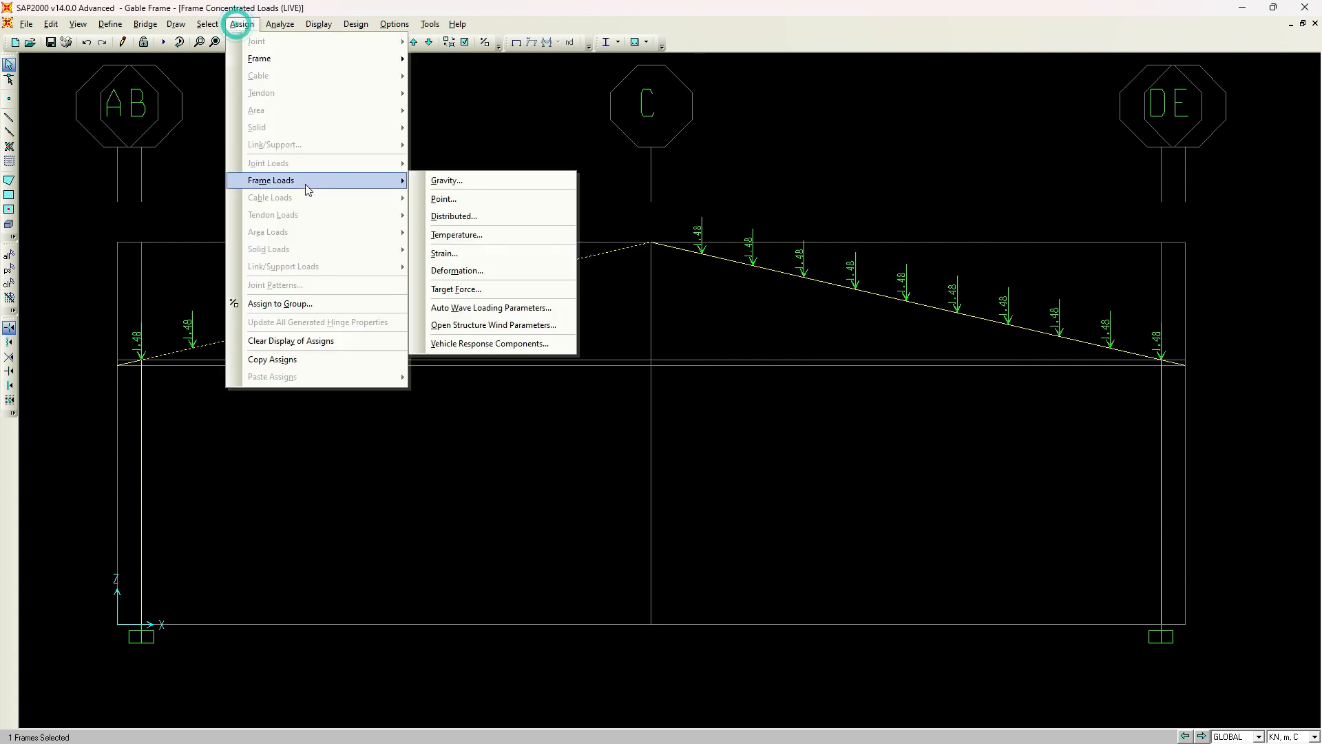
left_click(440, 199)
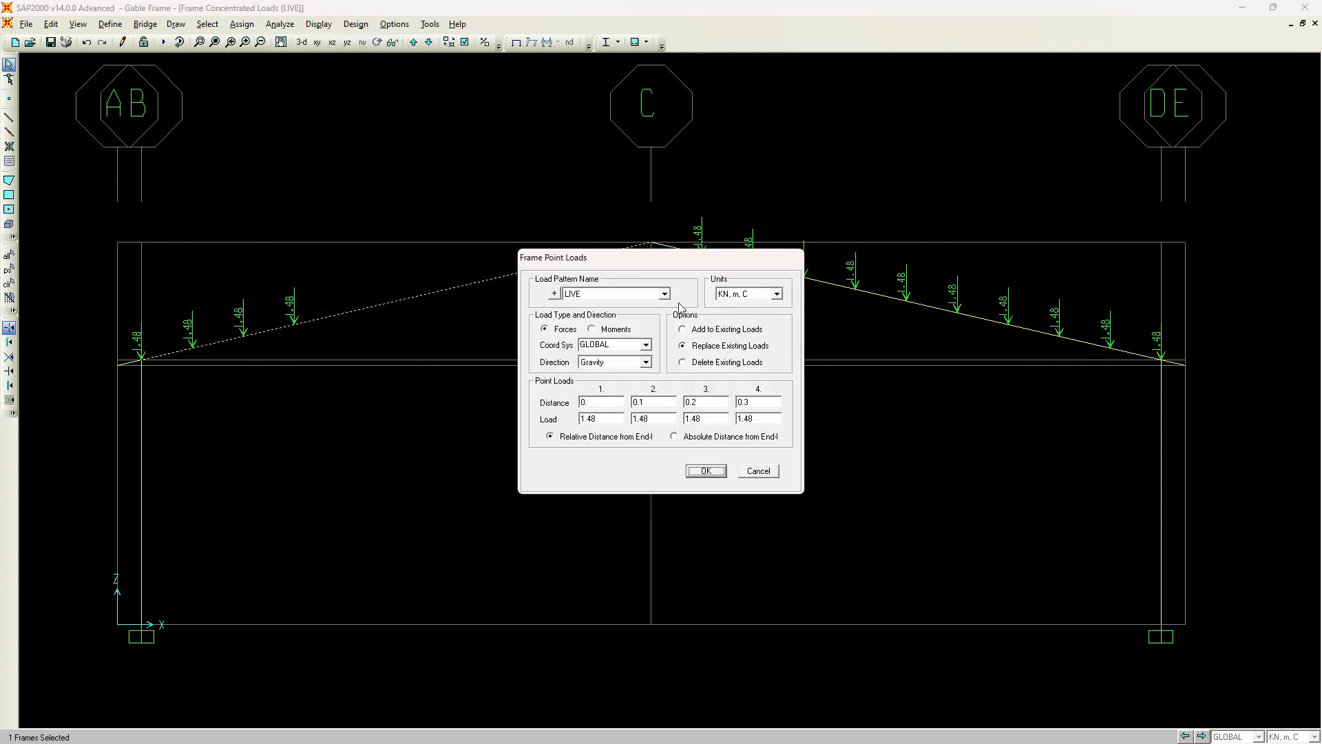
left_click(716, 329)
double_click(609, 403)
left_click_drag(671, 258, 692, 292)
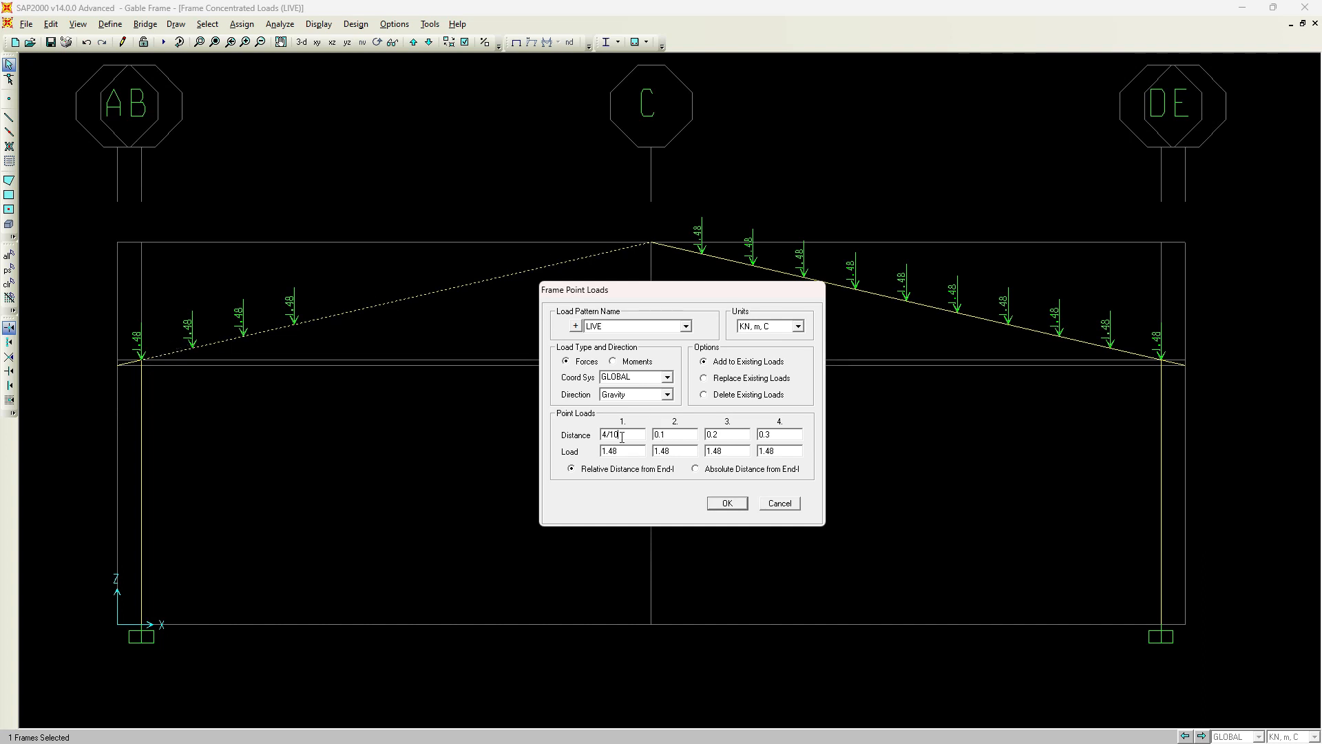
left_click(658, 433)
type("5/10")
key("Tab")
type("6/10")
key("Tab")
type("7/10")
left_click(727, 503)
Step: Add 1.48 kN LIVE point loads to the left rafter at relative distances 0.8 and 0.9, zeroing the third and fourth entries
left_click(241, 24)
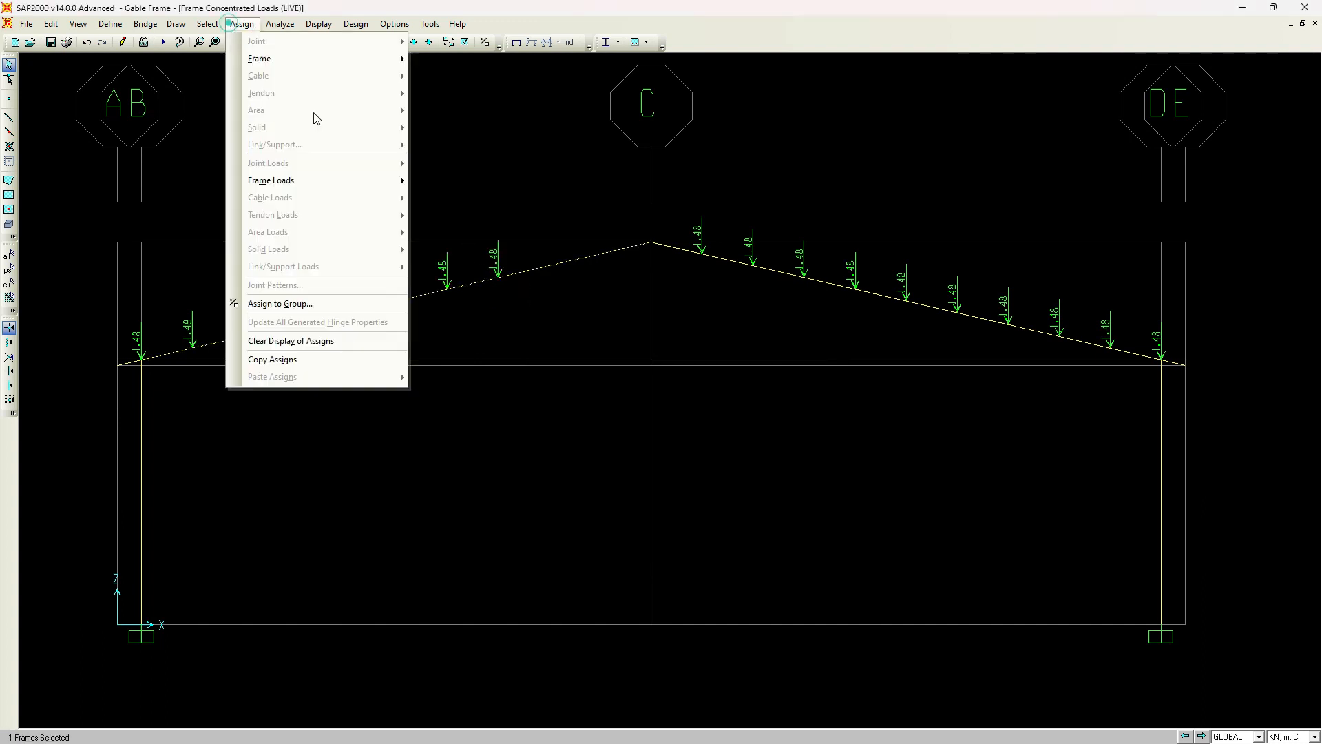
left_click(434, 181)
double_click(600, 401)
type(".8")
key("Tab")
key("BackSpace")
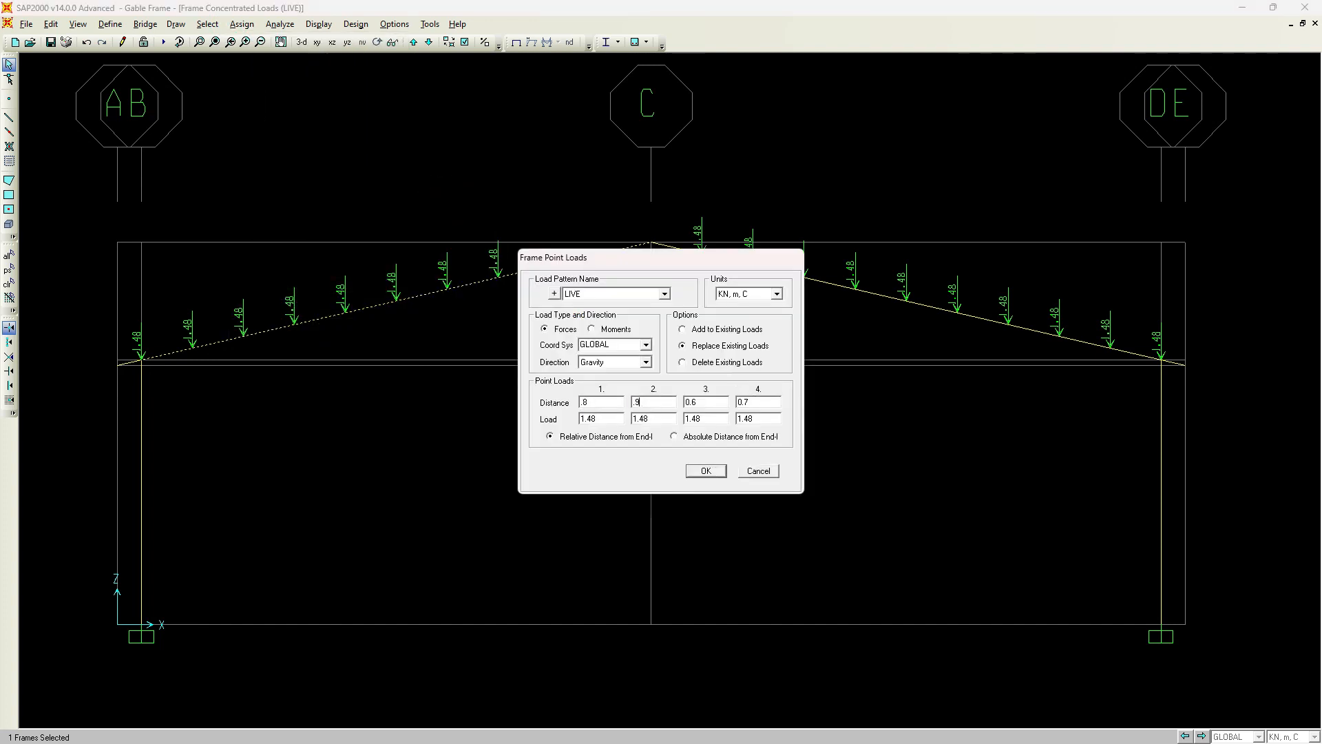
key("Tab")
type("10/10")
left_click_drag(682, 402, 716, 402)
type("0")
double_click(702, 418)
type("0")
double_click(756, 402)
type("00")
double_click(757, 417)
type("0")
left_click(709, 329)
left_click(711, 469)
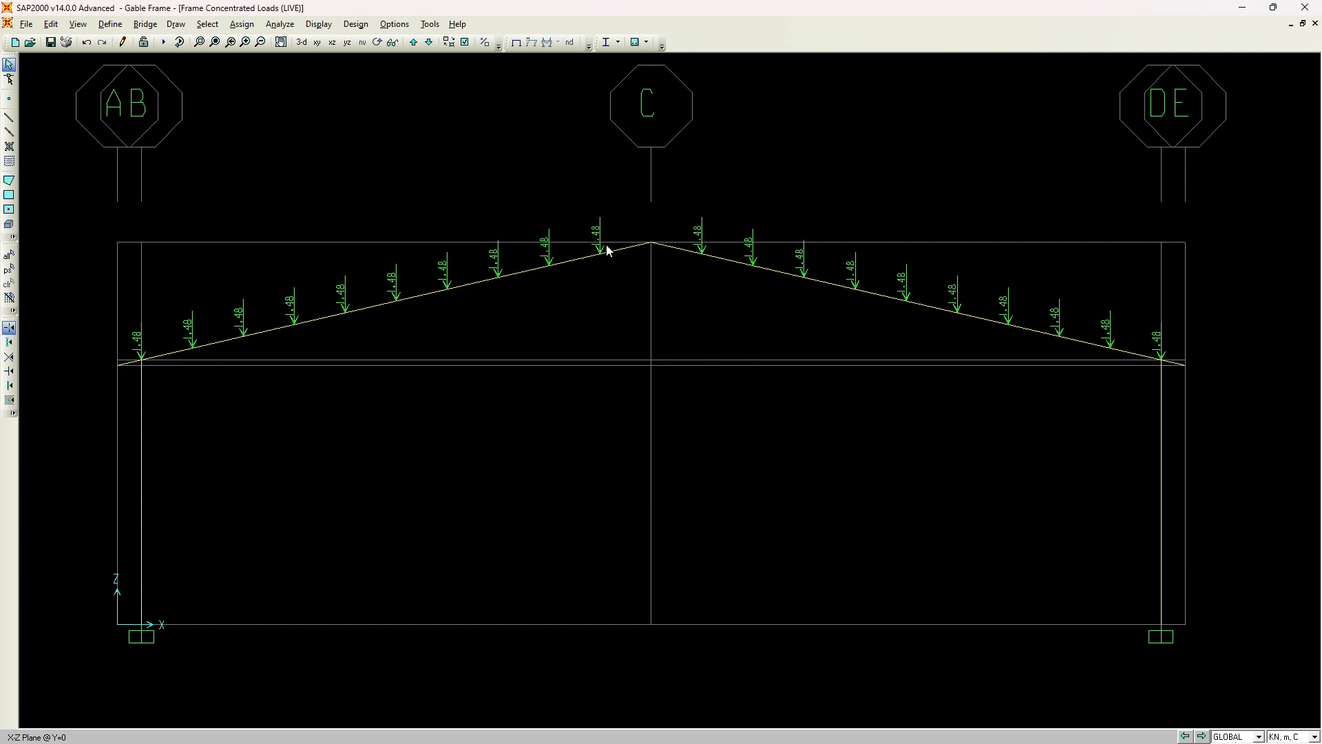
Step: View the ridge in the AutoCAD drawing, select the ridge joint in SAP2000, and look up its Patas live load in Excel cell M45
key("alt+Tab")
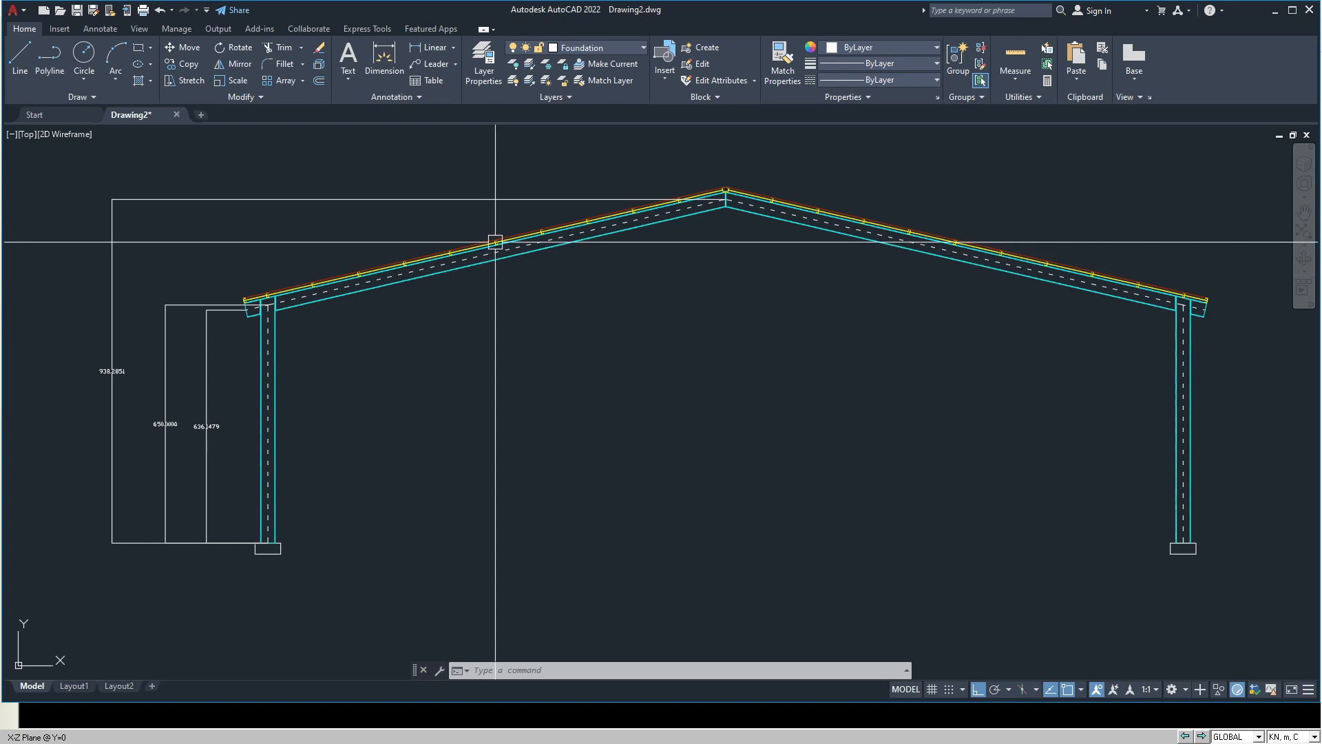
key("alt+Tab")
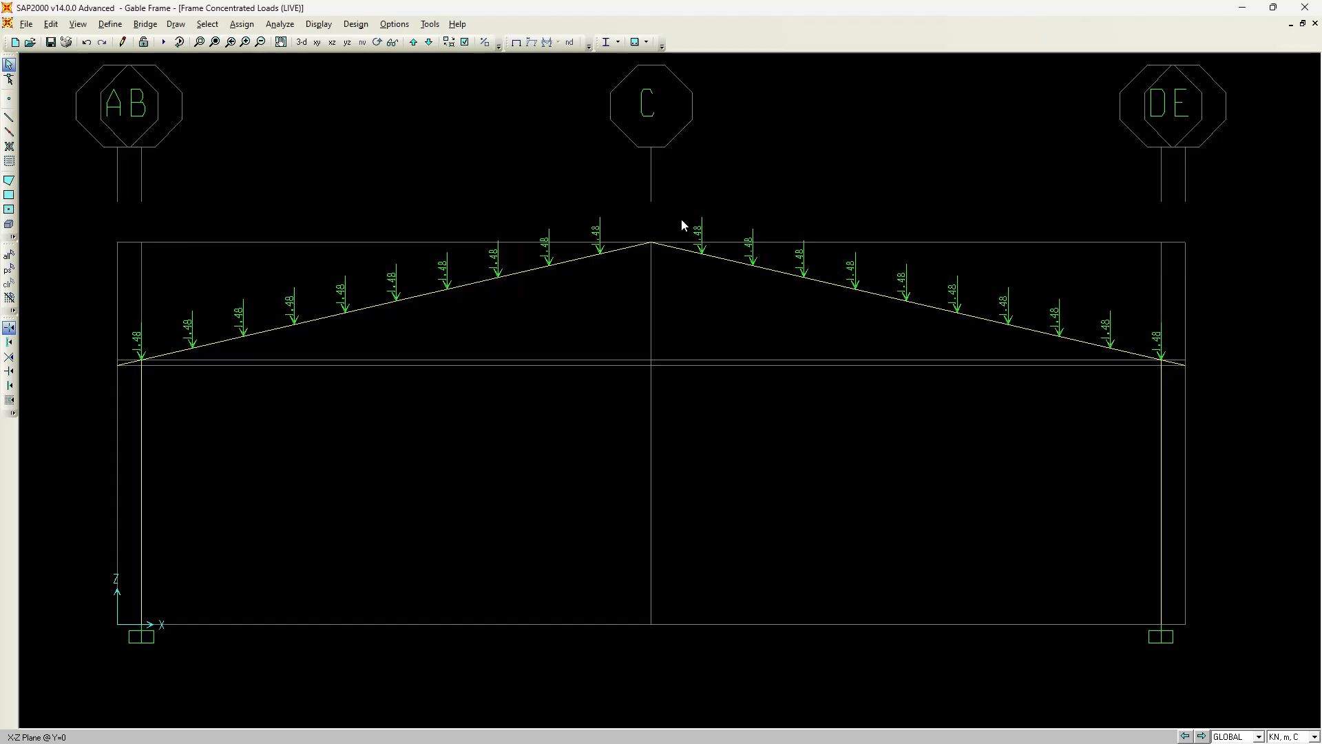
left_click_drag(647, 215, 675, 287)
key("alt+Tab")
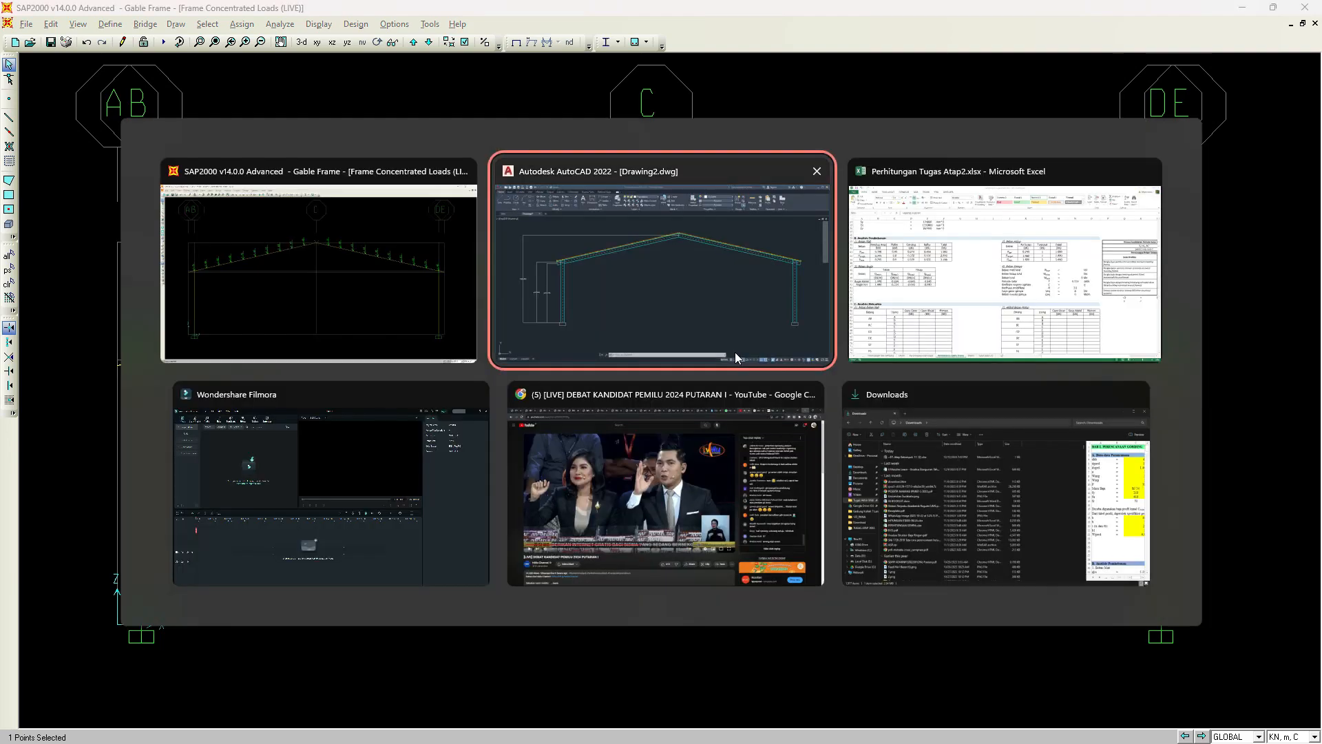
left_click(1043, 321)
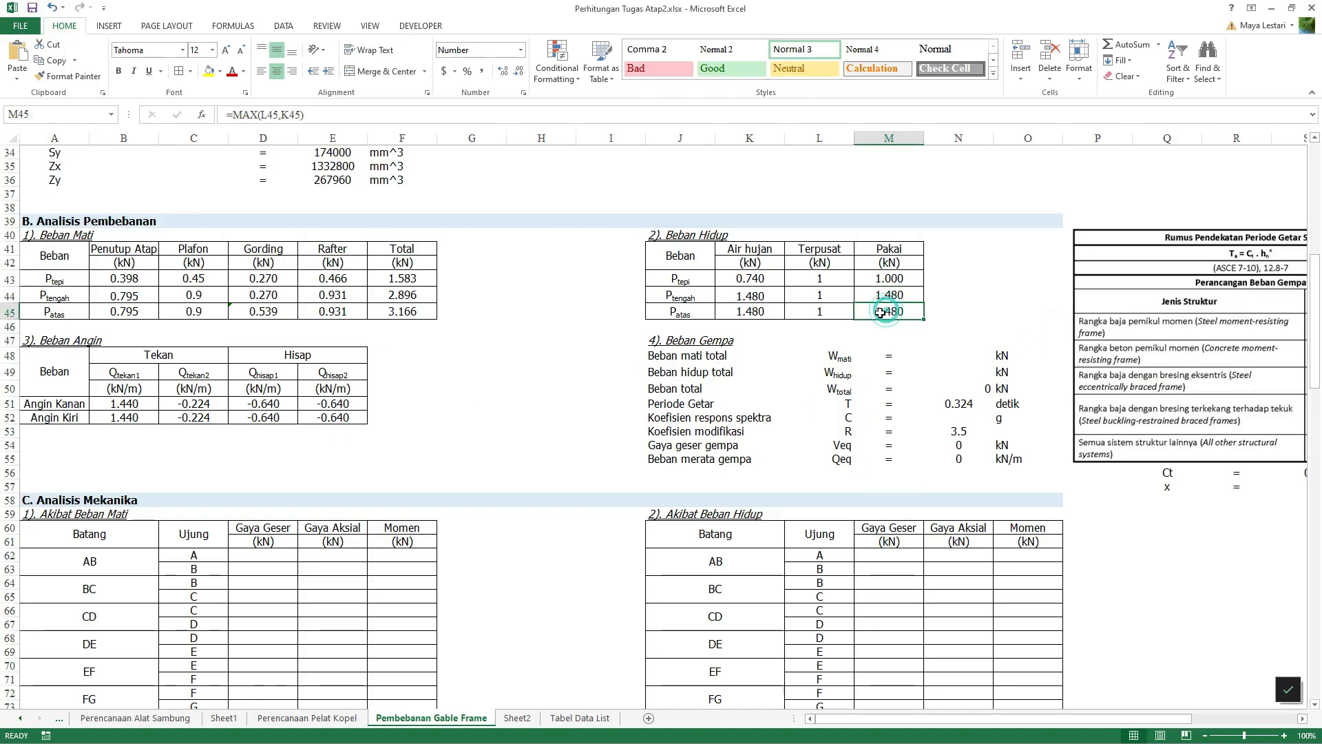
Step: Assign a LIVE joint force of -1.480 kN in global Z to the ridge joint in SAP2000
key("alt+Tab")
left_click(357, 24)
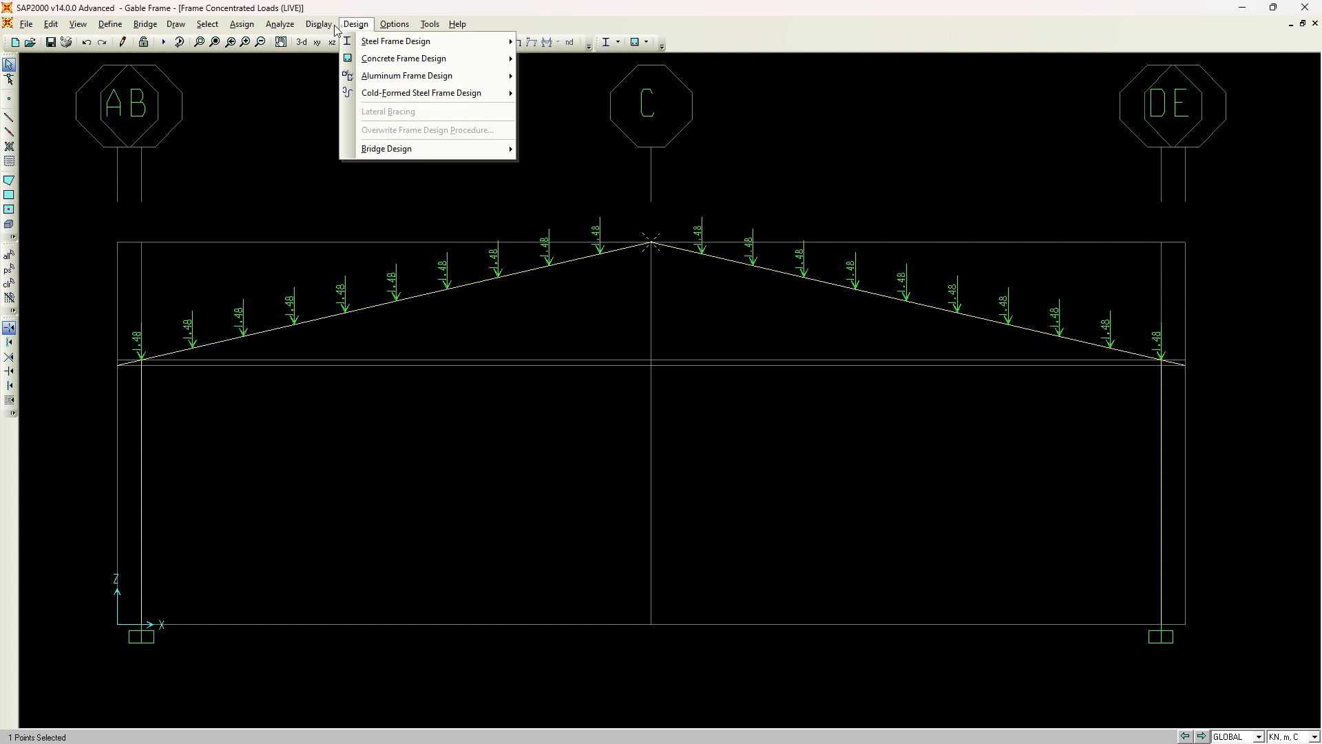
mouse_move(286, 165)
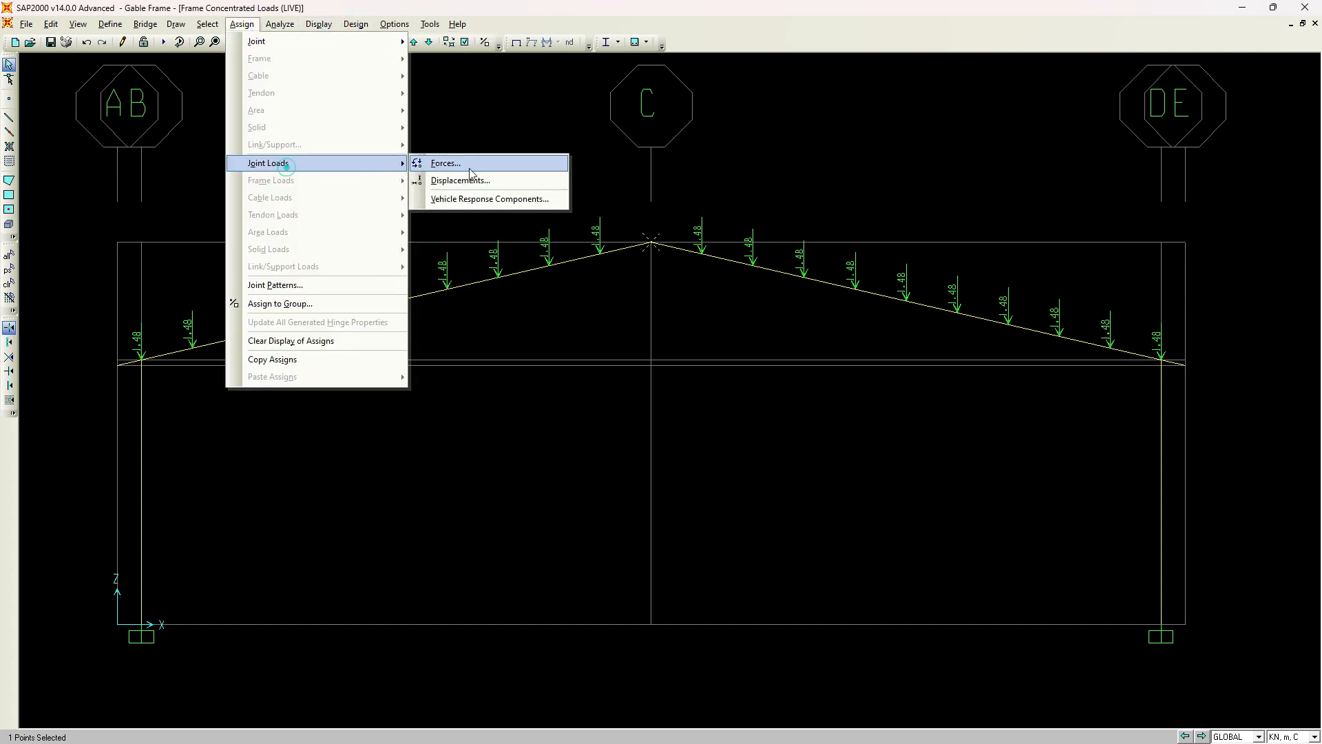
left_click(469, 165)
left_click(652, 317)
left_click(582, 328)
double_click(634, 388)
type("-1.480")
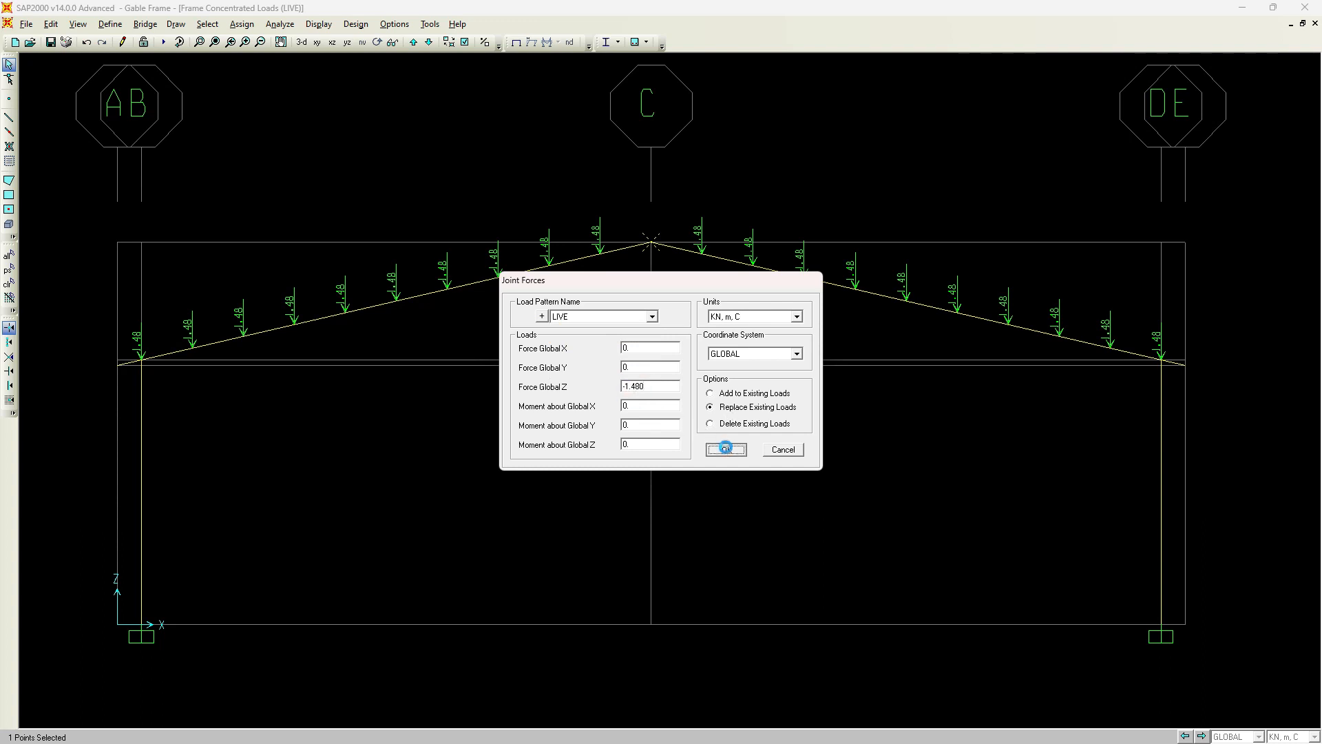
left_click(719, 449)
Step: Assign a LIVE joint force of -1 kN in global Z to the outer end joints of both roof overhangs
left_click_drag(93, 344, 202, 387)
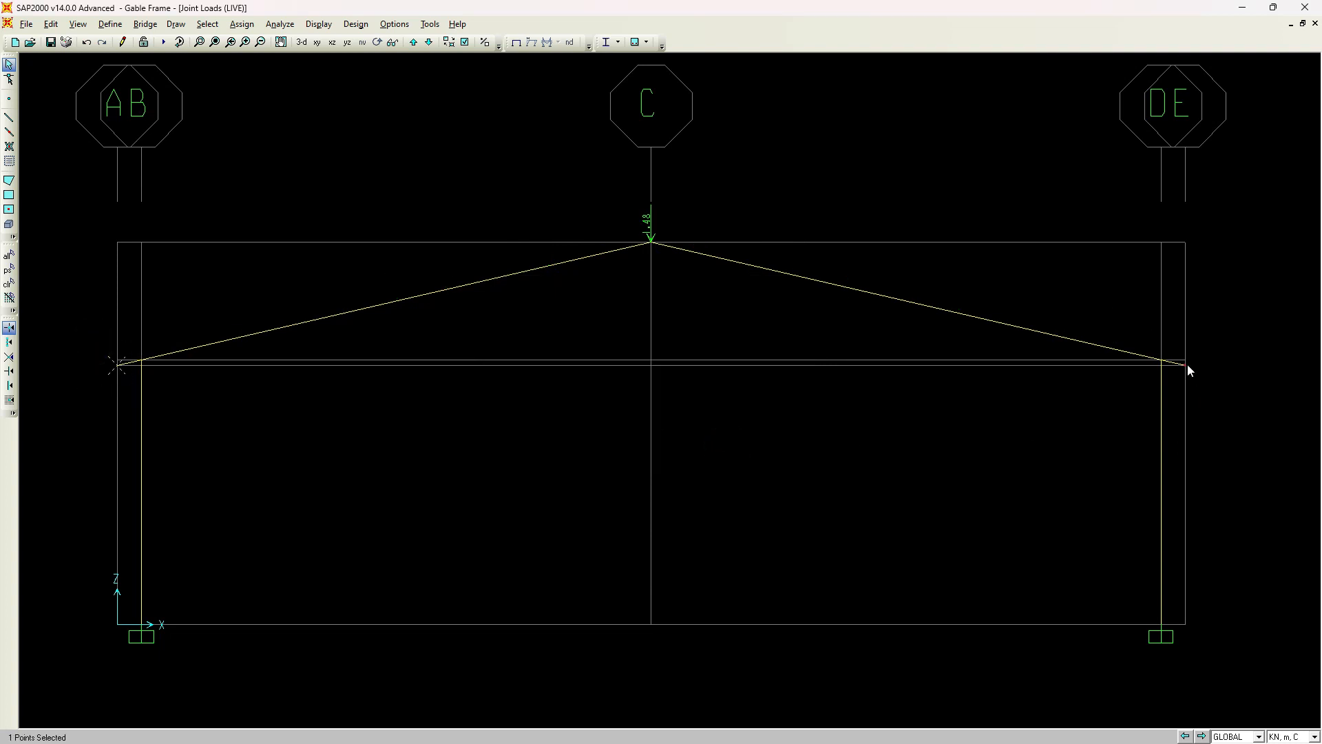
left_click(241, 24)
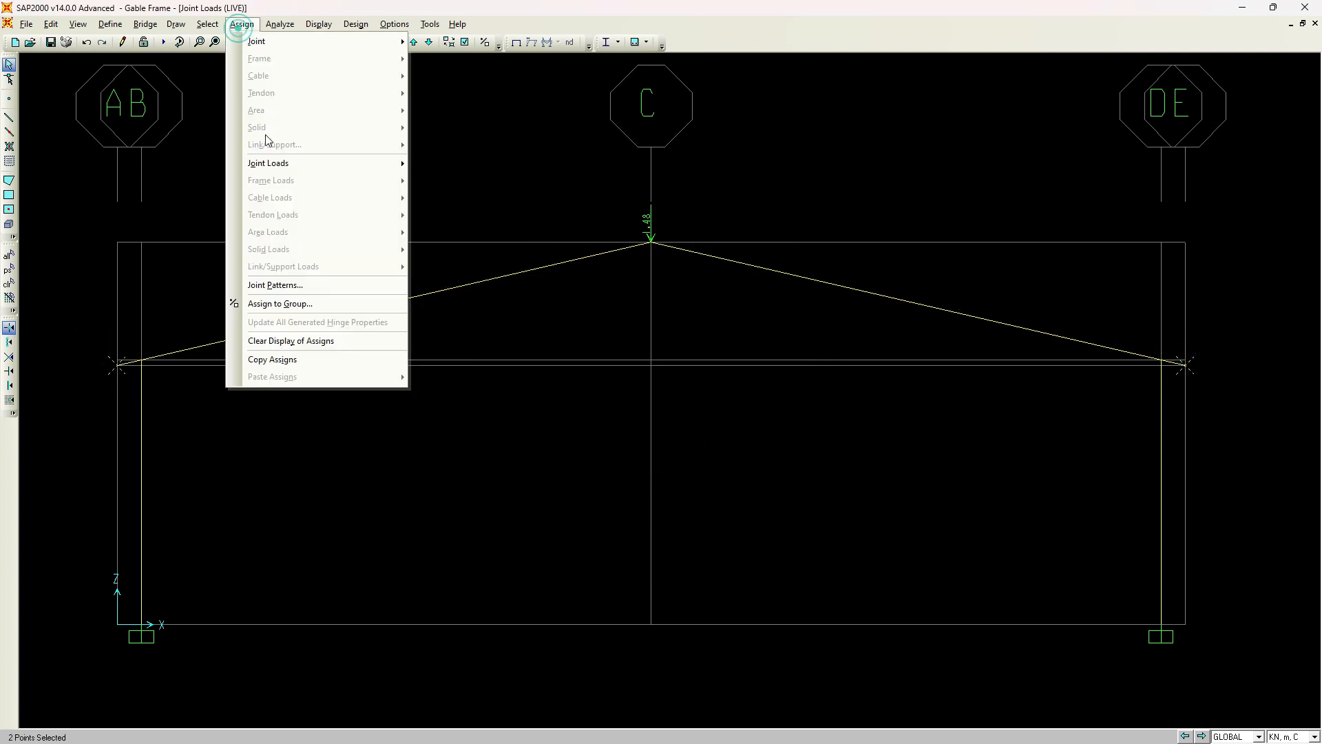
mouse_move(331, 163)
left_click(509, 165)
double_click(654, 388)
type("-1")
left_click(710, 449)
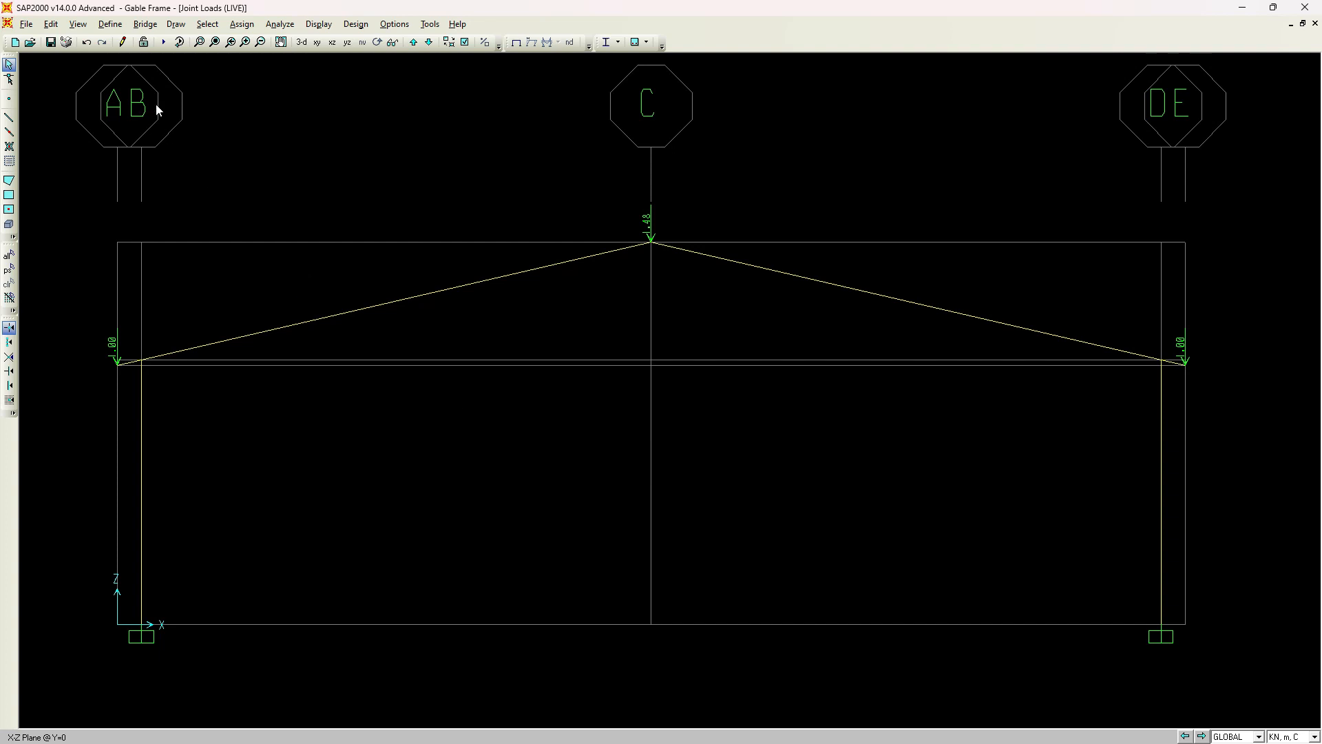
Step: Select the two support joints at the column bases
left_click(125, 617)
left_click_drag(968, 598, 1263, 680)
left_click_drag(149, 624, 151, 623)
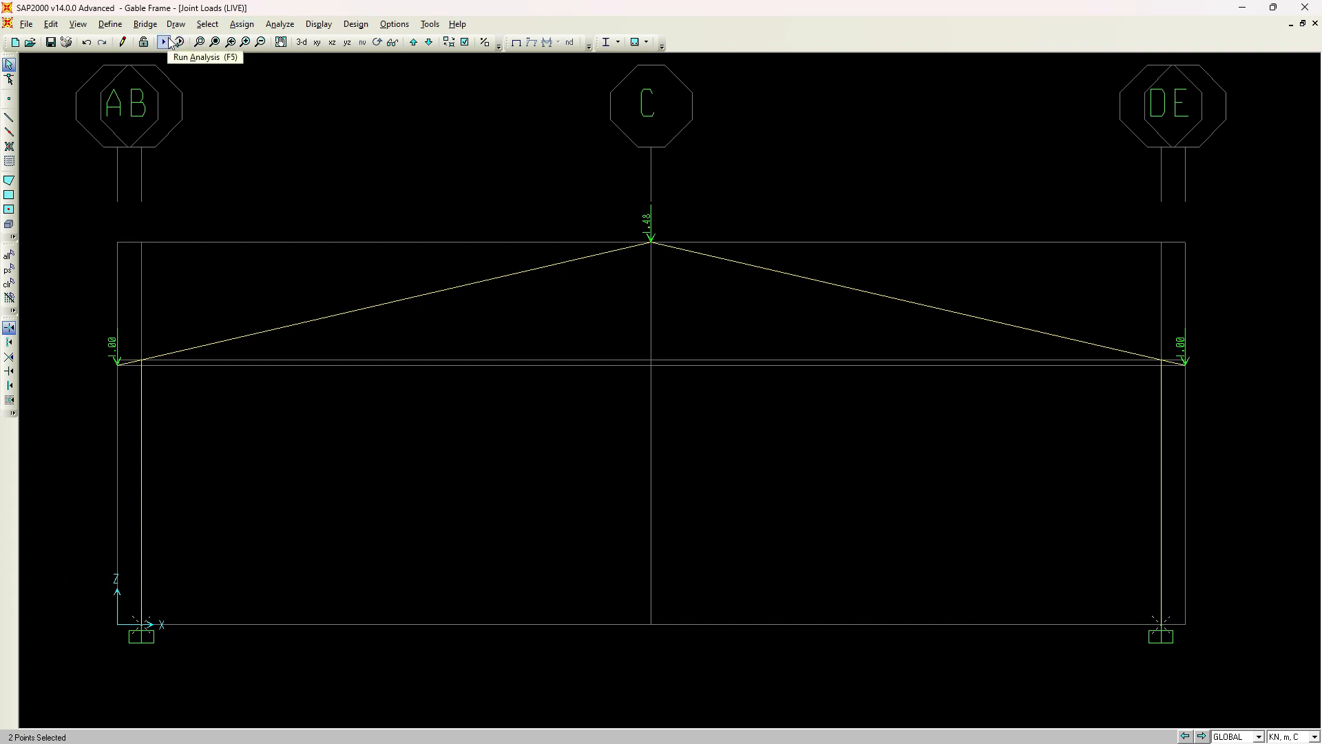
Step: Review the model's defined materials and frame section properties, closing each definition list without changes
left_click(256, 26)
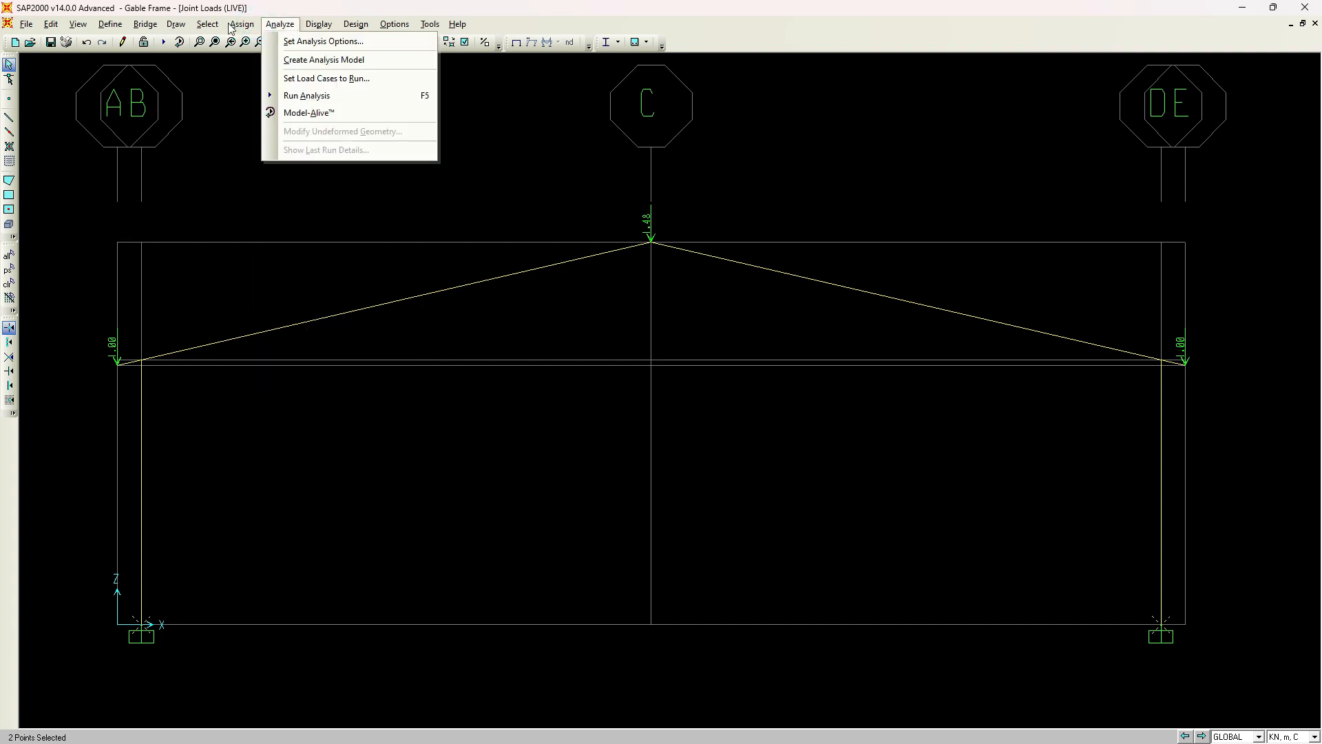
left_click(51, 24)
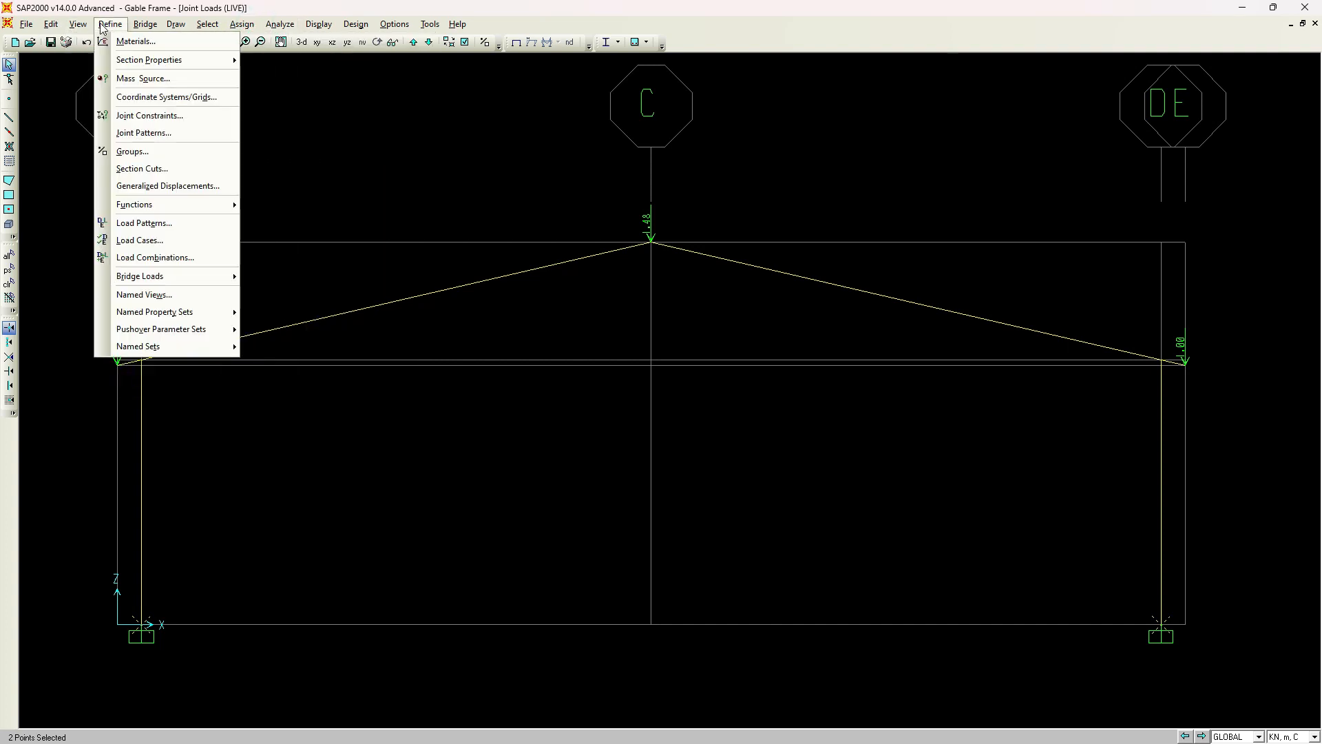
left_click(117, 40)
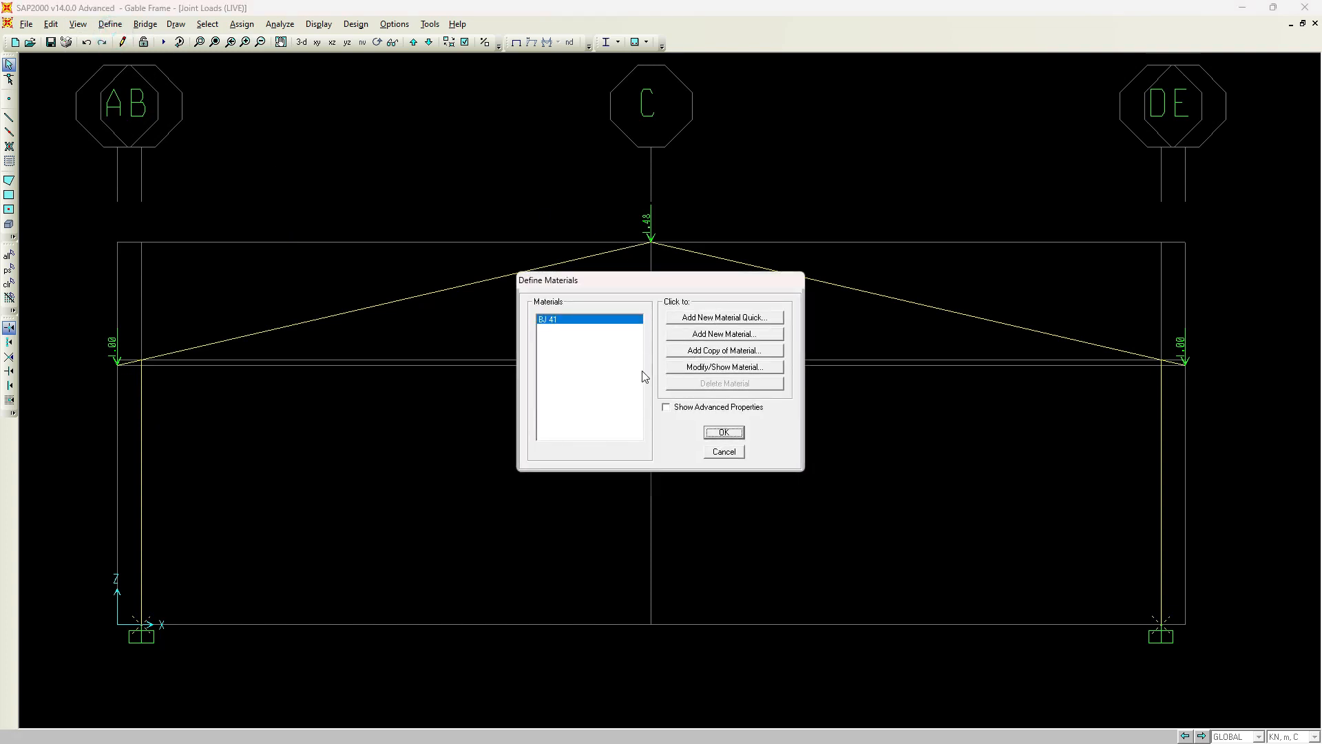
key("Return")
left_click(111, 24)
left_click(133, 60)
left_click(292, 61)
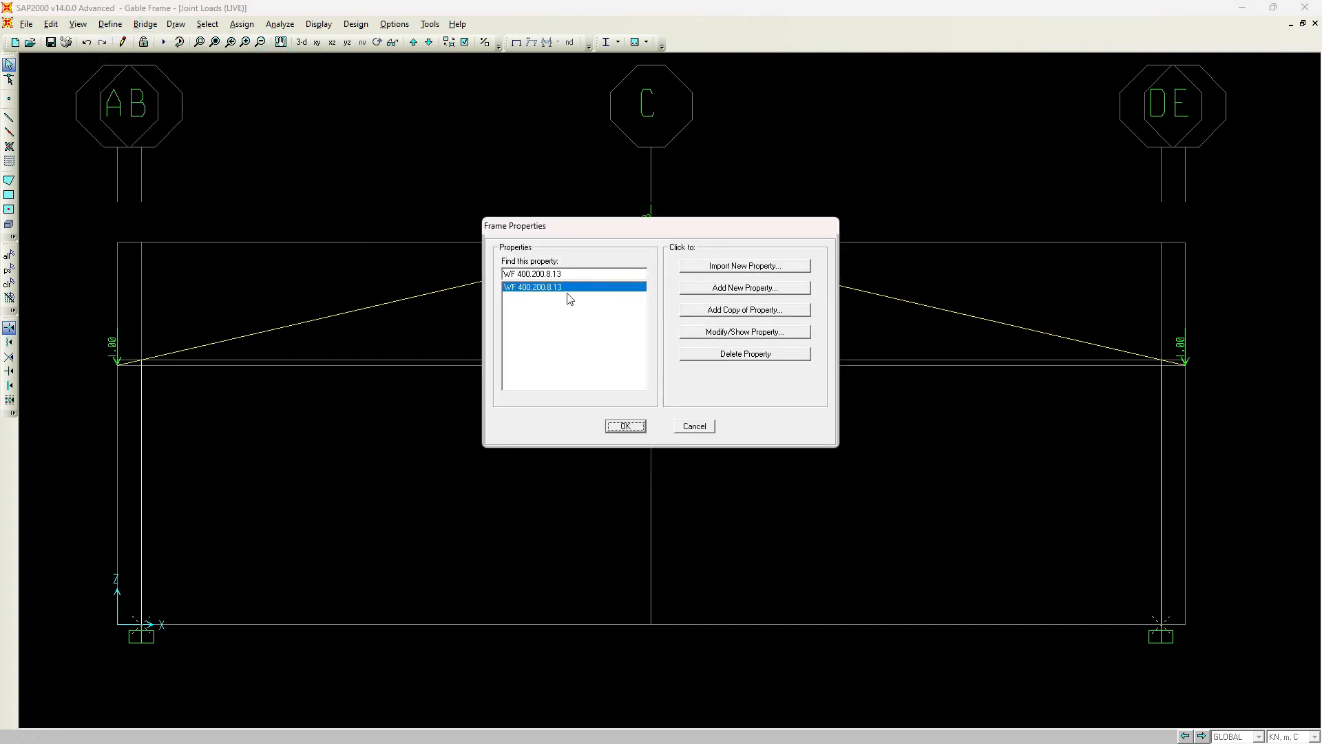
key("Return")
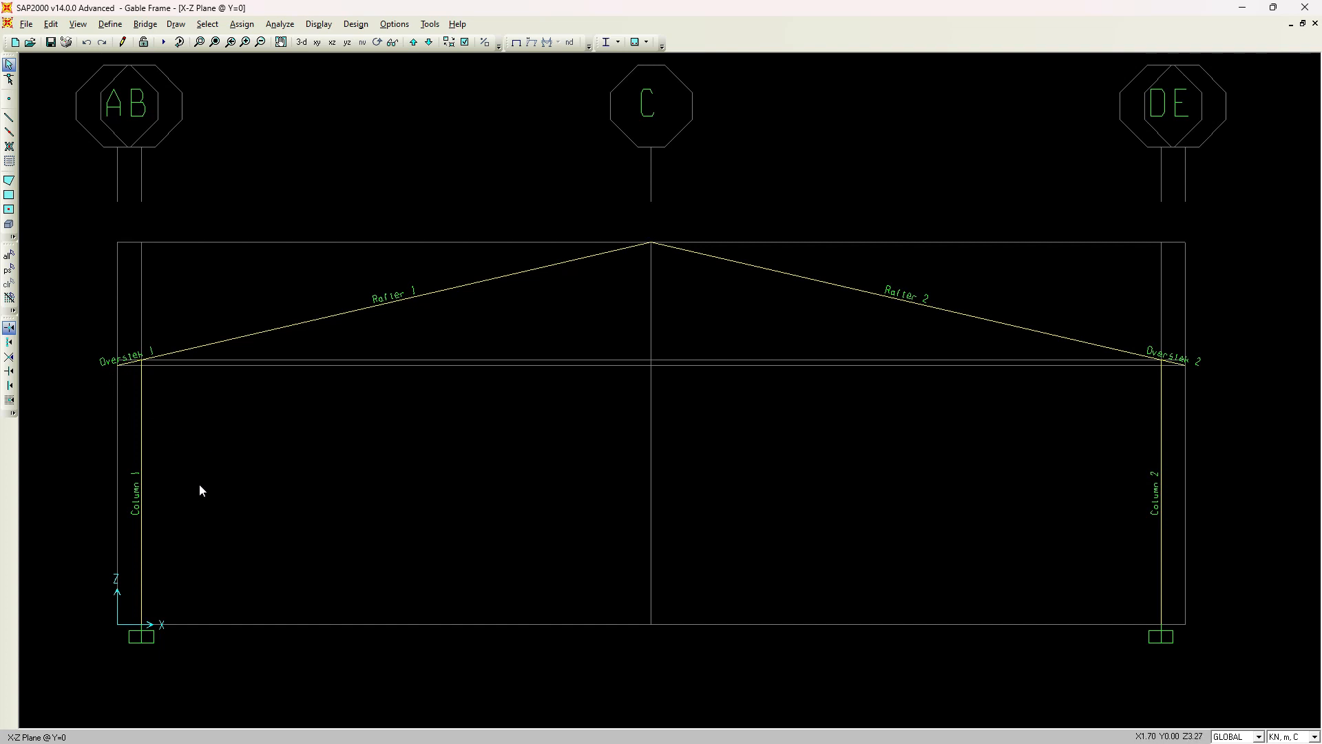
left_click_drag(1210, 508, 172, 457)
left_click(76, 203)
left_click_drag(505, 323, 176, 292)
left_click_drag(90, 329, 182, 392)
left_click_drag(283, 278, 455, 331)
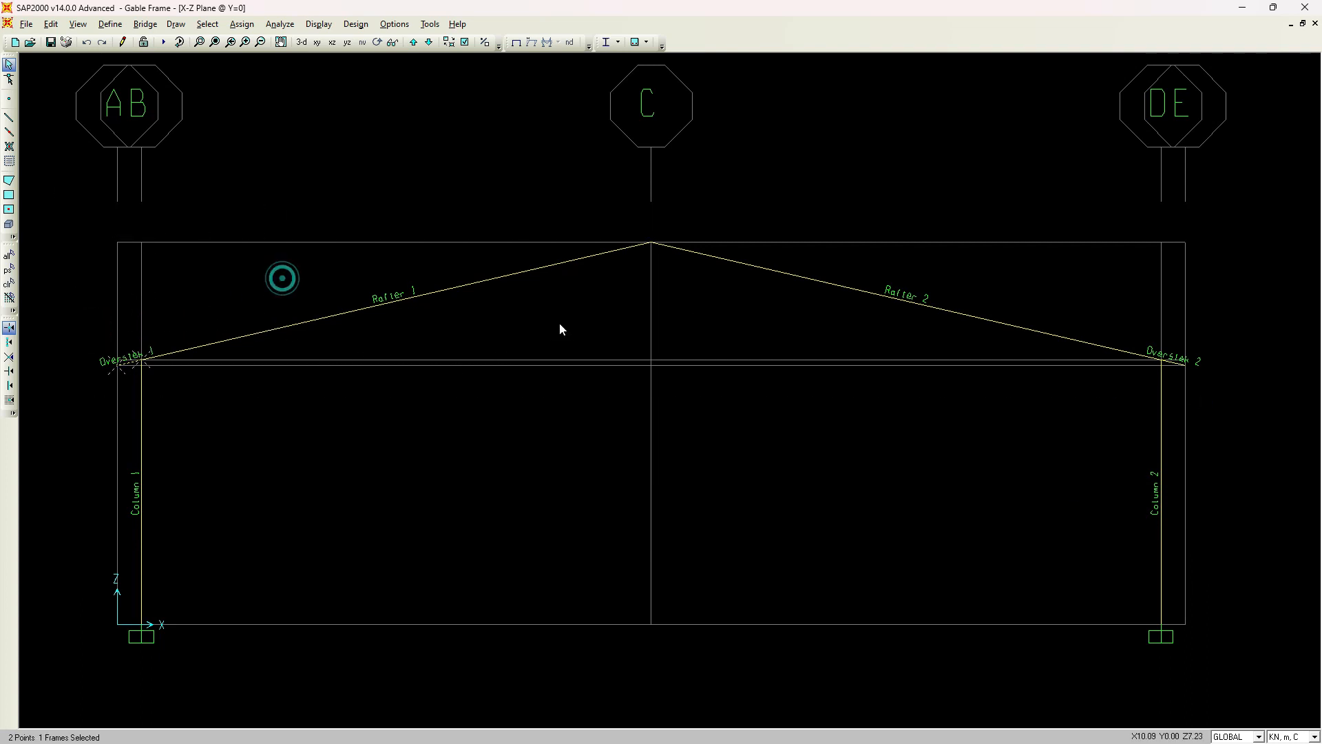
left_click_drag(974, 265, 1238, 375)
left_click_drag(1127, 306, 1198, 463)
left_click(1187, 475)
left_click(192, 437)
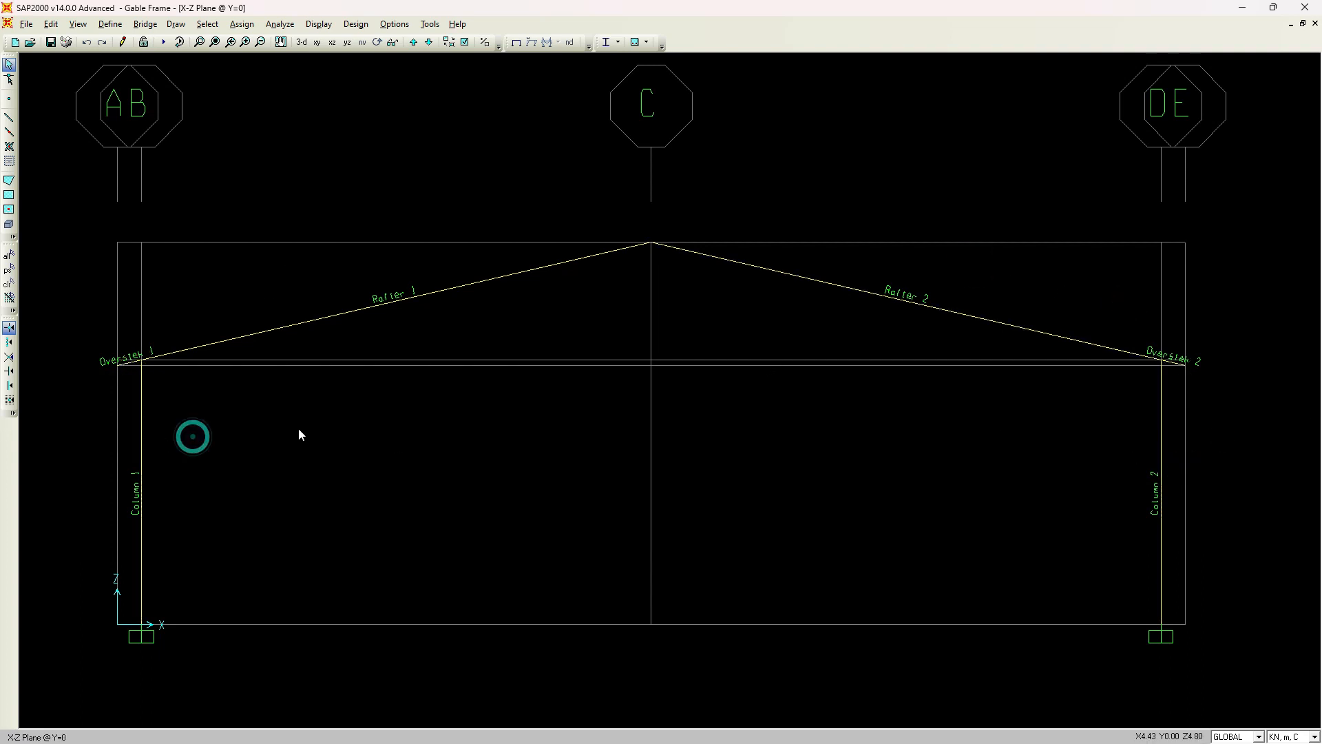
Step: Assign a minimum of 3 output stations to both rafters and both roof overhangs
left_click_drag(78, 189, 1227, 405)
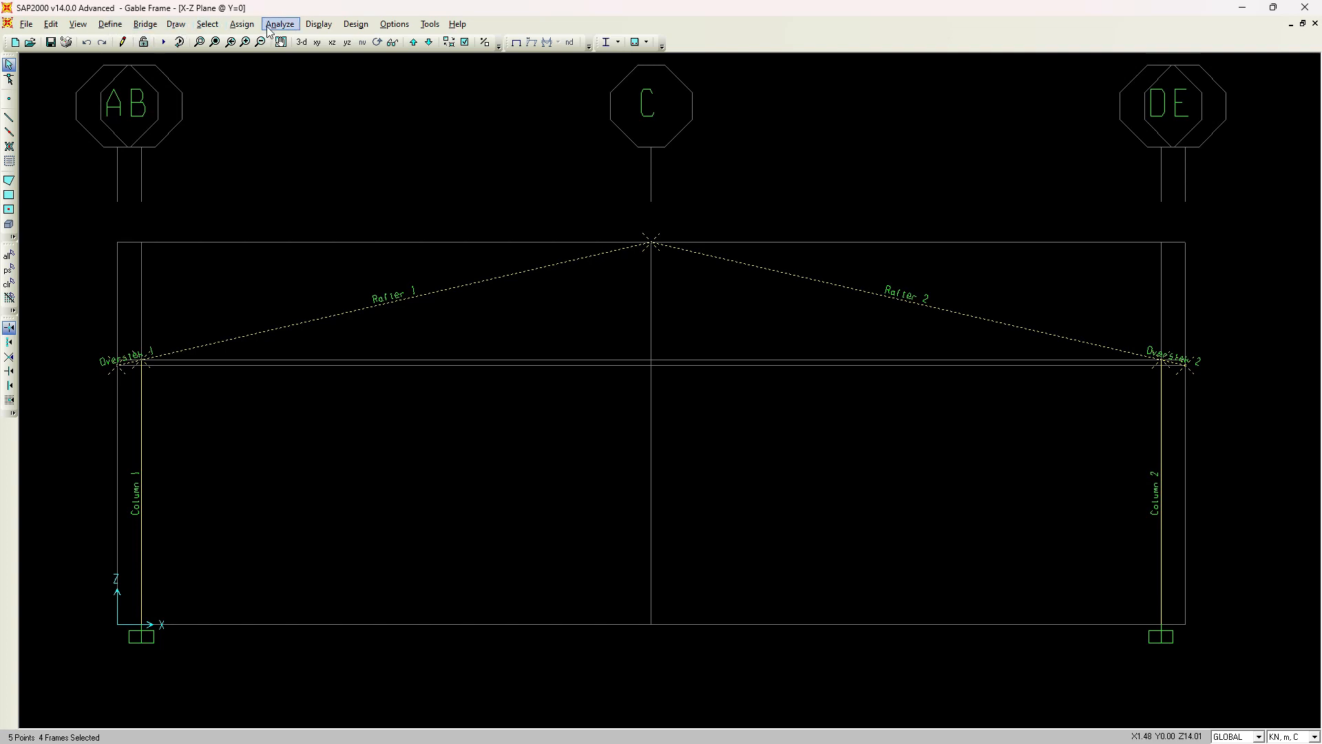
left_click(241, 24)
mouse_move(251, 62)
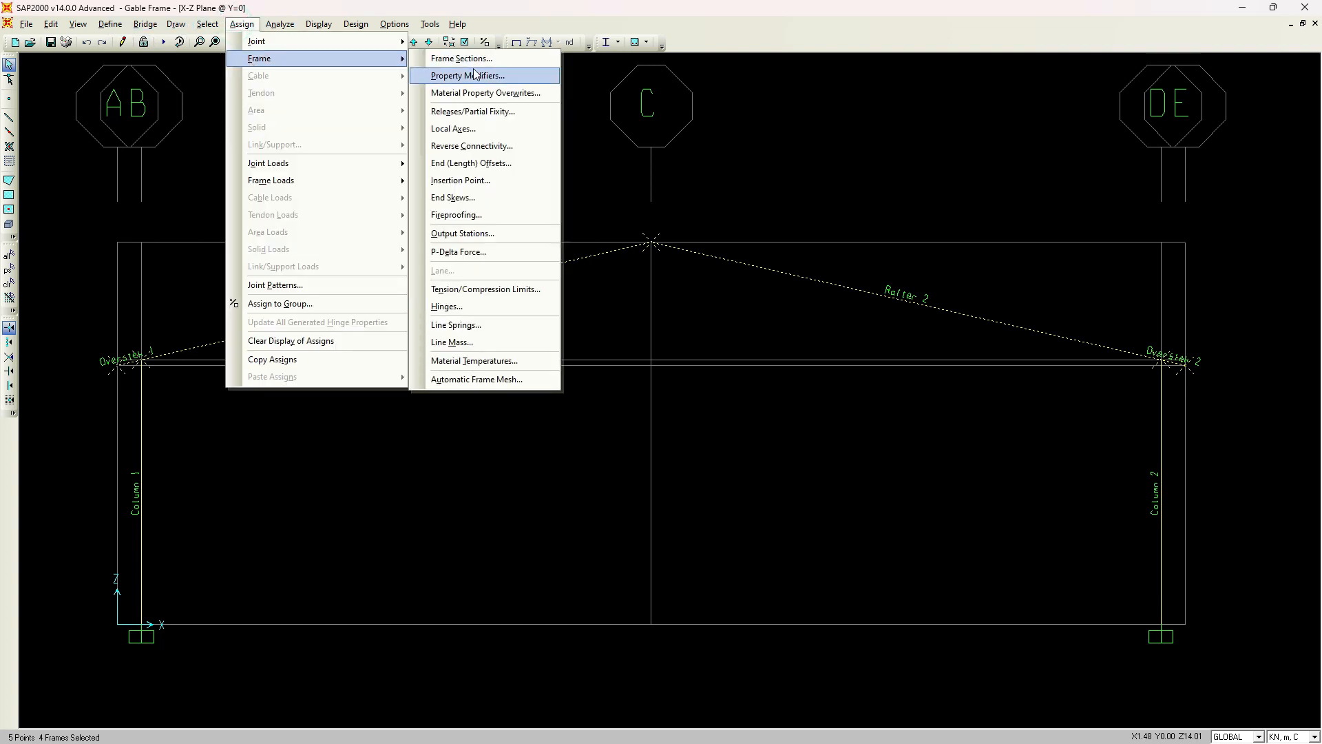
left_click(475, 234)
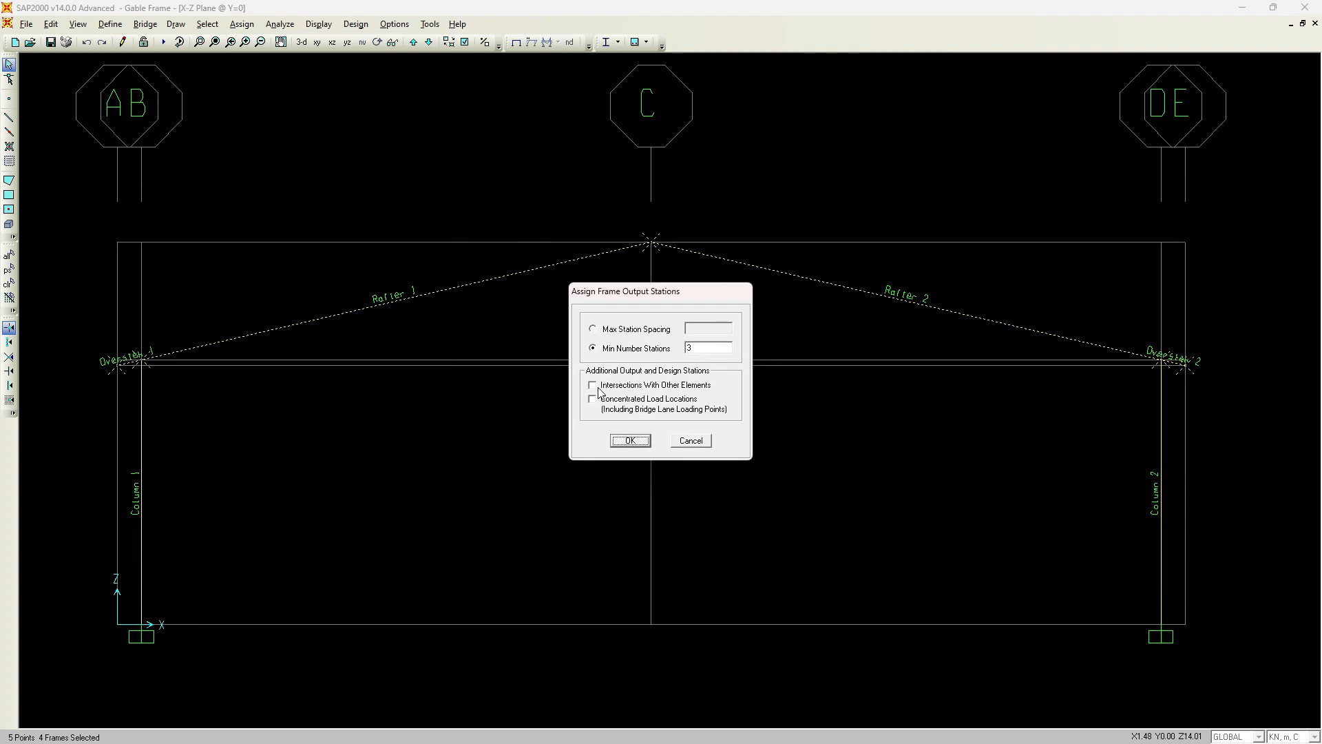
left_click(629, 441)
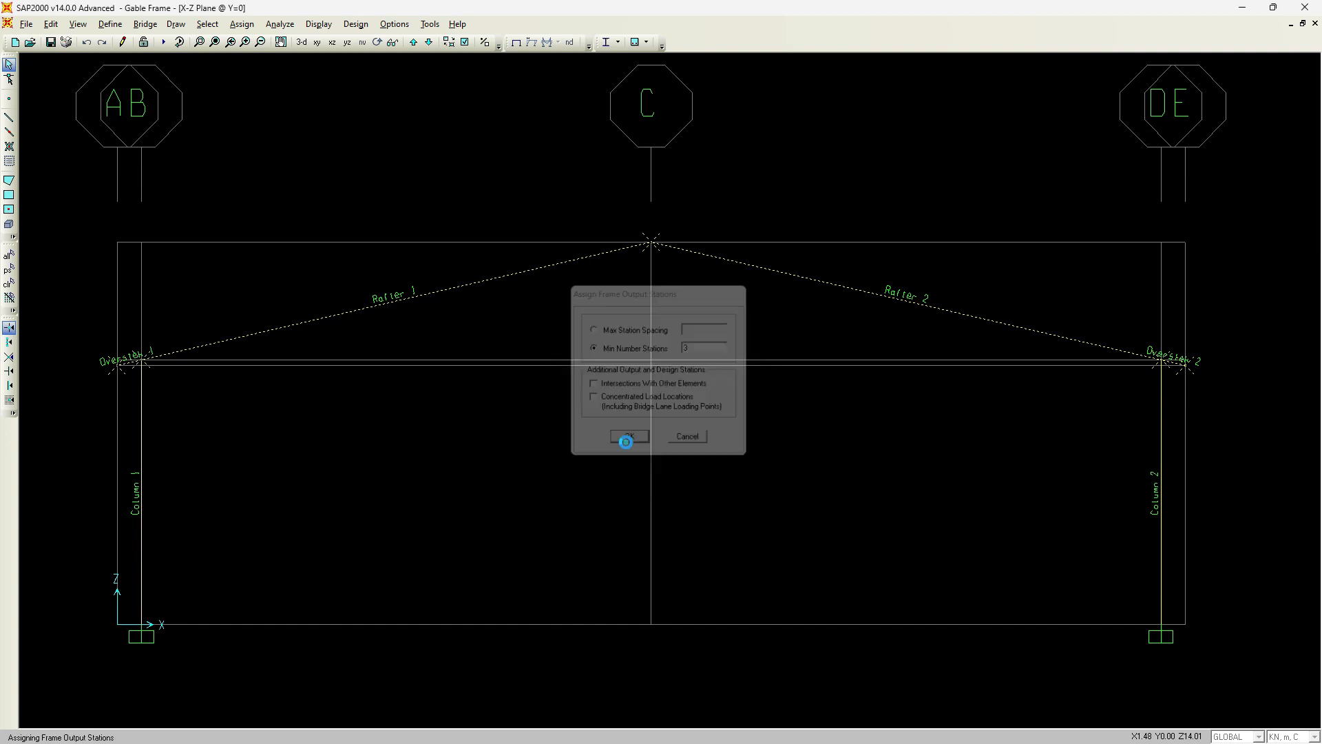
Step: Assign a minimum of 2 output stations to both columns
left_click_drag(1215, 548, 121, 462)
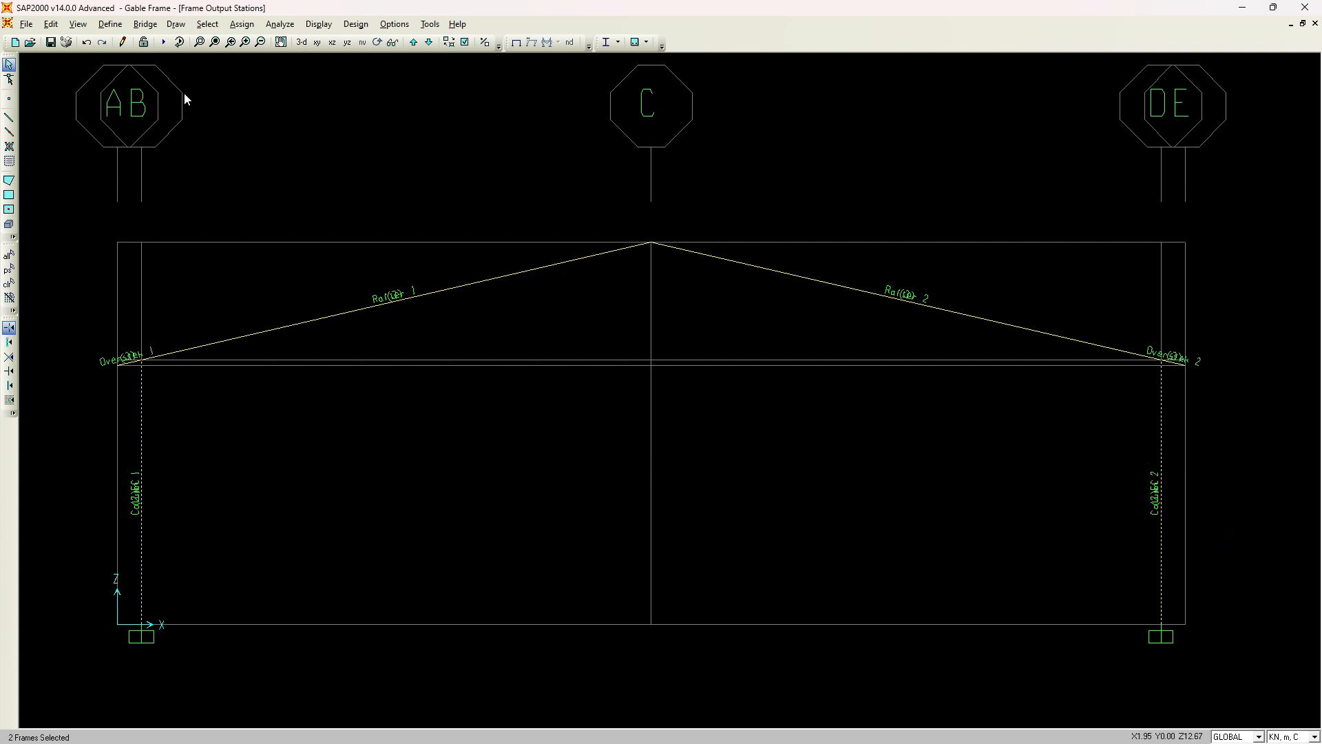
left_click(207, 24)
mouse_move(242, 24)
mouse_move(289, 60)
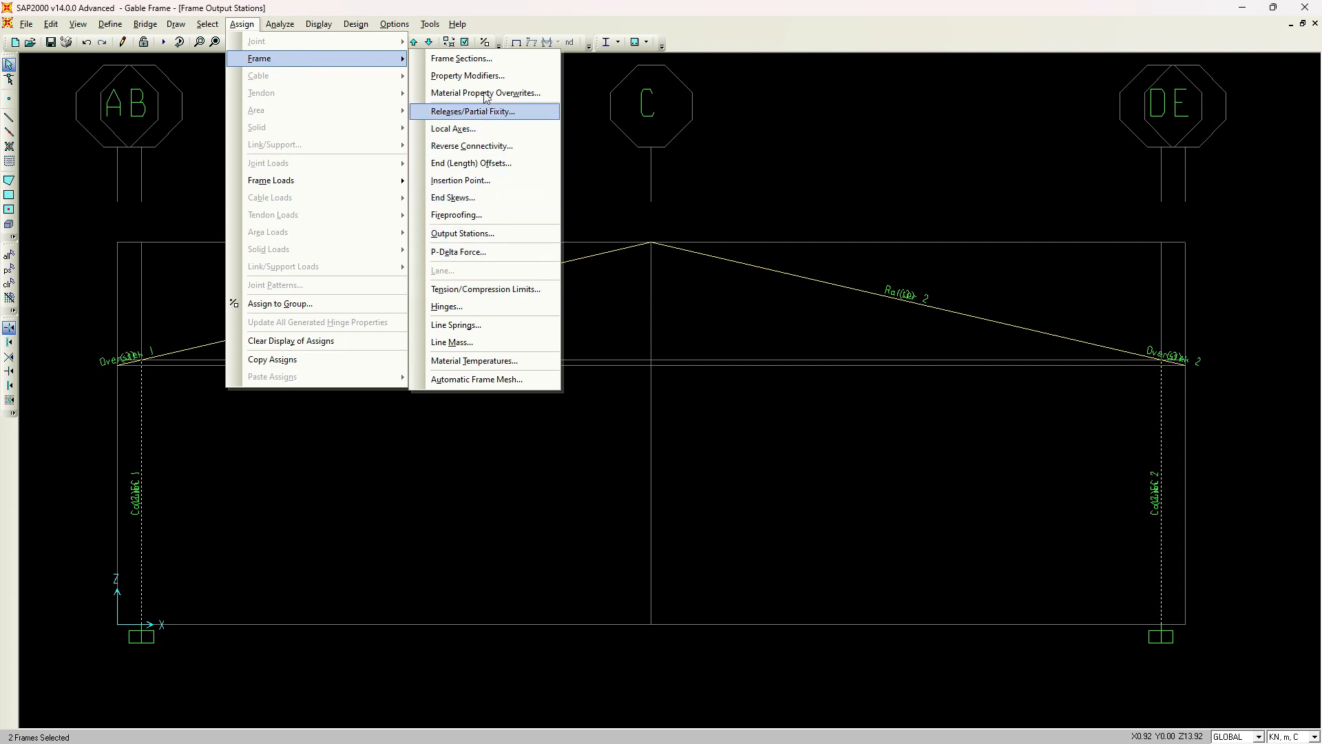
left_click(484, 235)
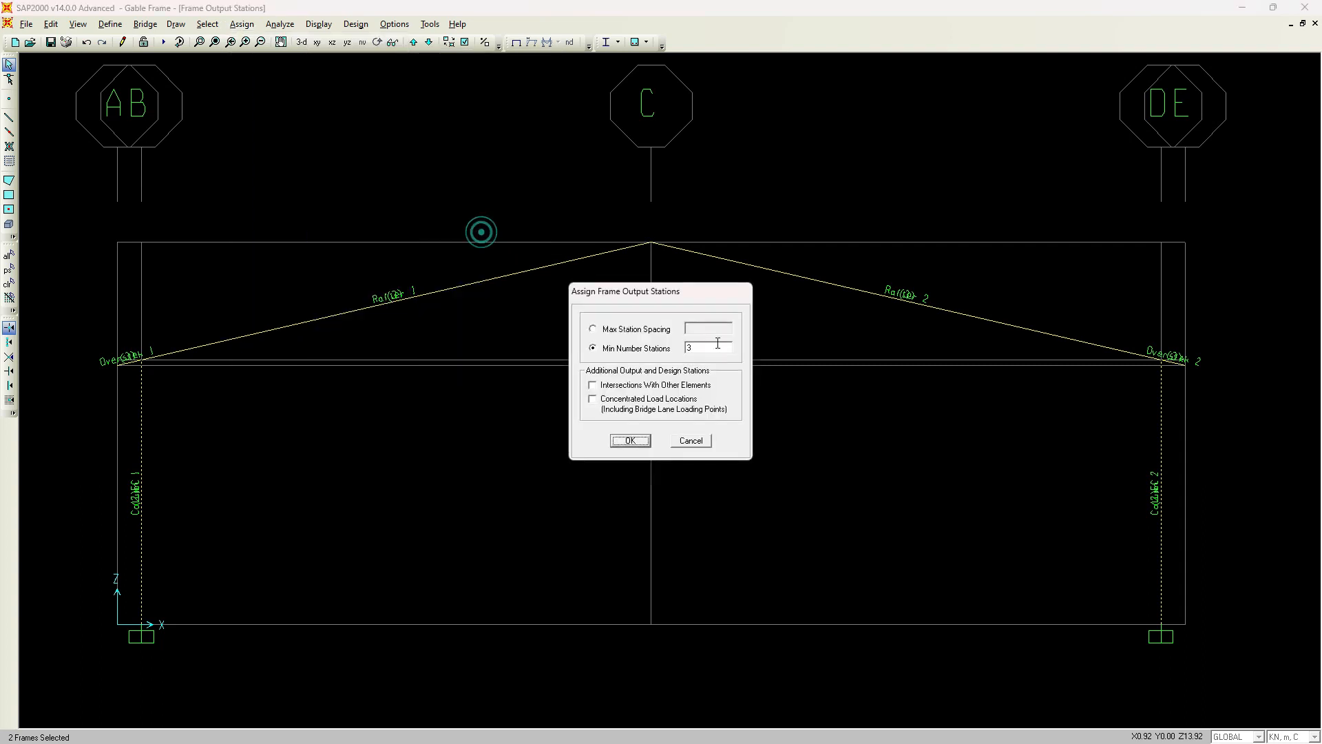
left_click(691, 348)
left_click(628, 439)
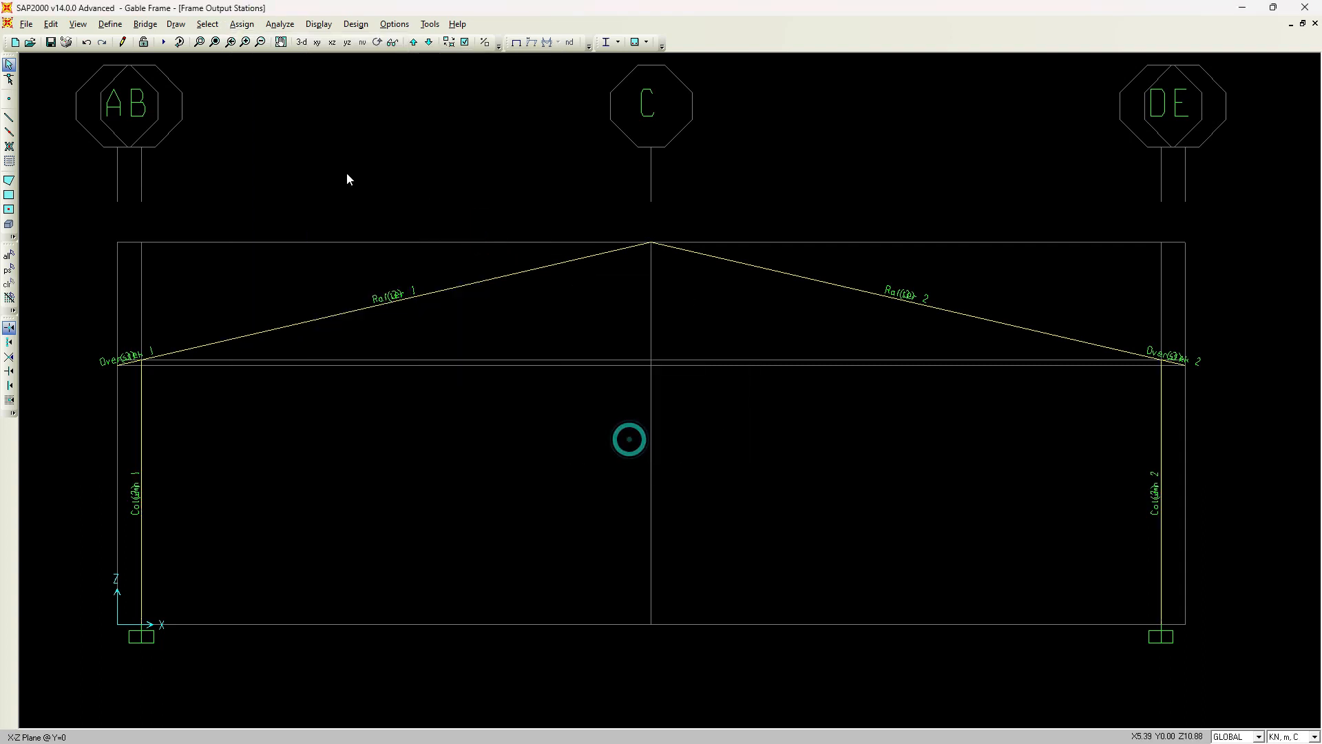
Step: Accept the XZ-plane frame analysis options with UX, UZ and RY active, and run the analysis for all load cases
left_click(282, 25)
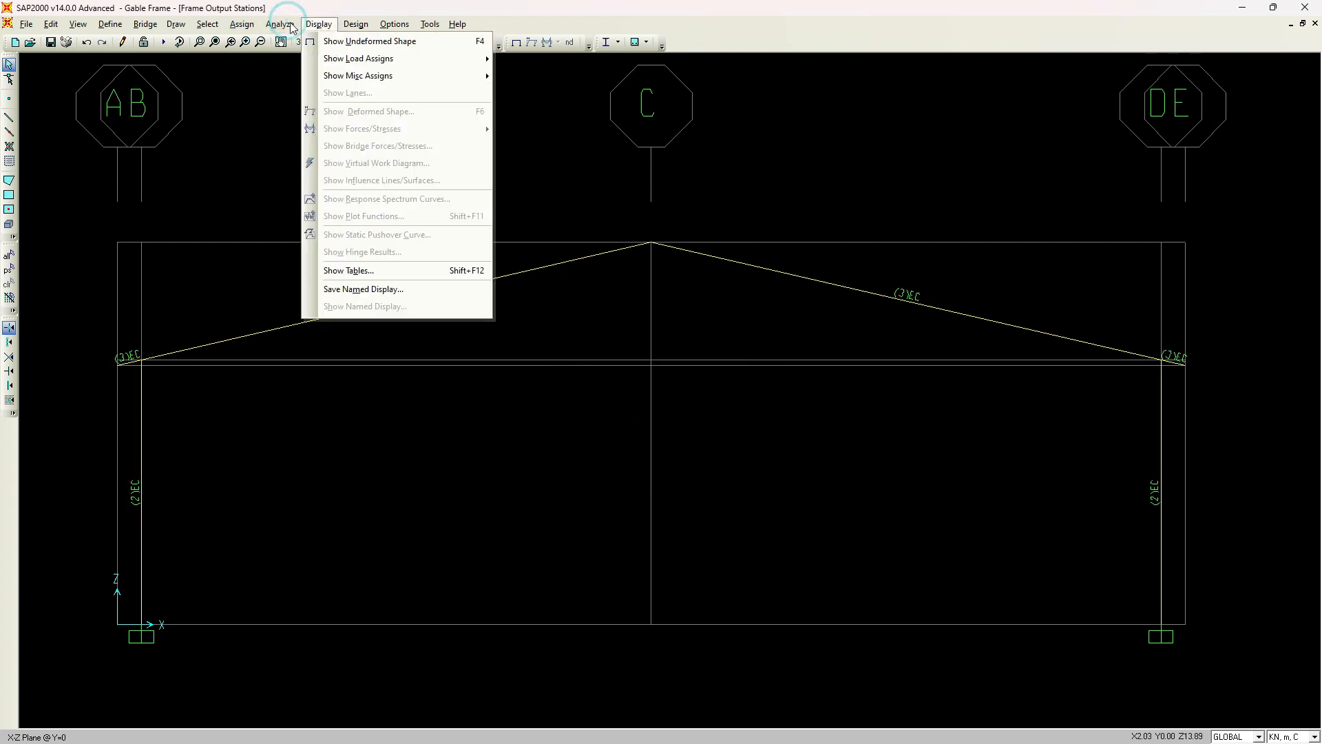
left_click(323, 42)
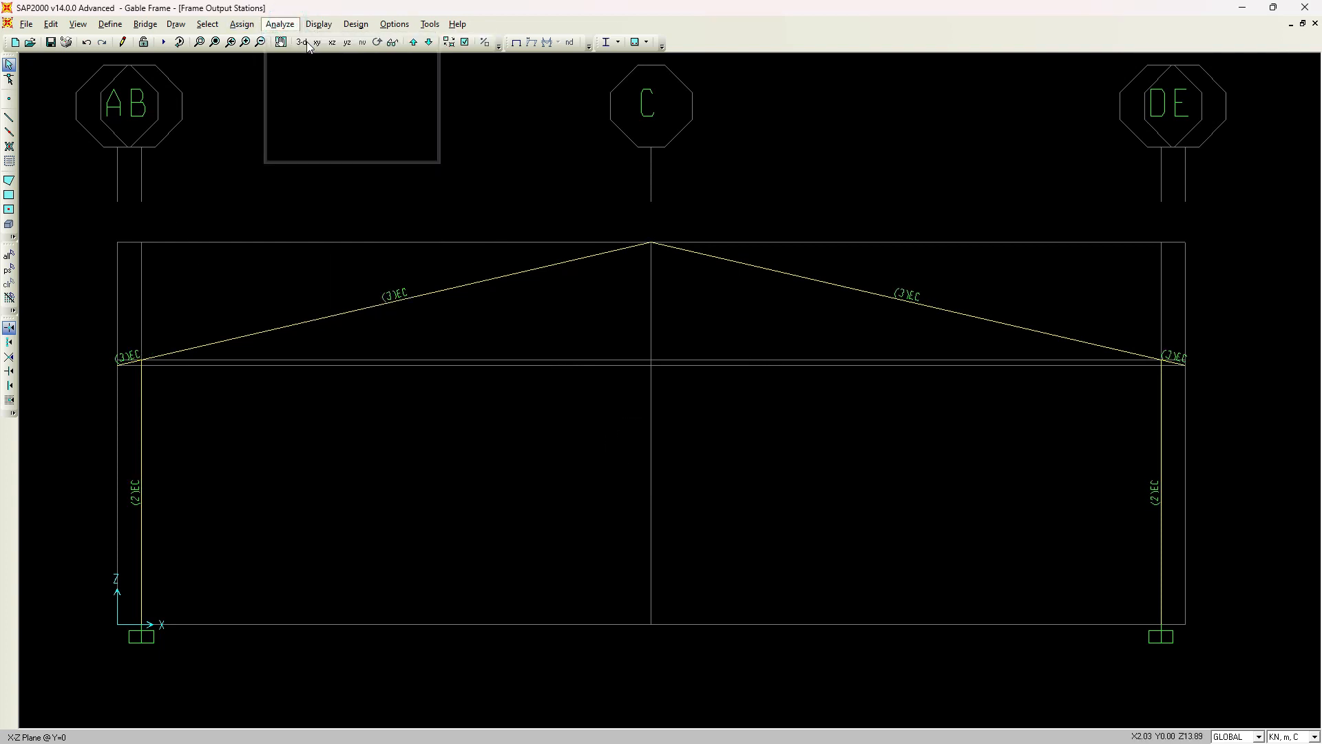
left_click(781, 315)
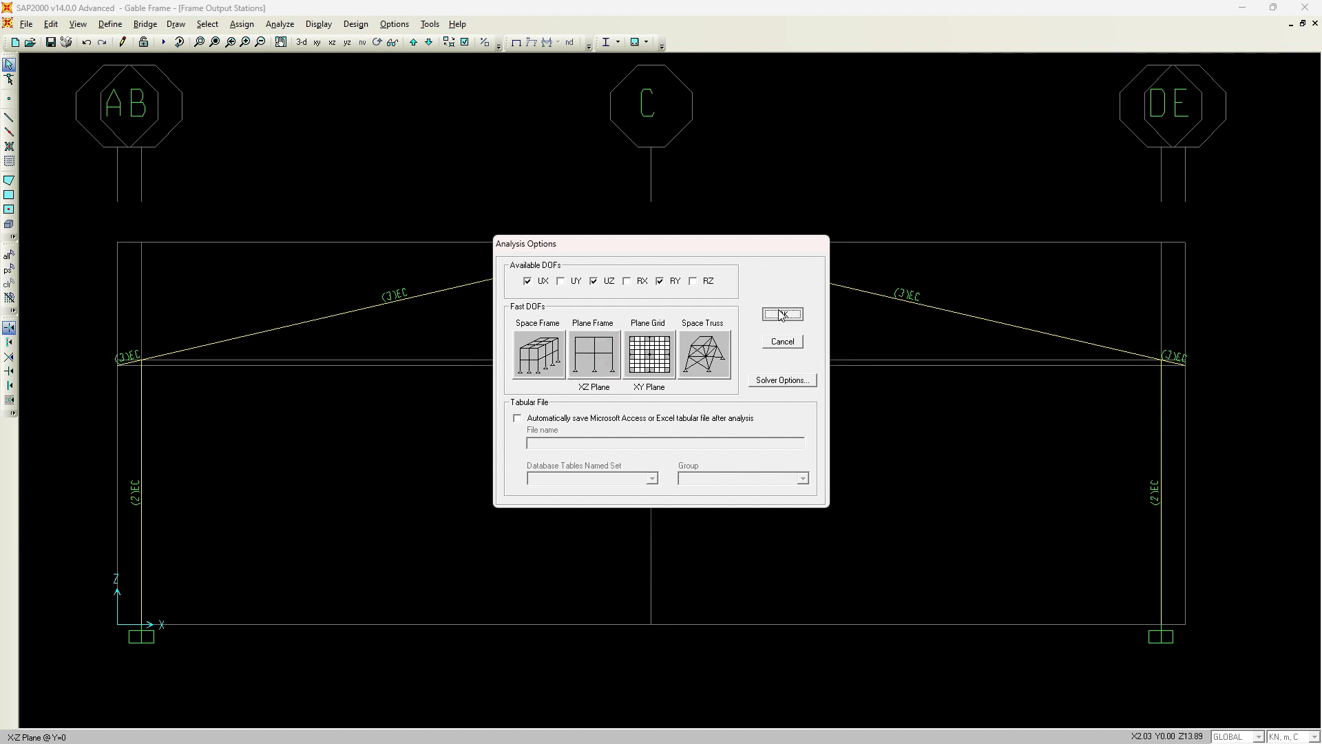
left_click(287, 29)
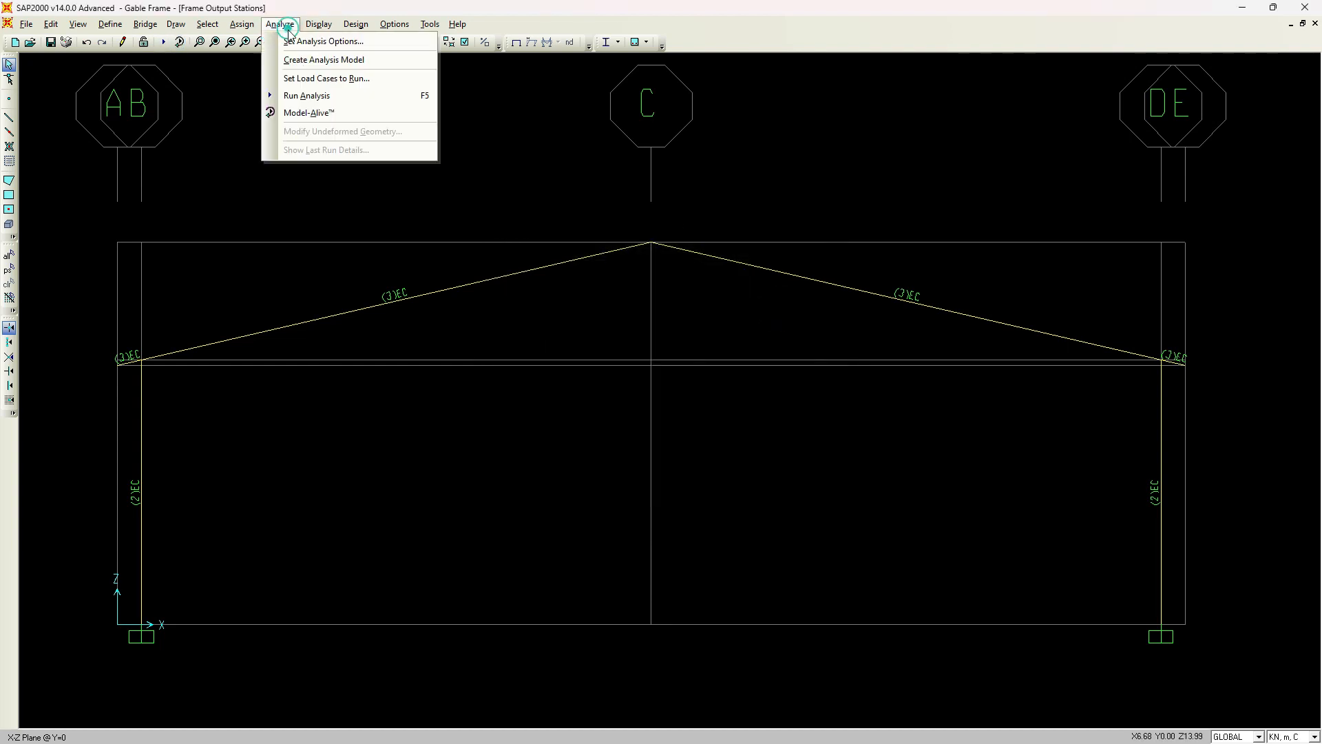
left_click(311, 78)
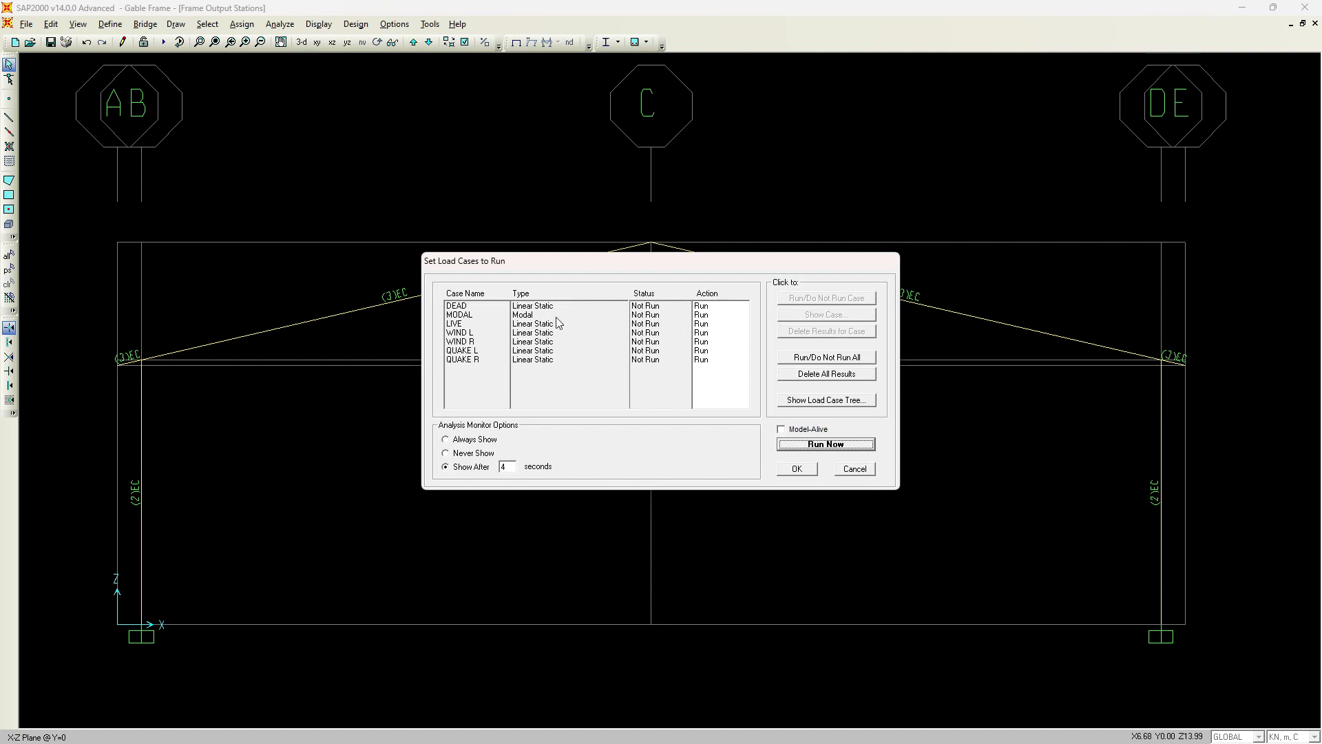
left_click(833, 444)
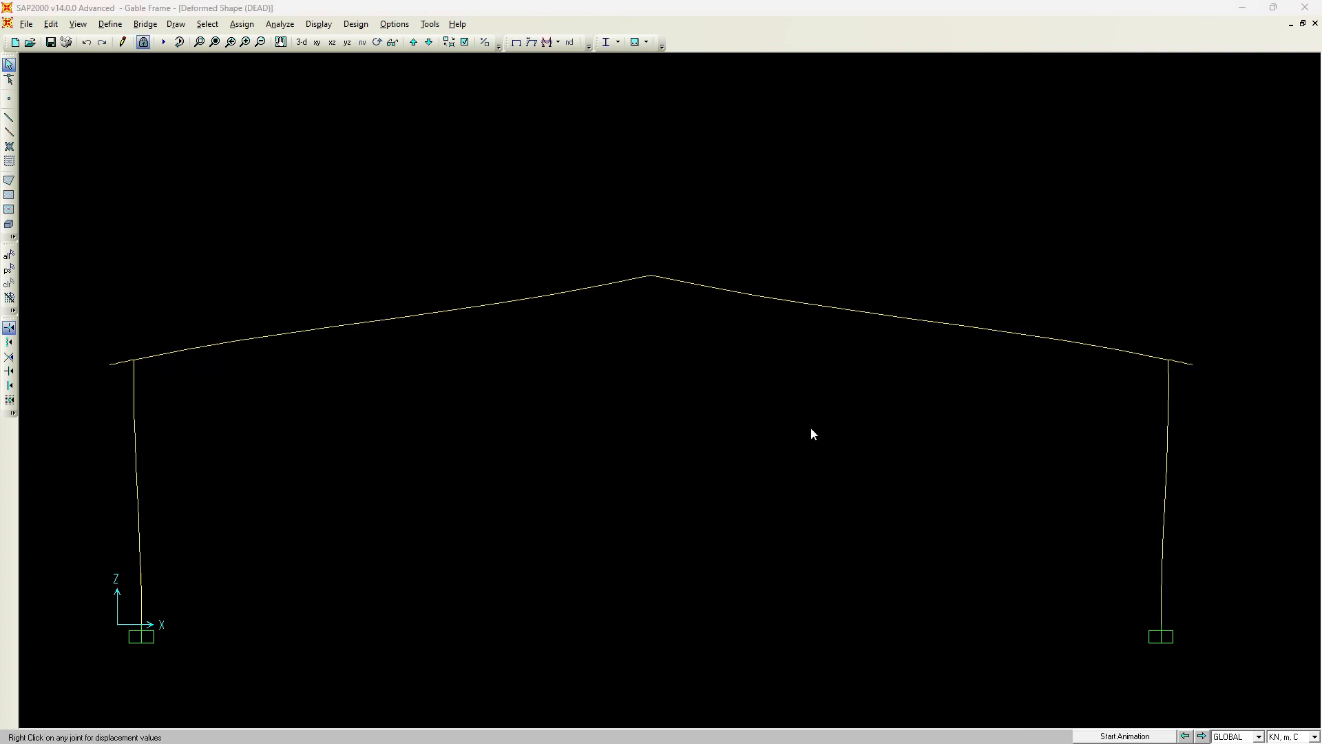
Step: Display the frames' axial force diagram and the Moment 3-3 diagram for the DEAD case
left_click(556, 42)
left_click(572, 74)
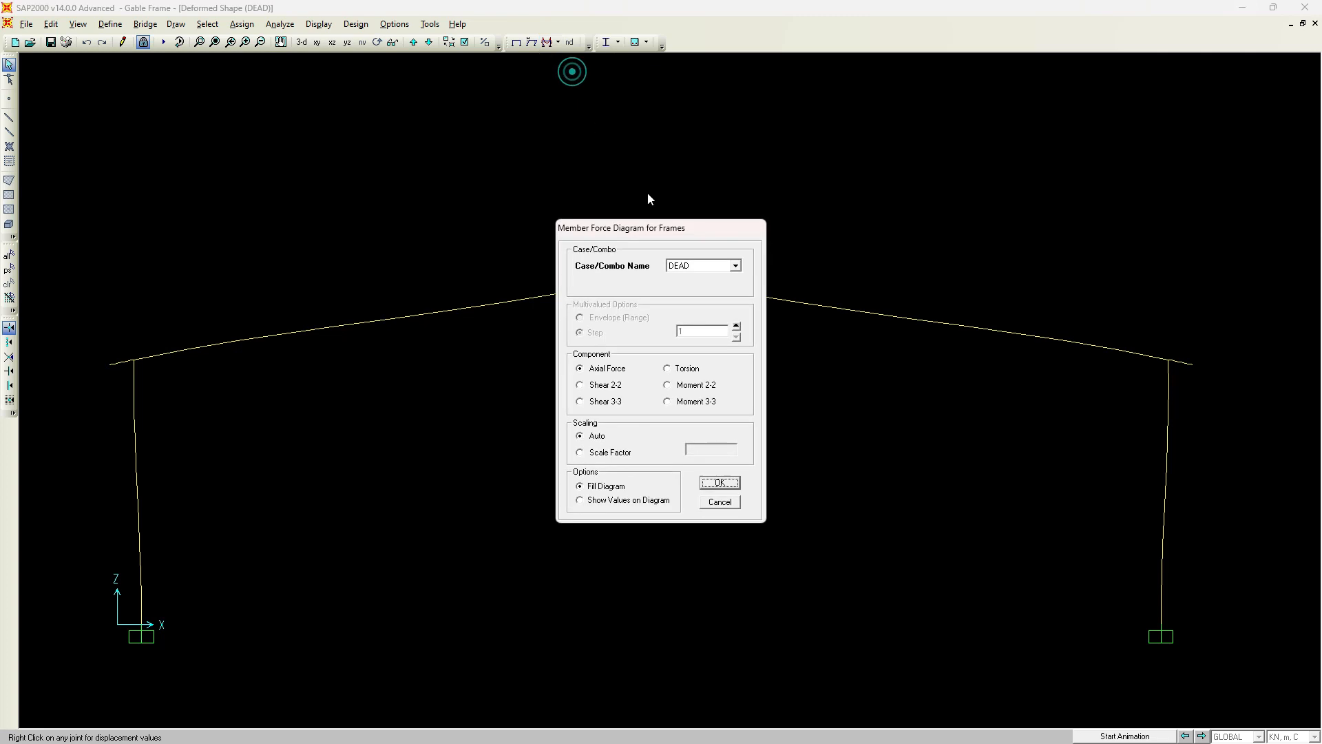
left_click(719, 482)
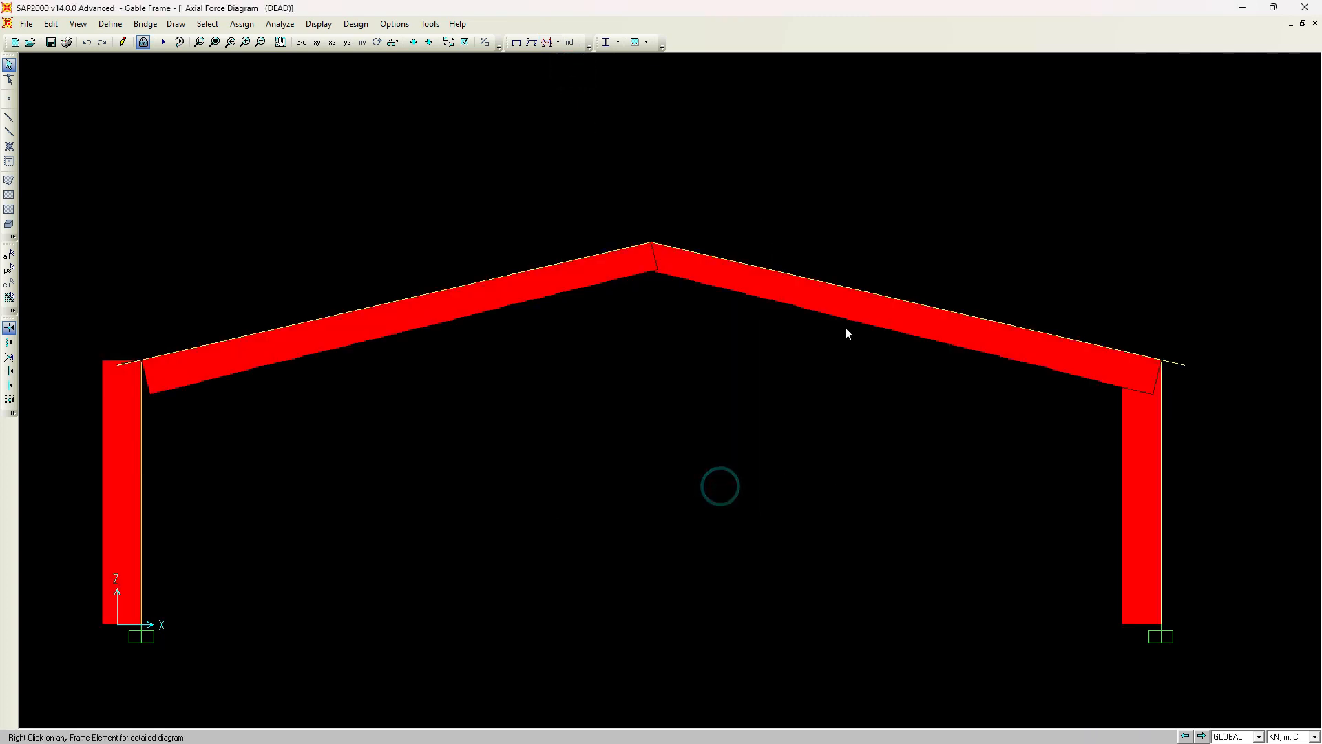
left_click(557, 42)
left_click(566, 78)
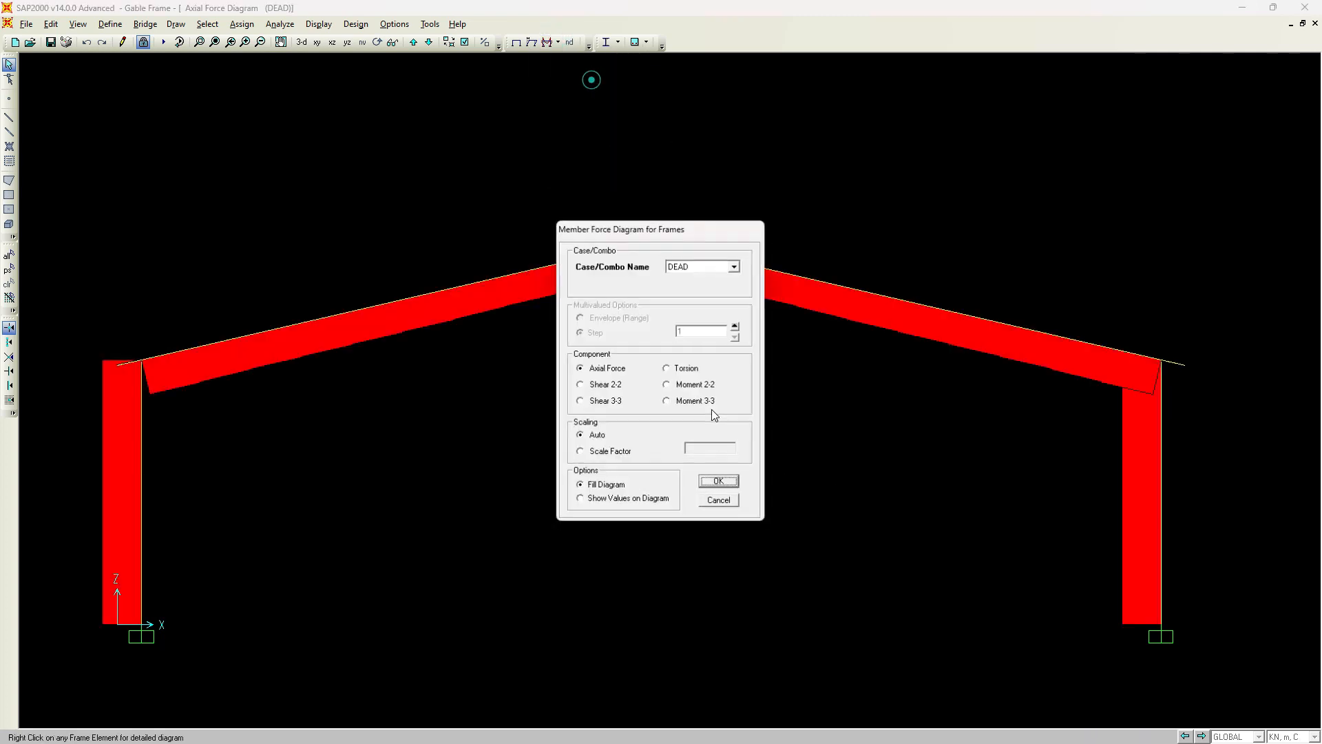
left_click(694, 401)
left_click(720, 482)
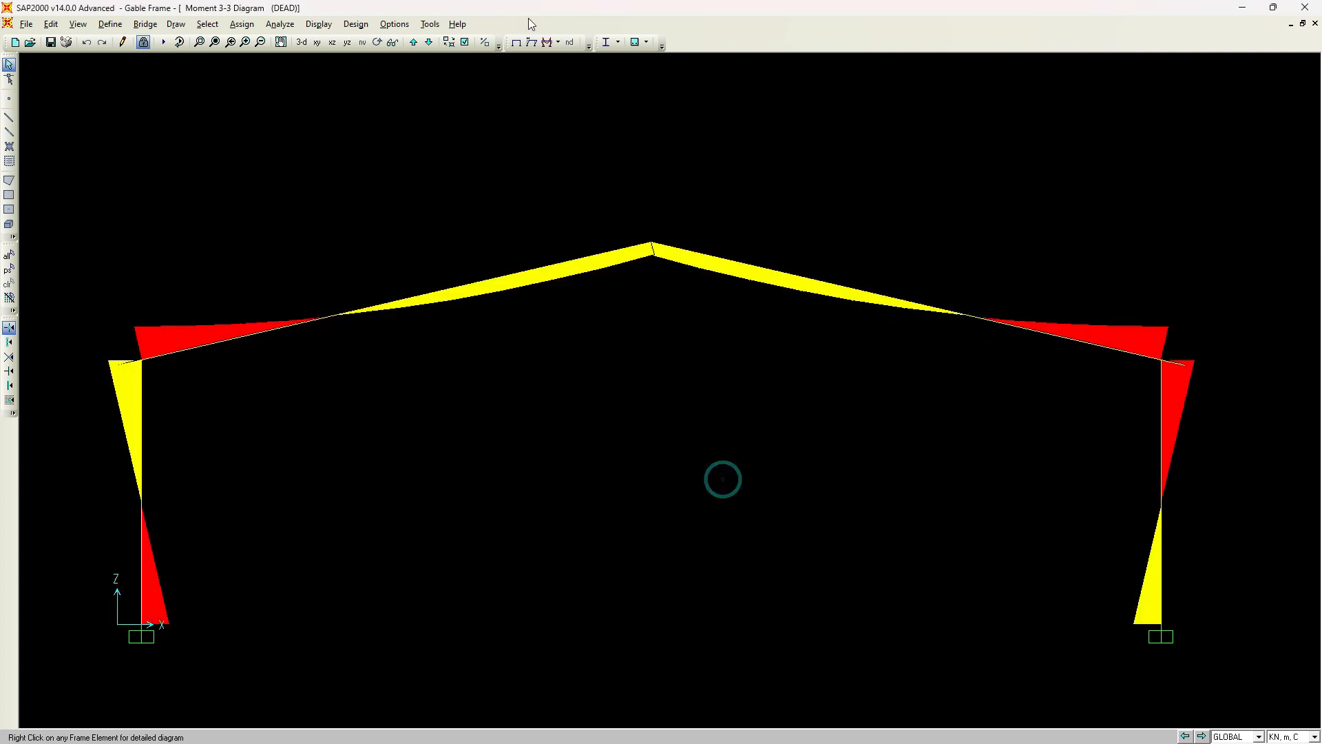
Step: Display the frames' Shear 2-2 diagram for the DEAD case and advance it to the LIVE case
left_click(558, 42)
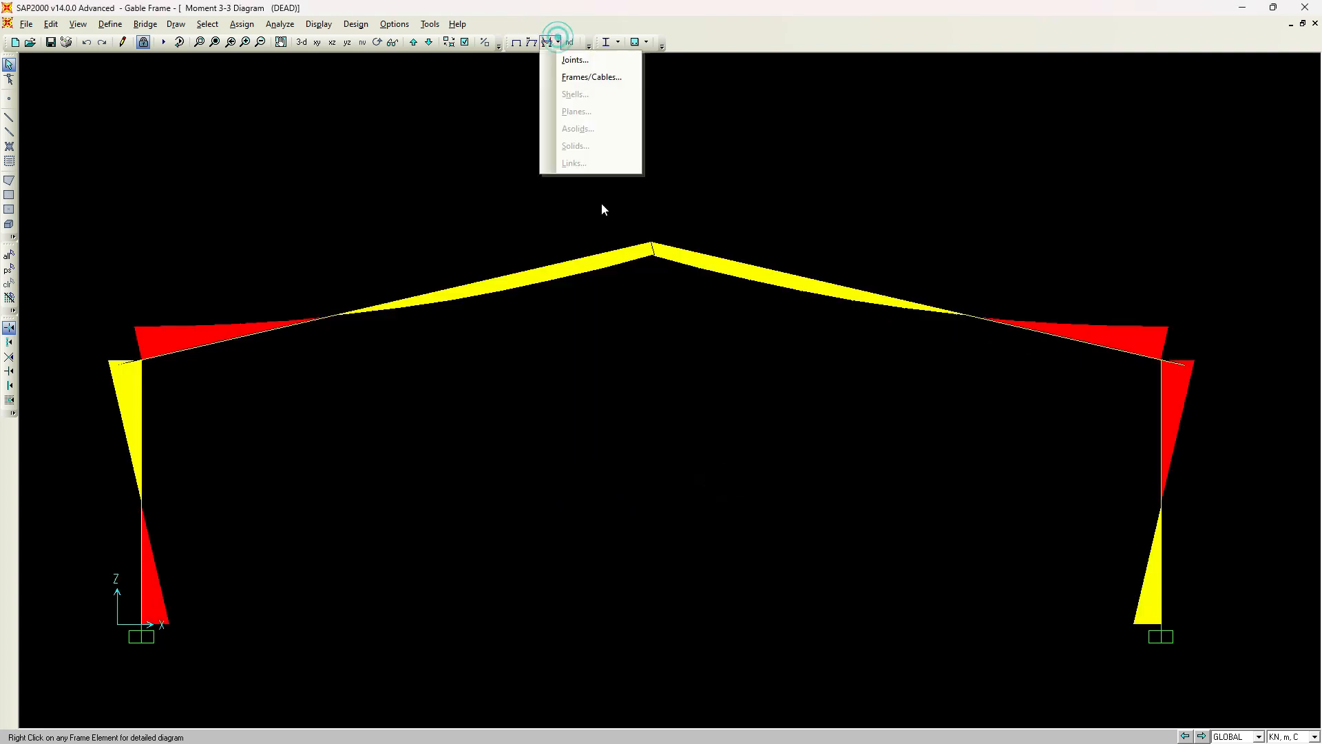
left_click(609, 79)
left_click(602, 384)
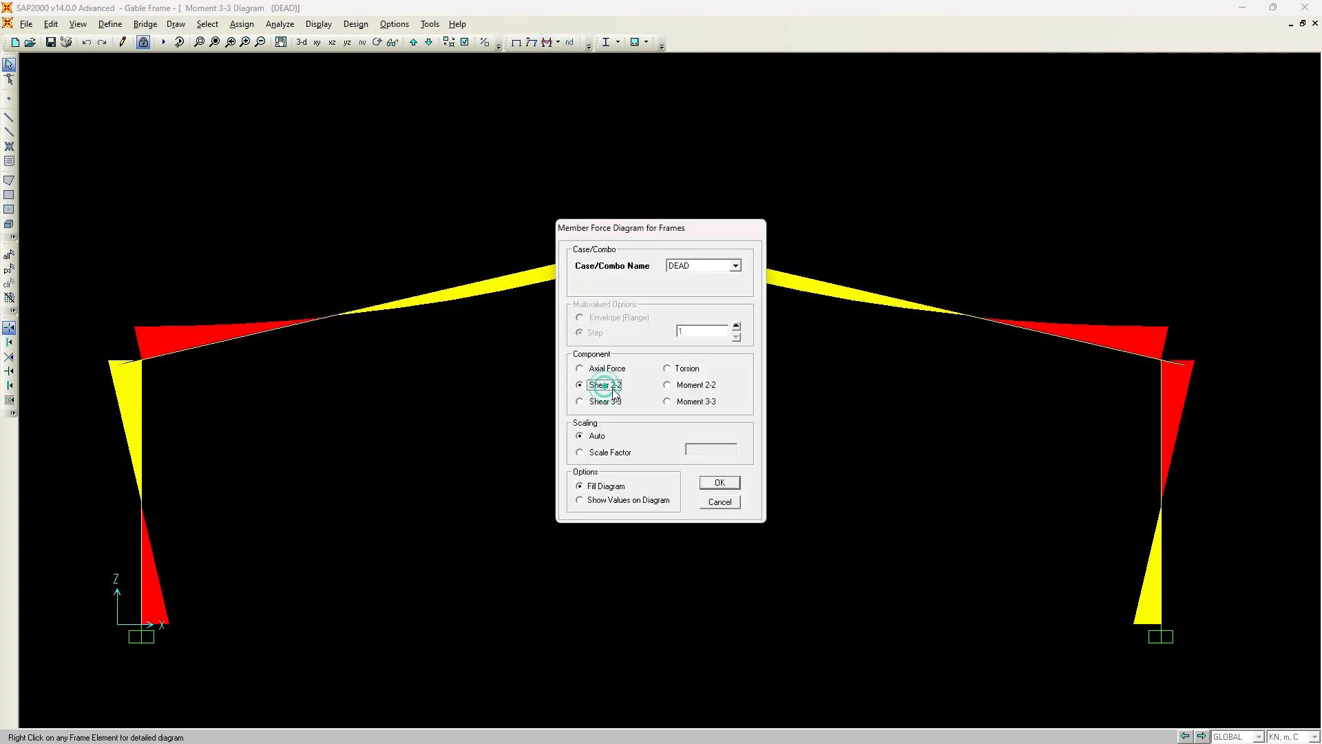
left_click(721, 482)
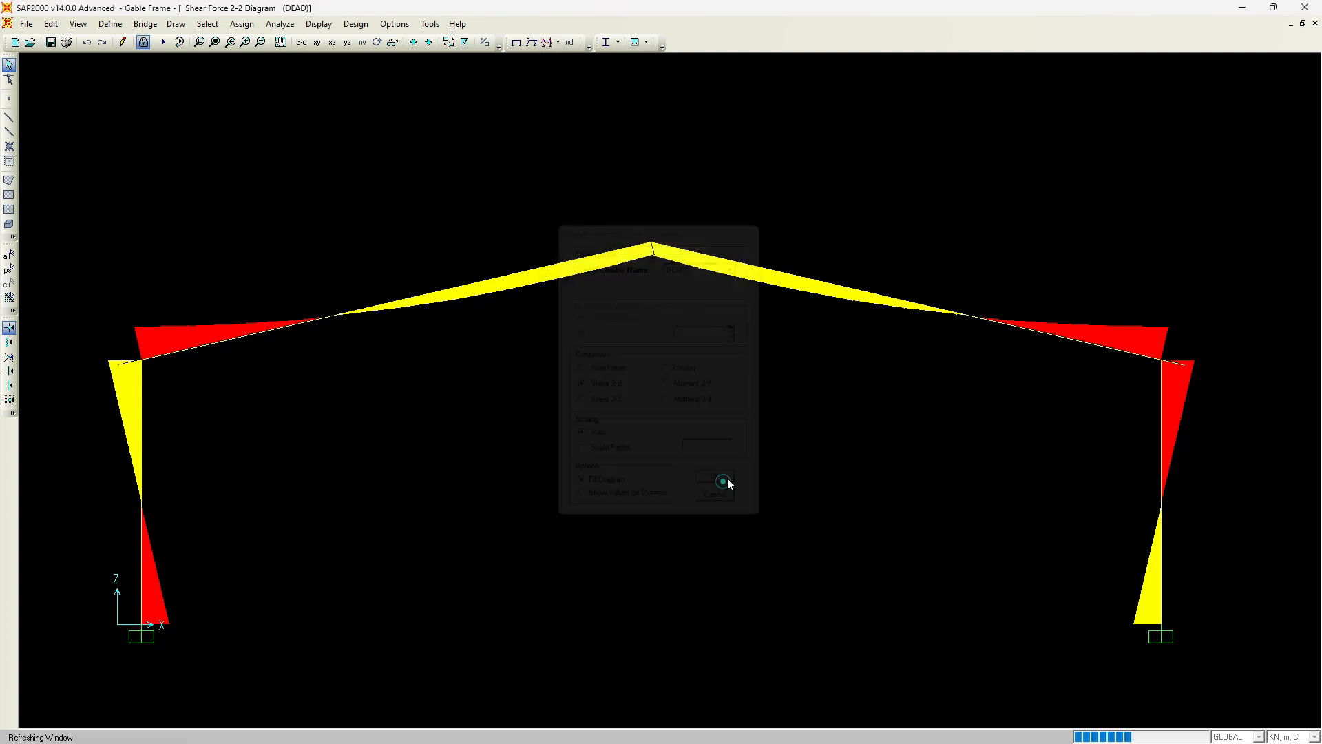
left_click(559, 42)
left_click(559, 42)
left_click(1201, 736)
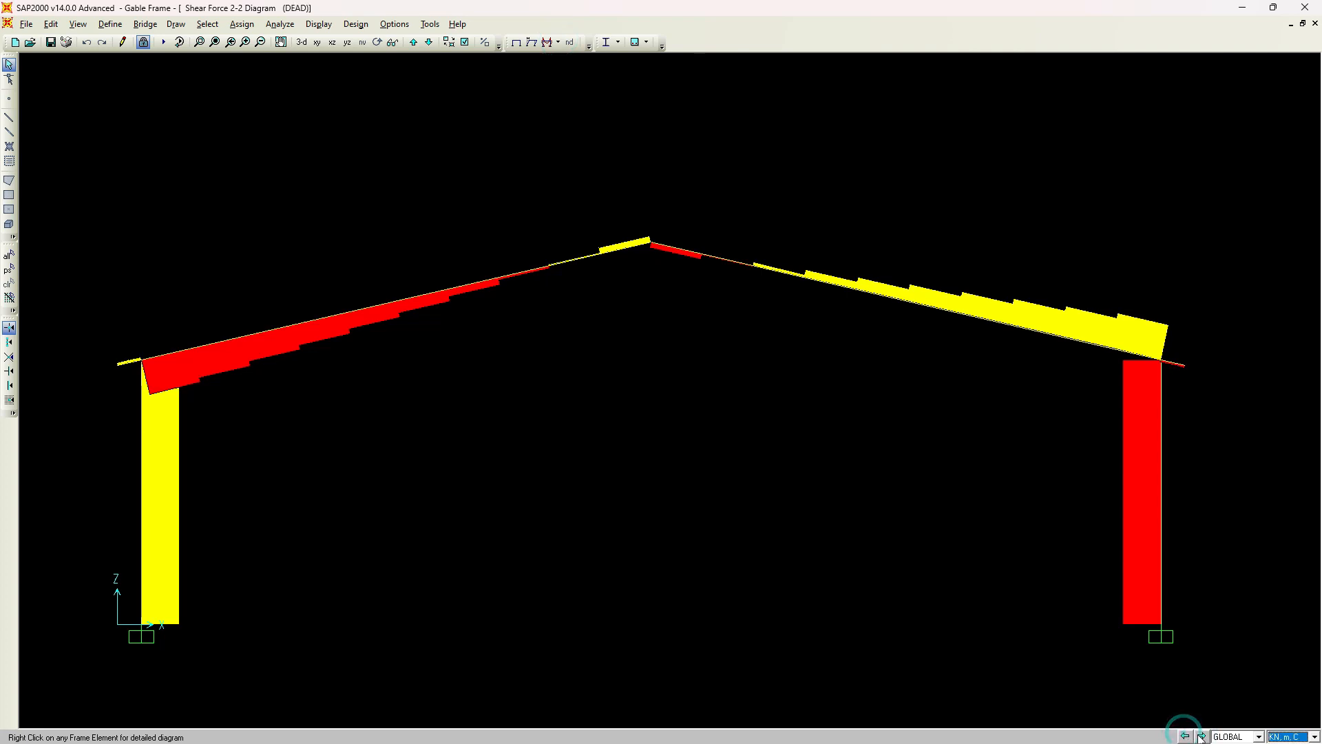
left_click(558, 42)
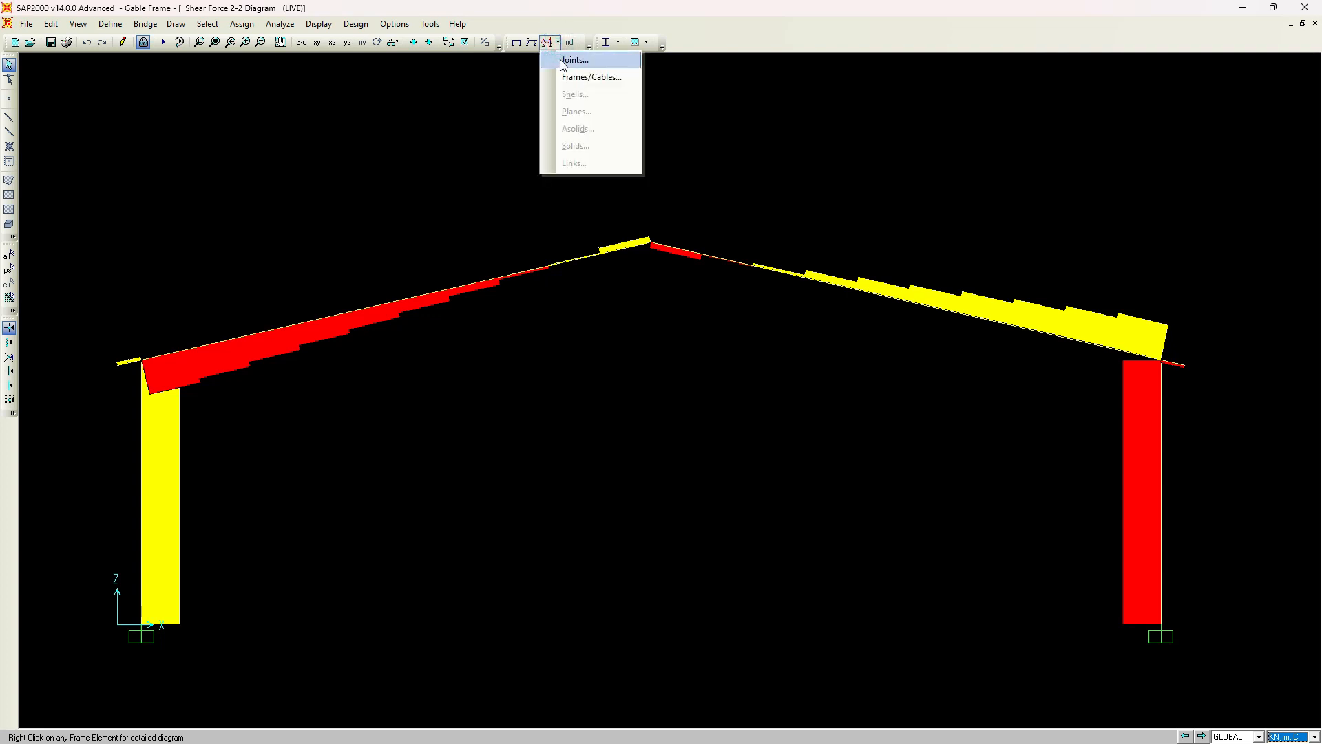
left_click(429, 78)
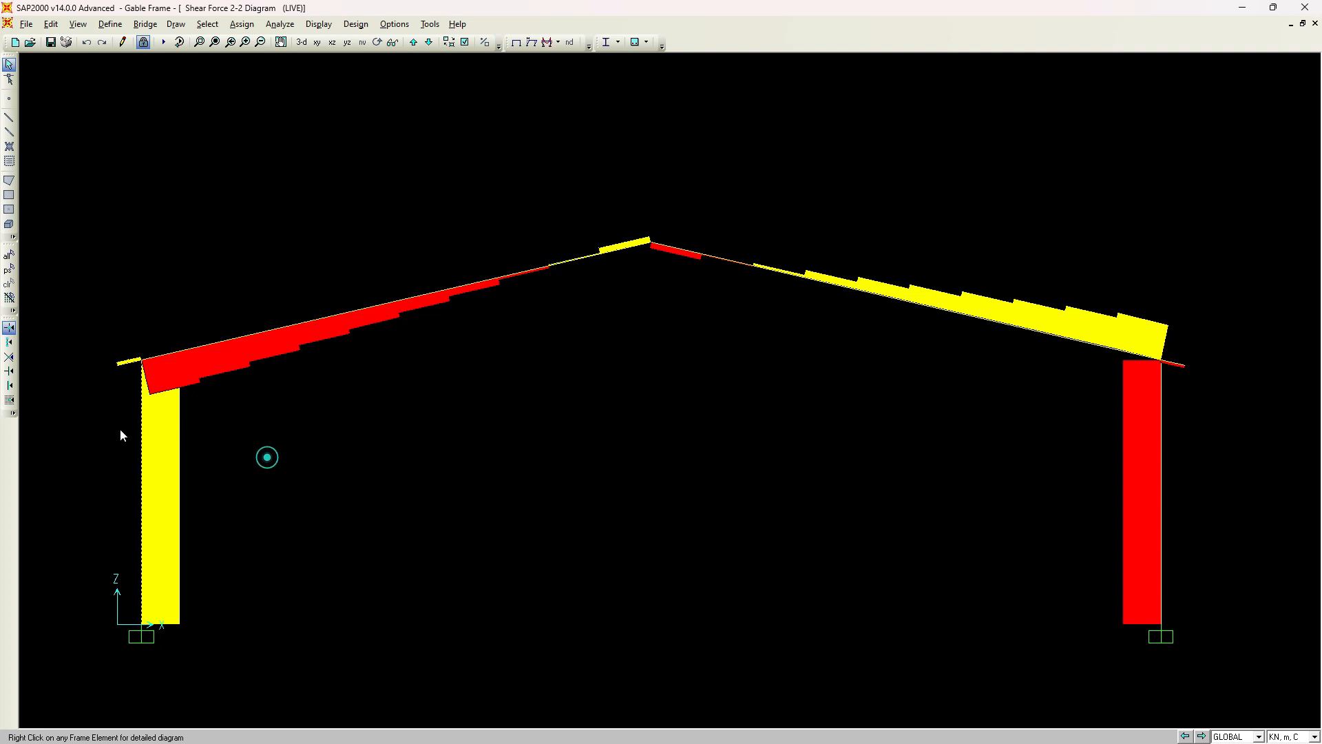
Step: Copy the Angin Kanan Qtekan1 wind load from cell B51 of the Excel sheet and return to SAP2000
key("alt+Tab")
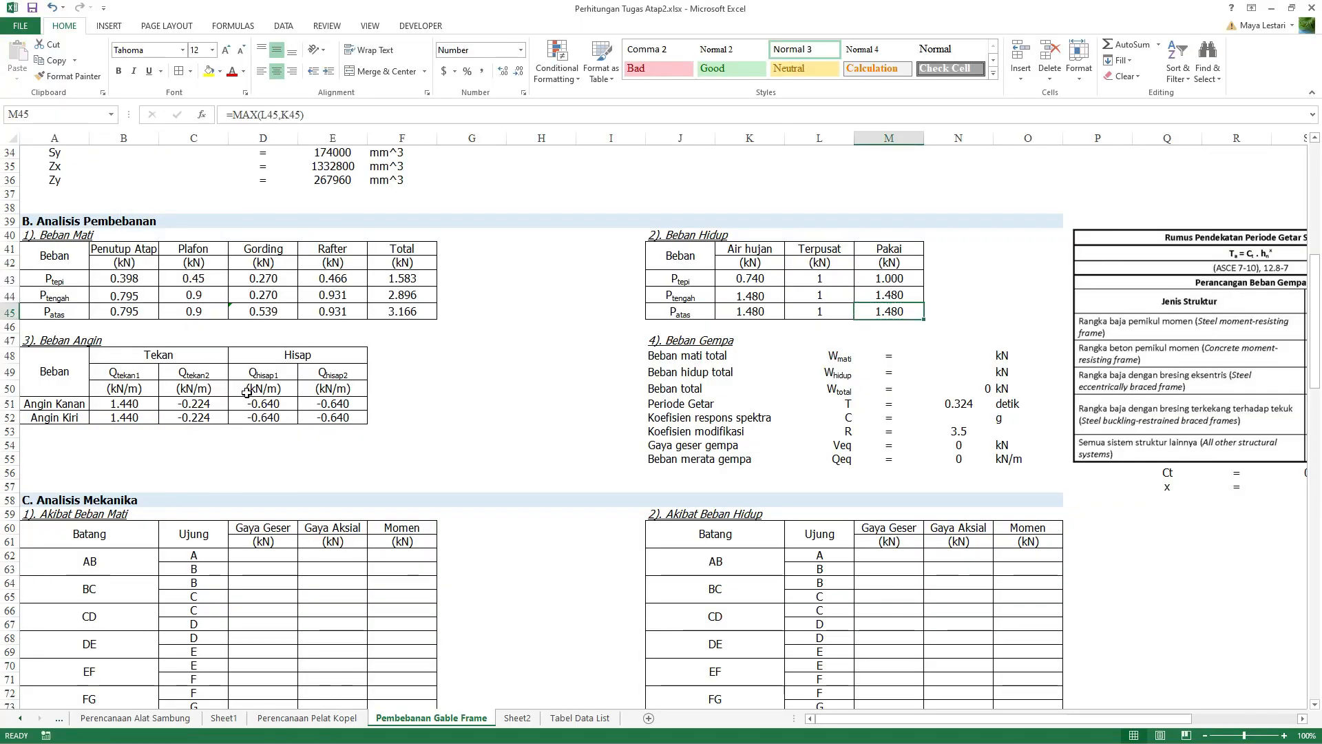
left_click(108, 404)
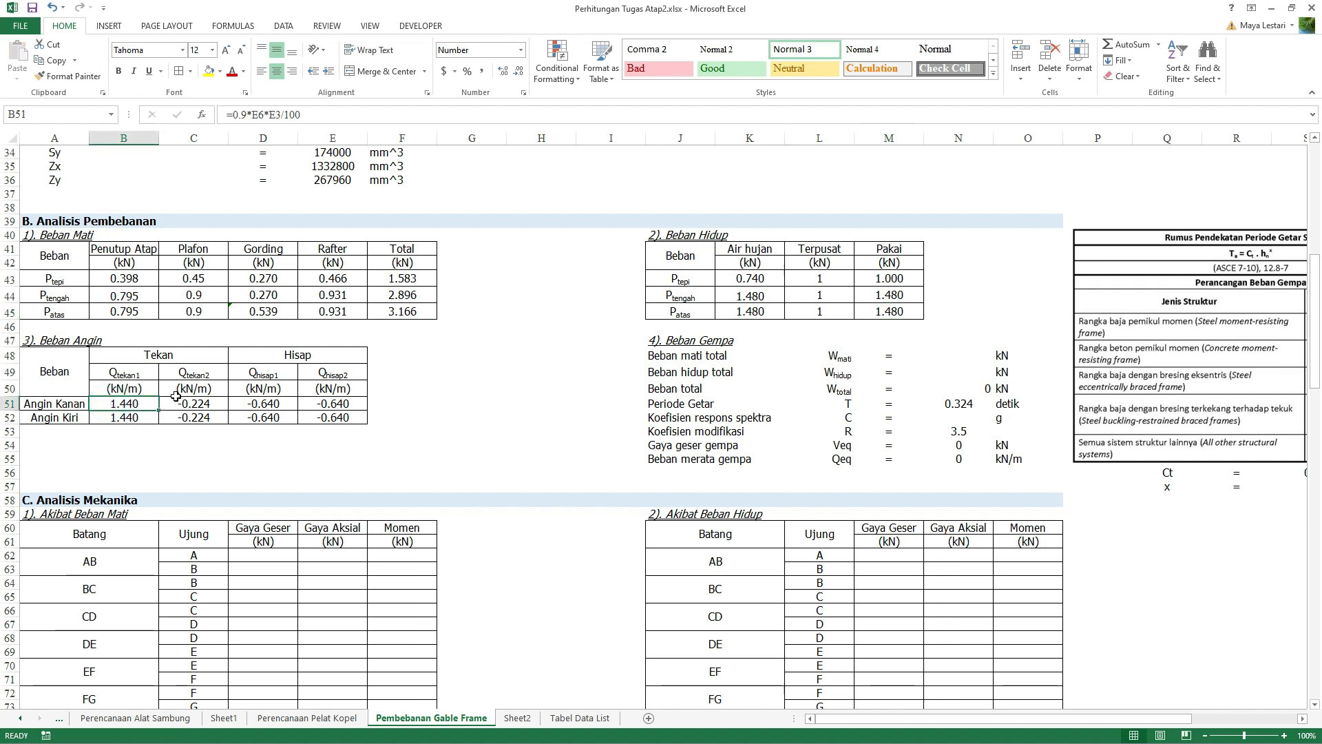
key("alt+Tab")
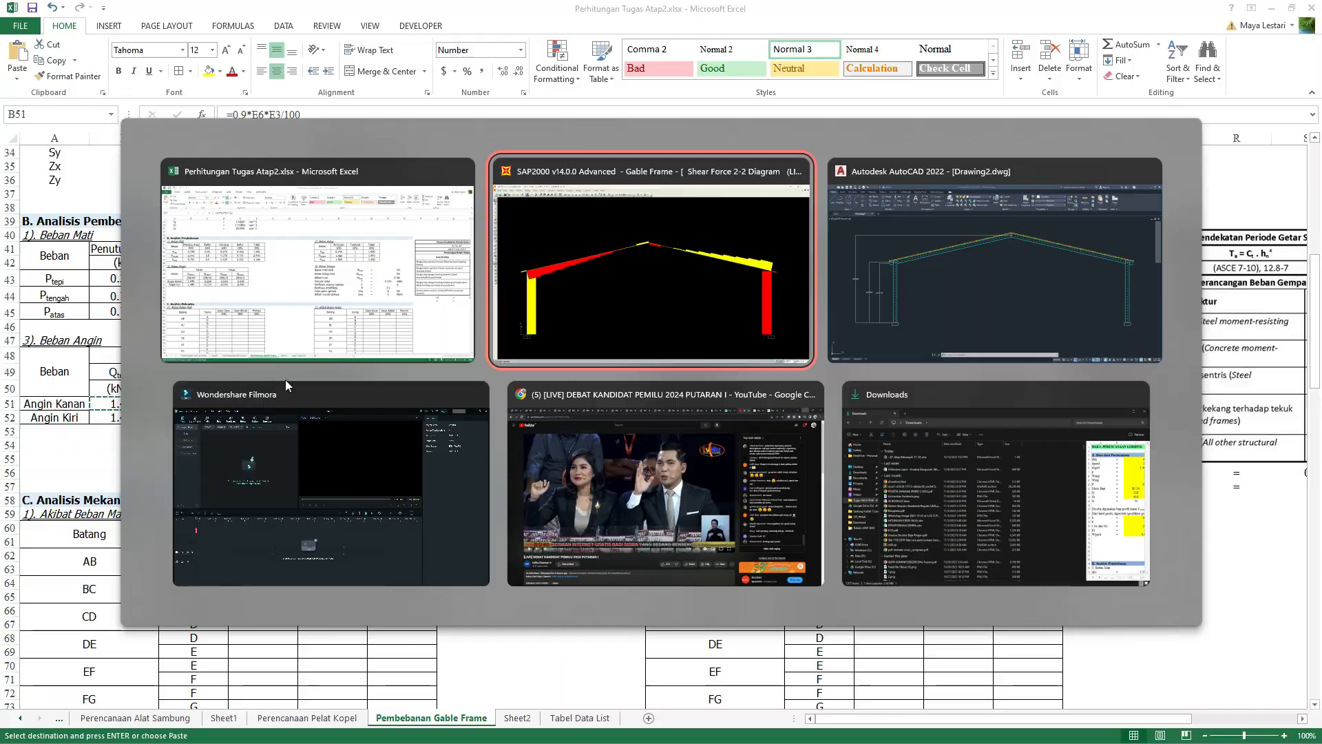
Step: Unlock the model, deleting its analysis results, and enter a uniform distributed load of 1.440 kN/m for the selected left column
left_click(143, 42)
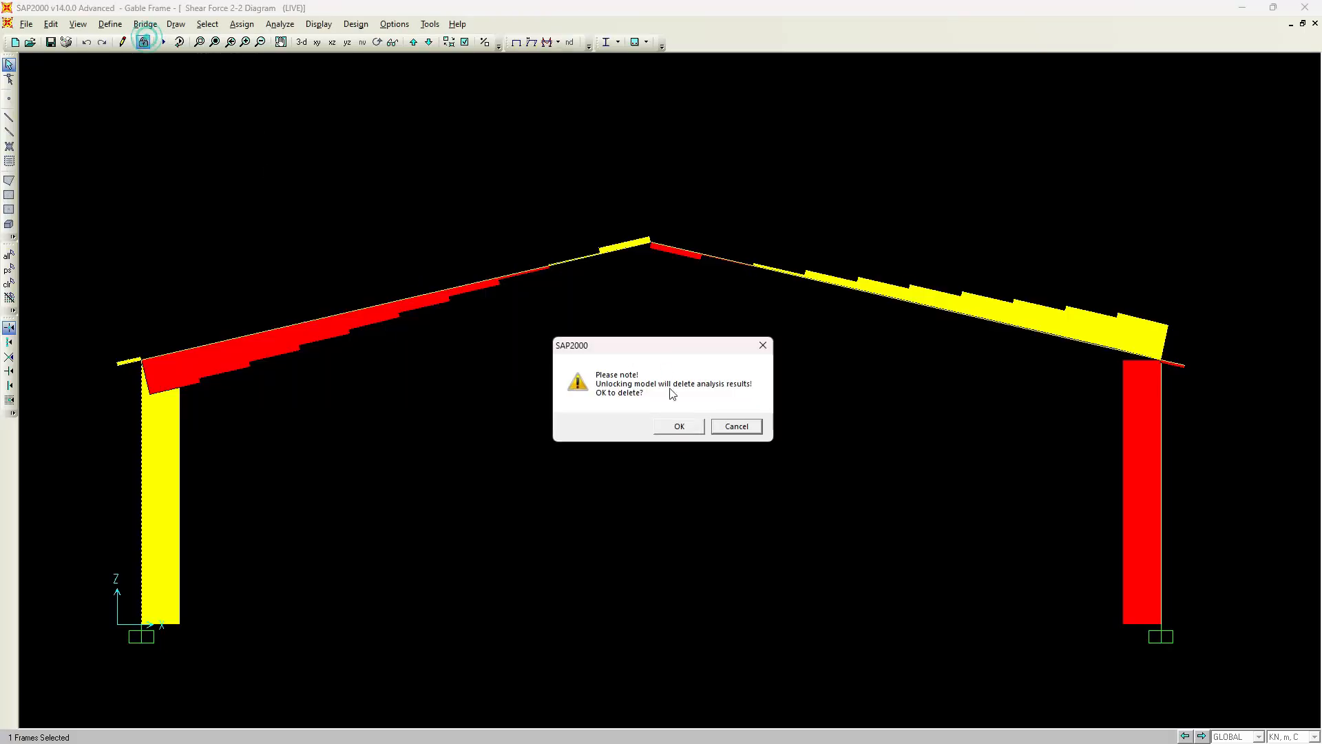
left_click(673, 421)
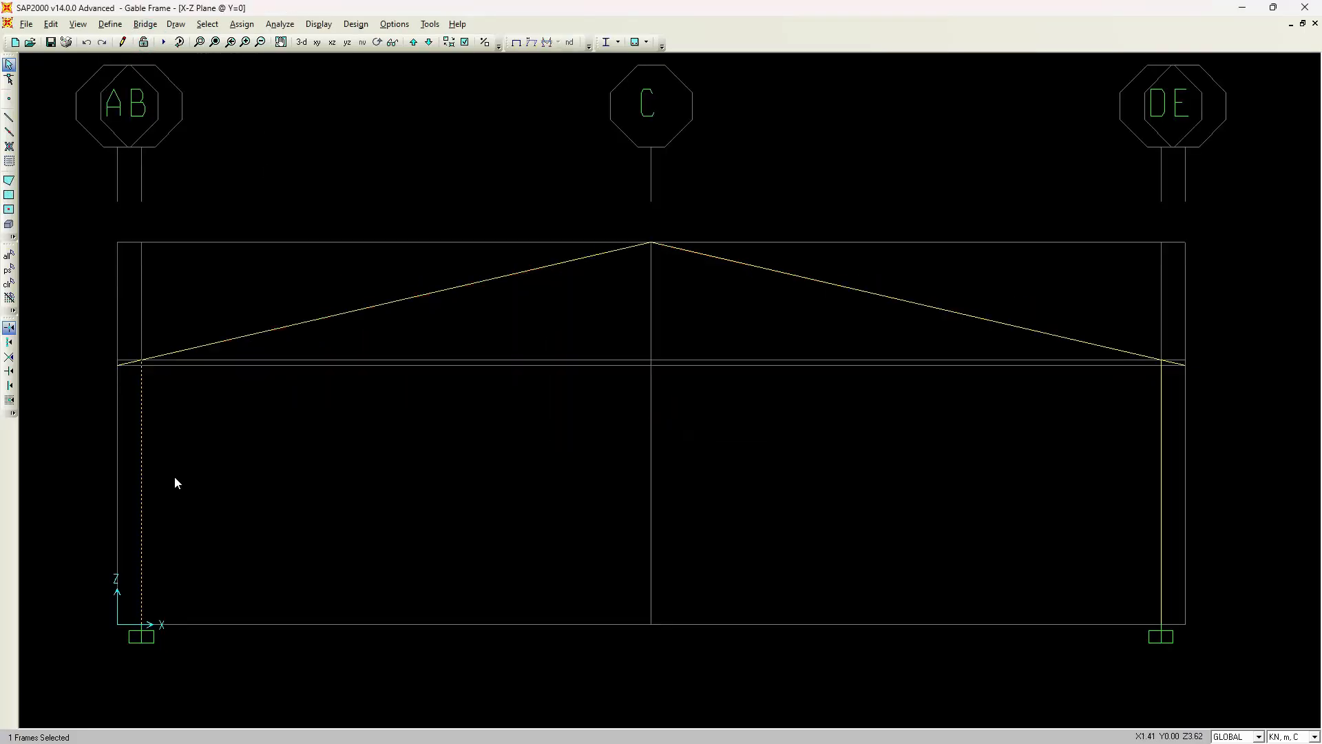
left_click(242, 25)
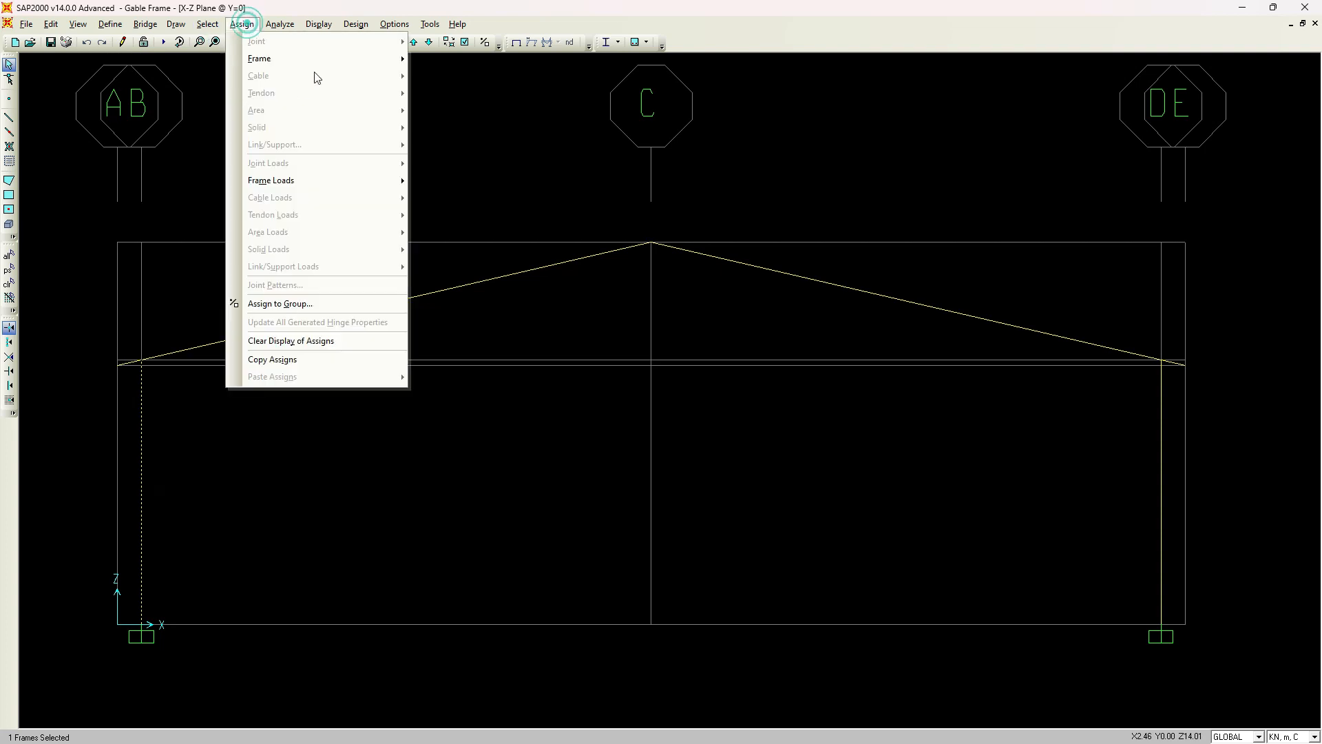
left_click(342, 179)
left_click(455, 215)
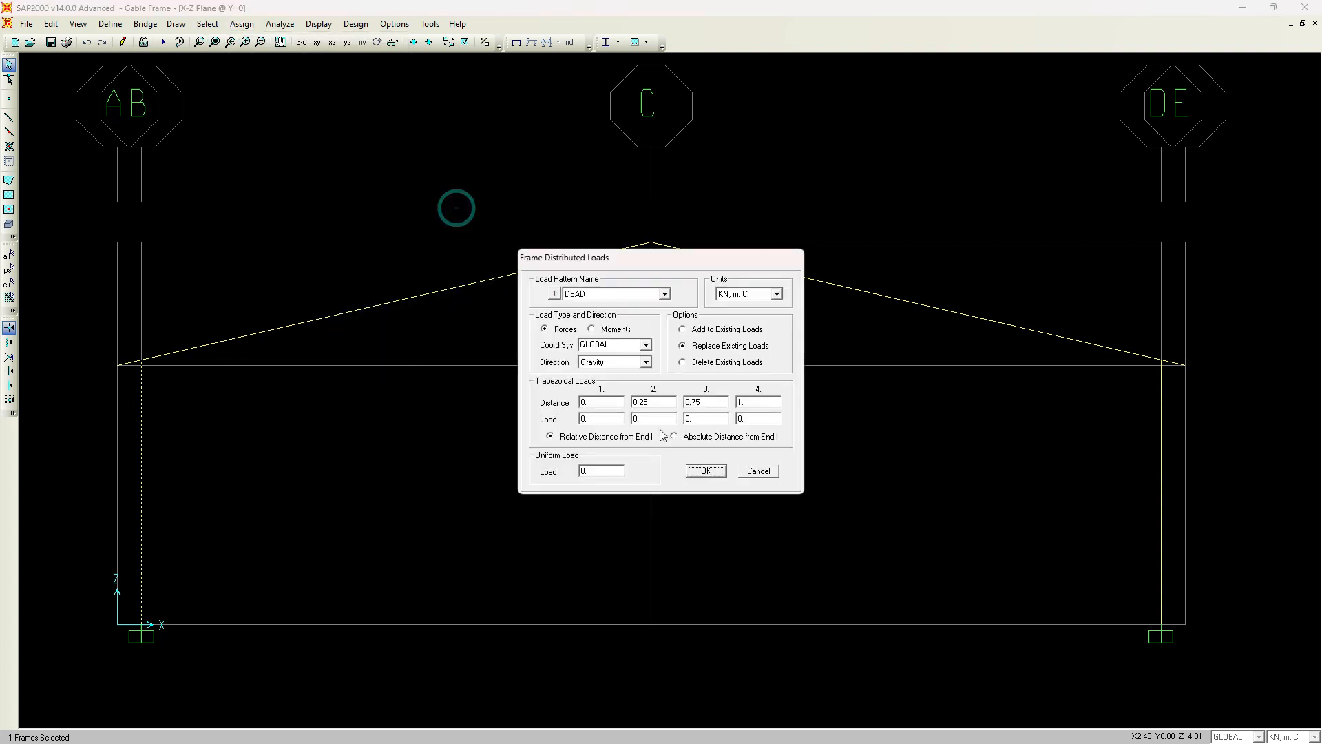
double_click(600, 470)
type("1.440")
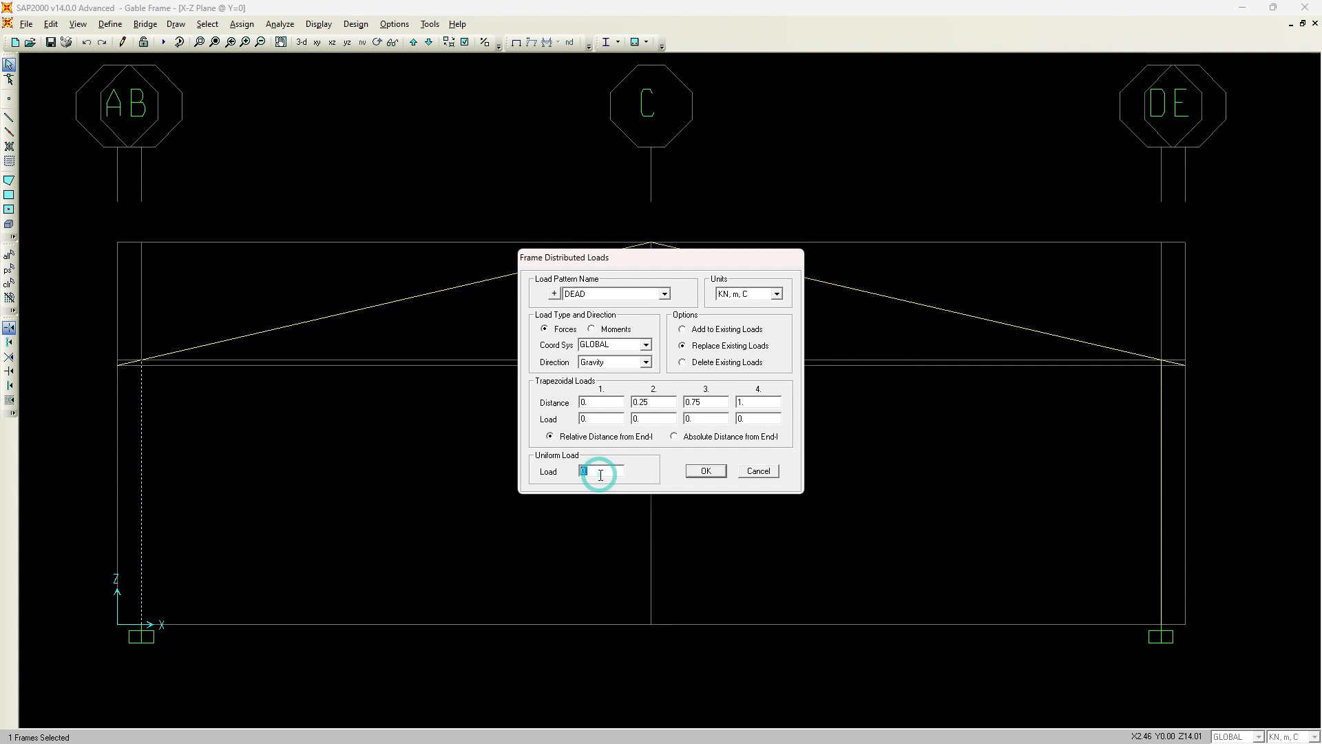
Step: Assign the left column's uniform load to the WIND R pattern in local direction 2, replacing existing loads
left_click(603, 294)
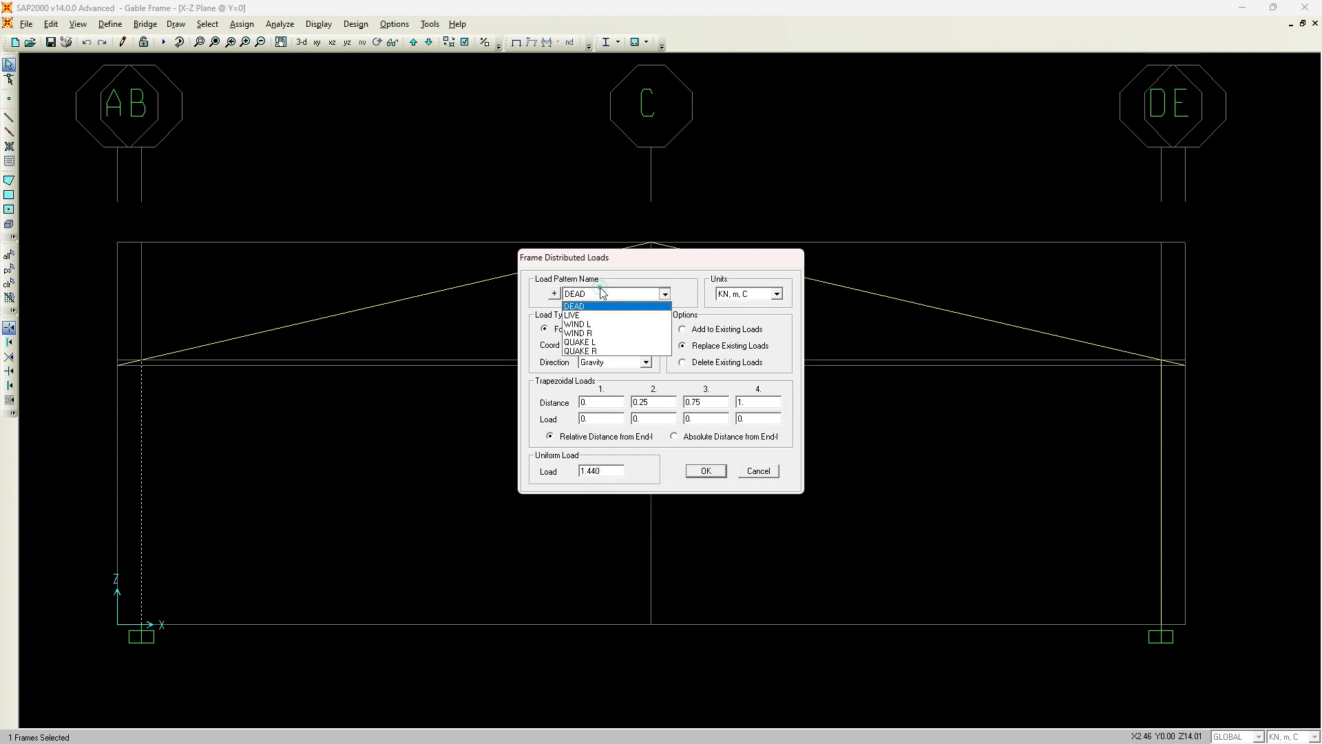
left_click(597, 337)
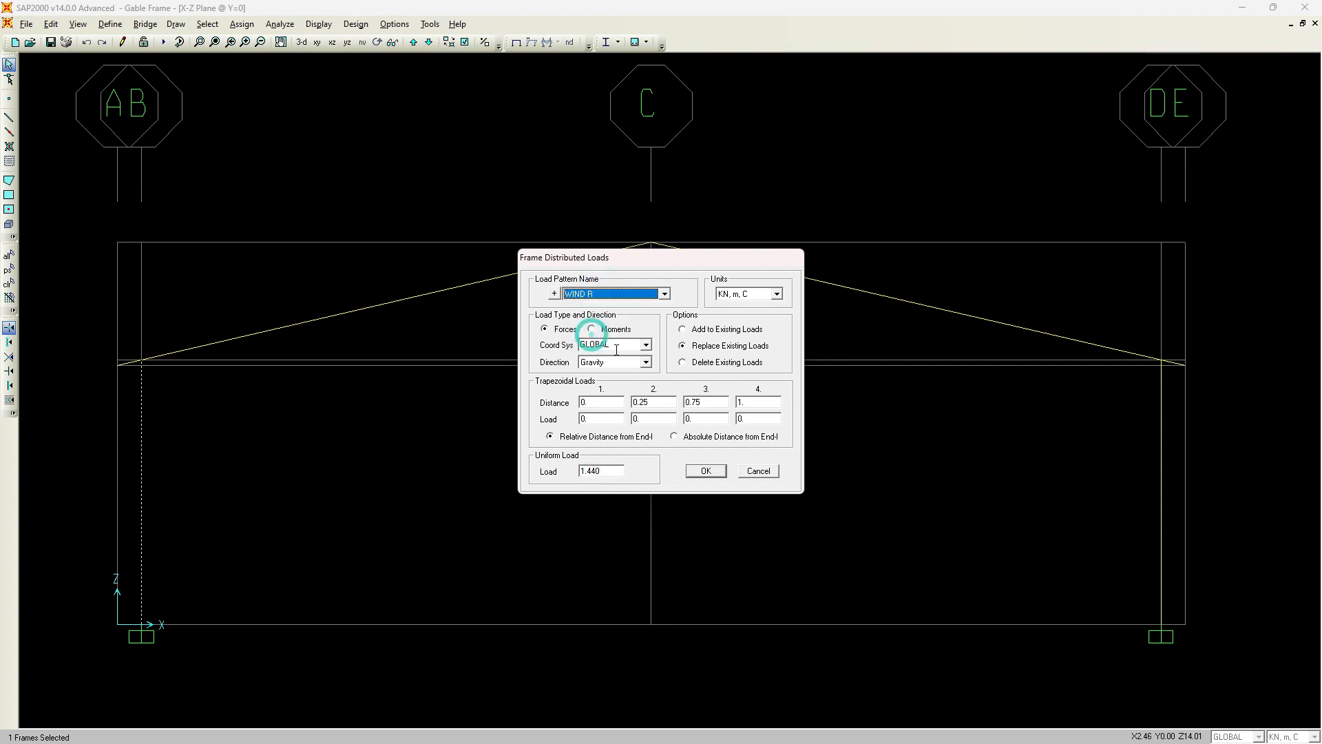
left_click(596, 344)
left_click(646, 344)
left_click(615, 367)
left_click(646, 361)
left_click(646, 361)
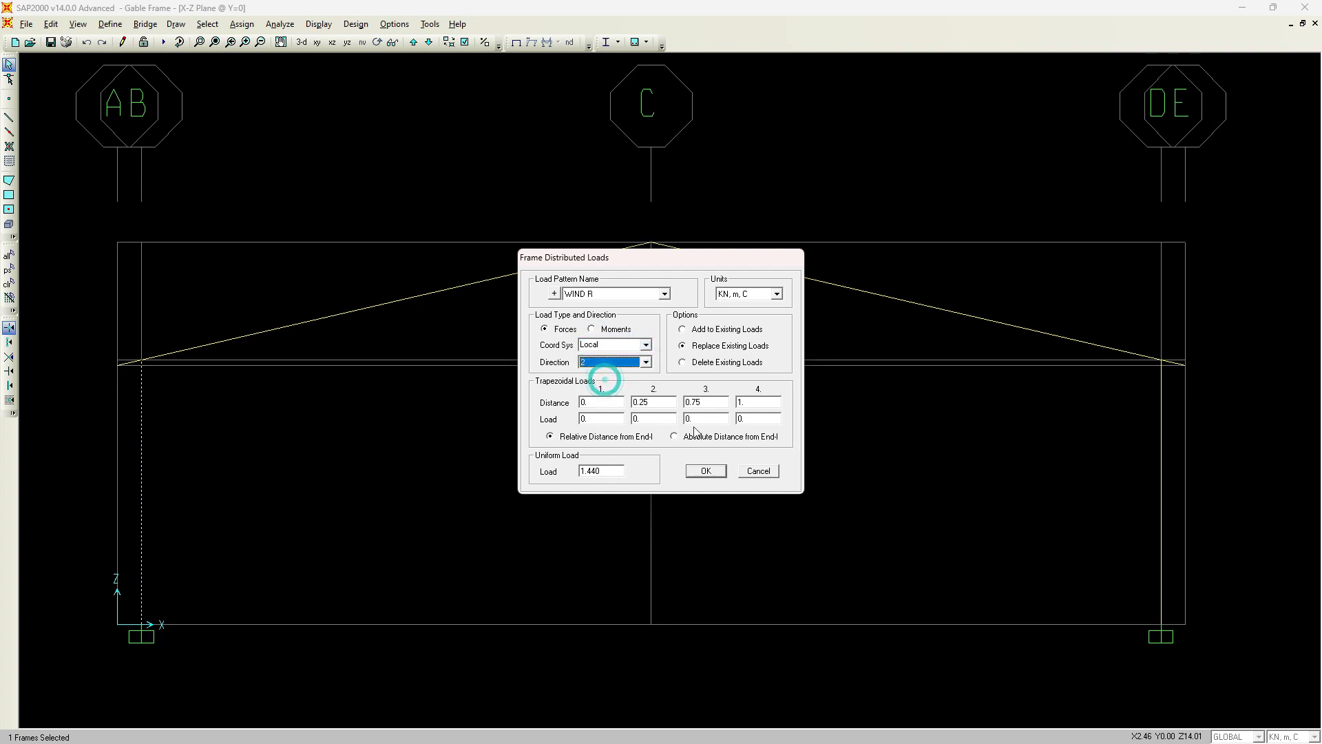
left_click(719, 474)
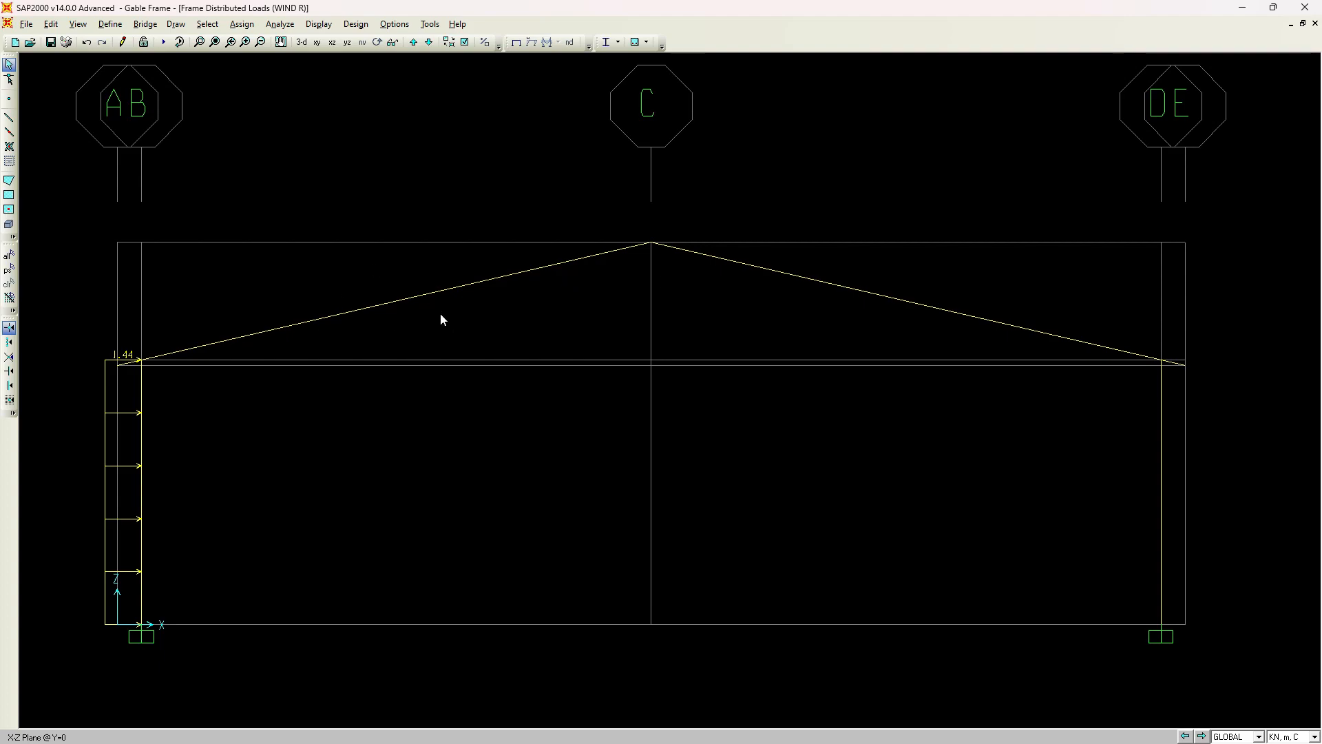
Step: Copy the Angin Kanan Qtekan2 wind load from cell C51 of the Excel sheet and return to SAP2000
key("alt+Tab")
left_click(195, 406)
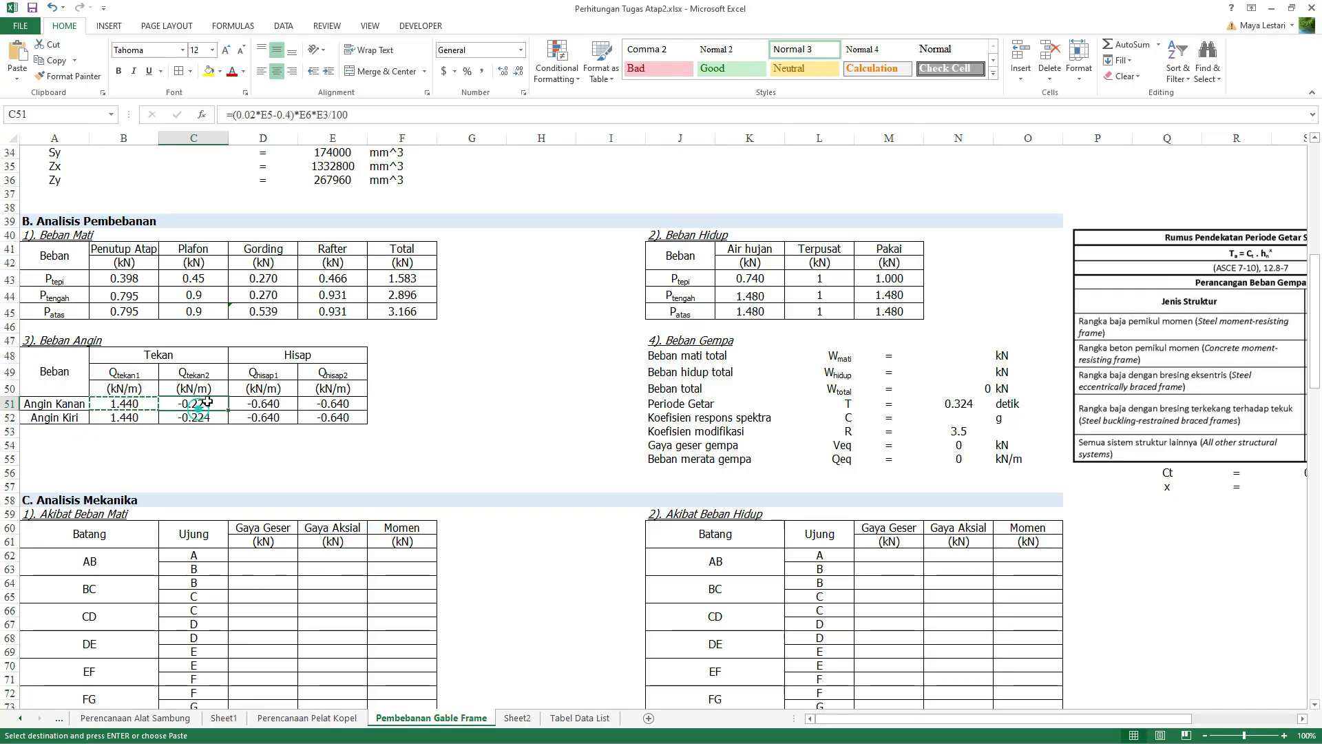
key("ctrl+c")
key("alt+Tab")
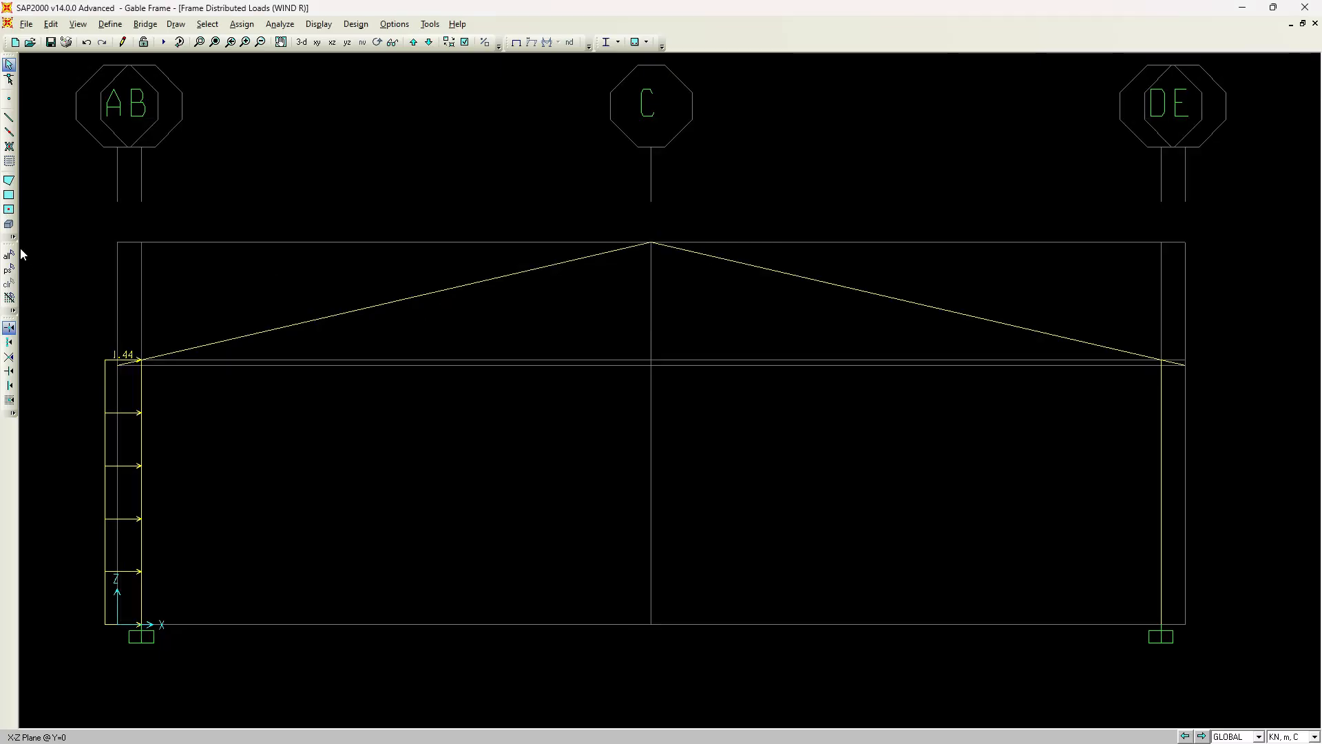
Step: Assign a uniform WIND R load of 0.224 kN/m in local direction 2 to the left rafter and its overhang
left_click_drag(53, 183, 681, 426)
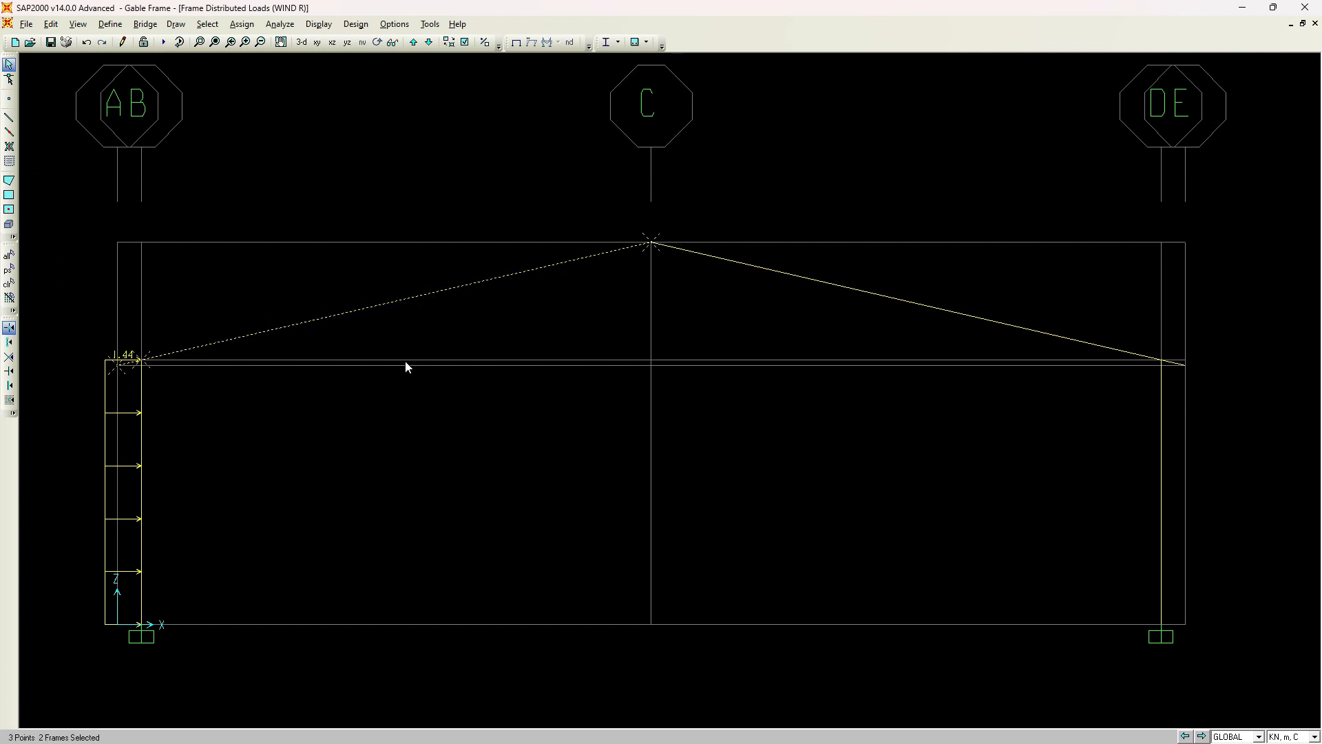
left_click(242, 24)
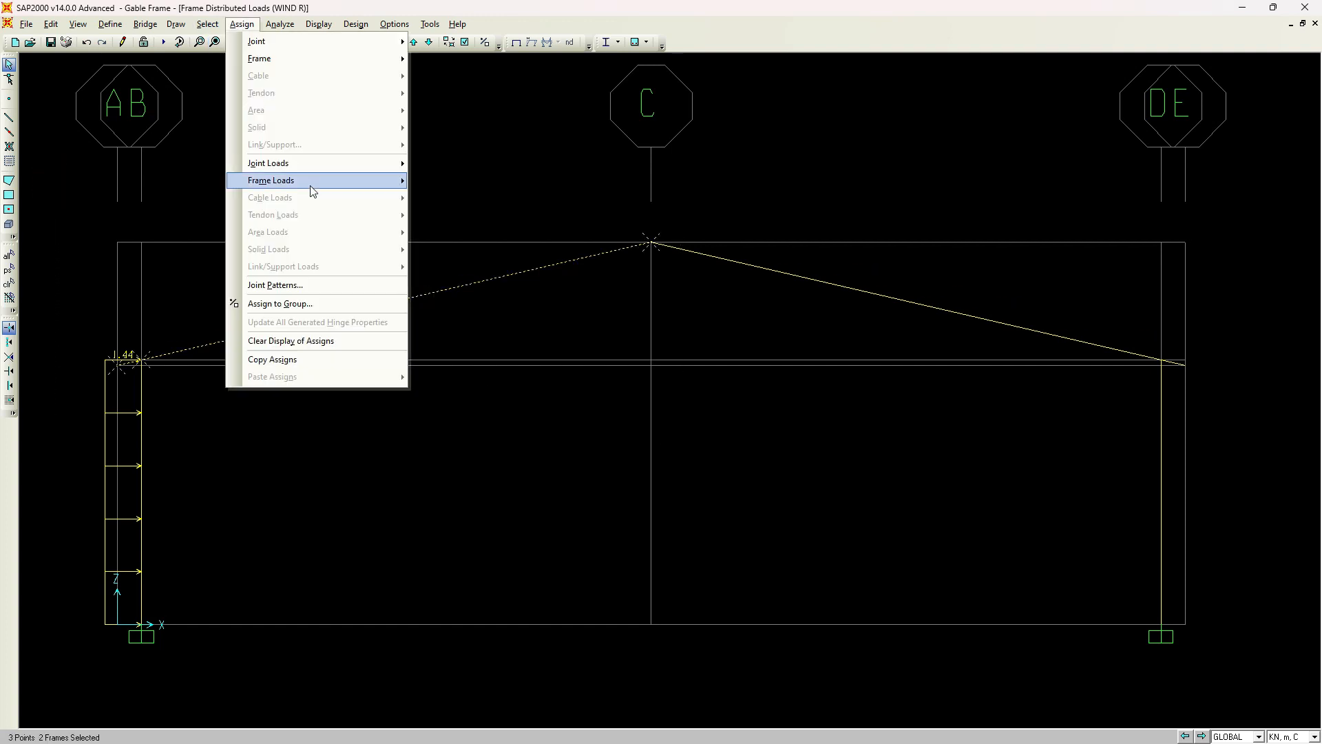
mouse_move(303, 183)
left_click(462, 217)
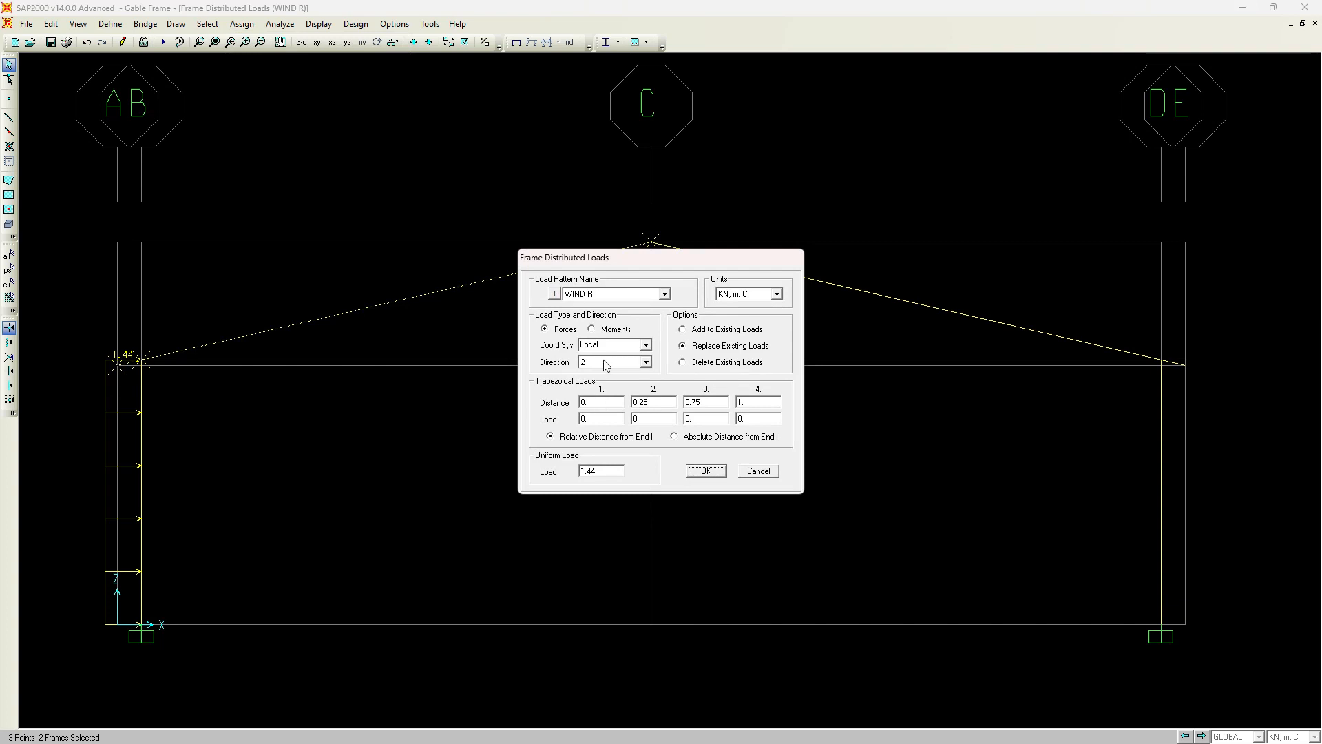
double_click(602, 474)
left_click(585, 471)
key("BackSpace")
left_click(705, 471)
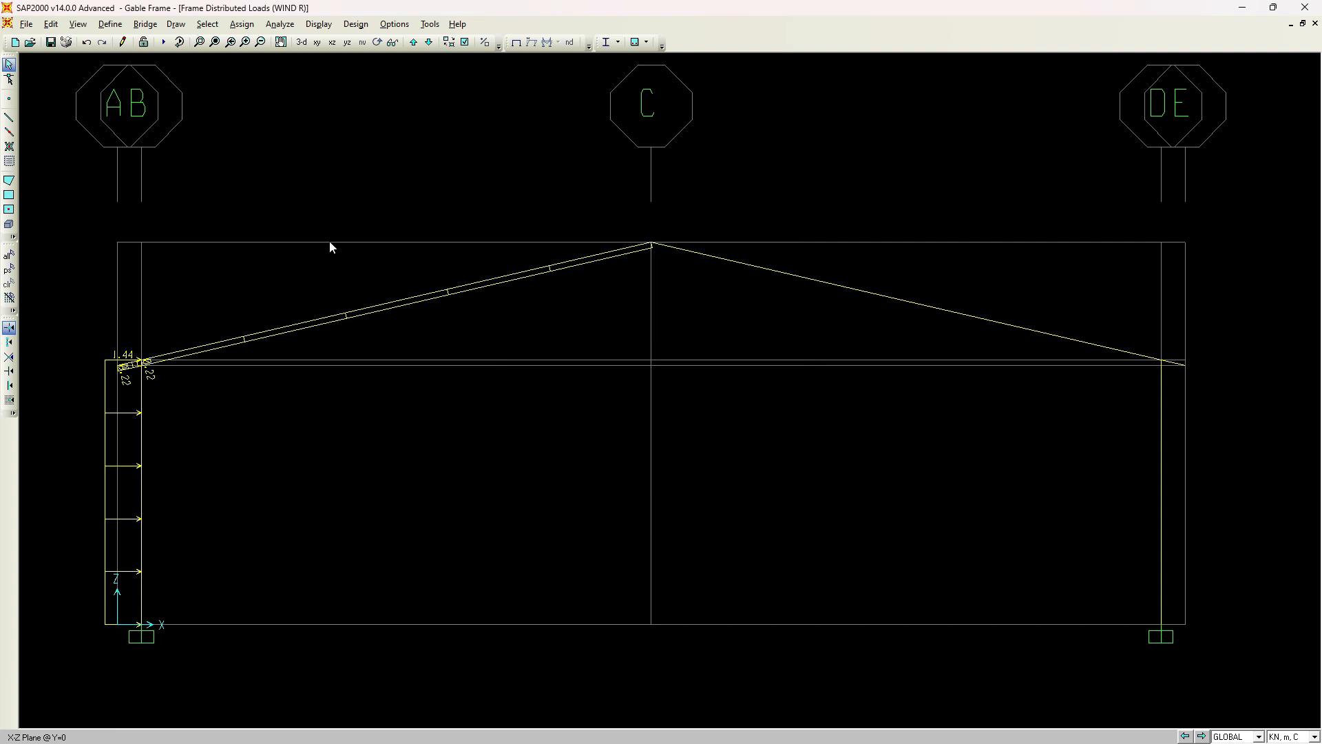
Step: Start a distributed load on the right rafter and its overhang, and copy the Angin Kanan Qhisap1 value from Excel cell D51
left_click(830, 323)
left_click_drag(1225, 395, 1083, 292)
left_click(241, 24)
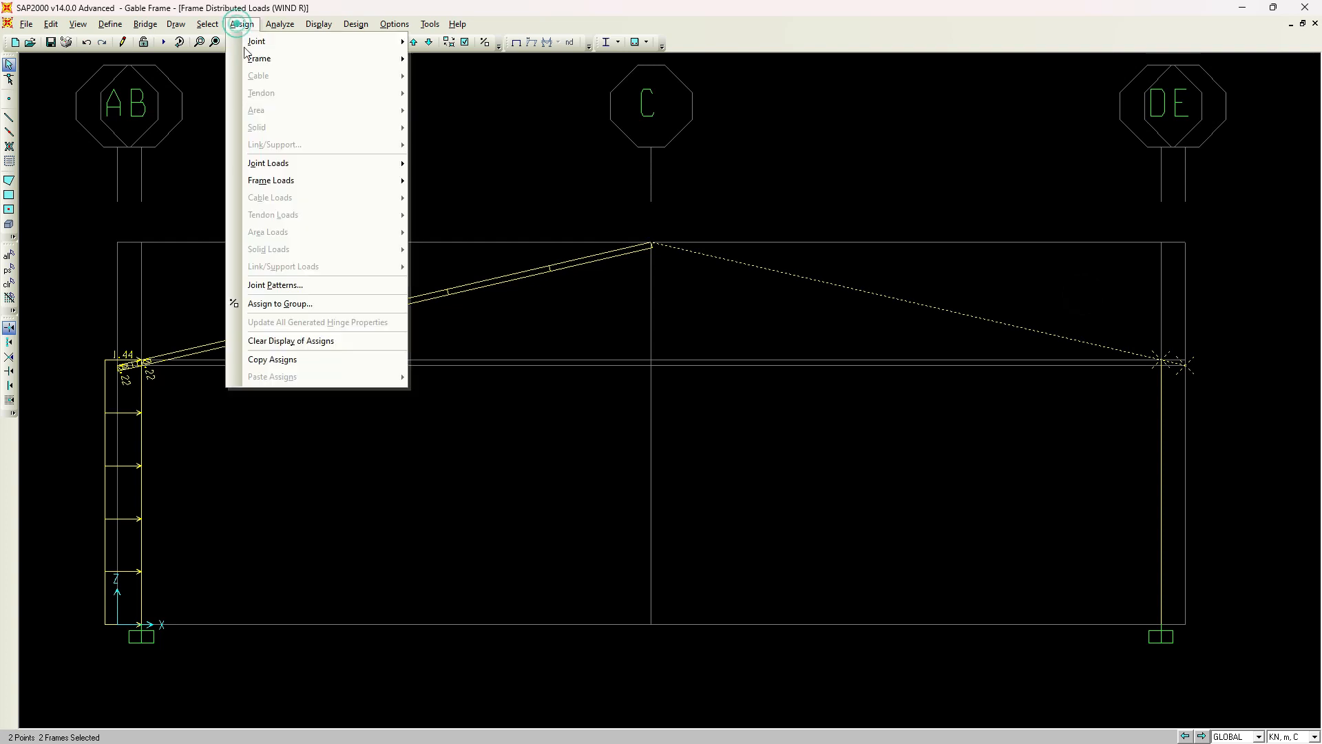
mouse_move(285, 181)
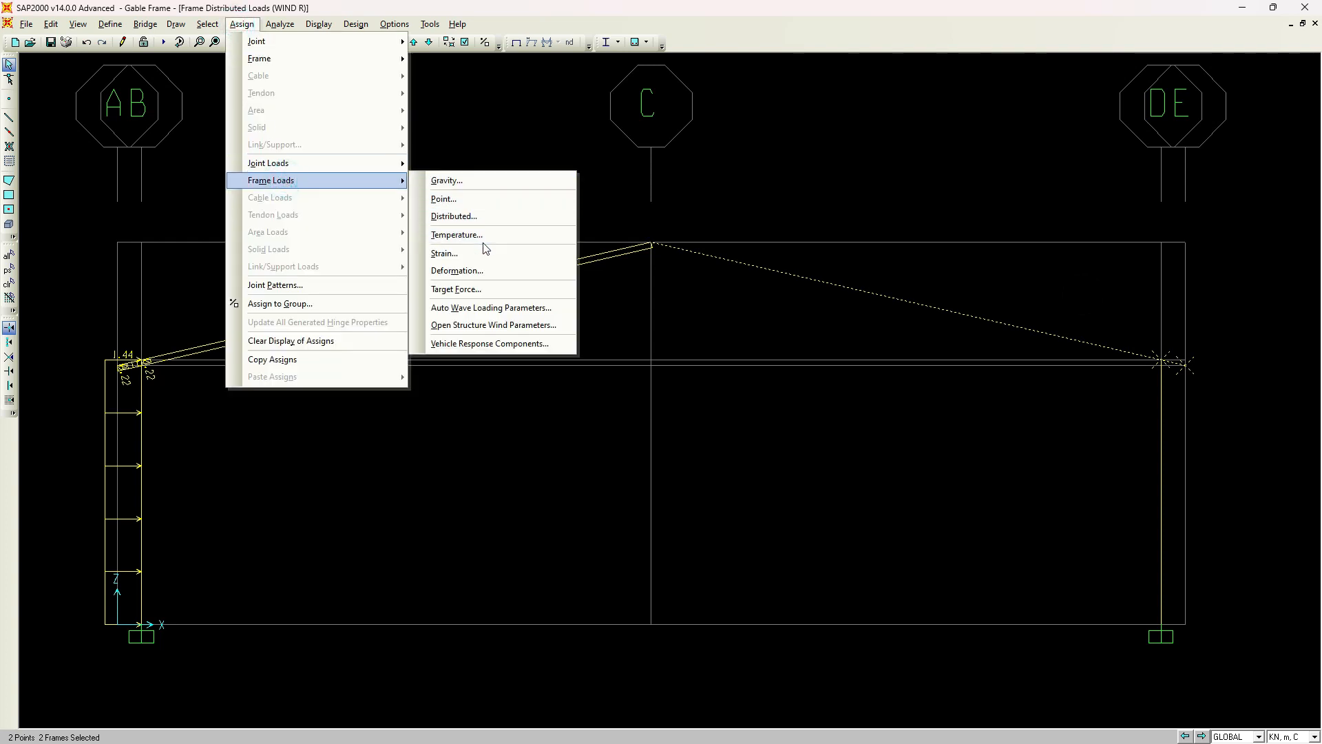
left_click(473, 219)
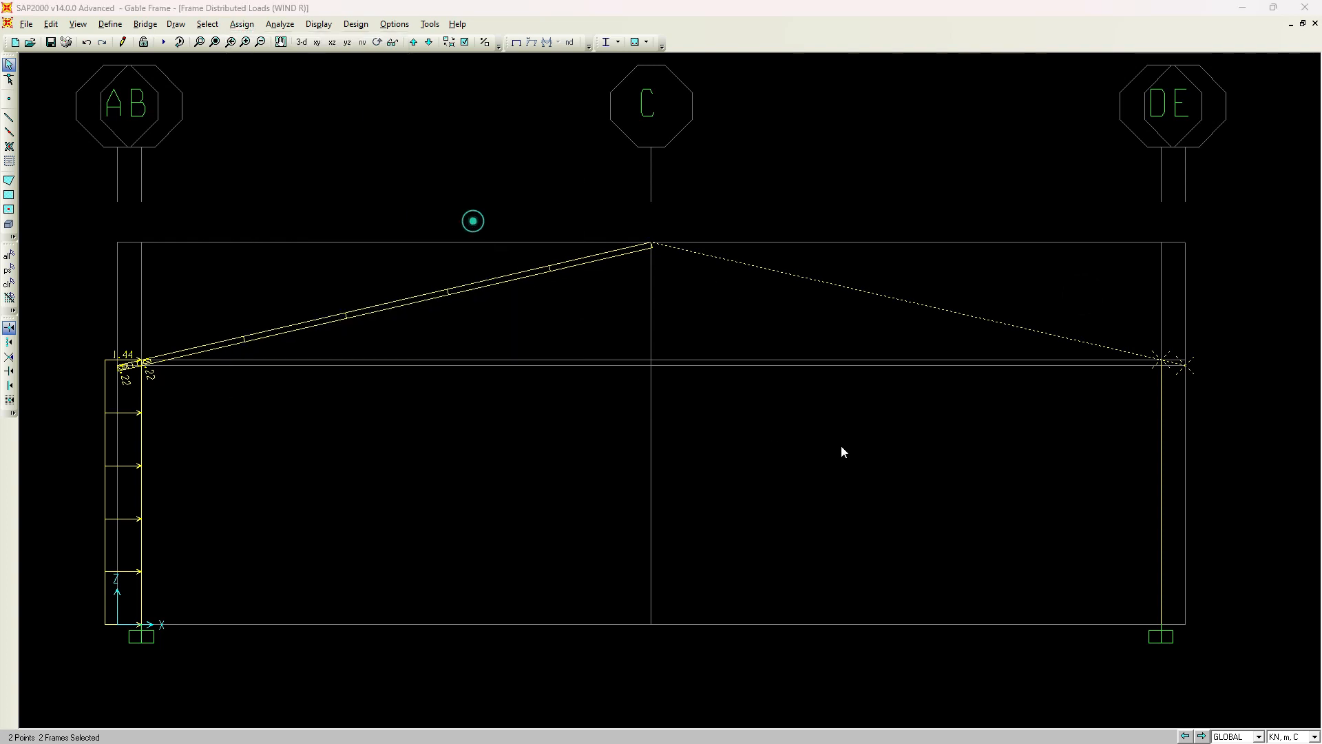
key("alt+Tab")
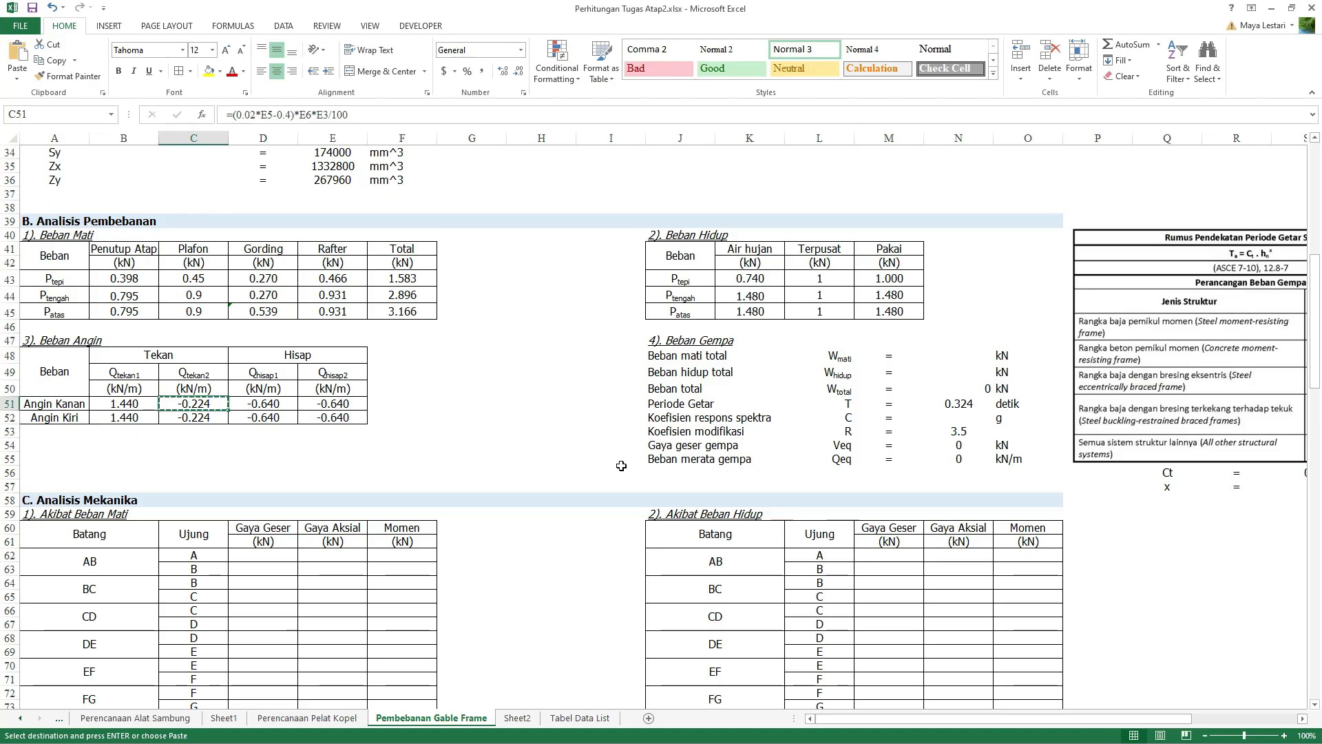
key("Right")
key("ctrl+c")
key("alt+Tab")
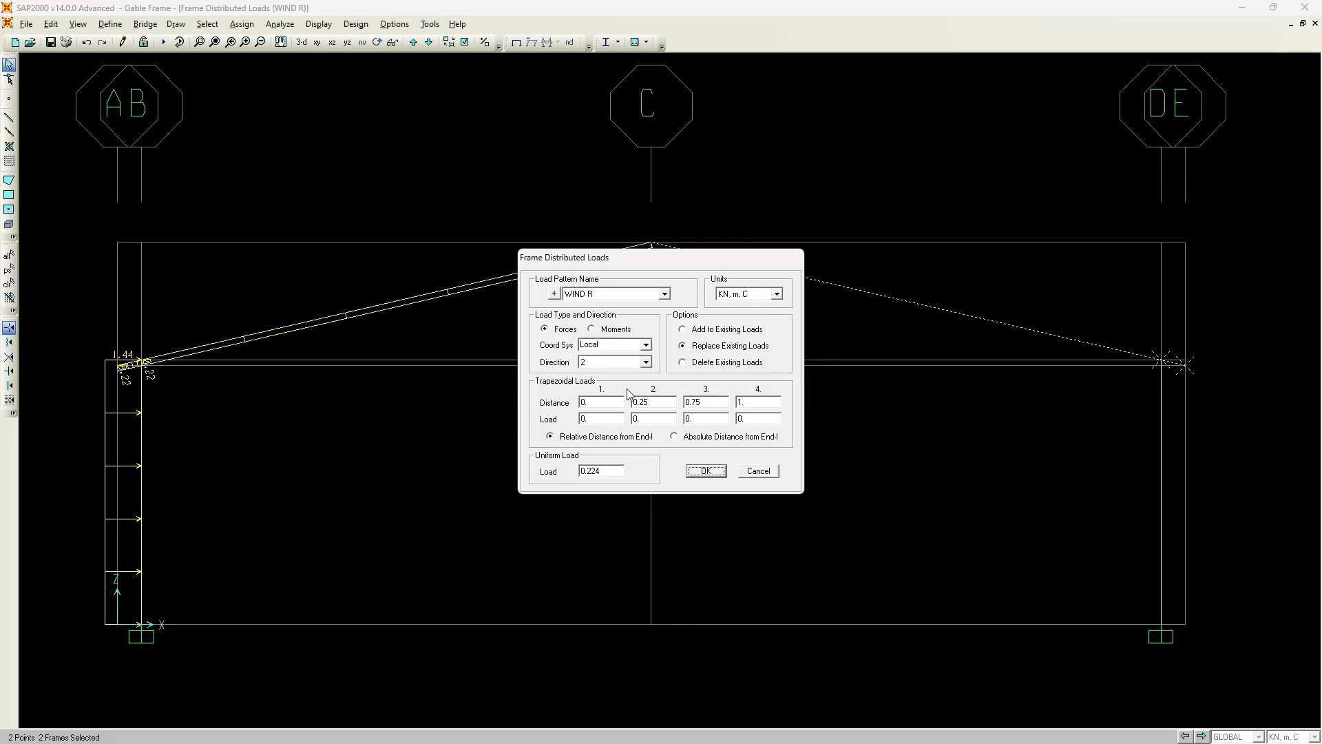
Step: Assign the copied suction value as a positive uniform WIND R load of 0.64 kN/m to the right rafter and overhang
double_click(615, 470)
key("ctrl+v")
left_click(582, 470)
key("Delete")
left_click(705, 471)
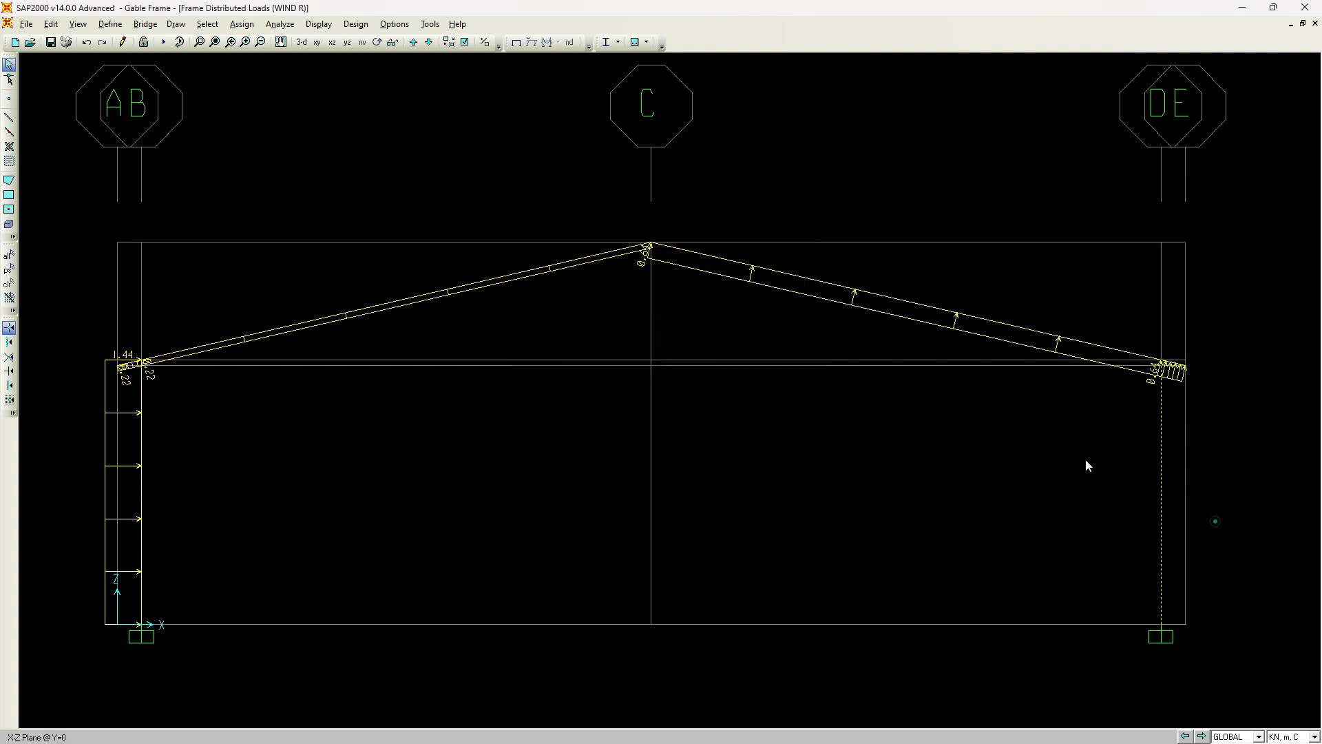
Step: Assign the same 0.64 kN/m uniform WIND R load in local direction 2 to the right column
left_click(242, 24)
mouse_move(310, 181)
left_click(452, 216)
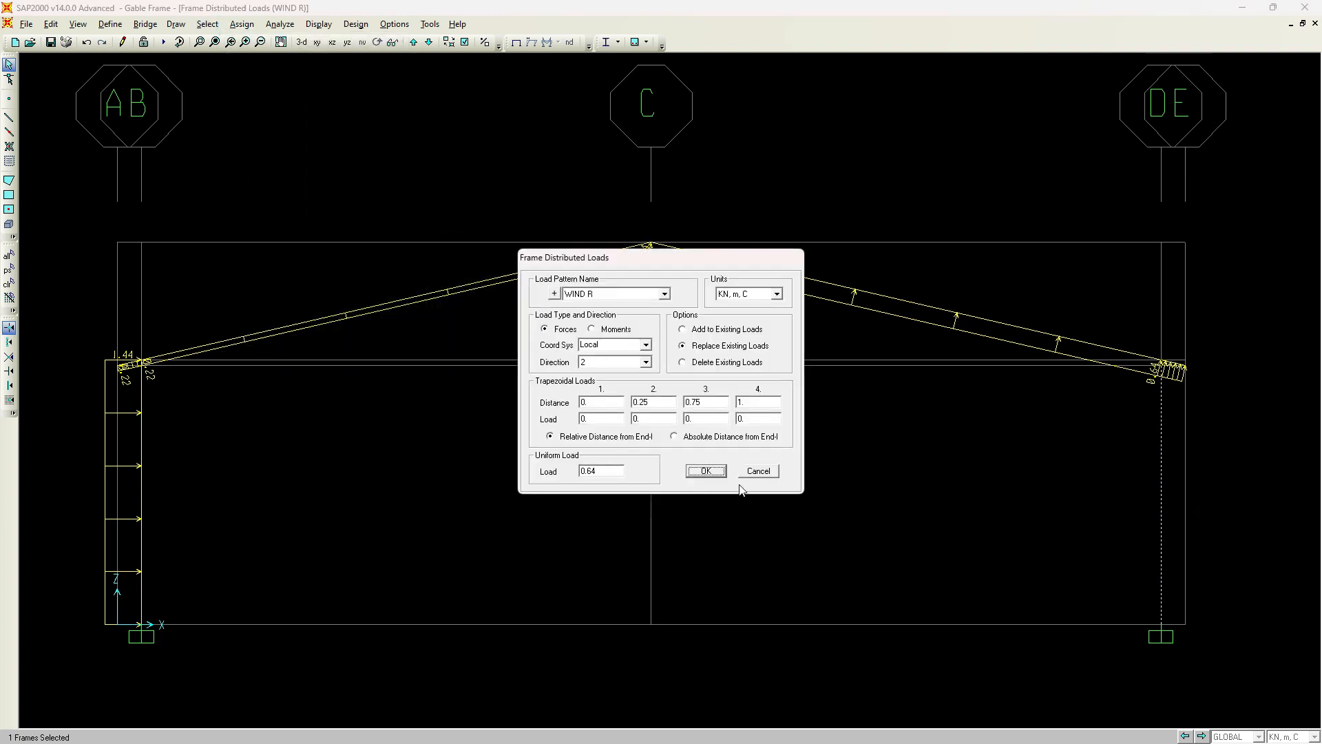
left_click(720, 475)
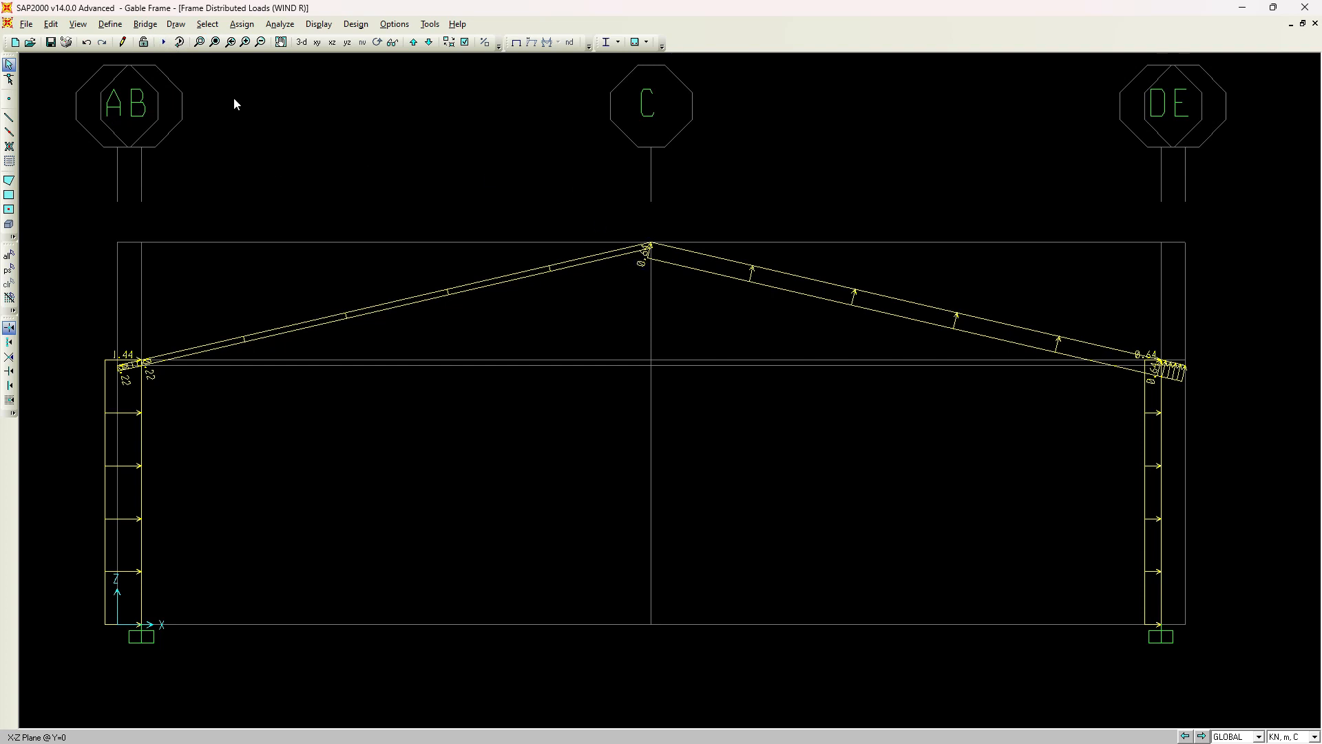
Step: Run the analysis for all load cases and display the frames' Shear 2-2 diagram for the LIVE case
left_click(180, 46)
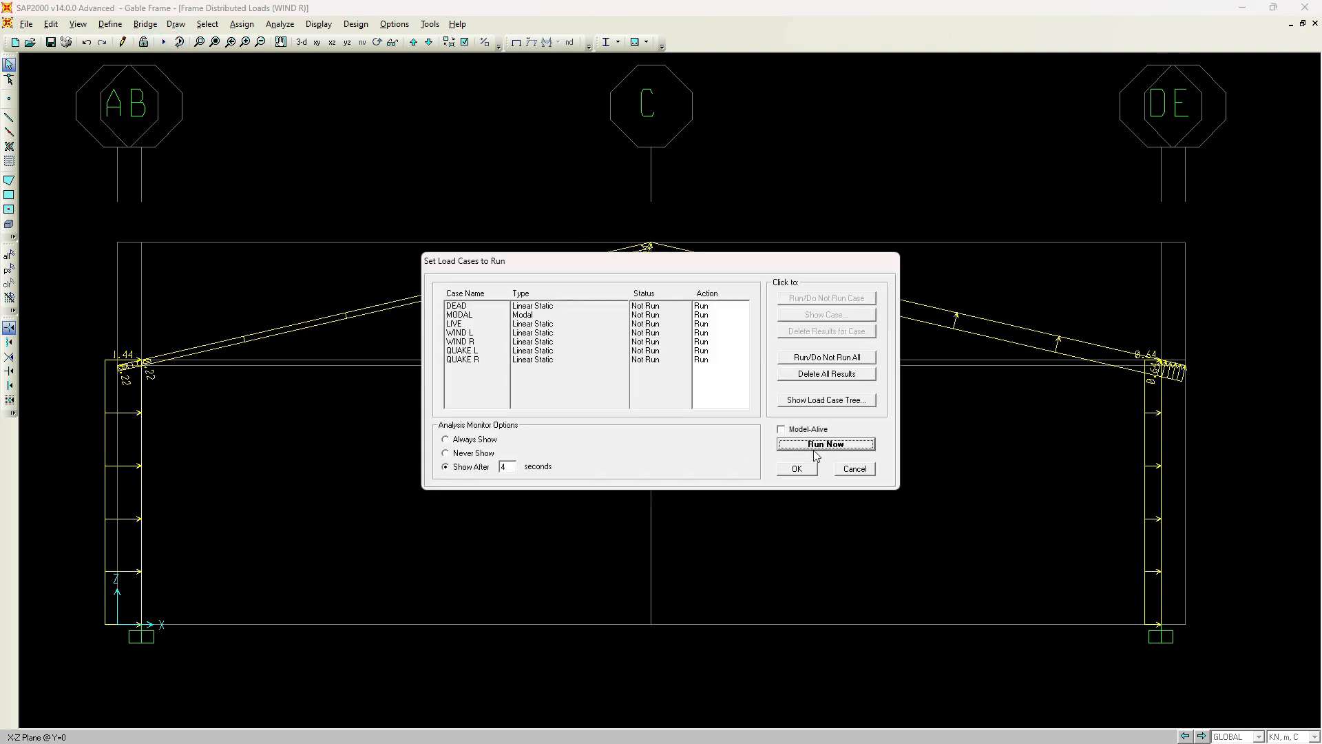
left_click(814, 449)
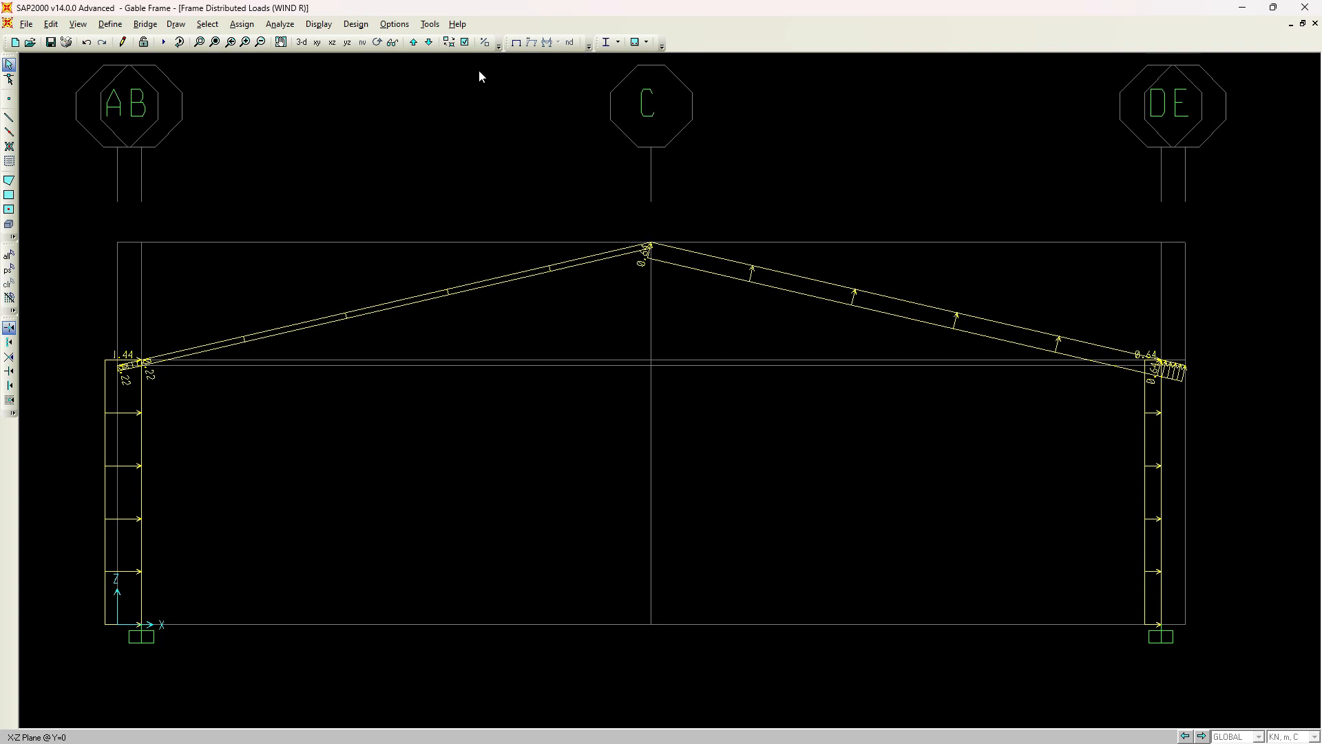
key("F5")
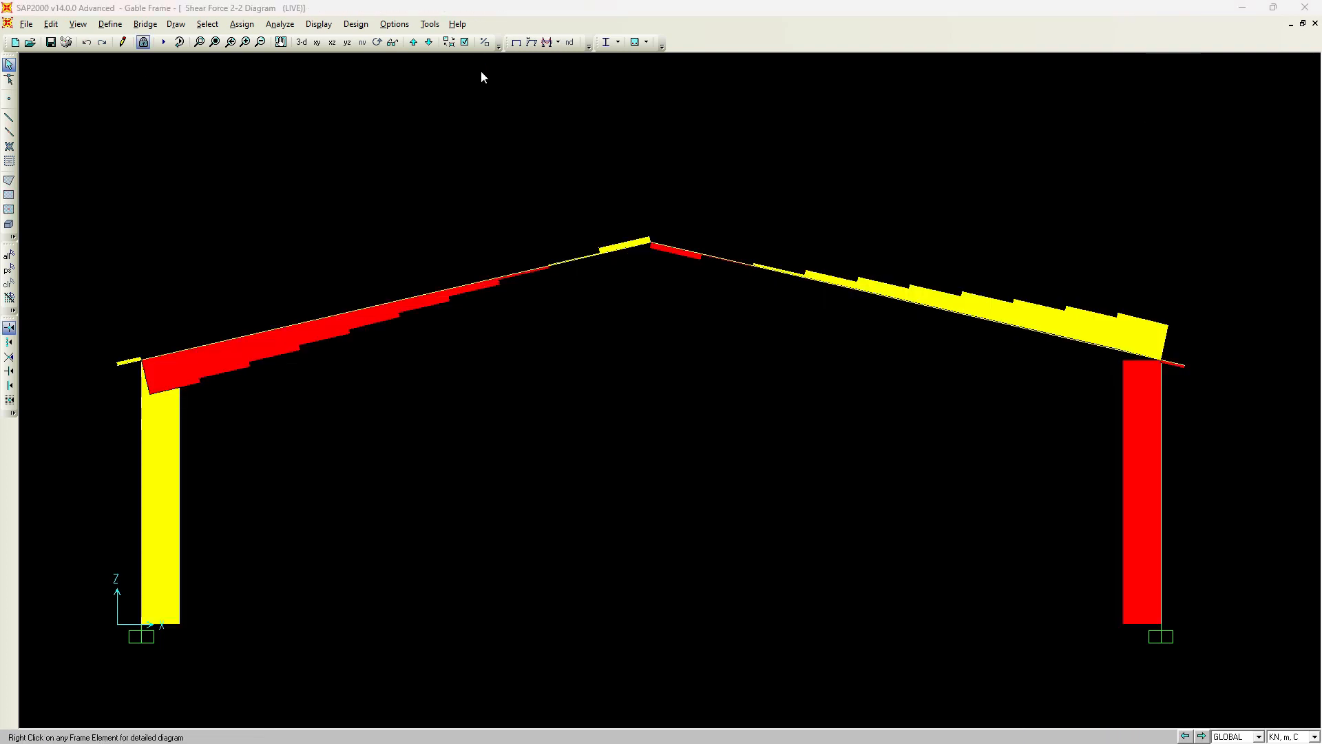
Step: Select the total dead load cell N48 in the Excel sheet's Beban Gempa section and return to SAP2000
left_click(333, 27)
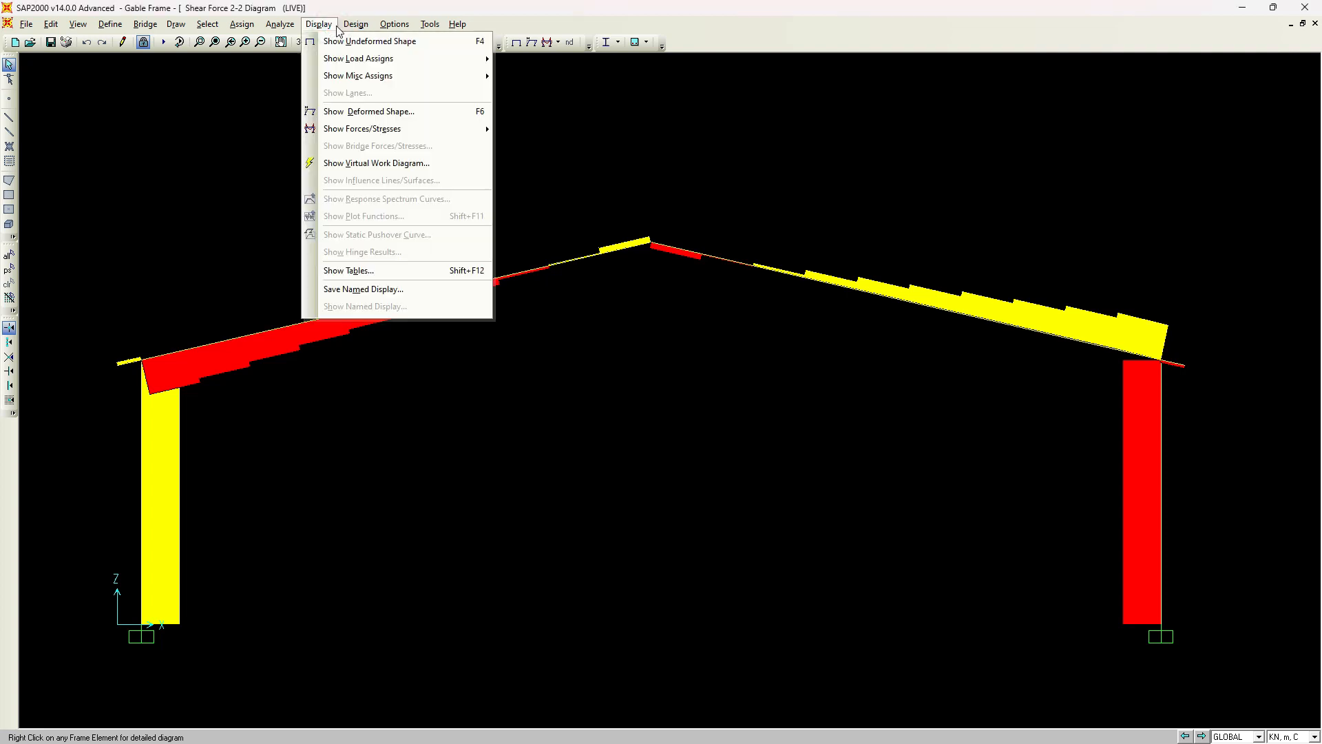
key("alt+Tab")
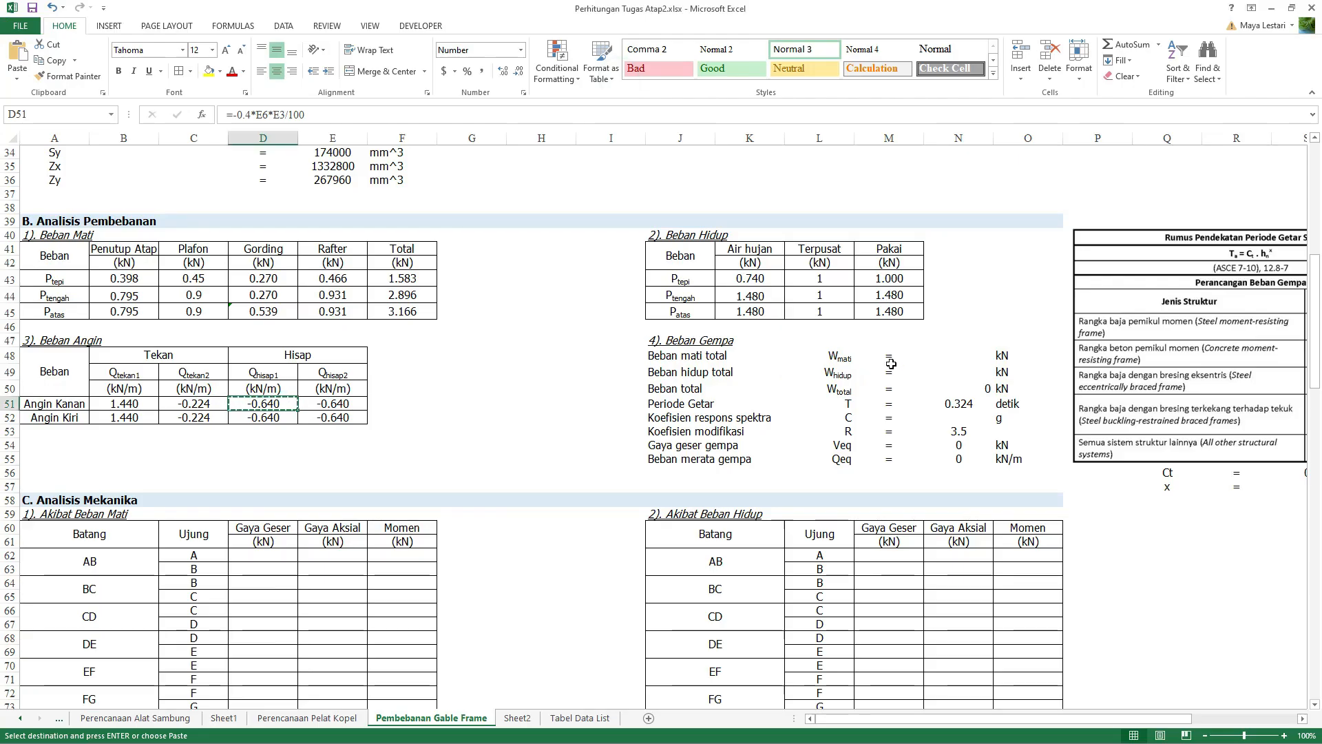
left_click(952, 355)
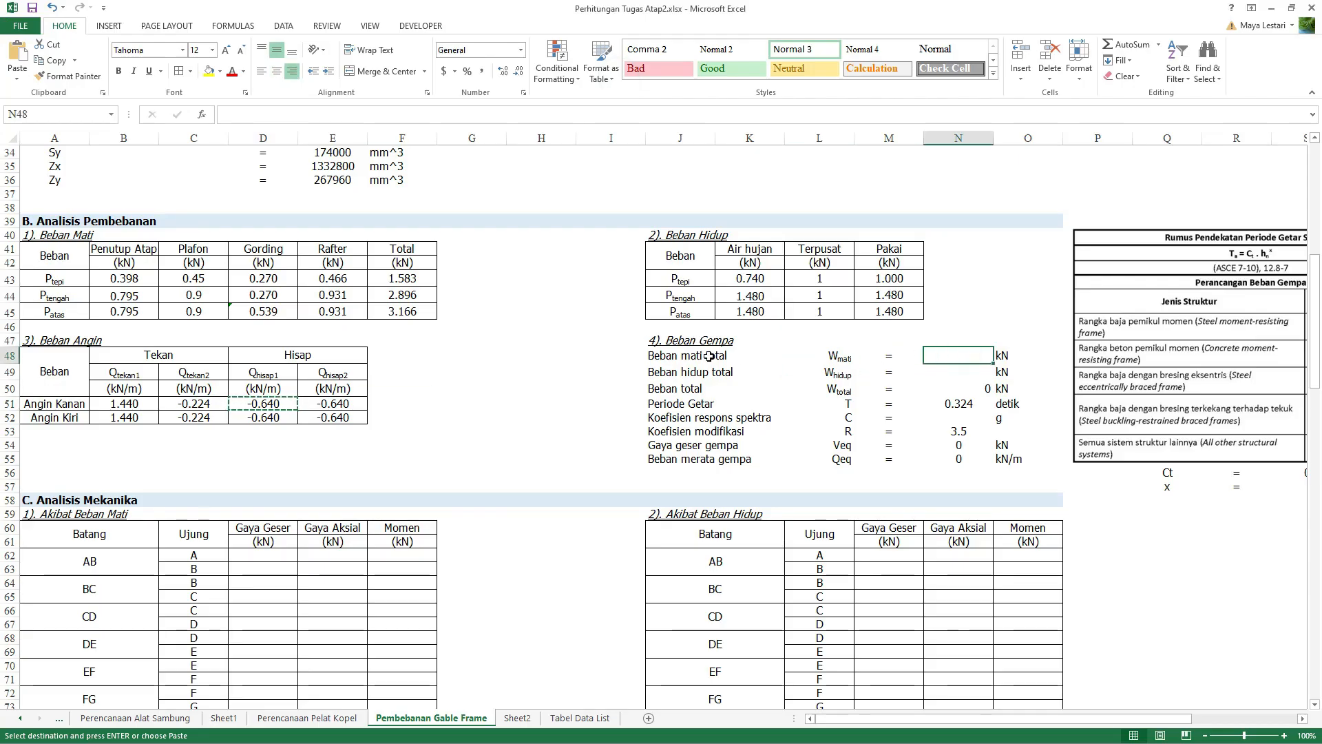
key("alt+Tab")
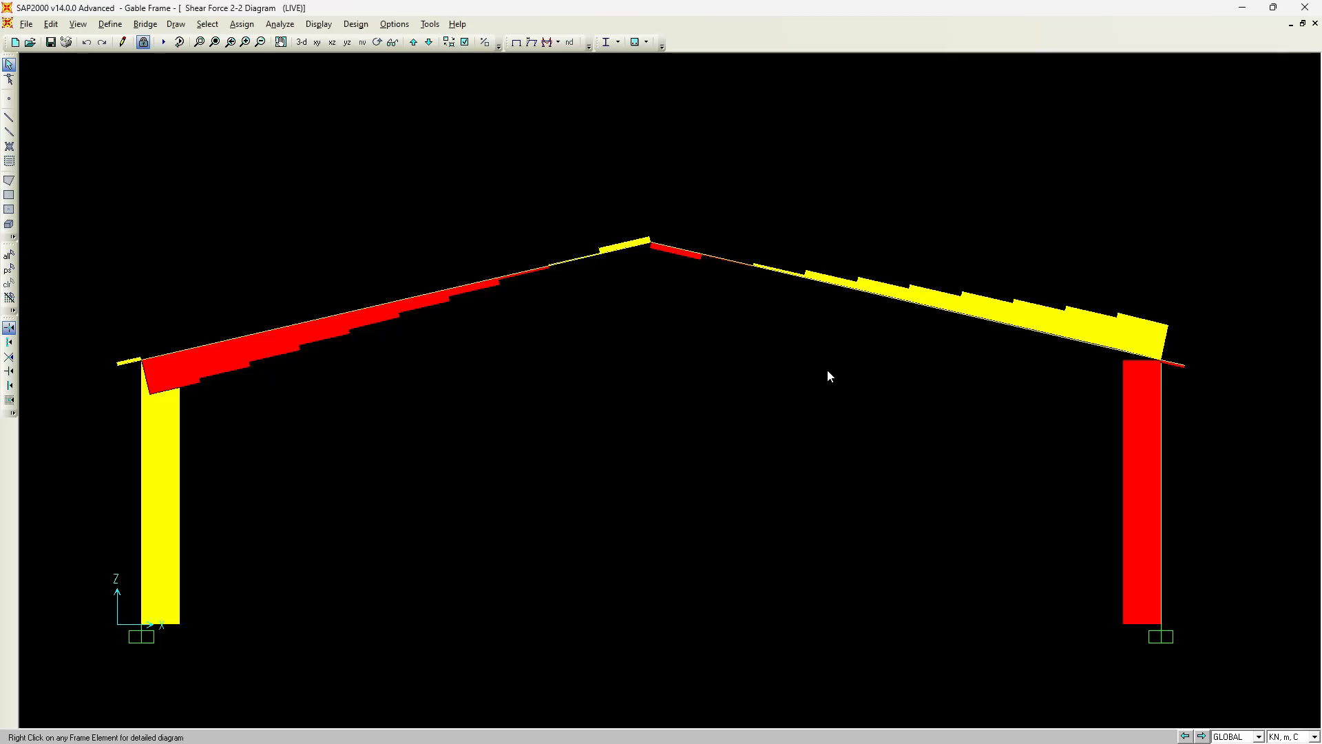
Step: Choose the Base Reactions table from the structure output of the analysis results for display
left_click(286, 25)
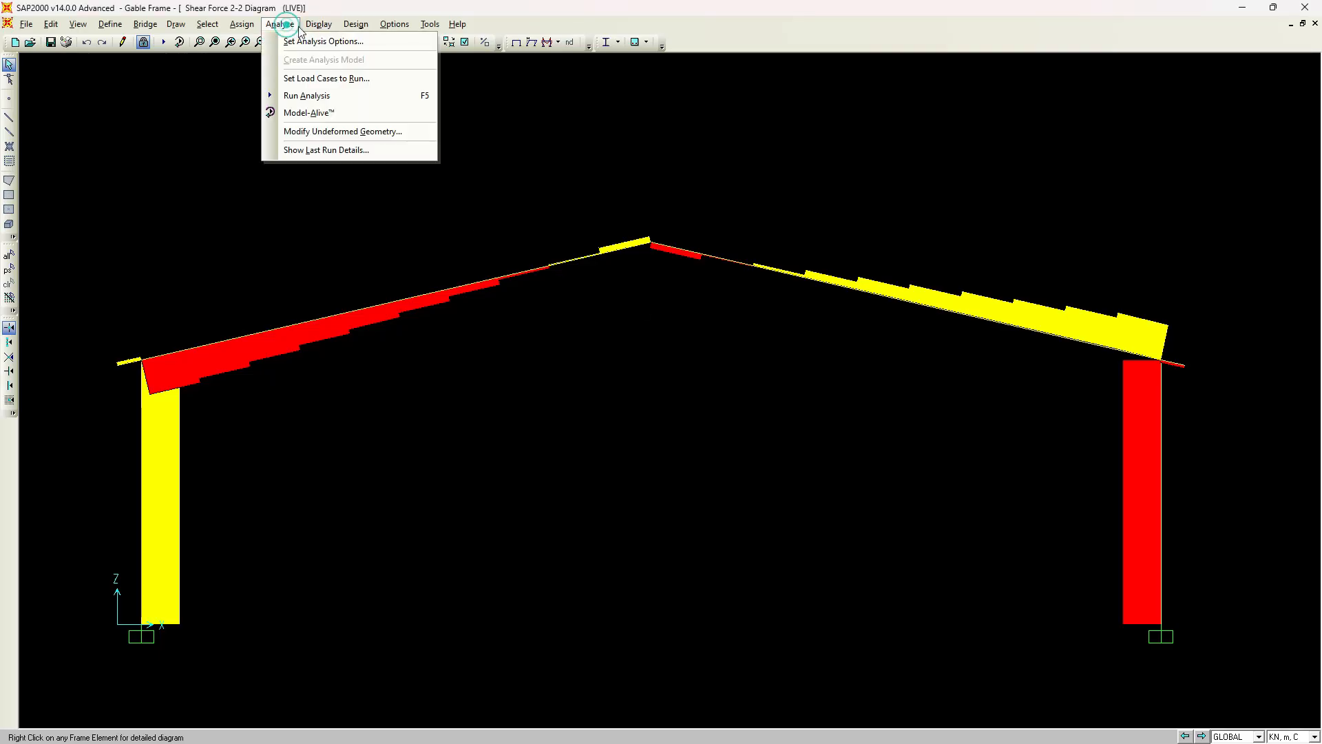
left_click(388, 272)
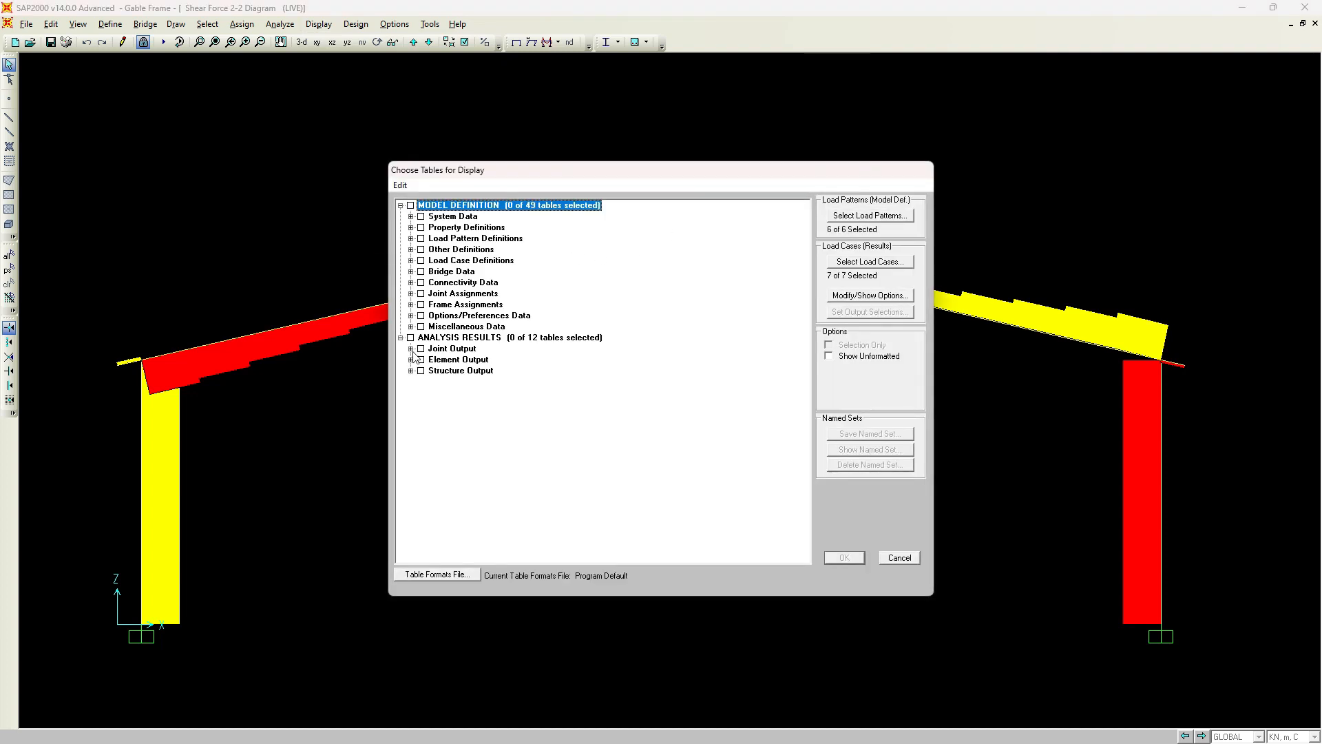
left_click(411, 360)
left_click(411, 360)
left_click(411, 370)
left_click(421, 382)
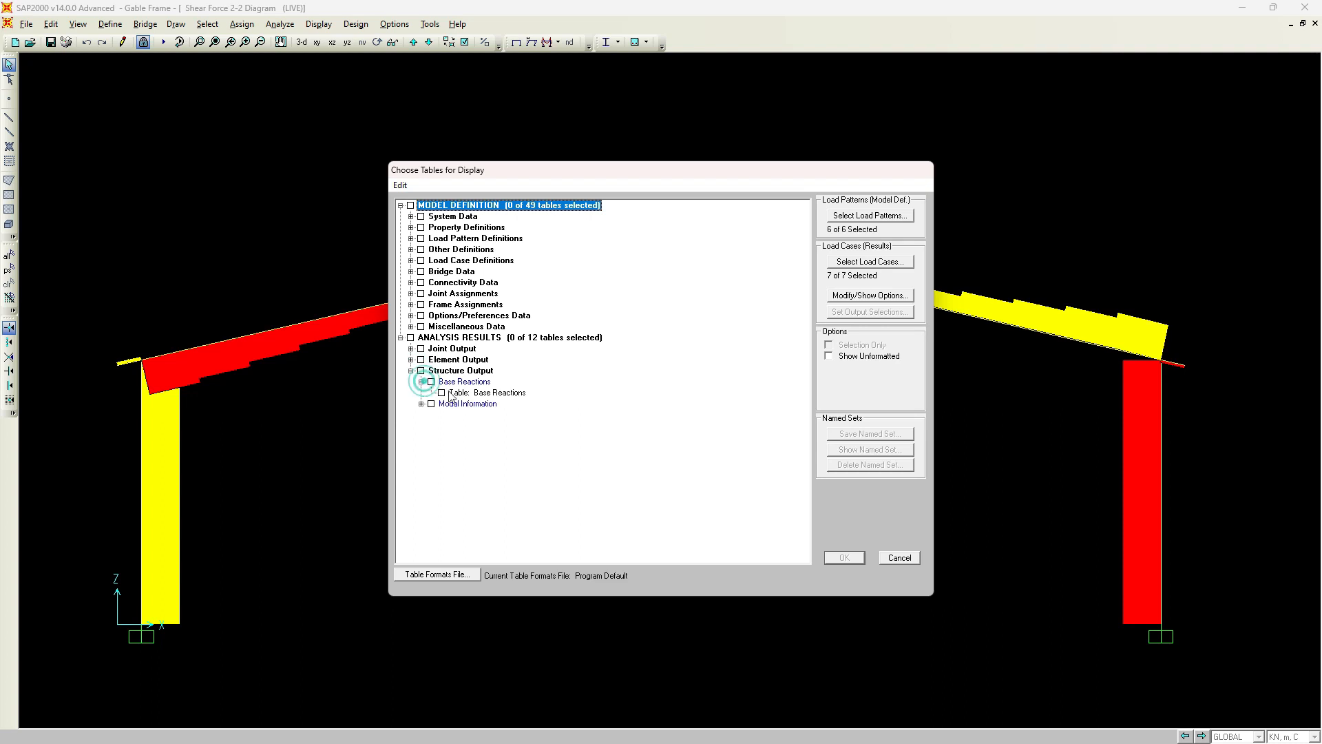
left_click(450, 392)
Step: Limit the Base Reactions output to the DEAD and LIVE load cases and display the table
left_click(870, 262)
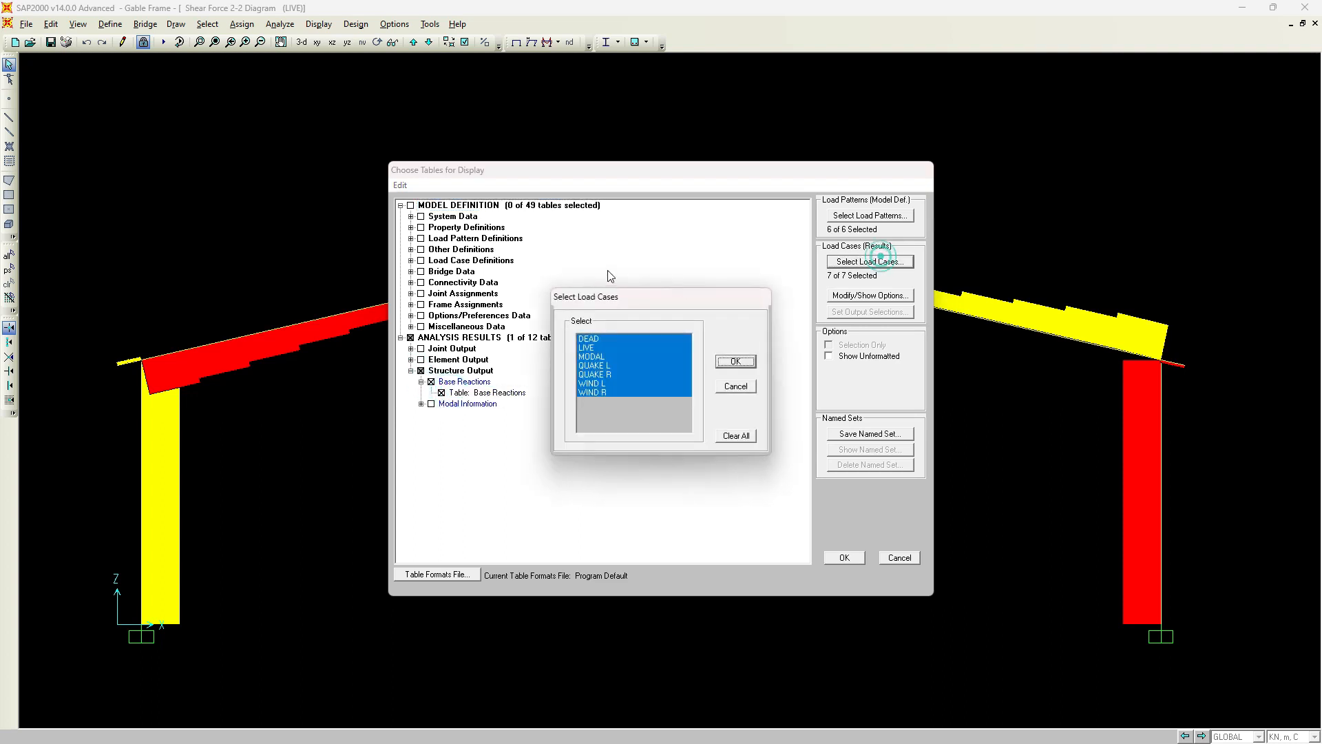
left_click(602, 338)
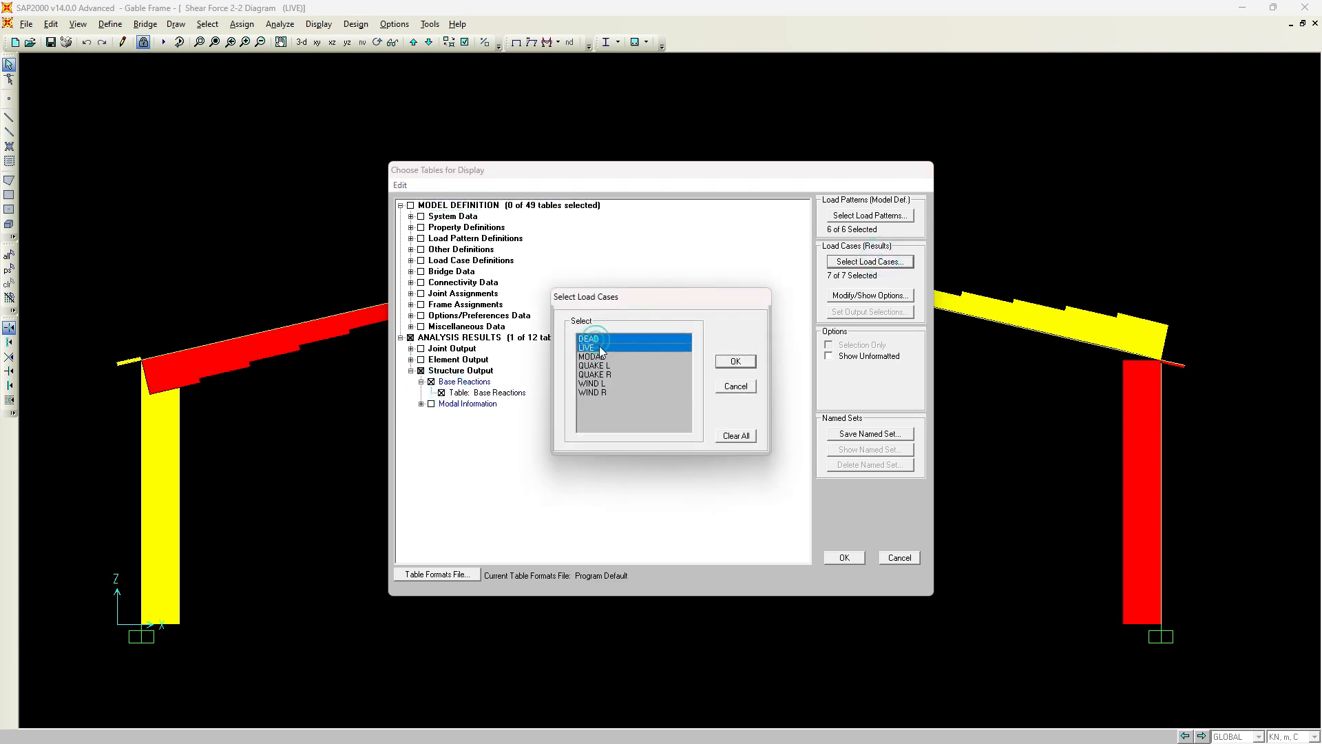
left_click(745, 361)
left_click(847, 554)
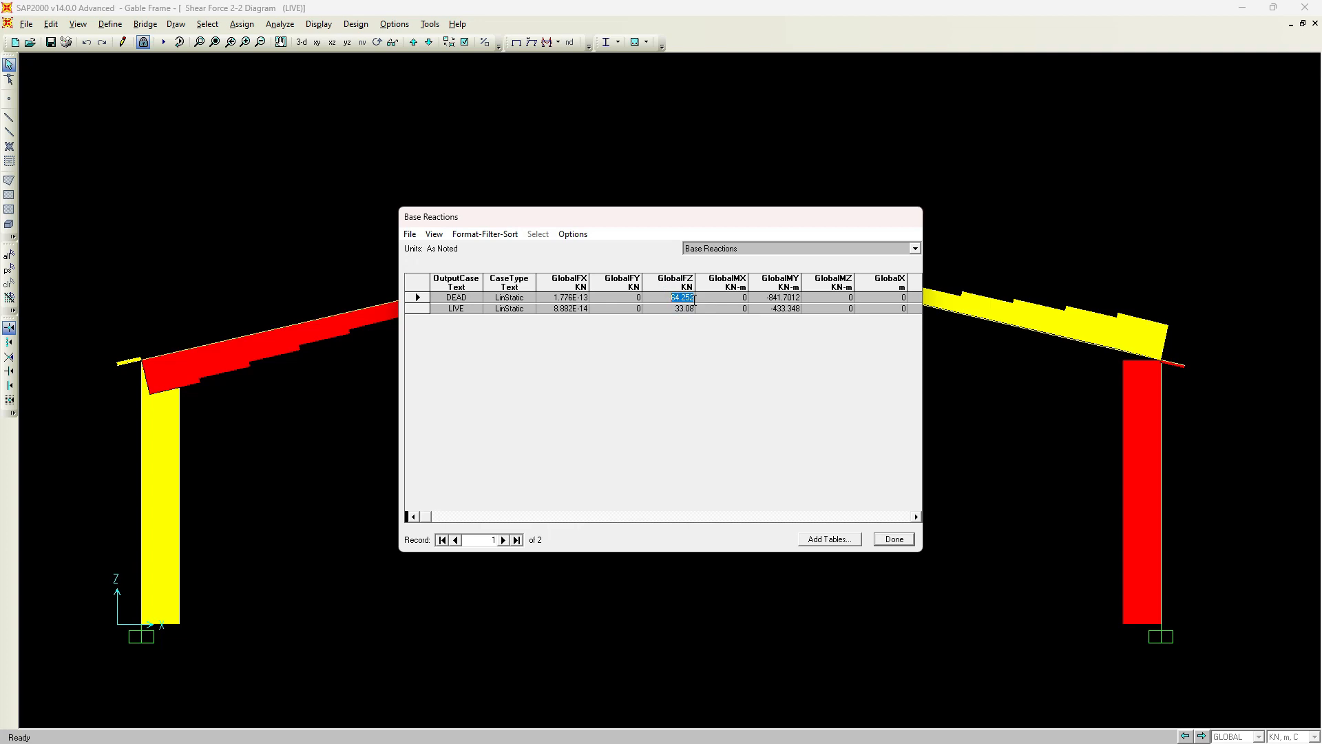
Step: Copy the DEAD and LIVE GlobalFZ base reactions, 64.252 and 33.08 kN, into Excel cells N48 and N49
key("alt+Tab")
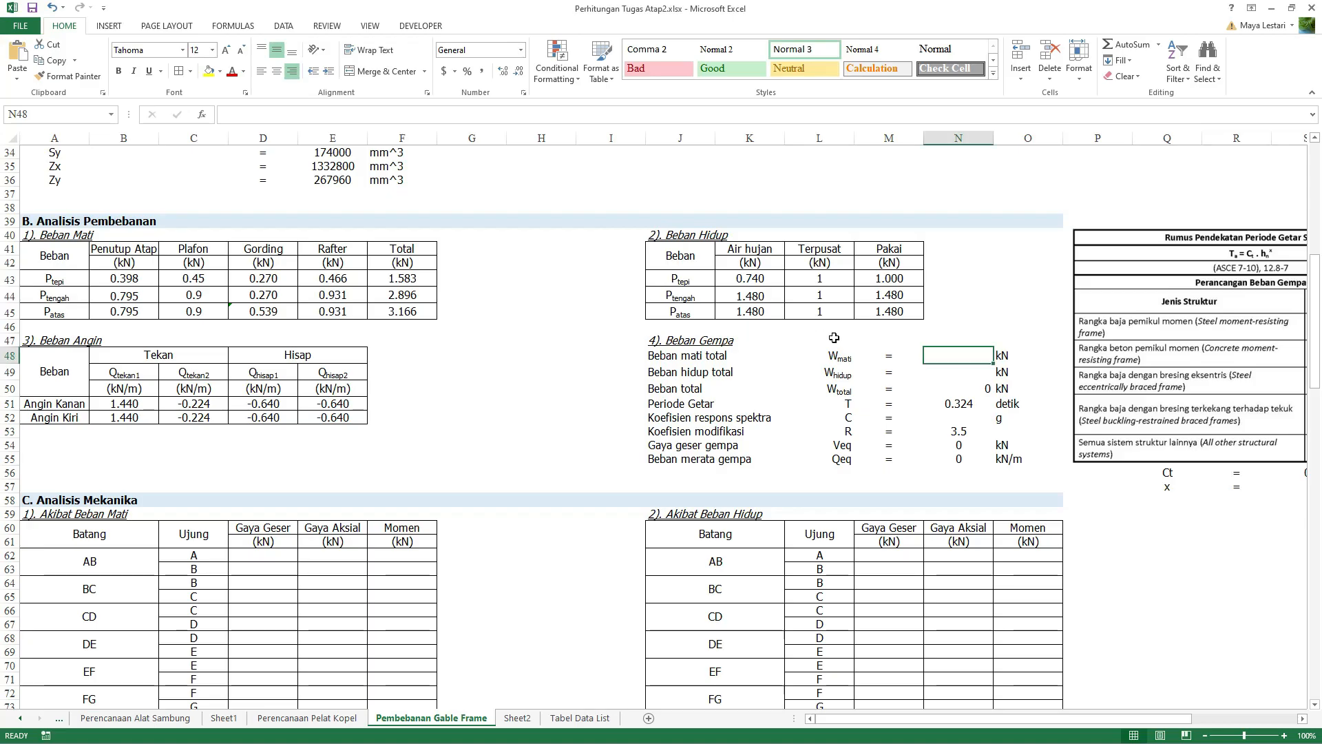
key("ctrl+v")
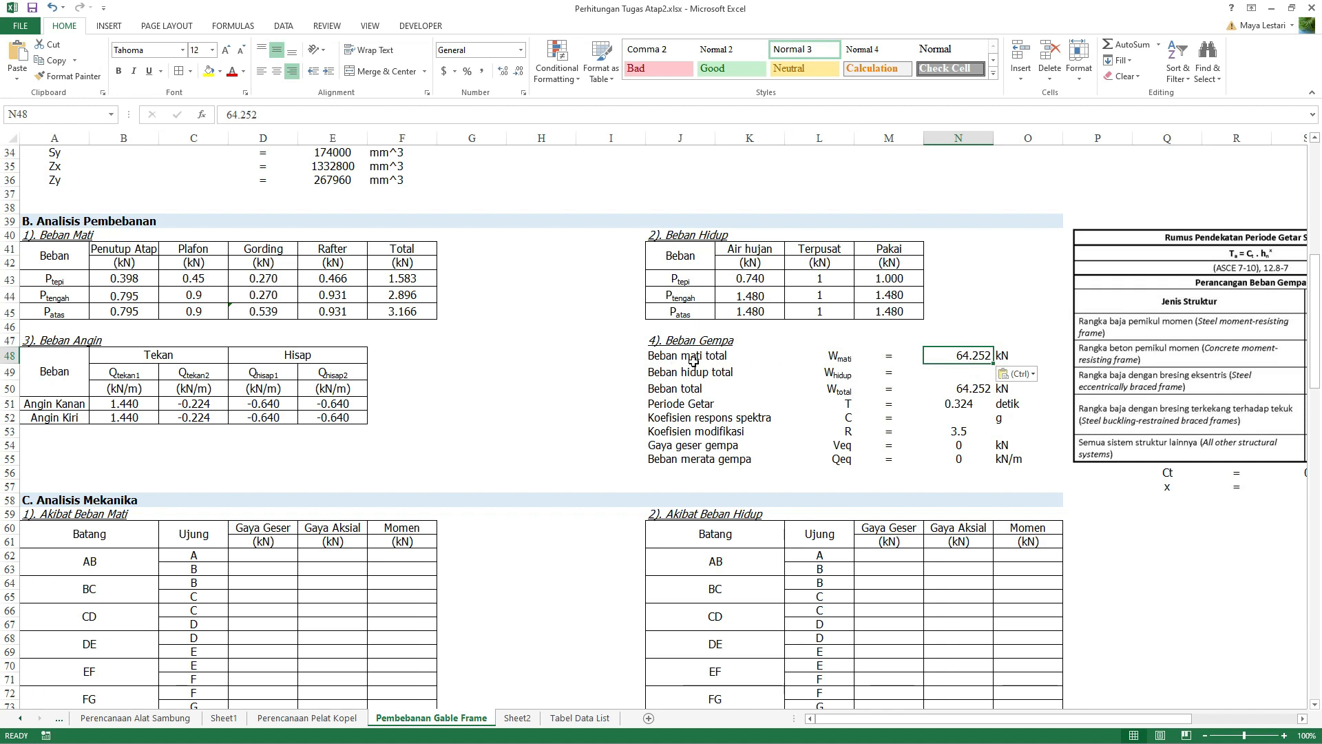
key("alt+Tab")
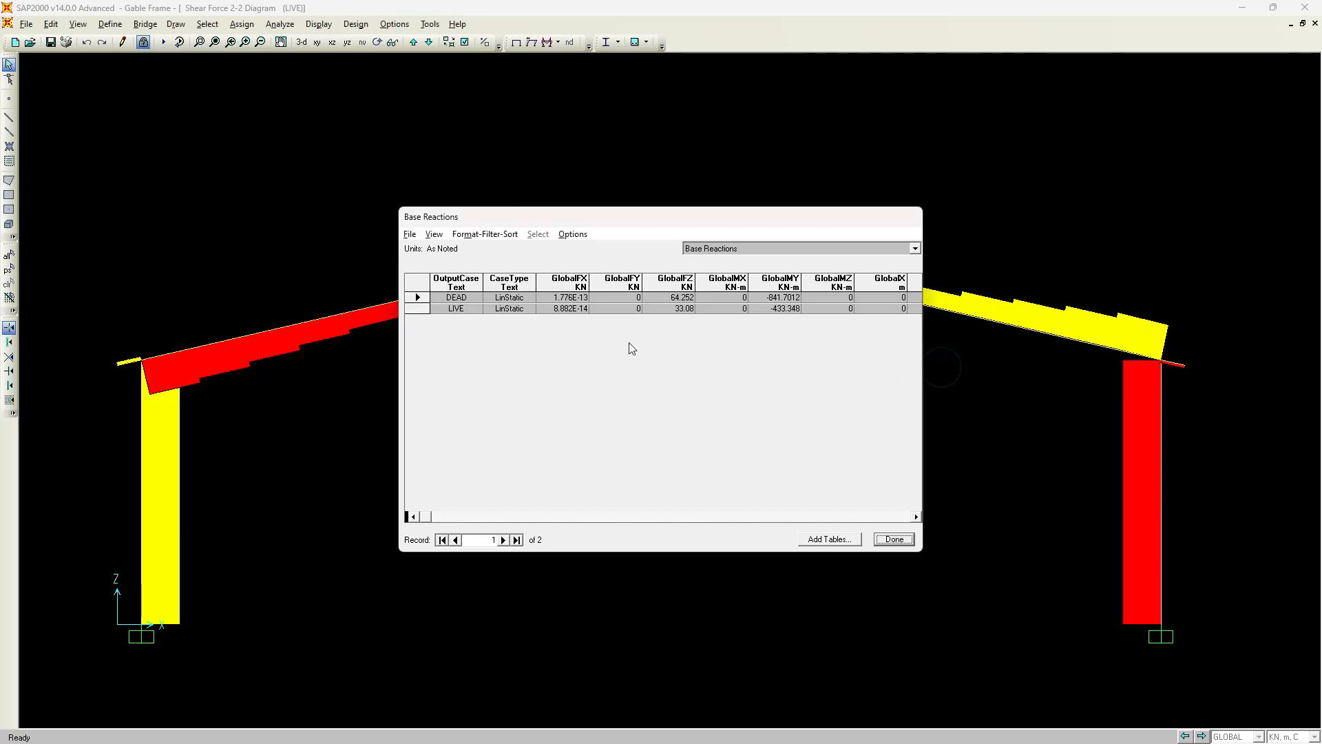
left_click(681, 309)
key("ctrl+c")
key("alt+Tab")
key("ctrl+v")
Step: Examine the total load formula in N50 and the vibration period formula in N51 beside the Ct reference table
left_click(987, 395)
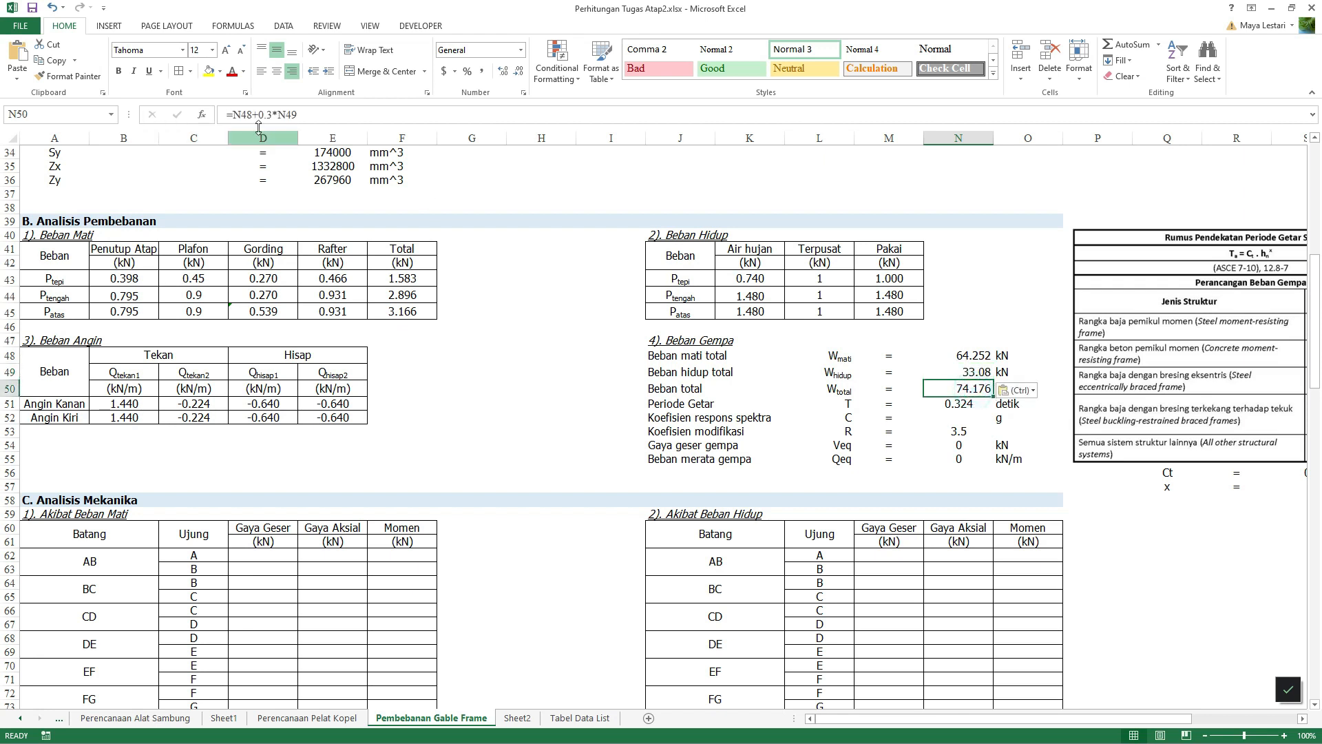
left_click(957, 416)
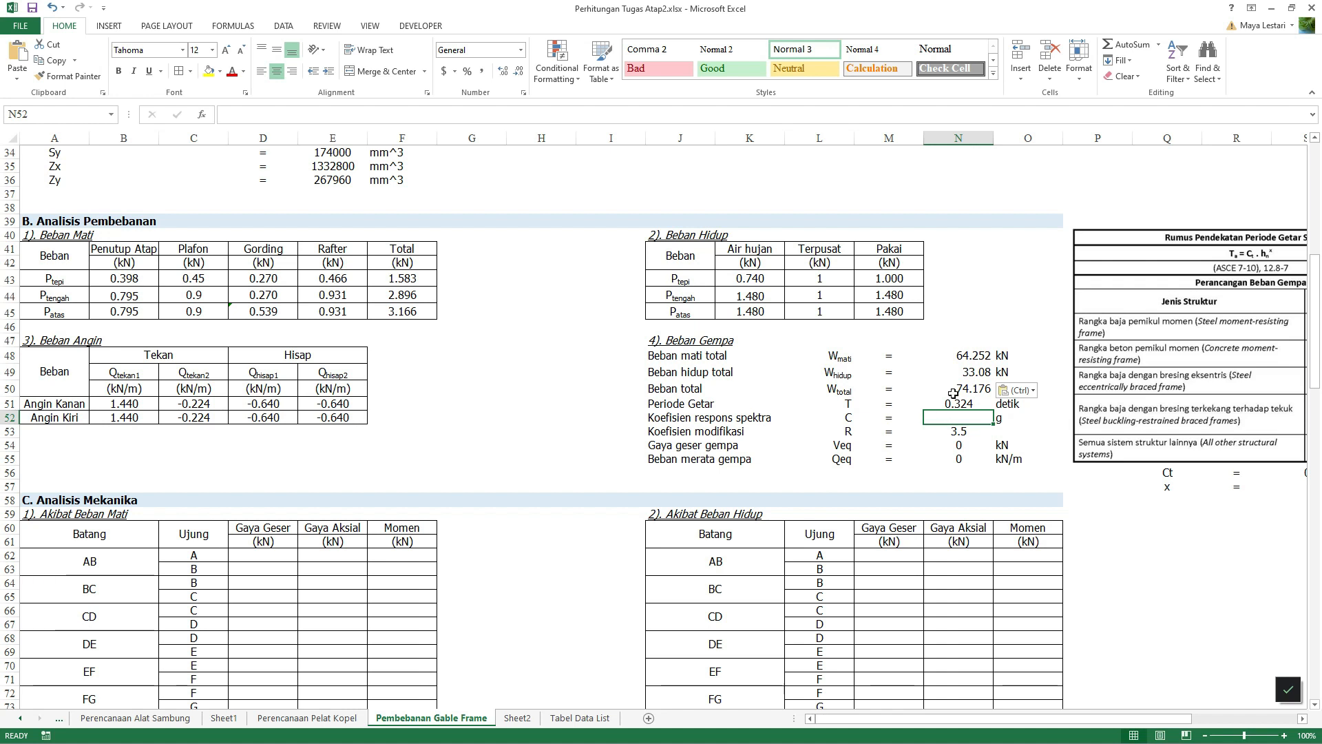
left_click_drag(957, 717, 1032, 710)
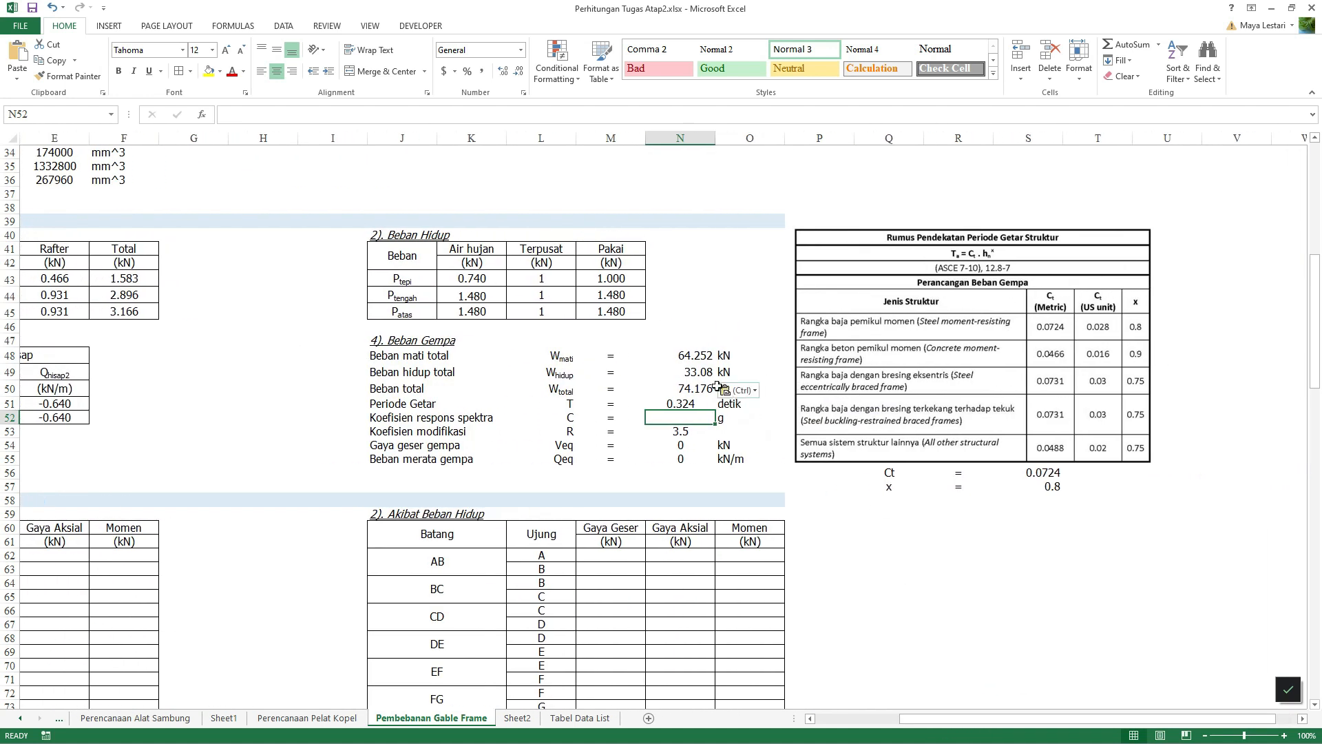
left_click(668, 390)
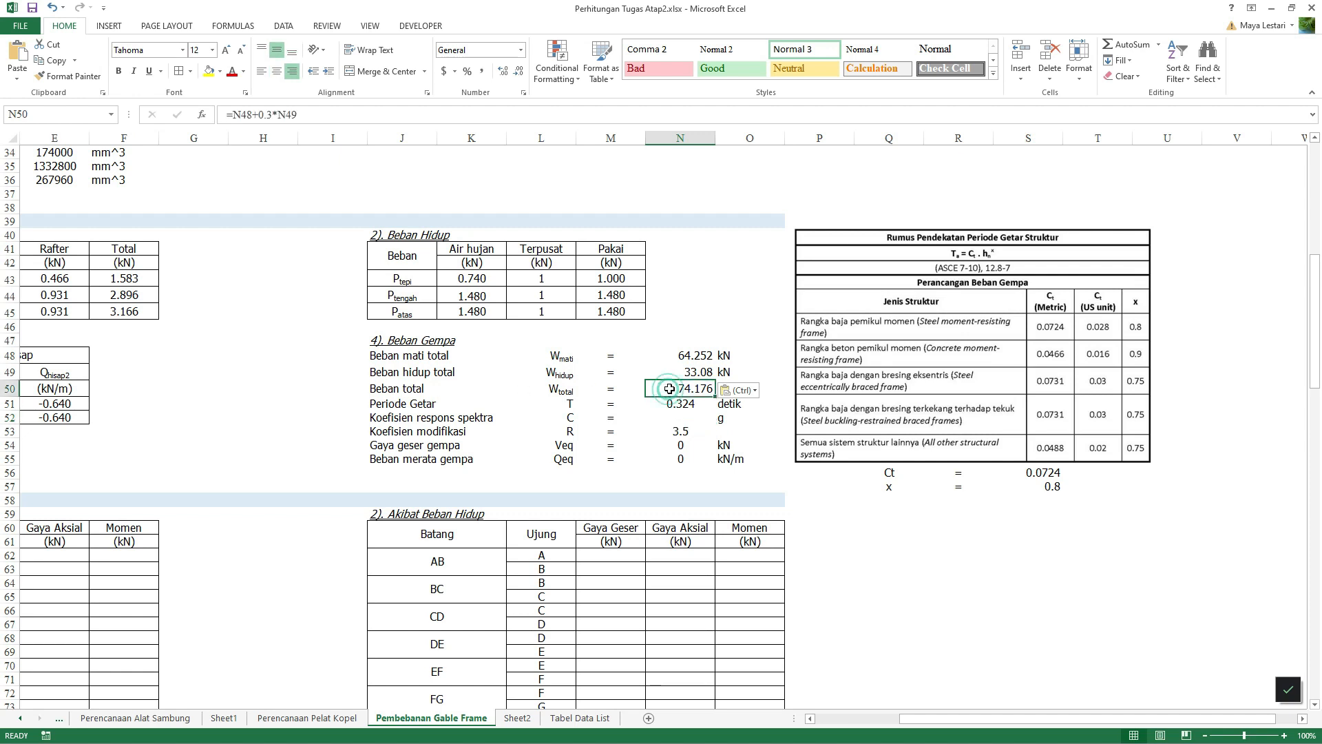
left_click(678, 403)
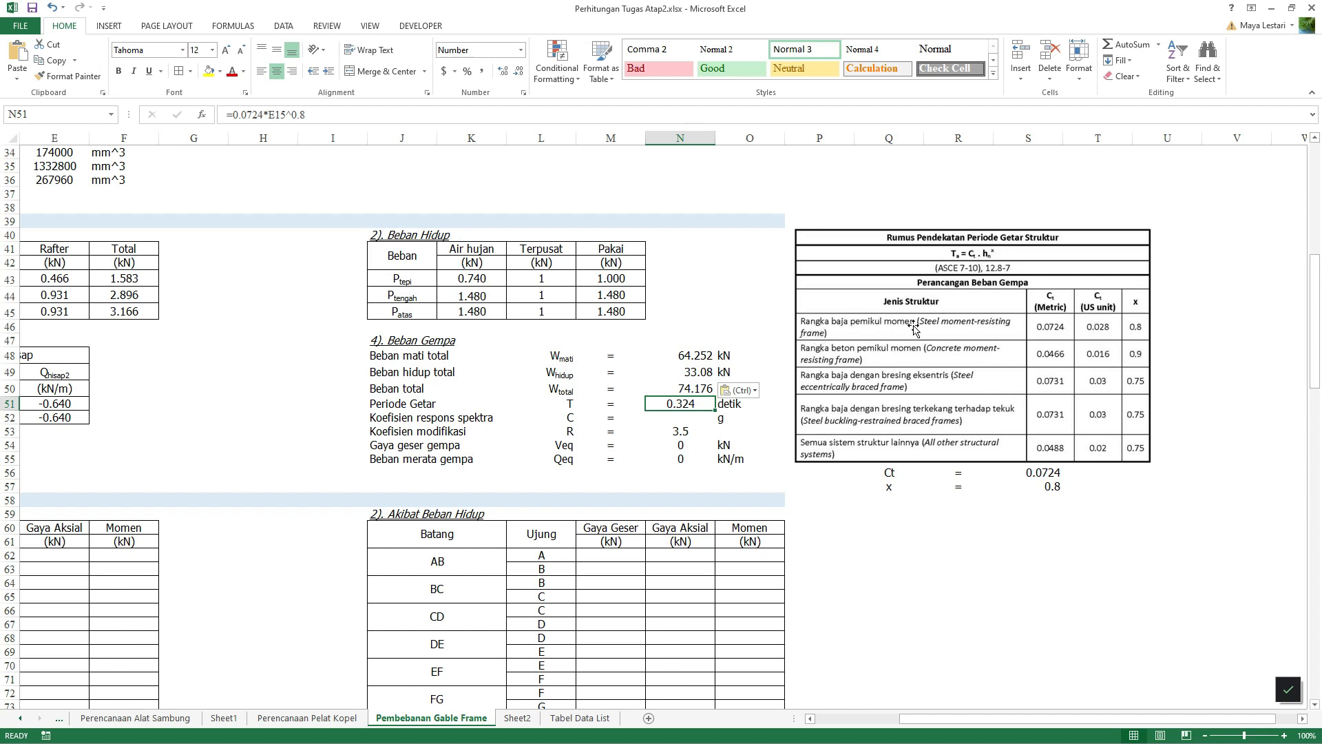
Step: Draw a rectangle about 0.39 by 5.34 inches over the steel moment-resisting frame row of the period formula table
left_click(122, 26)
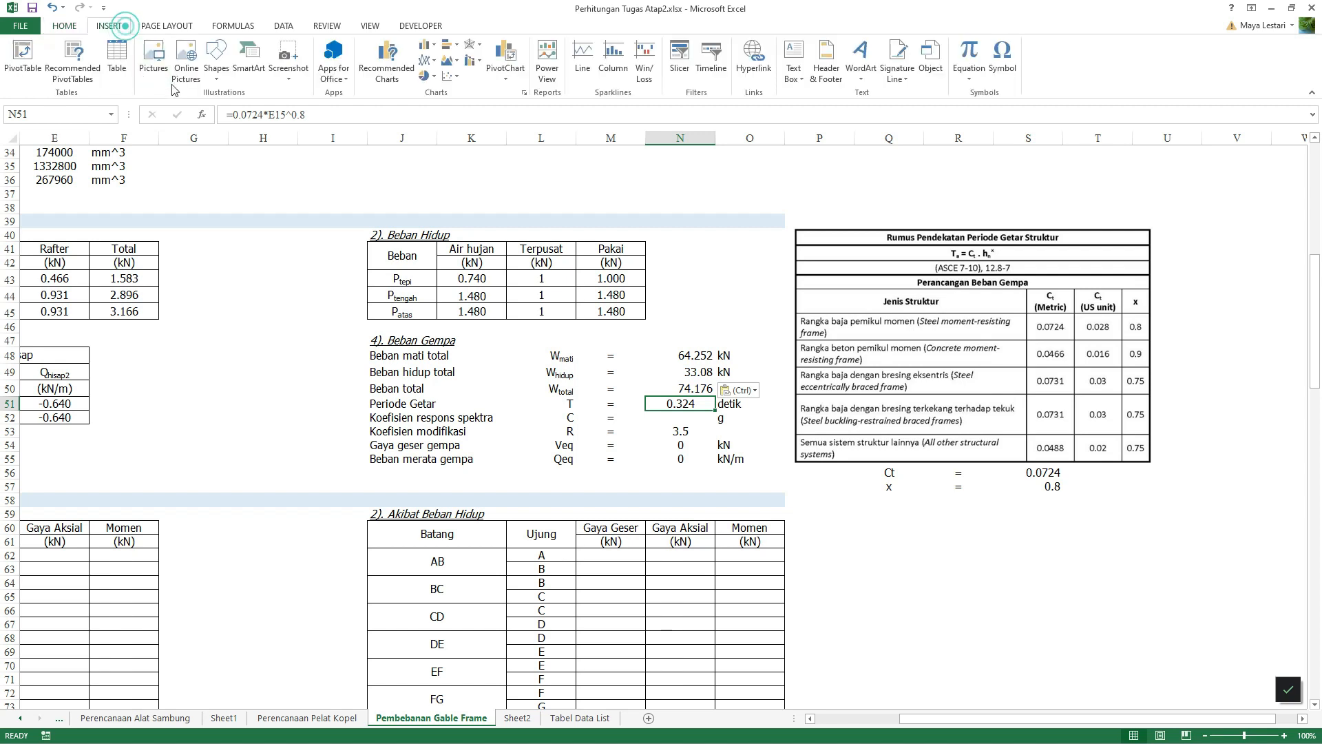
left_click(208, 75)
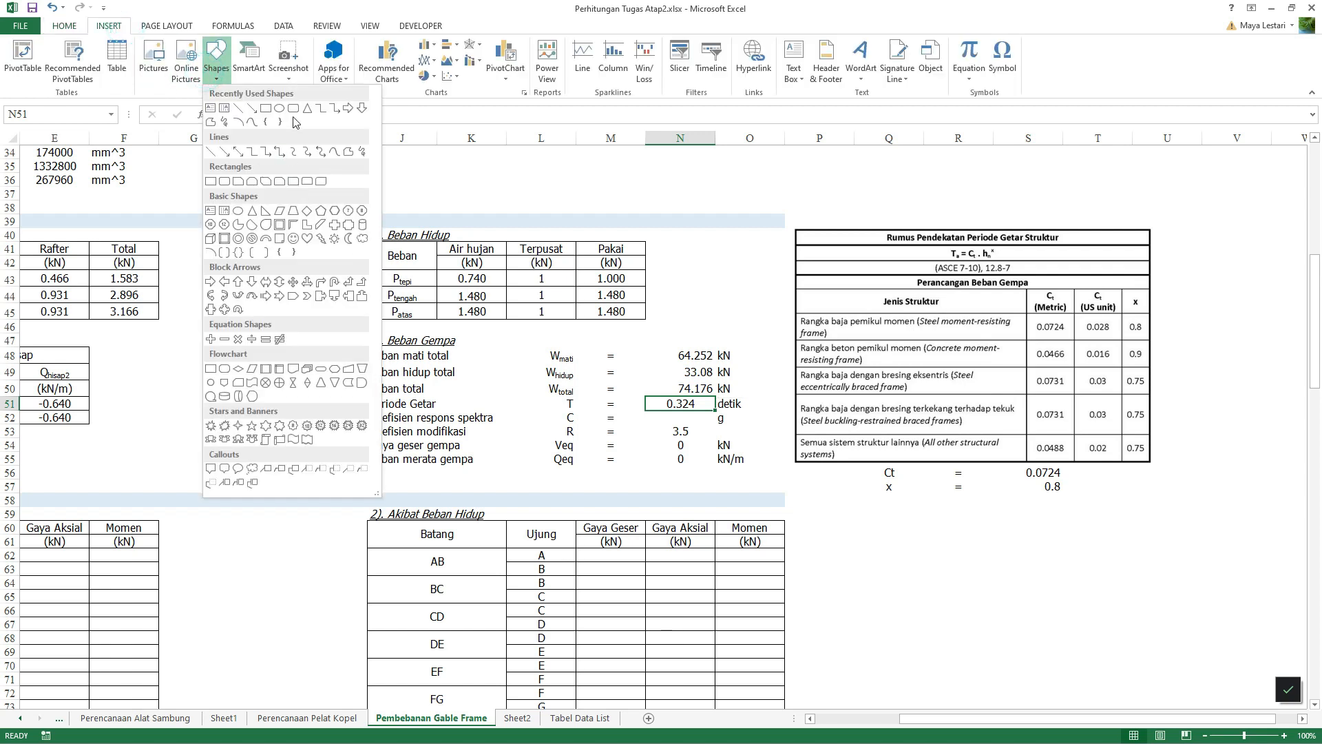
left_click(279, 108)
left_click(217, 69)
left_click(256, 109)
left_click_drag(793, 313, 1148, 341)
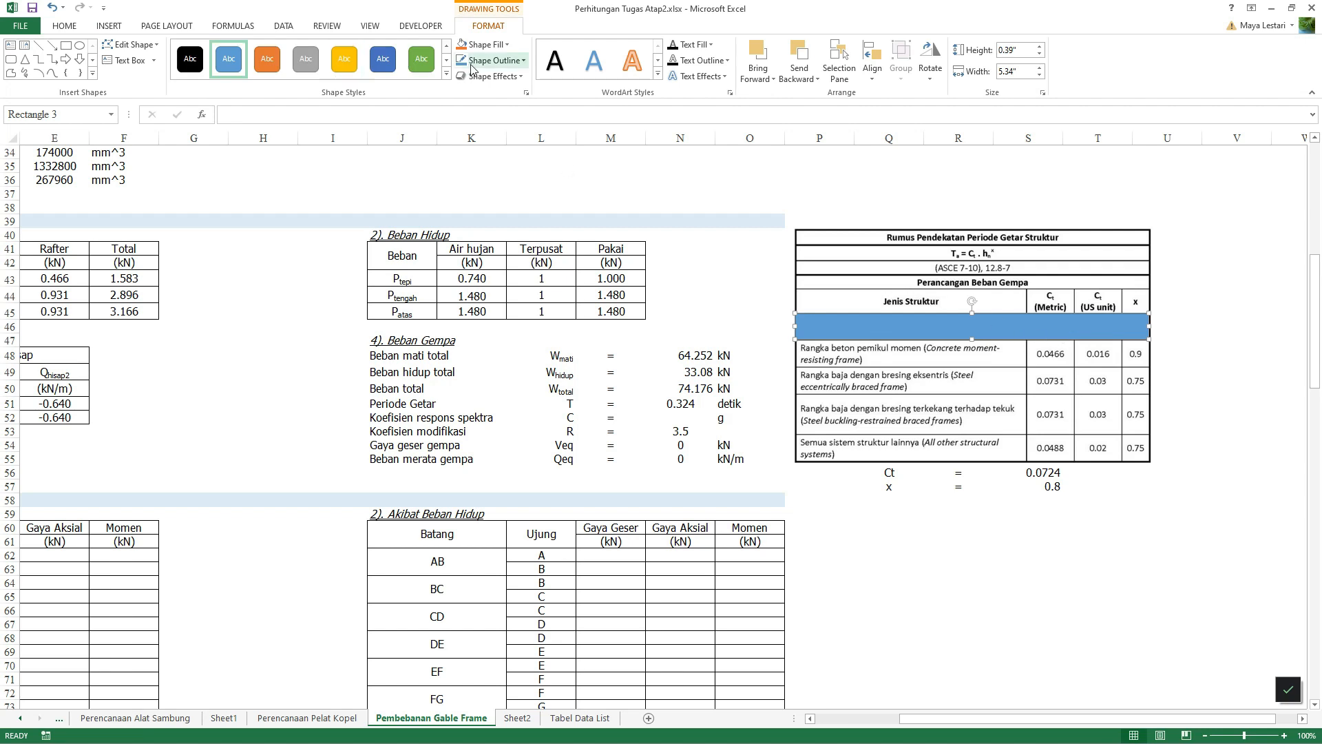
Step: Remove the rectangle's fill and give it a red outline so it frames the table row
left_click(486, 44)
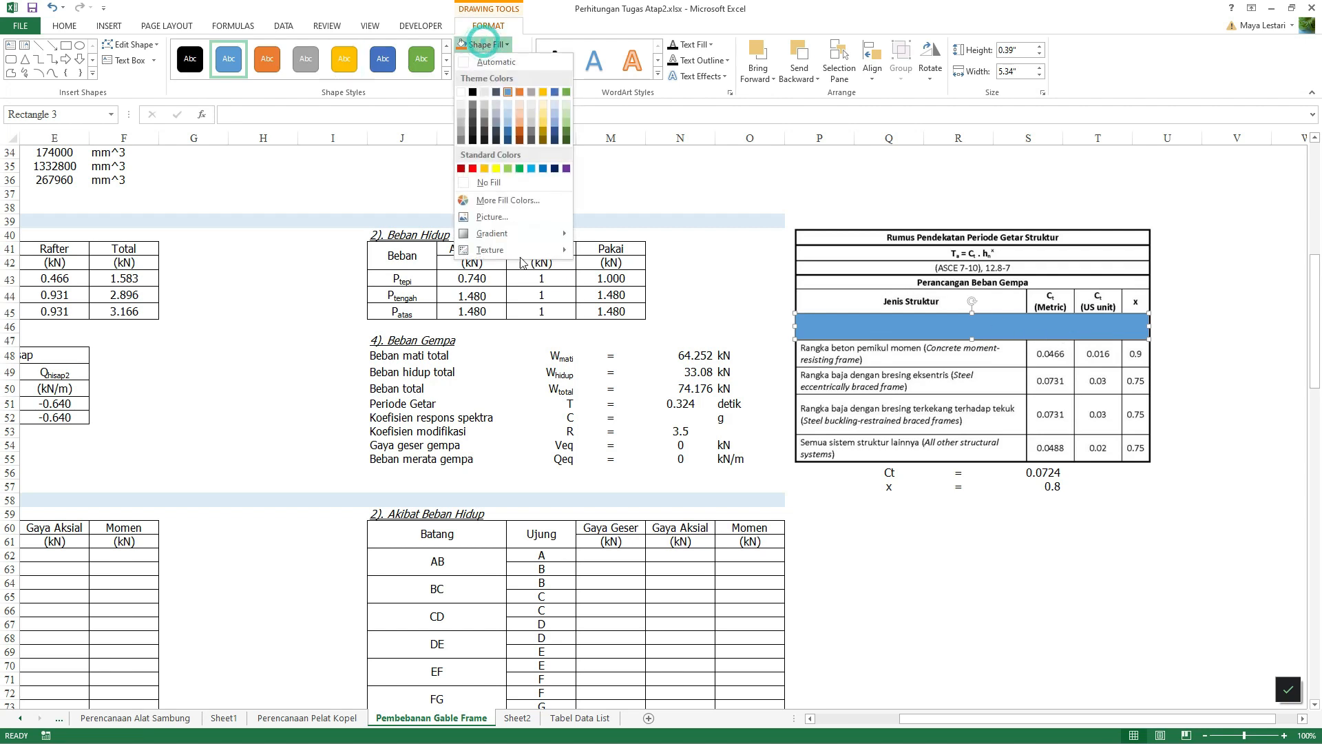
left_click(499, 186)
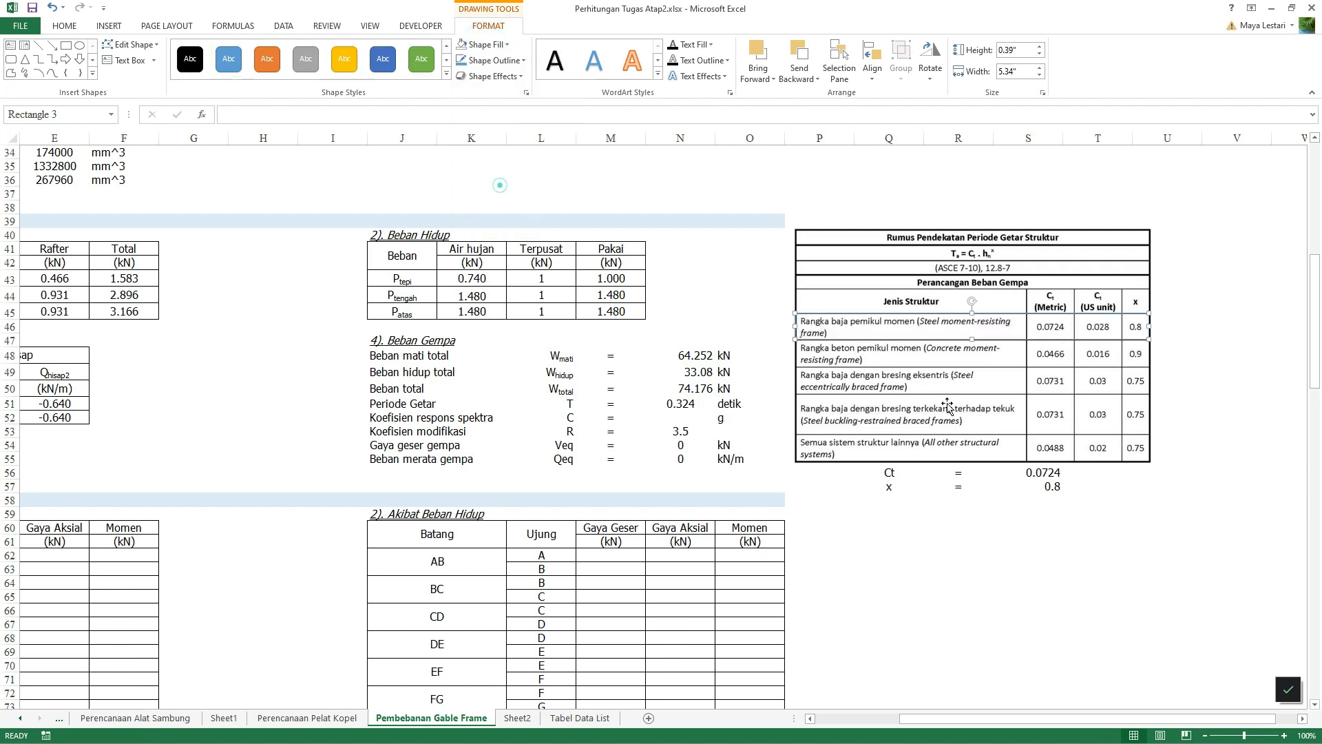
left_click(490, 58)
left_click(473, 184)
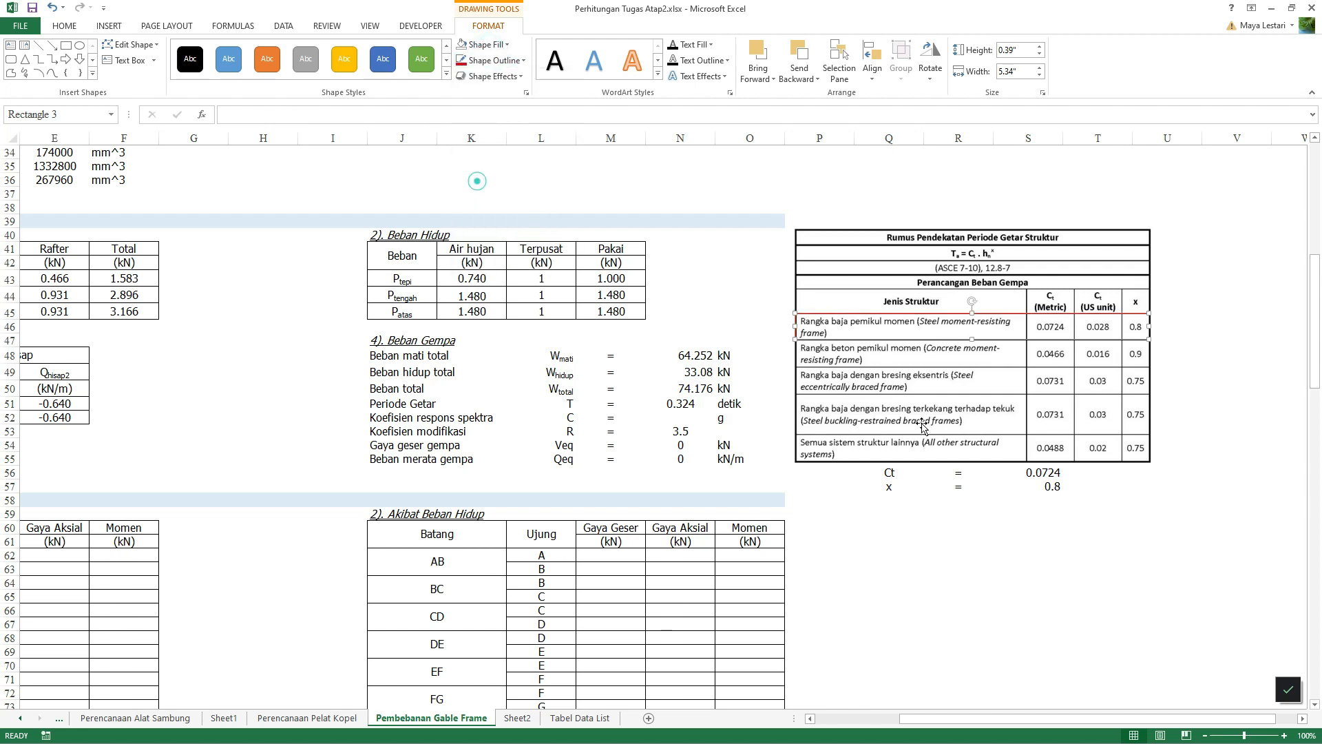
left_click(990, 485)
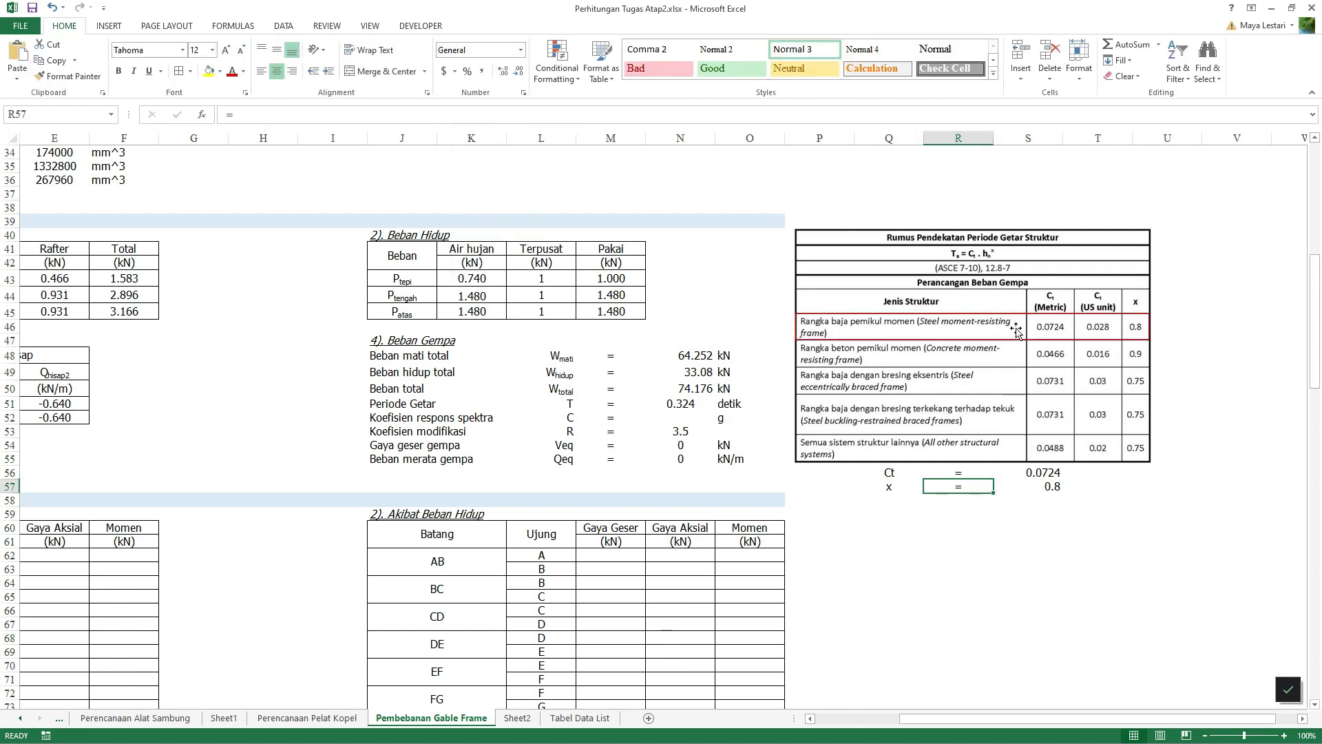
Step: Check the Ct value in S56 against the coefficient and exponent used in the period formula in N51
left_click(1036, 475)
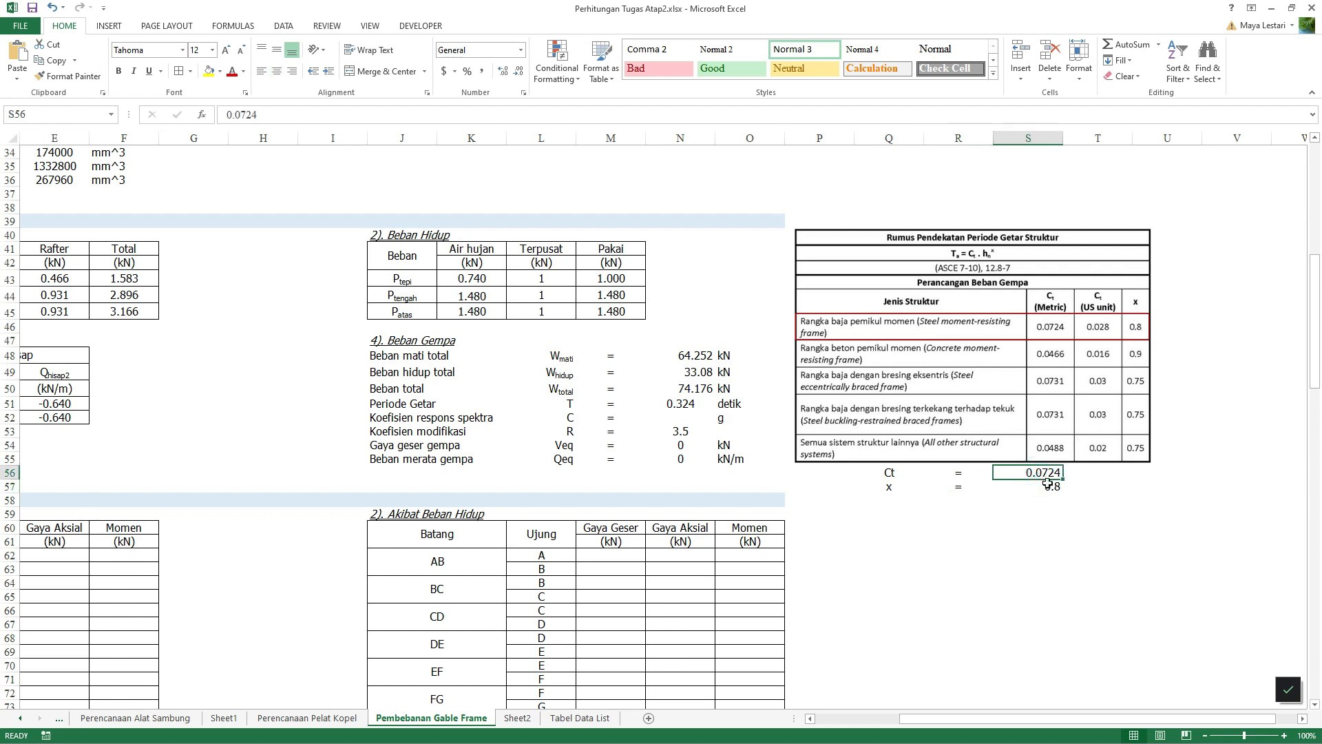
left_click(678, 403)
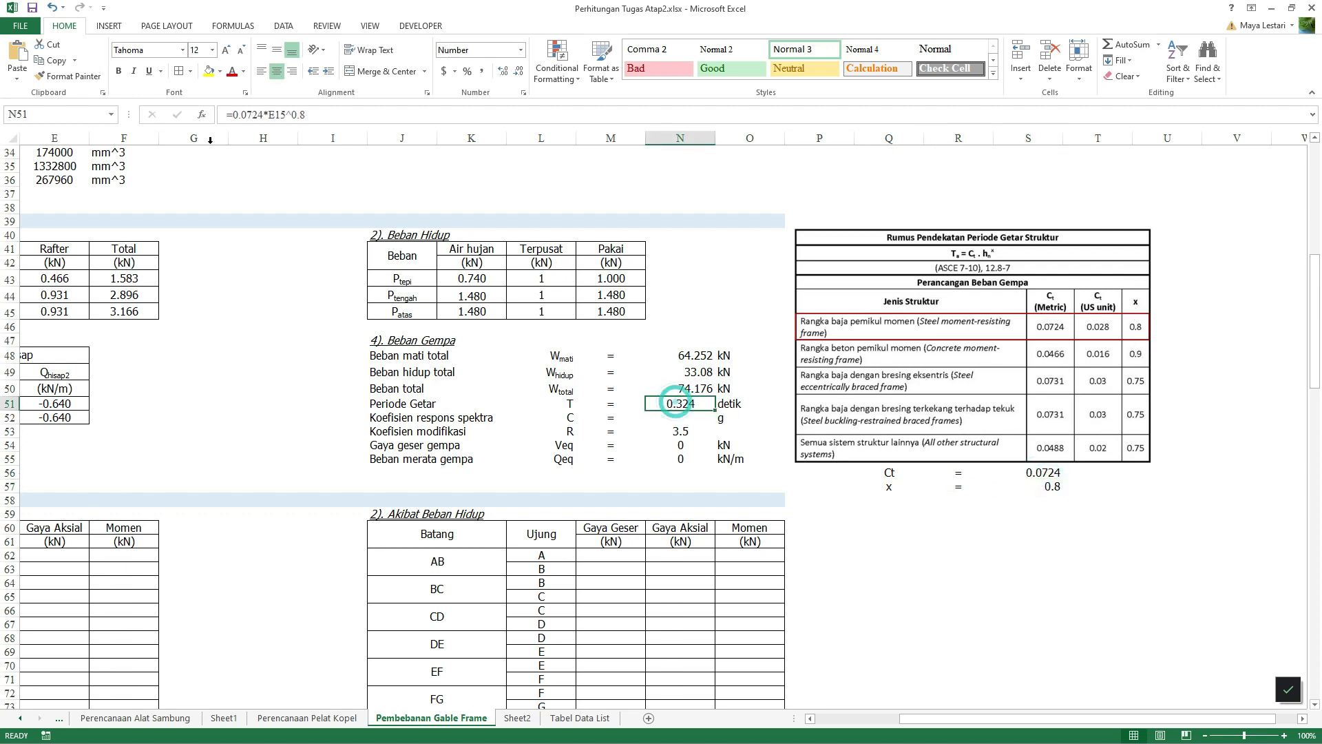
left_click(275, 114)
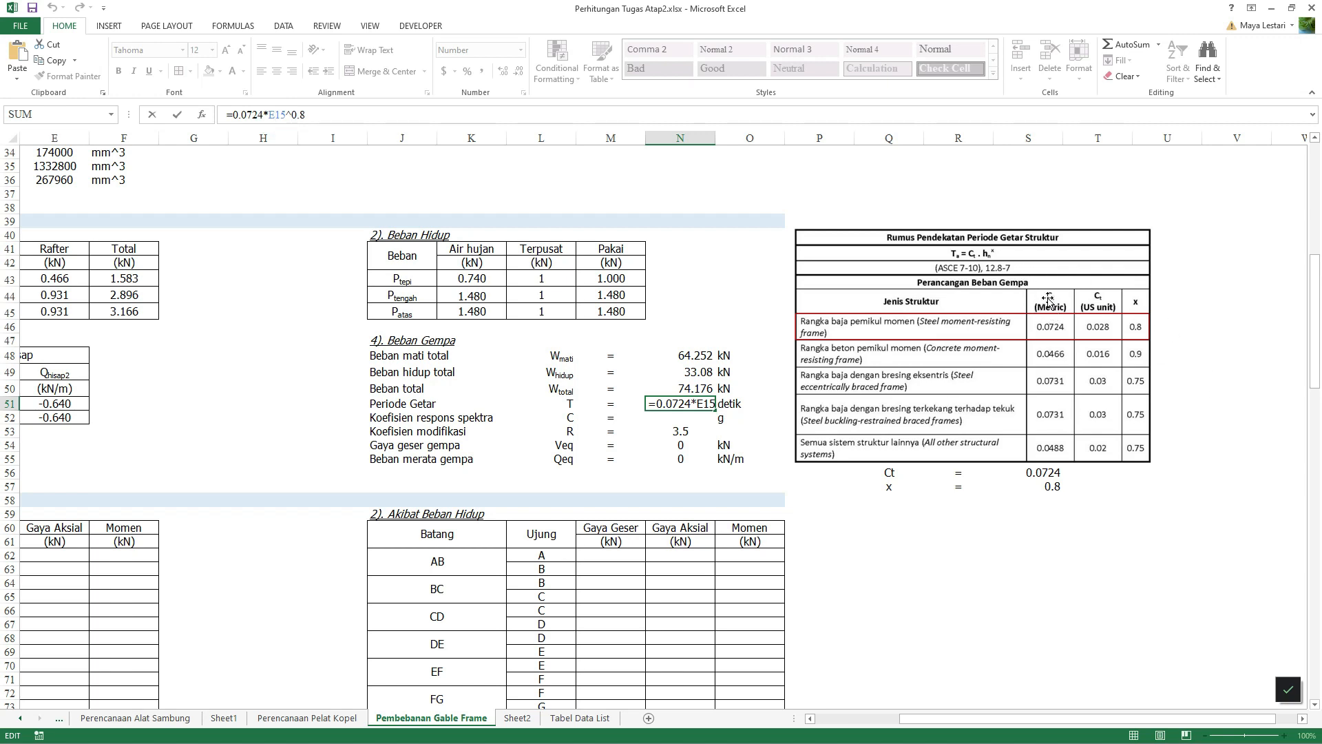
key("ctrl+Return")
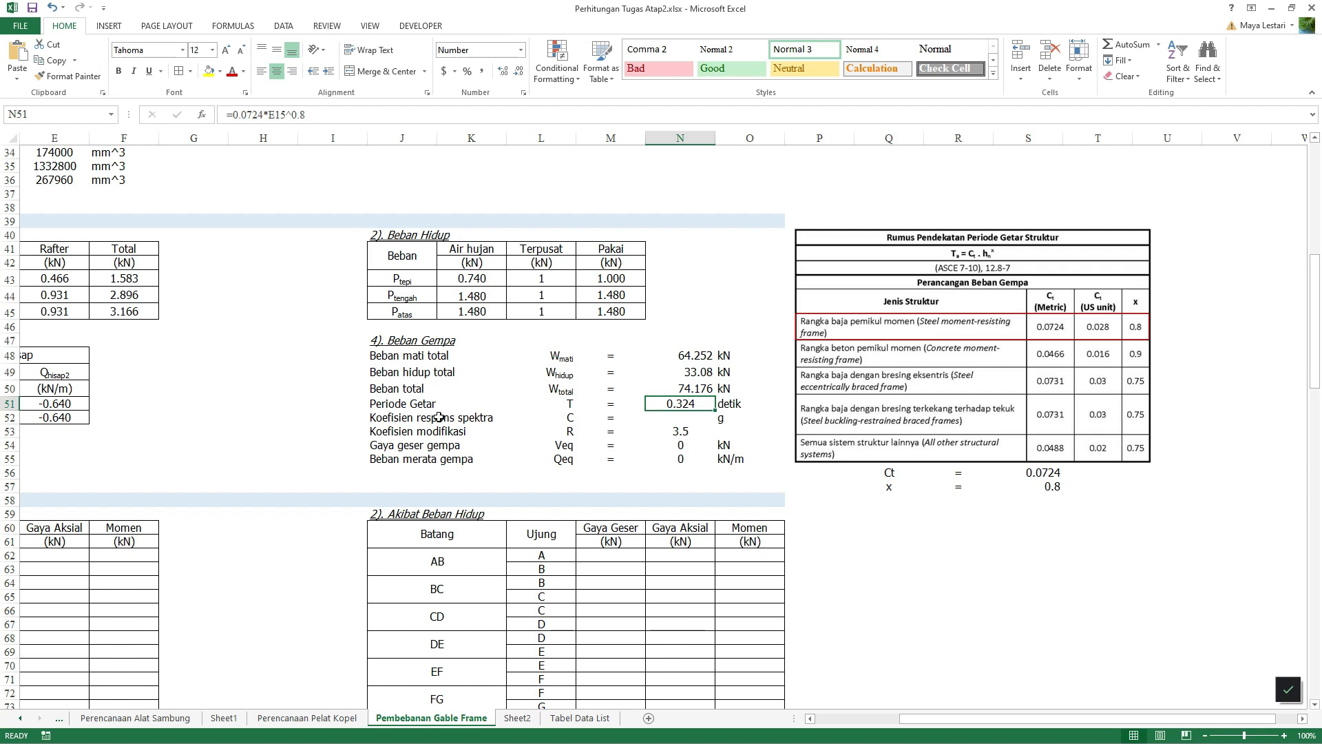
Step: Select the response spectrum coefficient cell N52, switch to the Desain Spektra Indonesia page in Chrome and choose Koordinat as input type
left_click(681, 420)
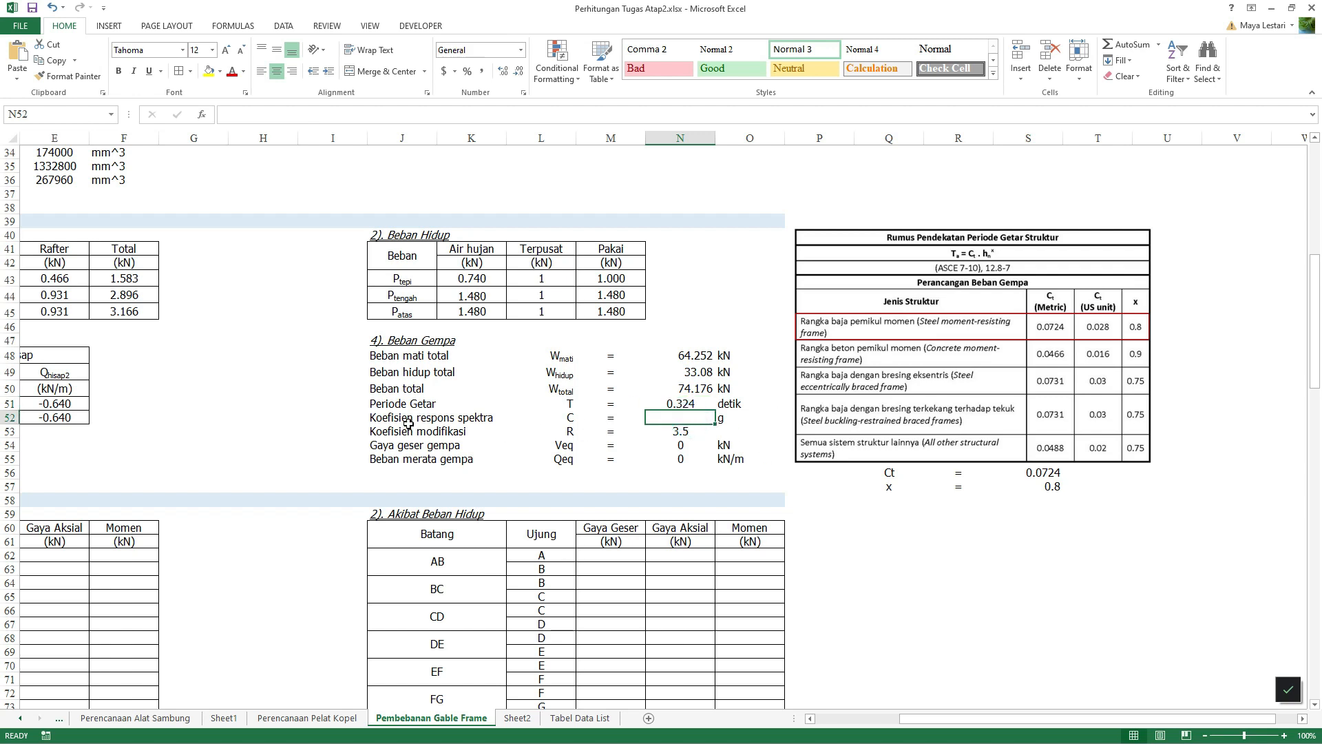
key("alt+Tab")
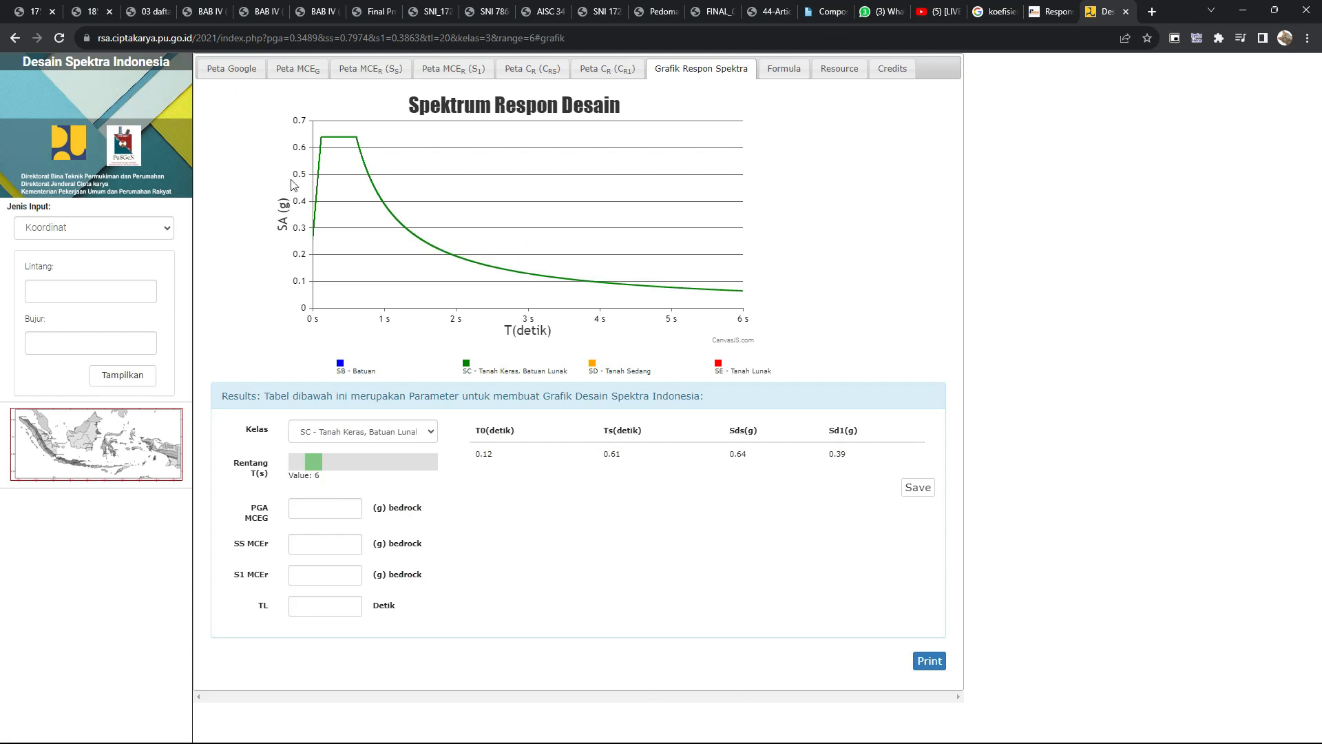
left_click(235, 72)
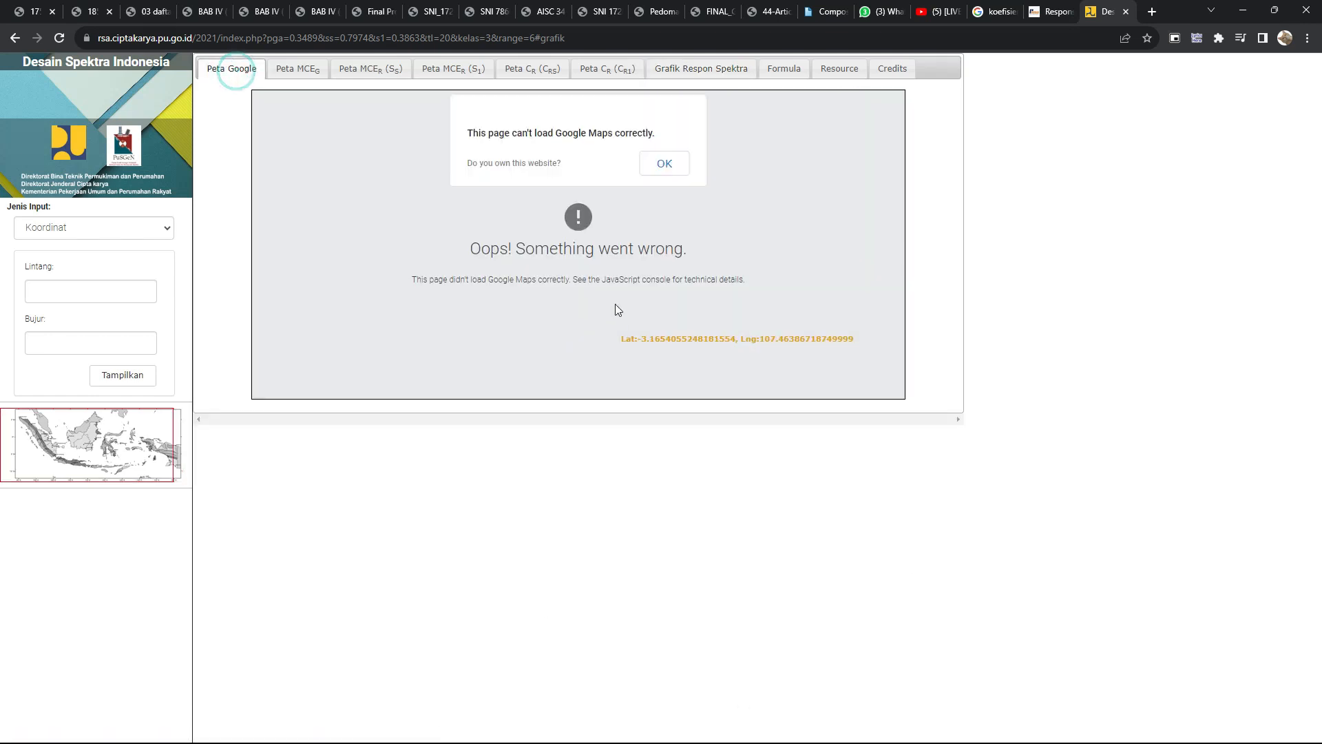
left_click(665, 164)
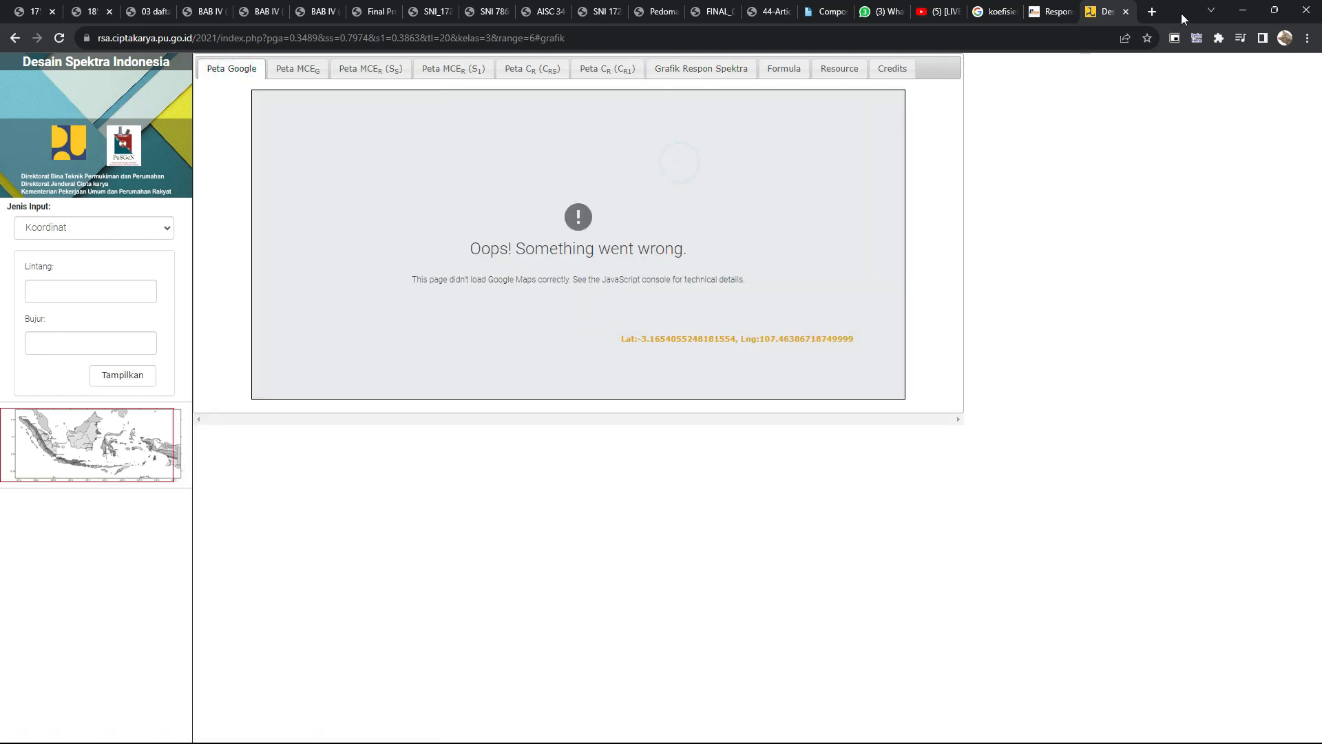
left_click(93, 228)
left_click(77, 256)
left_click(80, 227)
left_click(72, 245)
Step: Search for surakarta in a new browser tab and open the city in Google Maps
left_click(1151, 11)
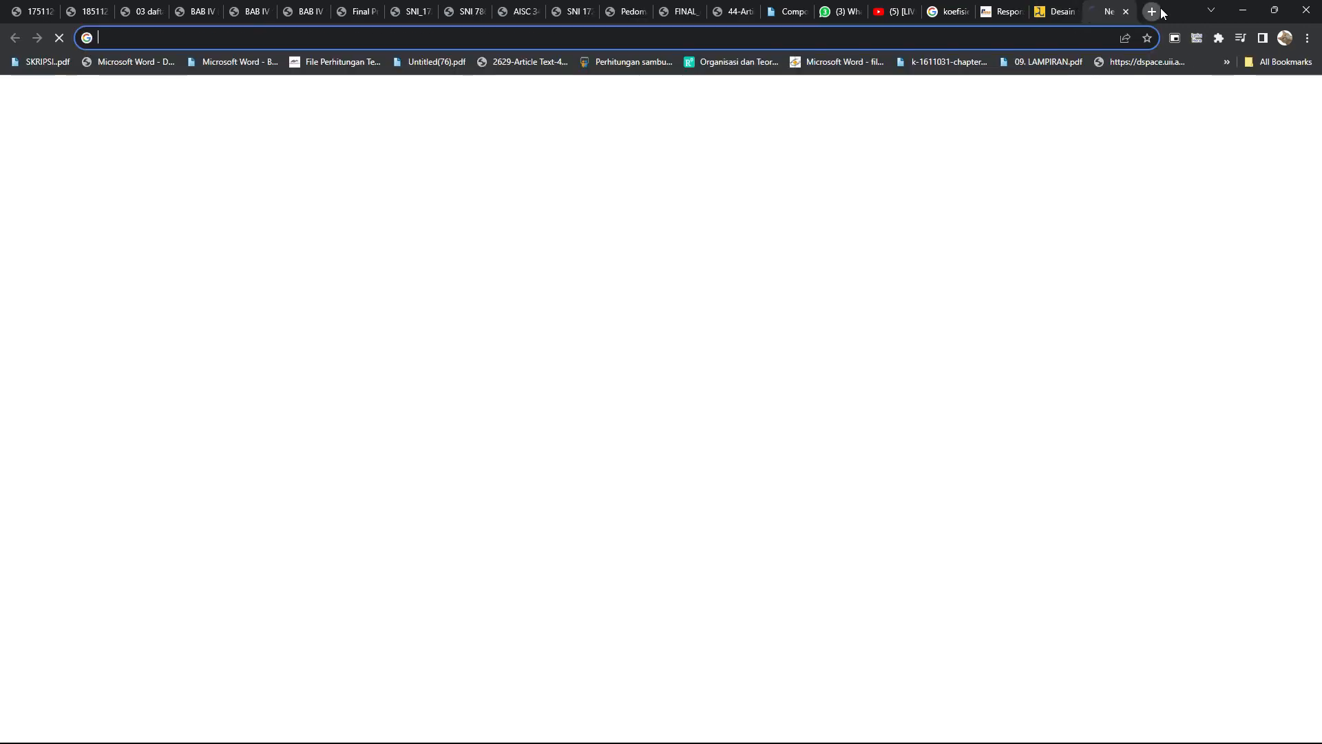
type("suraka")
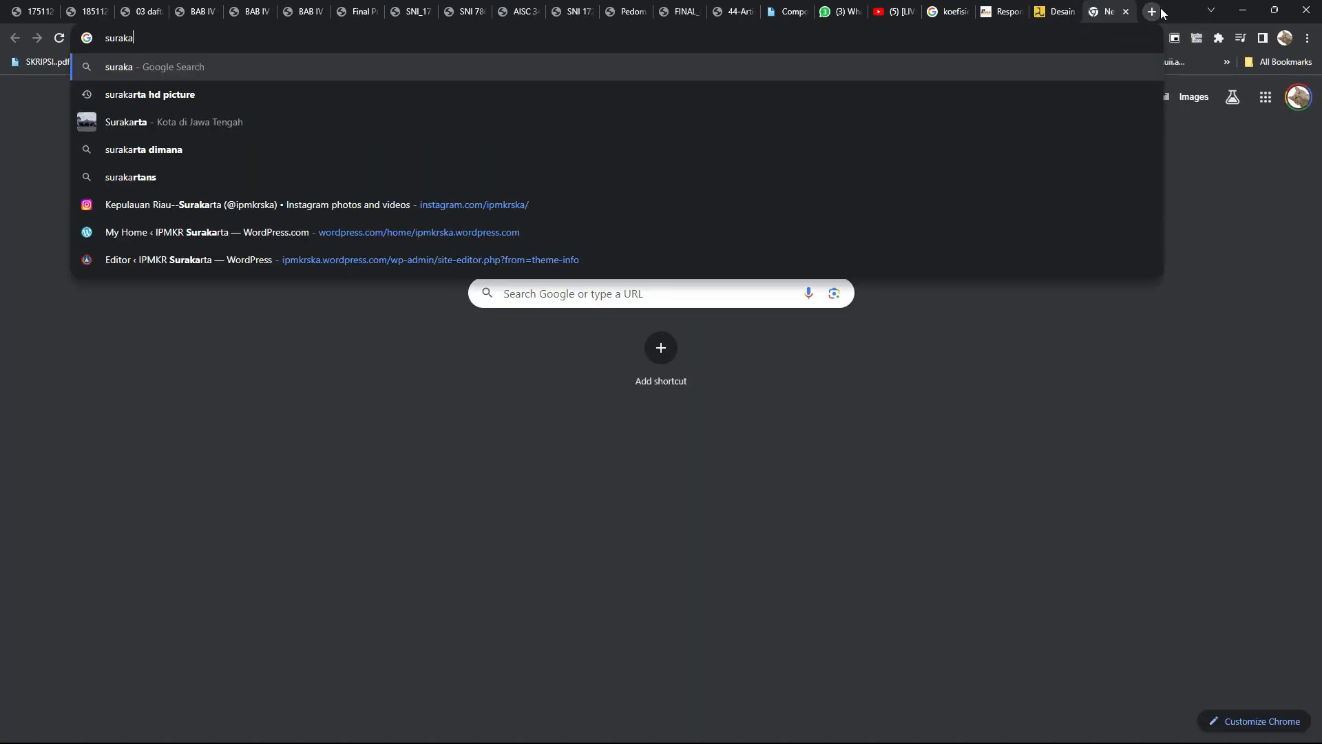
type("rta")
key("Return")
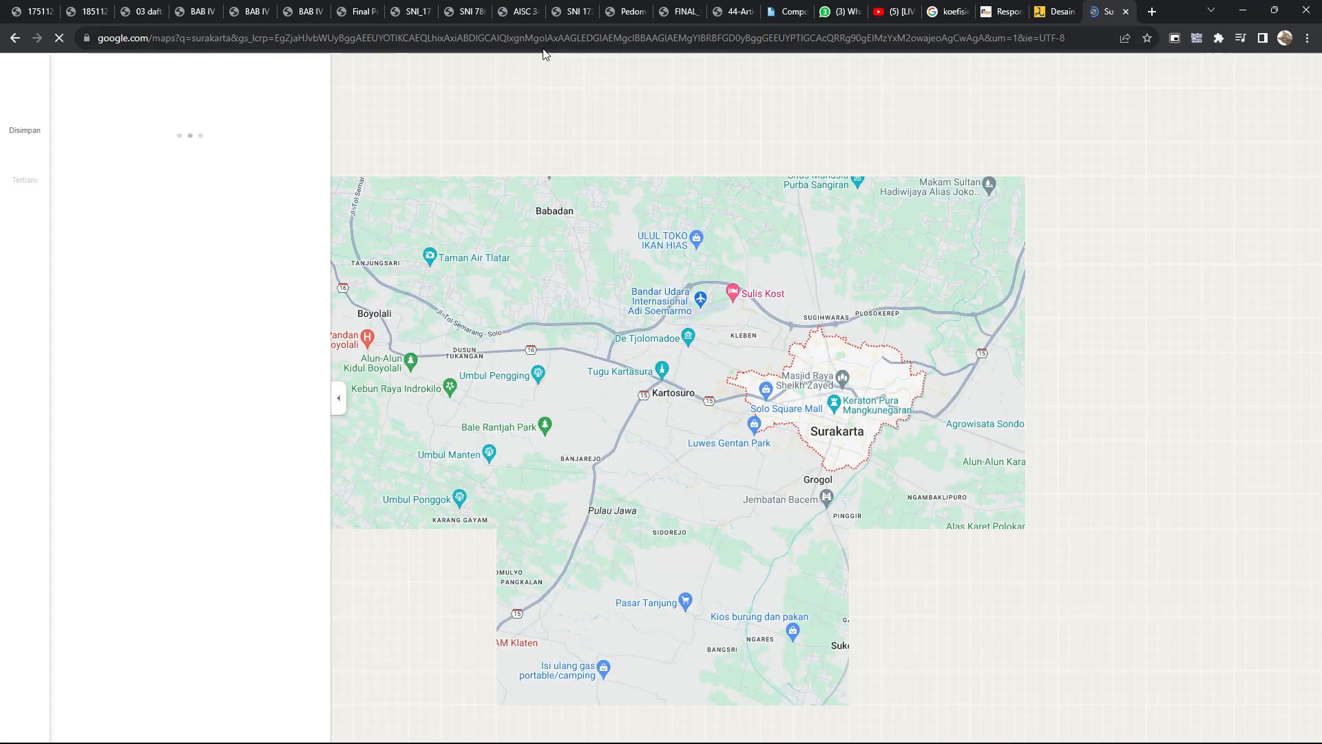
Step: Copy Surakarta's latitude -7.5592013 from the Google Maps address into the Lintang field of the Desain Spektra Indonesia page
left_click(991, 38)
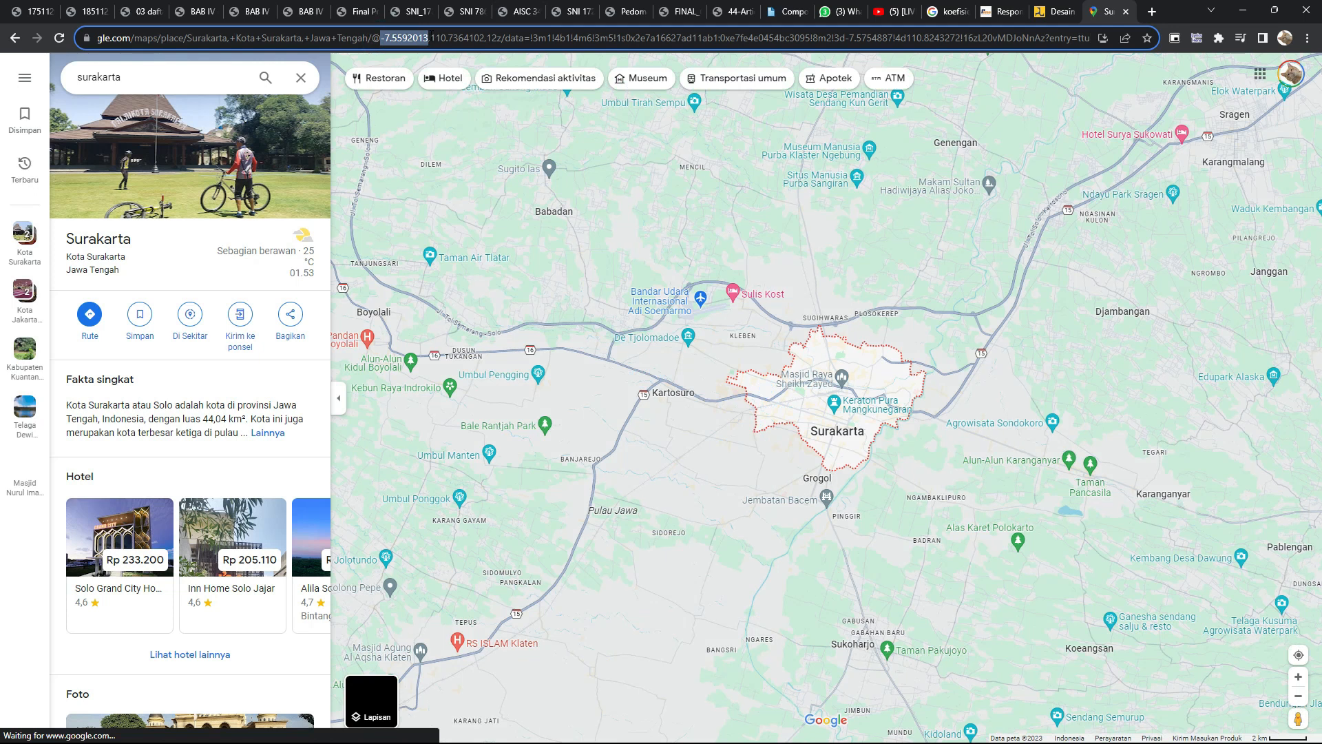
left_click(1053, 11)
left_click(89, 288)
type("-7.5592013")
Step: Copy Surakarta's longitude 110.7364102 from the Google Maps address into the Bujur field of the spectrum page
left_click(1107, 11)
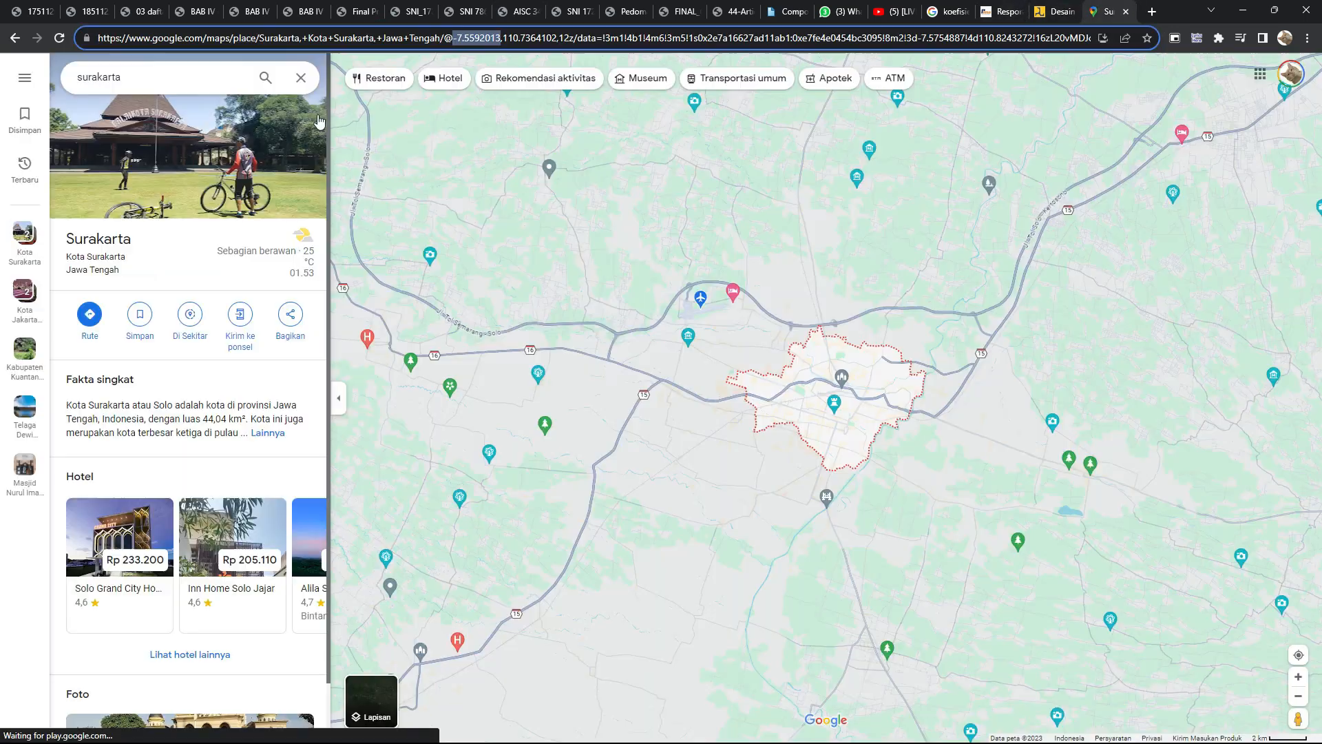
left_click_drag(453, 37, 552, 37)
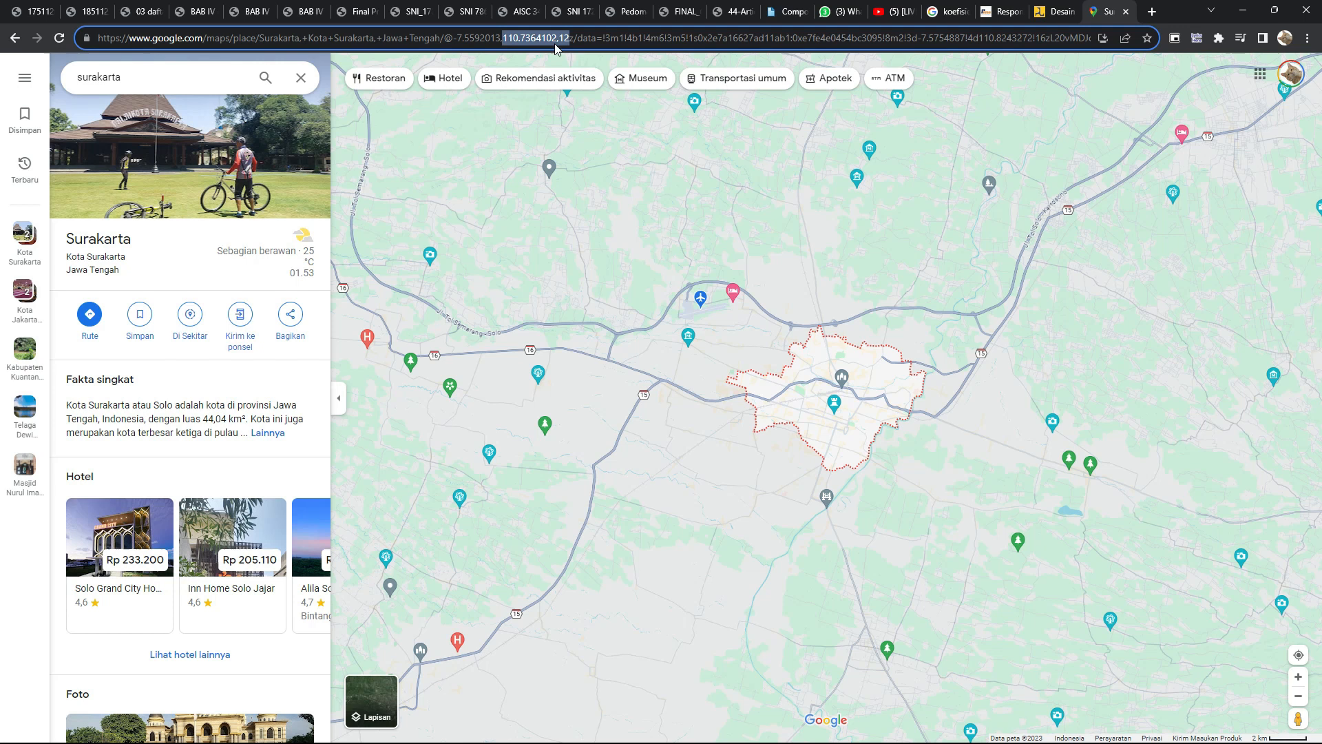
left_click_drag(503, 39, 557, 38)
key("ctrl+c")
left_click(1057, 11)
left_click(62, 342)
key("ctrl+v")
Step: Display the design spectrum for the entered coordinates and set the site class to SC - Tanah Keras, Batuan Lunak
left_click(120, 371)
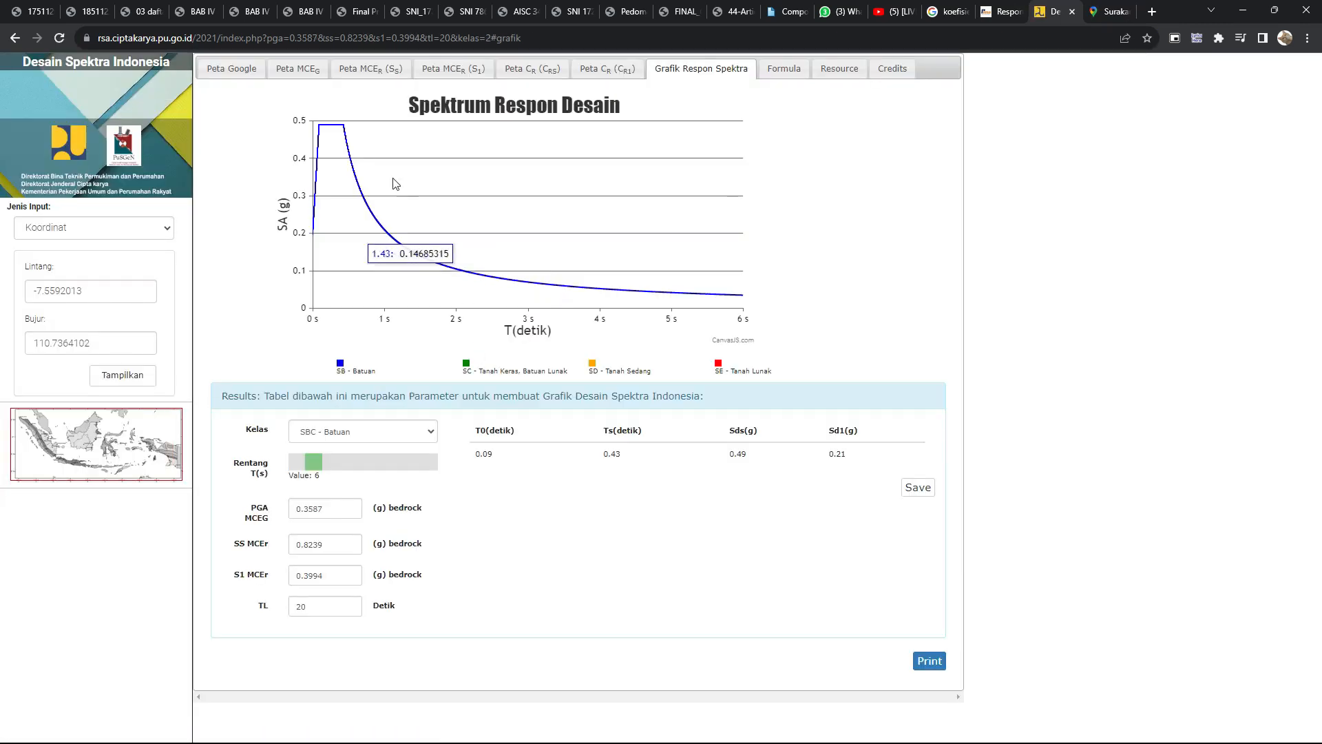
left_click(334, 432)
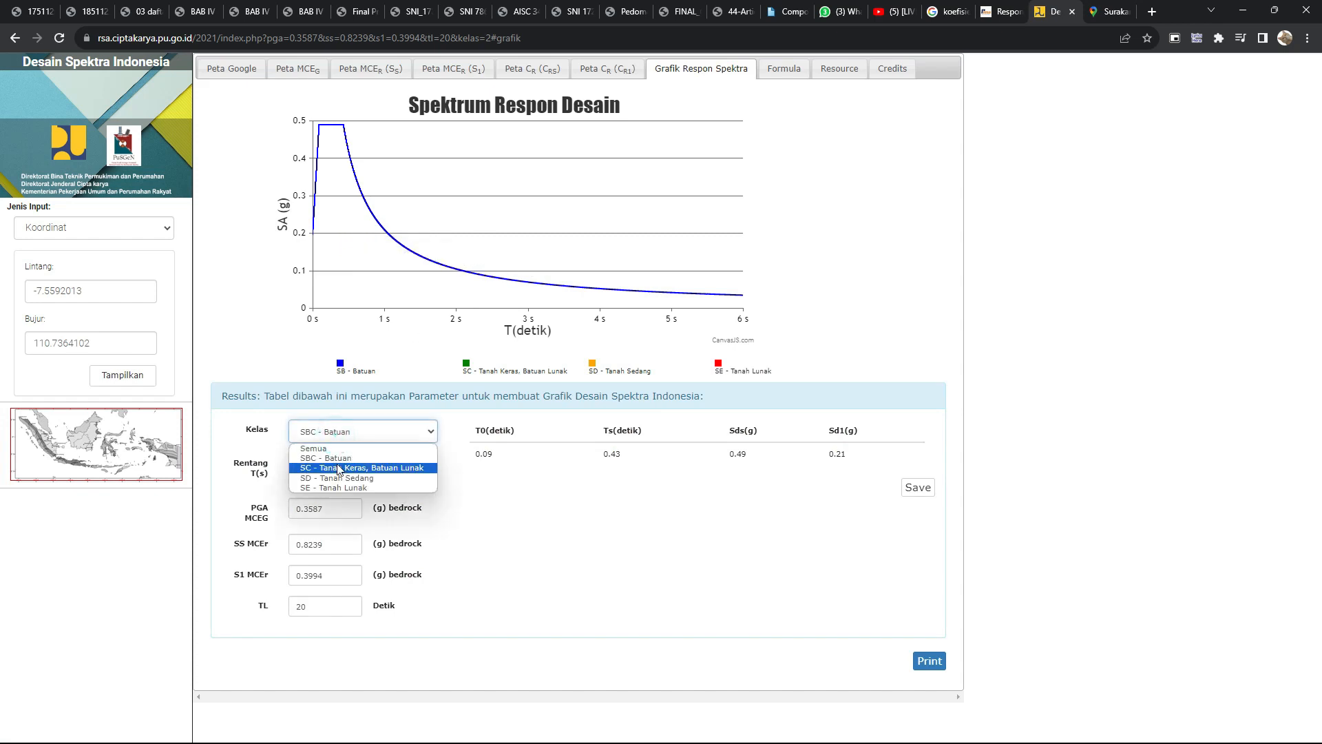
left_click(340, 469)
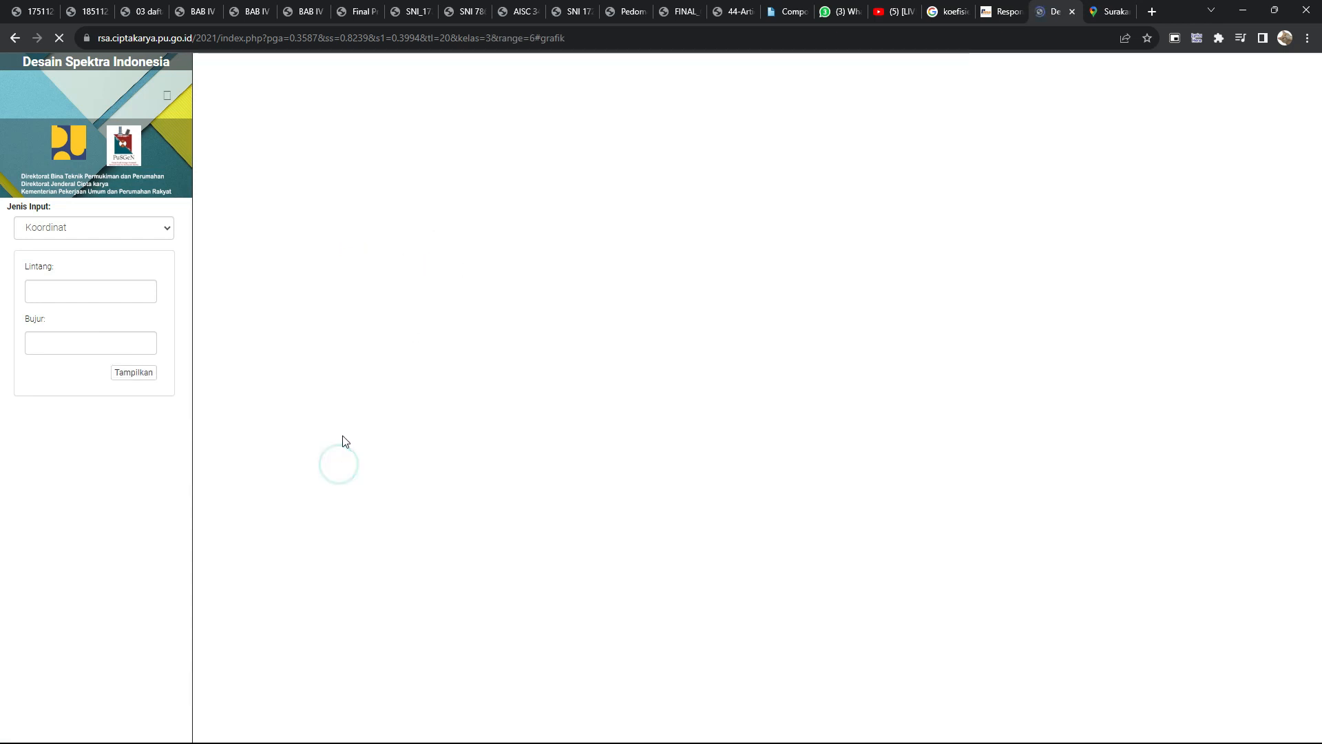
Step: With site class SC - Tanah Keras, Batuan Lunak, read the spectral acceleration on the graph for the 0.324 s vibration period
left_click(351, 434)
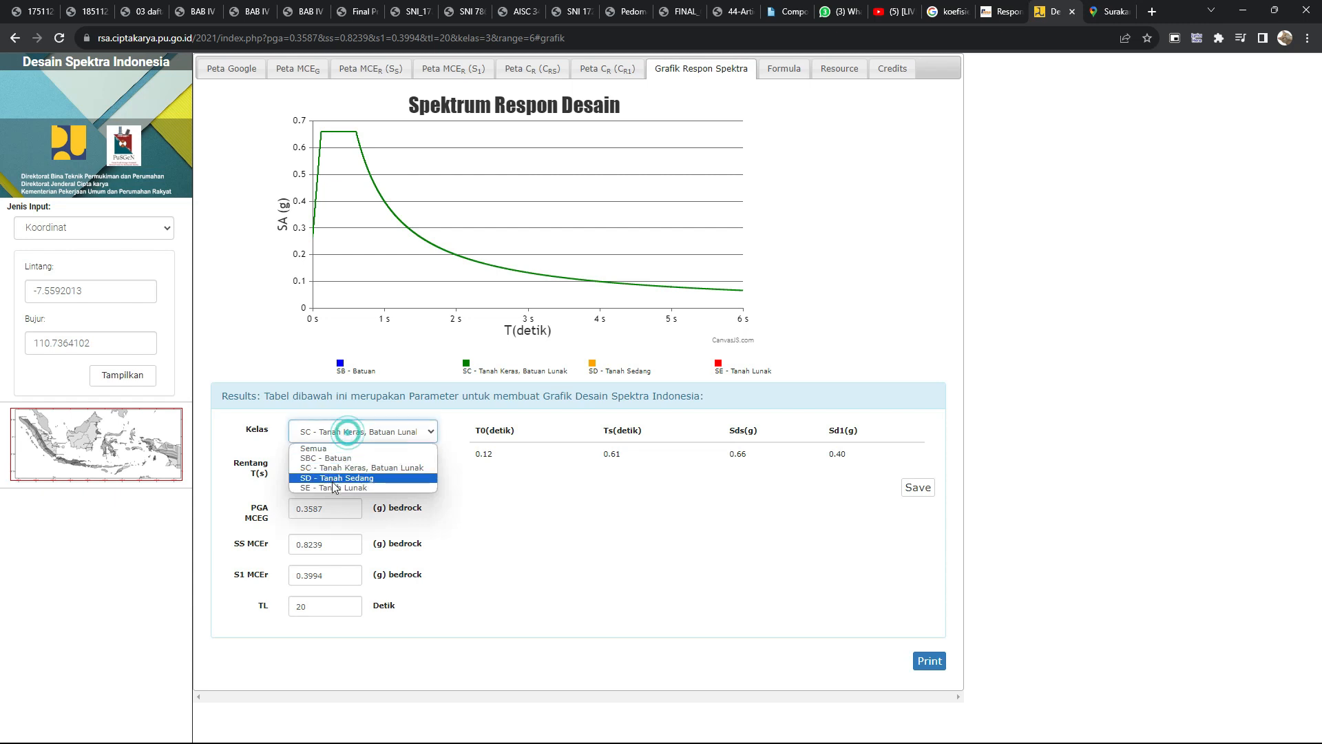
left_click(349, 466)
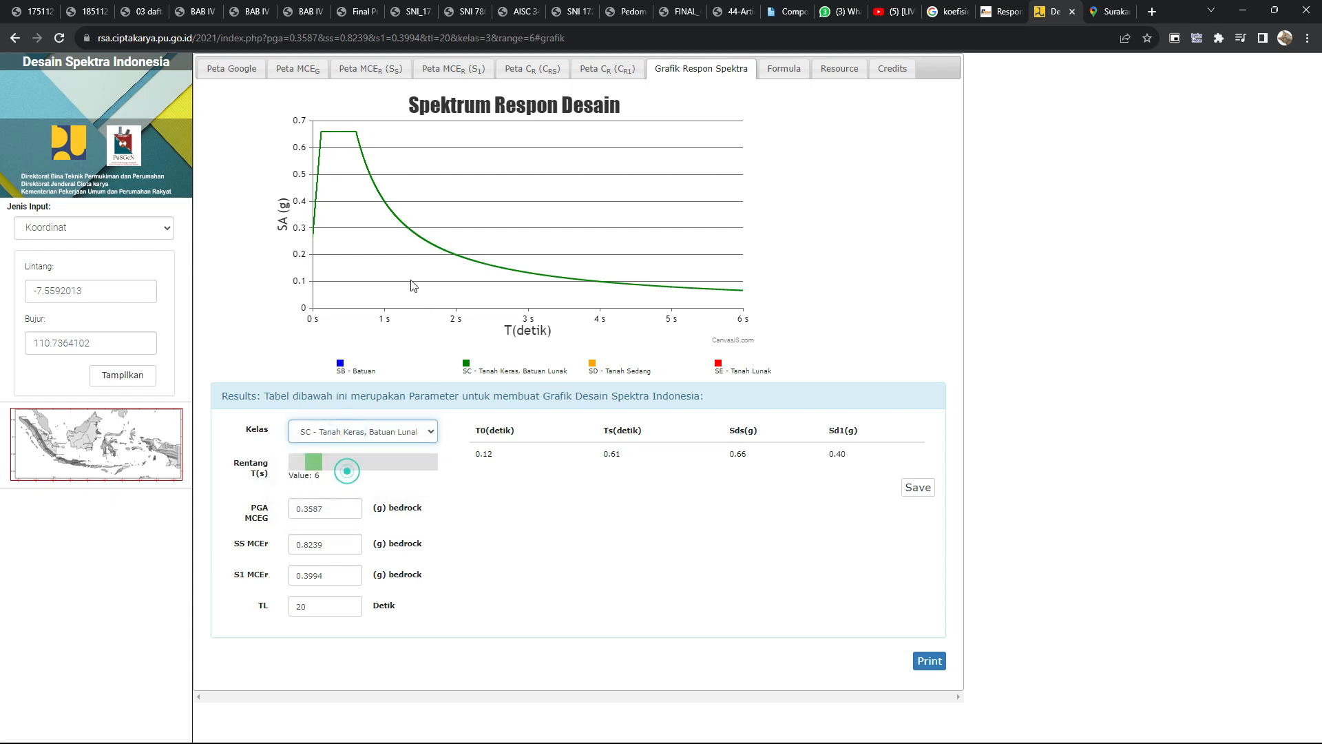
key("alt+Tab")
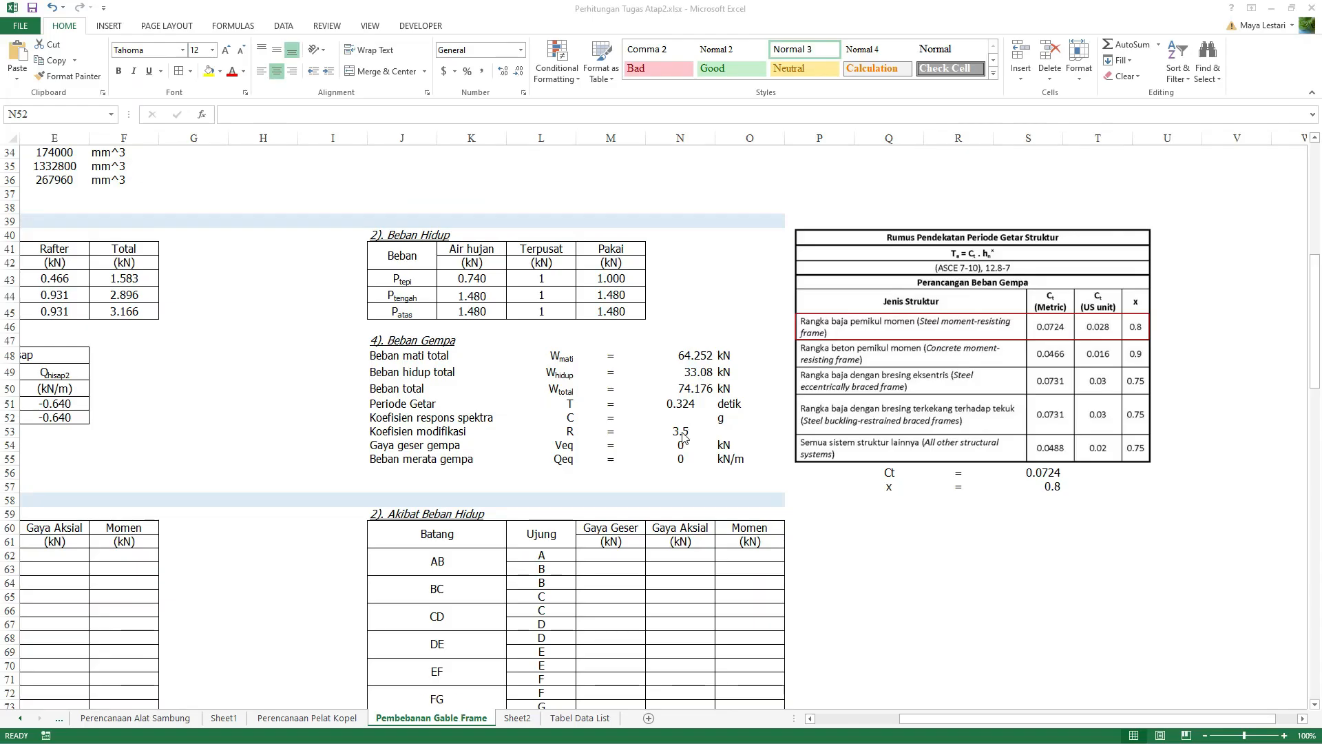
left_click(678, 418)
left_click(681, 404)
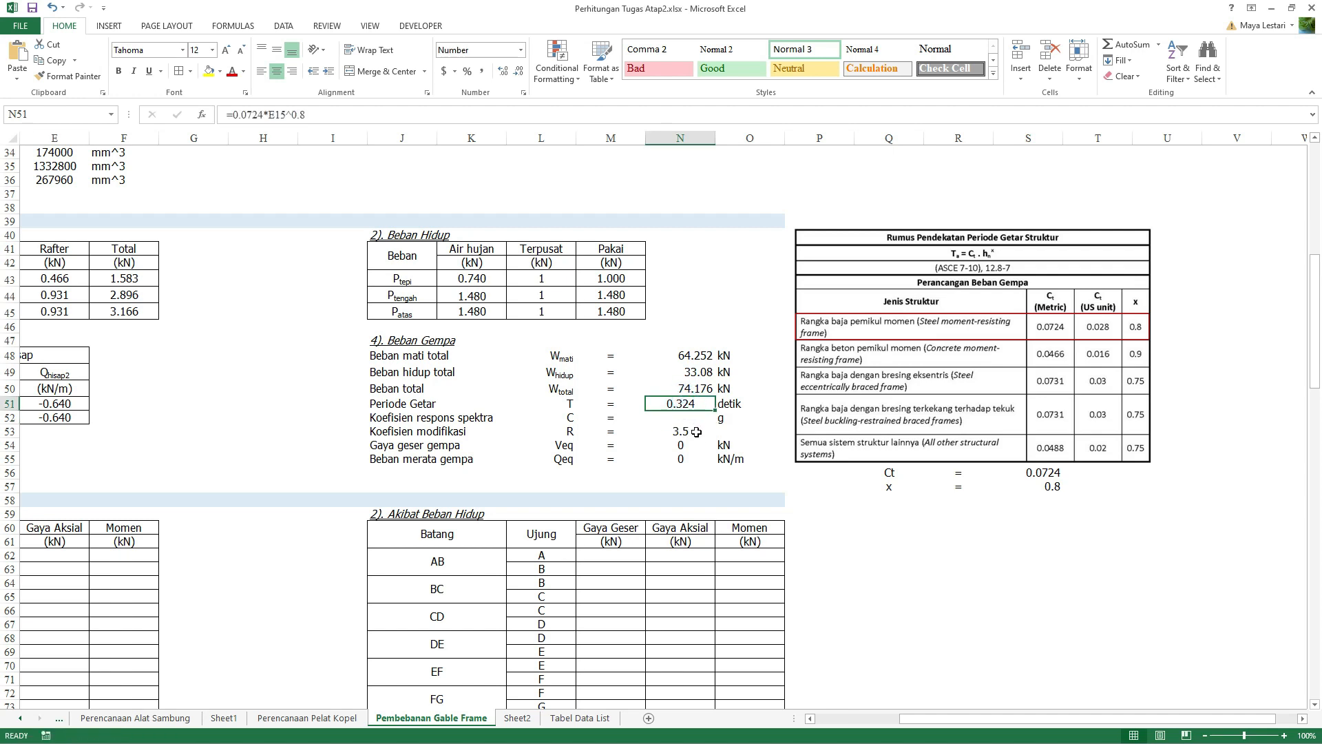
key("alt+Tab")
mouse_move(336, 132)
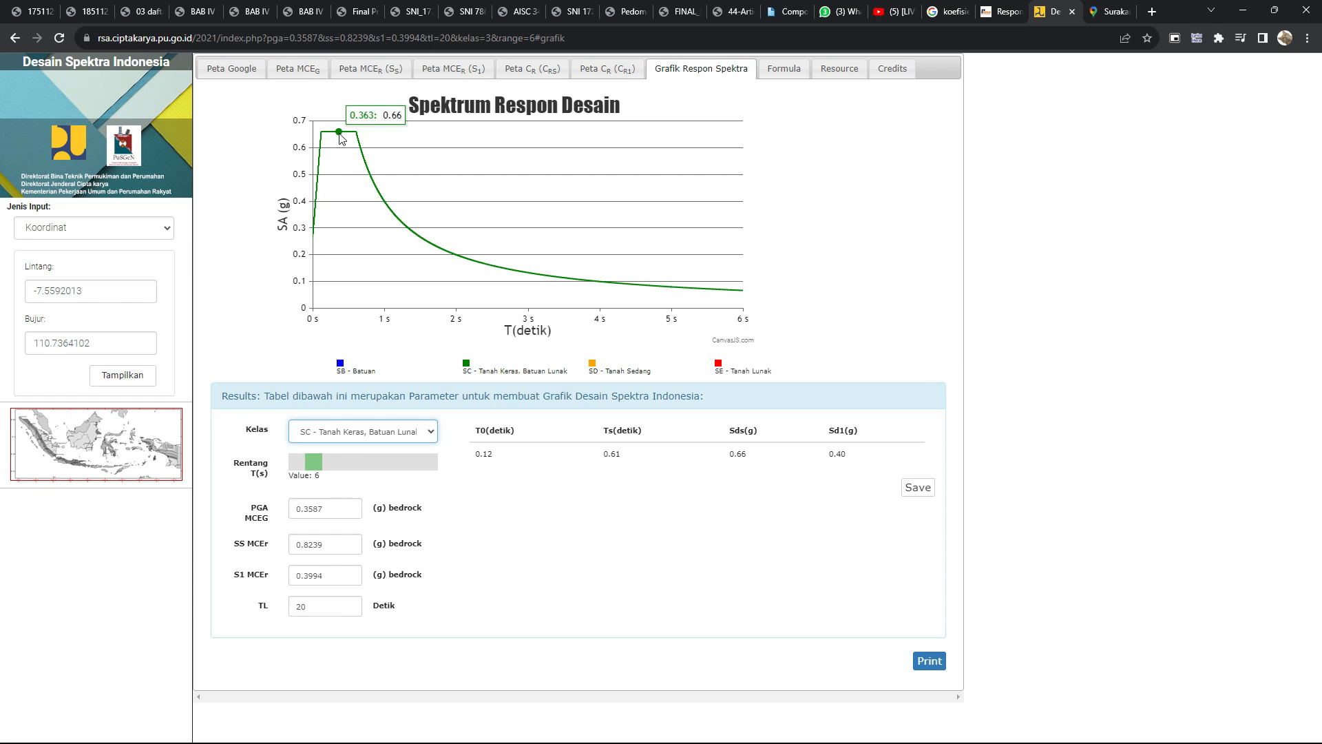
Step: Return to the Excel workbook and enter 0.66 as the Koefisien respons spektra C in the Beban Gempa section
key("alt+Tab")
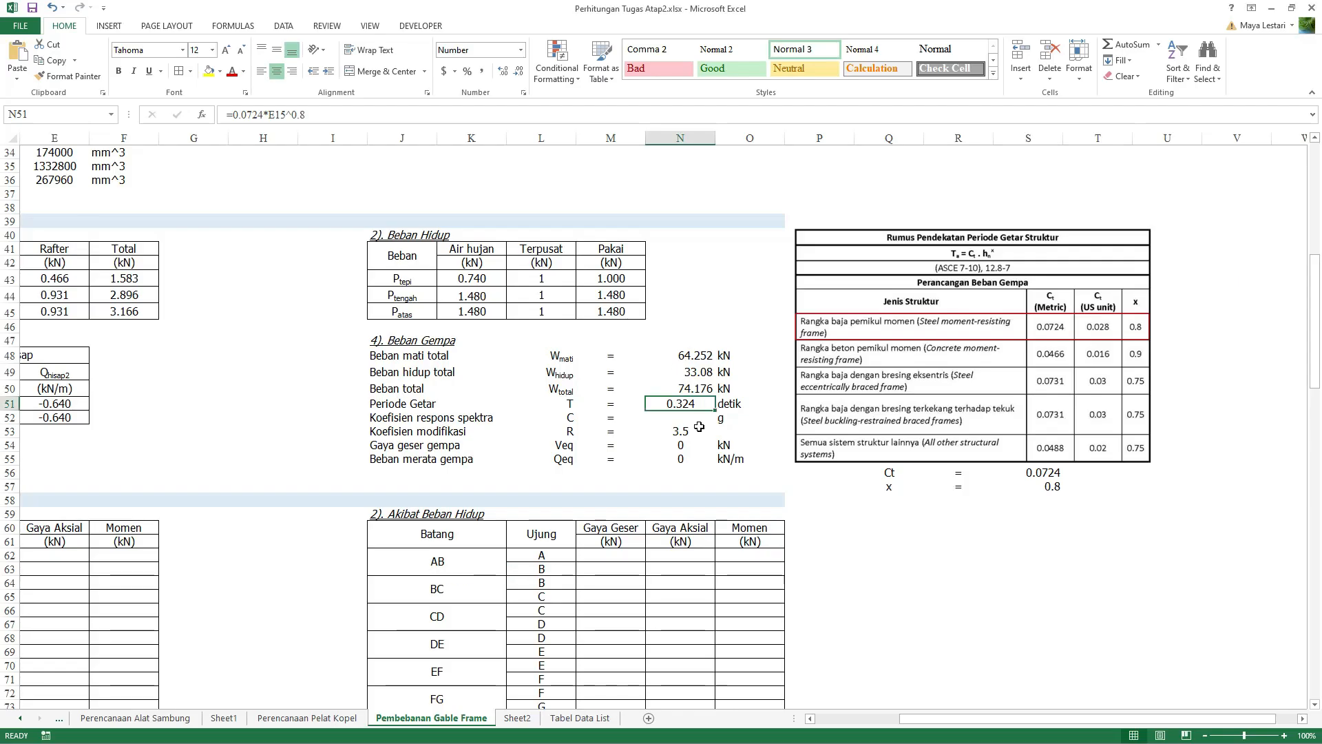
left_click(697, 418)
type("c")
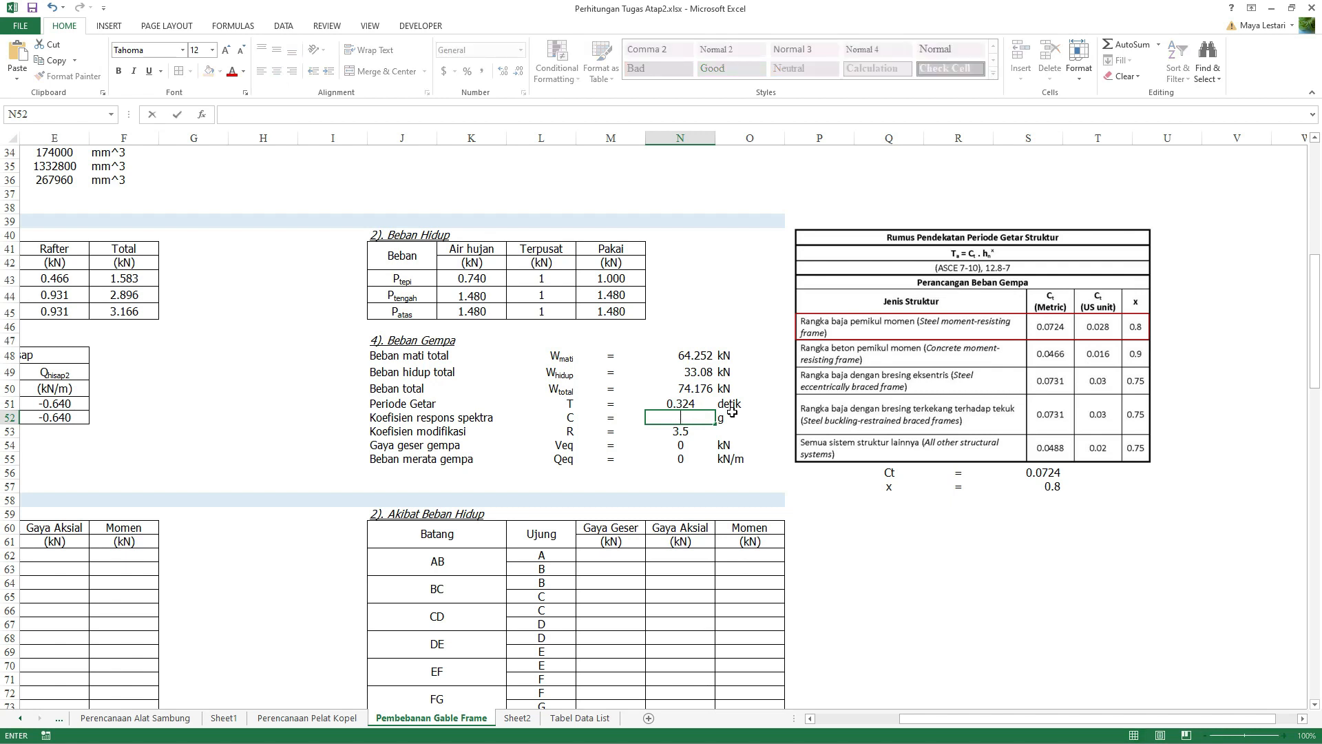
type("66")
key("Return")
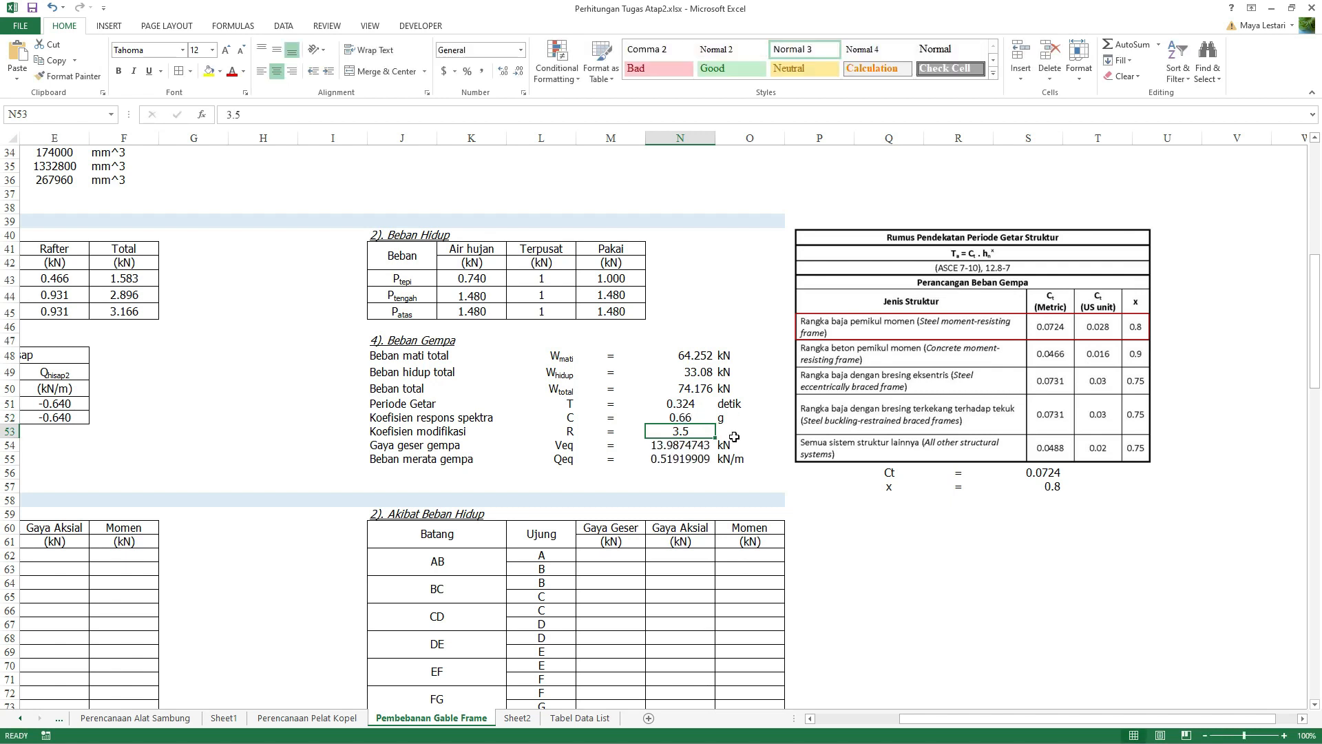
Step: Check the Gaya geser gempa (Veq) formula and reduce its displayed value to three decimals
left_click(683, 473)
left_click(701, 444)
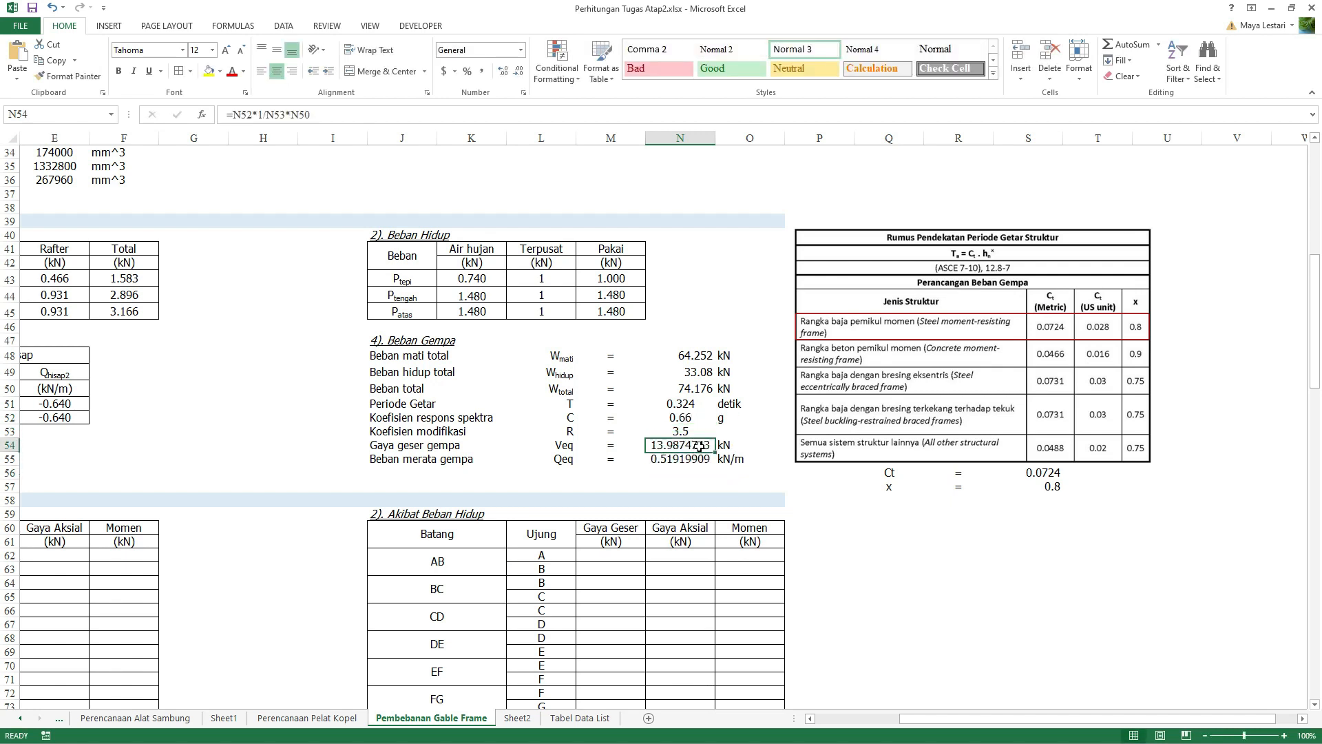
left_click_drag(416, 431, 694, 439)
left_click(694, 445)
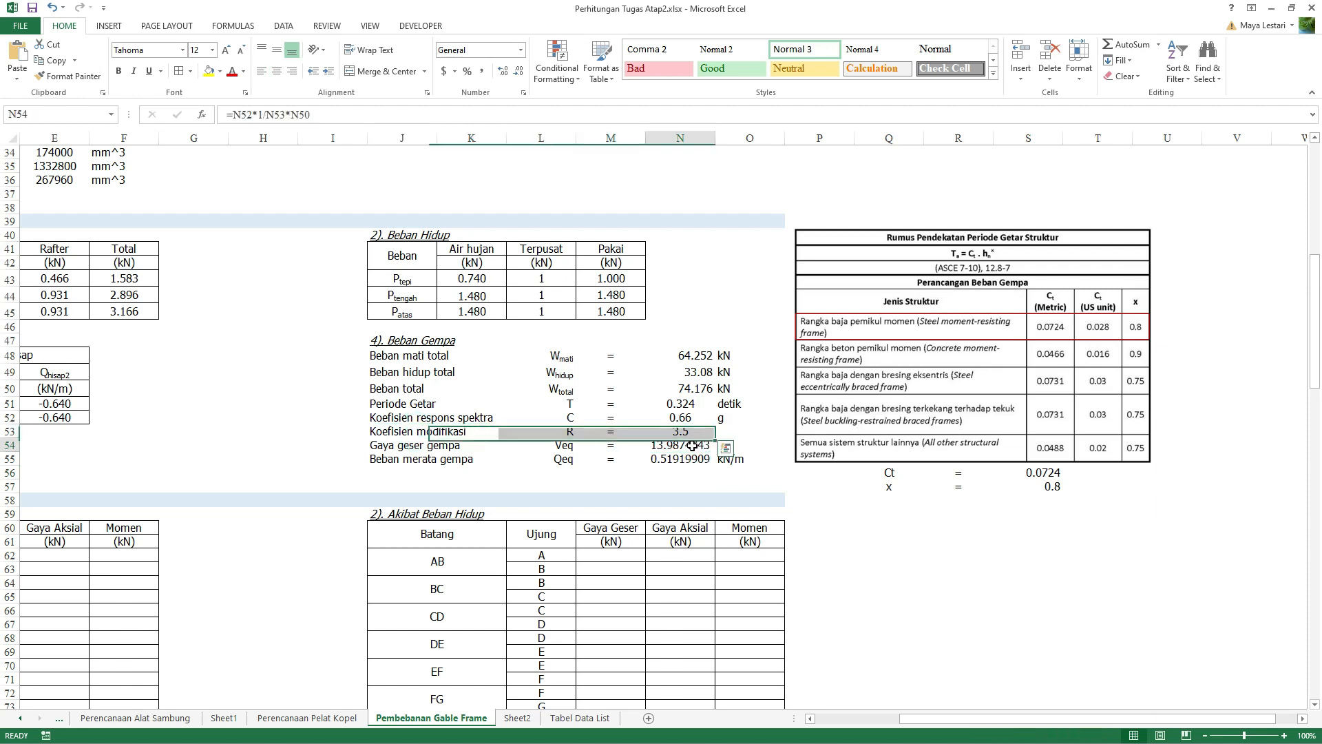
left_click(678, 460)
left_click(673, 445)
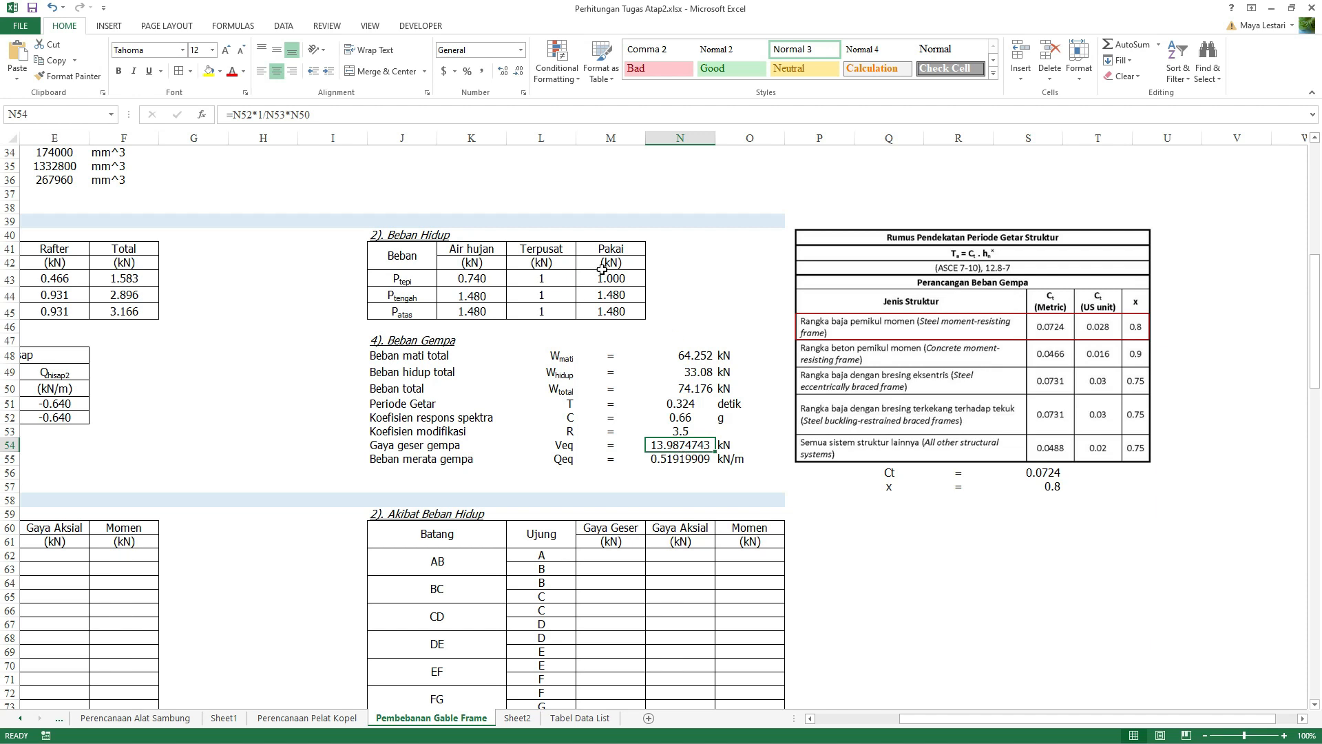
left_click(520, 72)
left_click(520, 72)
left_click(520, 72)
left_click(520, 72)
Step: Reduce the displayed Beban merata gempa (Qeq) value to four decimals
left_click(665, 460)
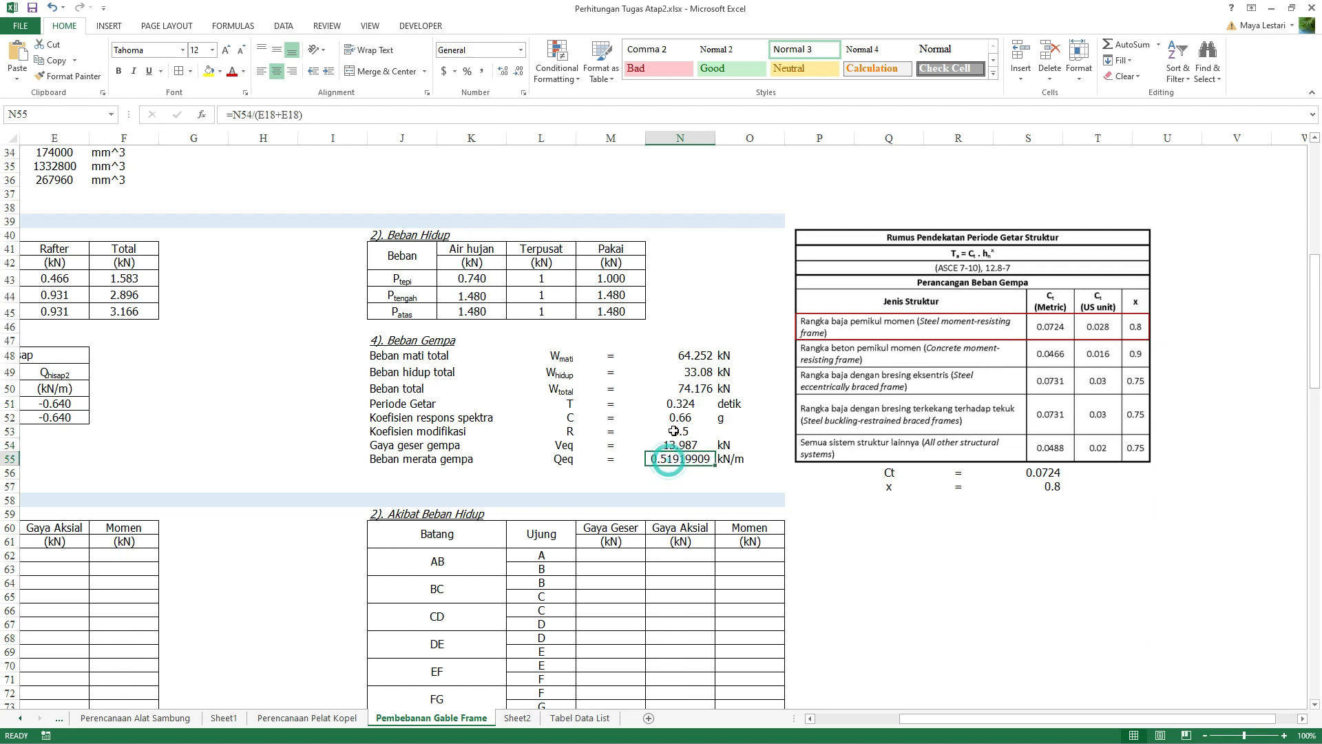
left_click(520, 72)
left_click(519, 73)
left_click(520, 72)
left_click(520, 72)
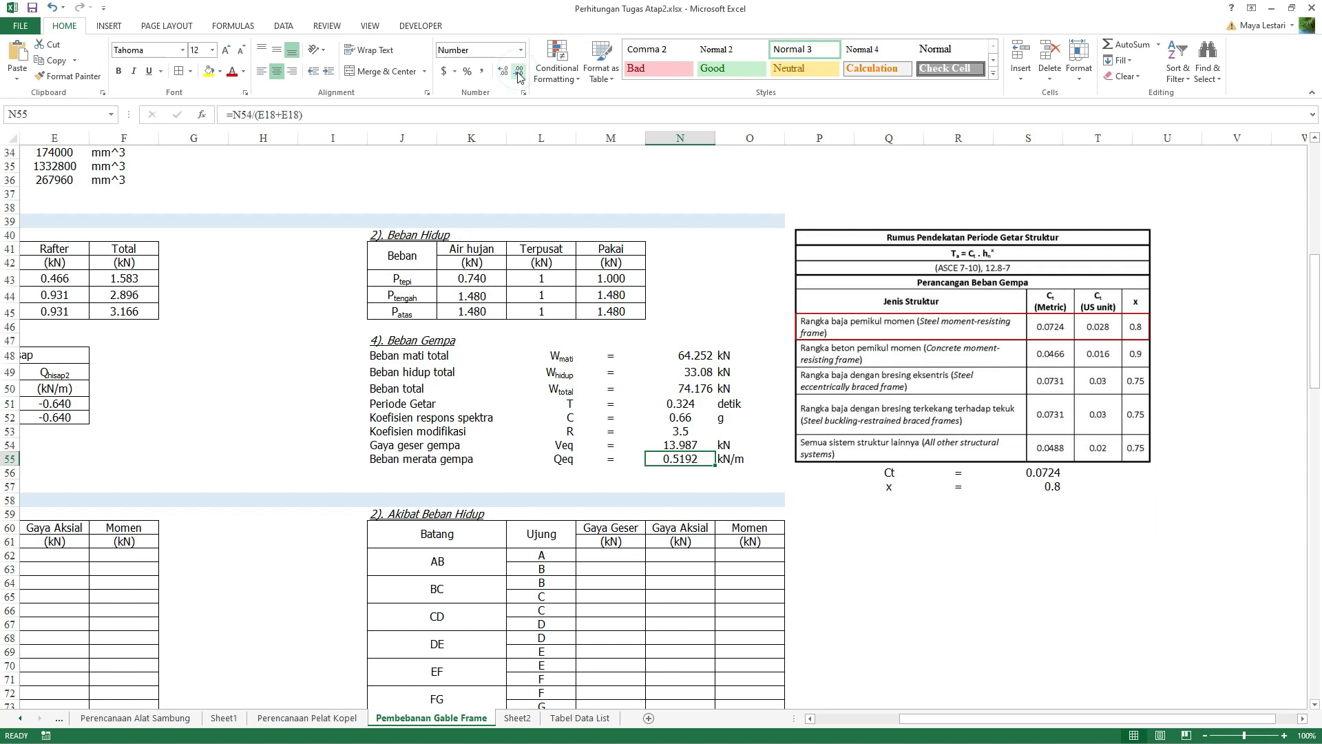
Step: Check the rafter length Lr in the planning data that the Qeq formula uses, and copy the Qeq value
left_click_drag(902, 718, 626, 546)
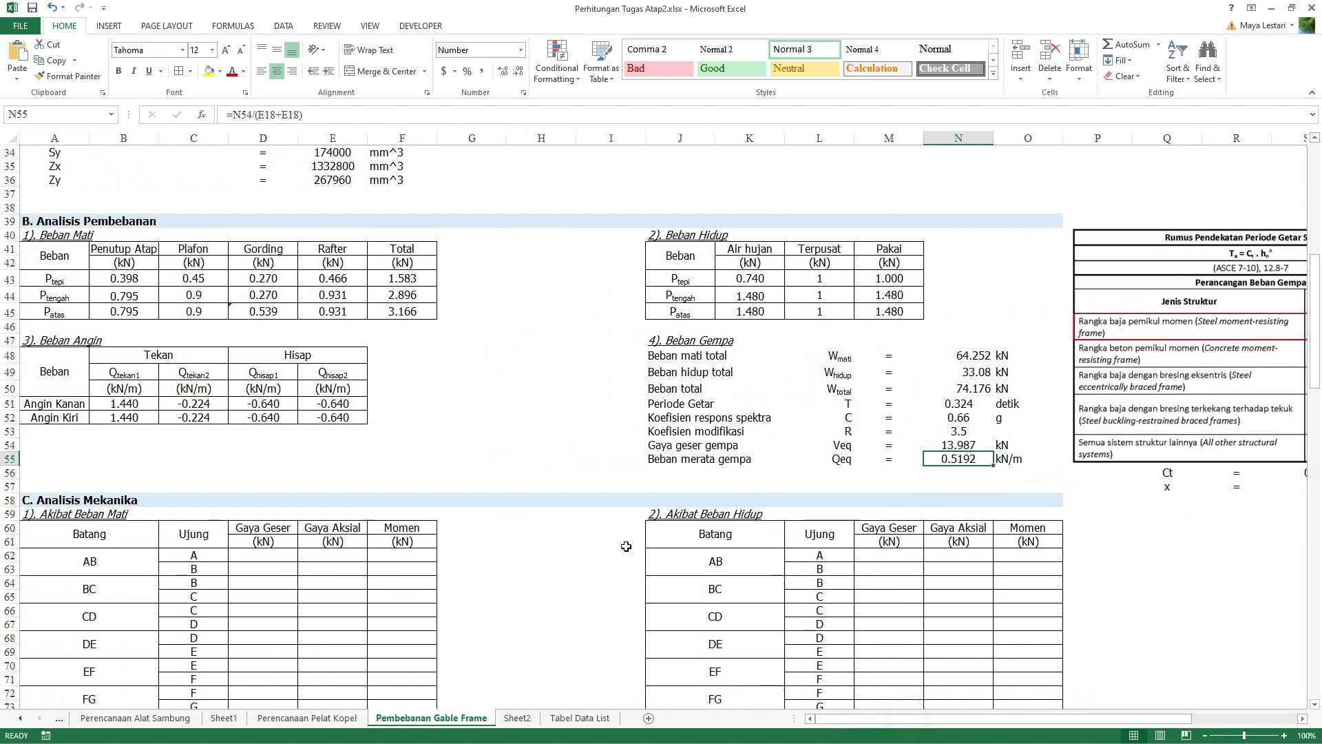
scroll(464, 386, "up", 11)
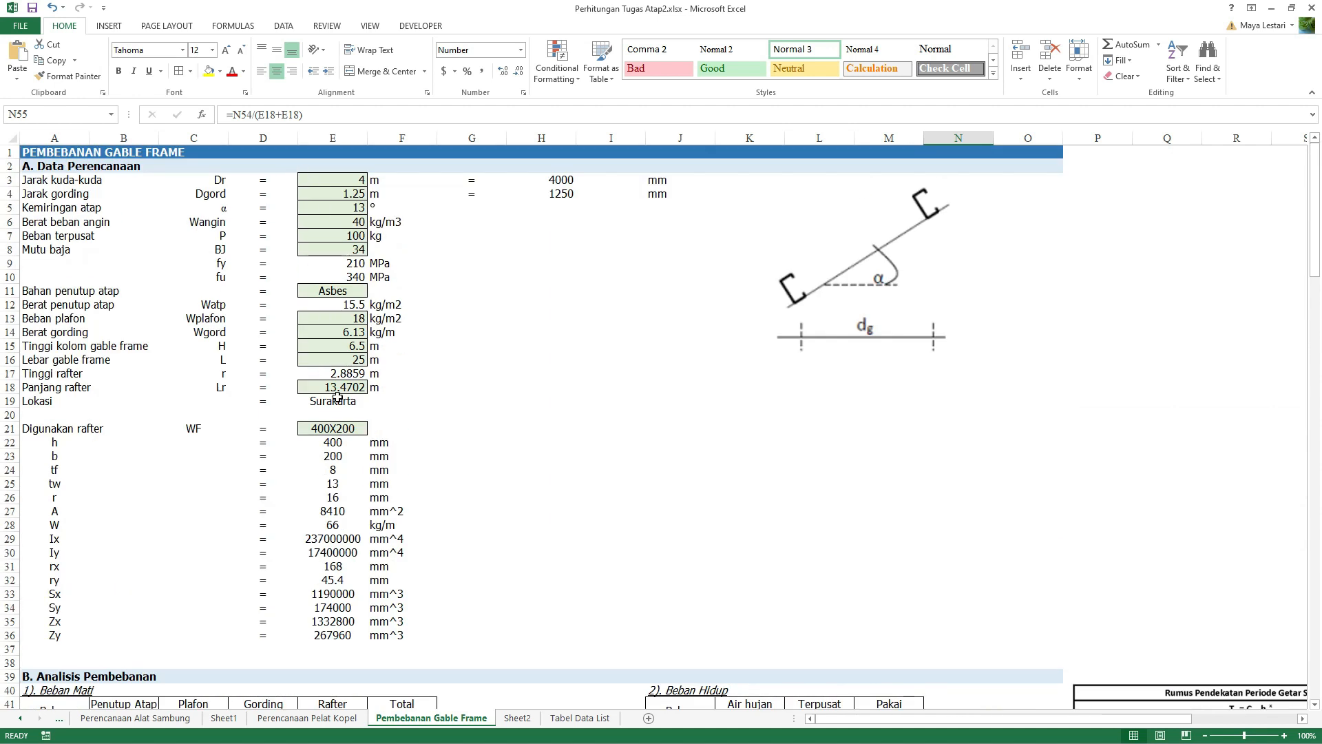
left_click(337, 389)
scroll(590, 434, "down", 3)
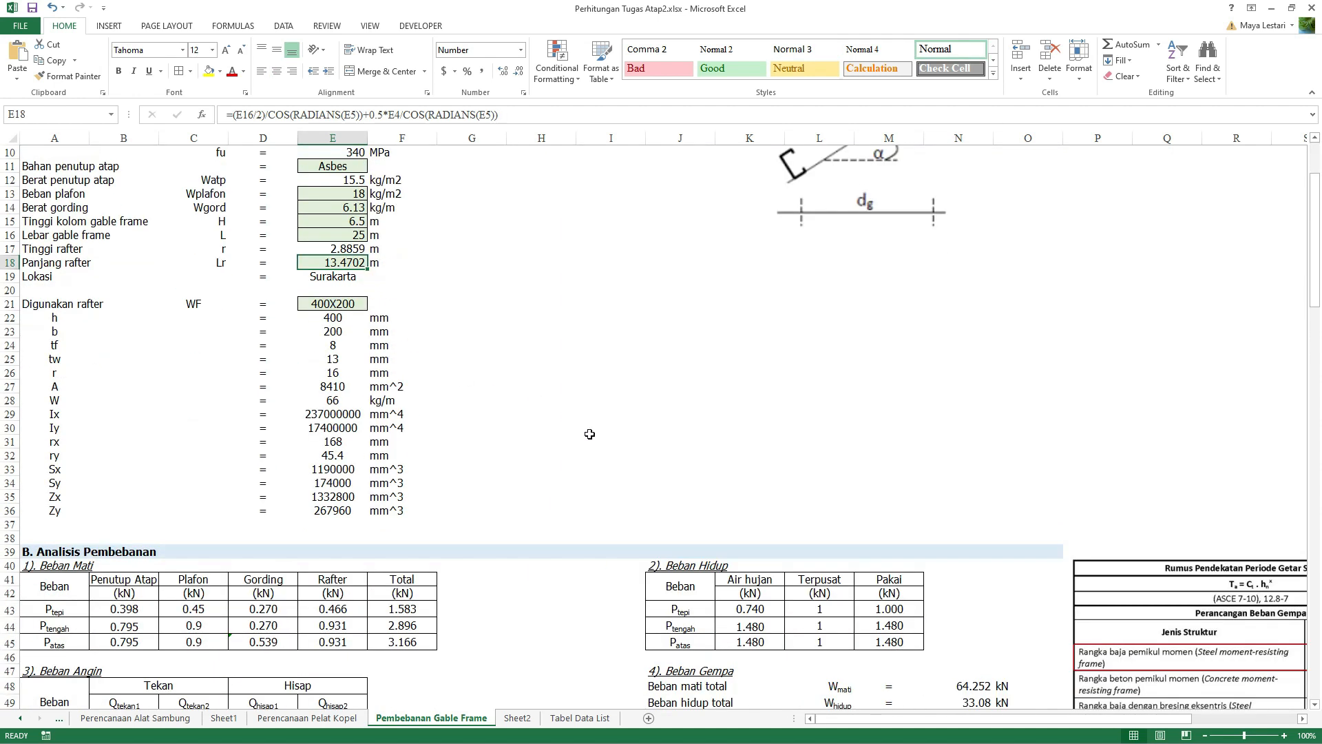
scroll(590, 434, "down", 6)
left_click(957, 541)
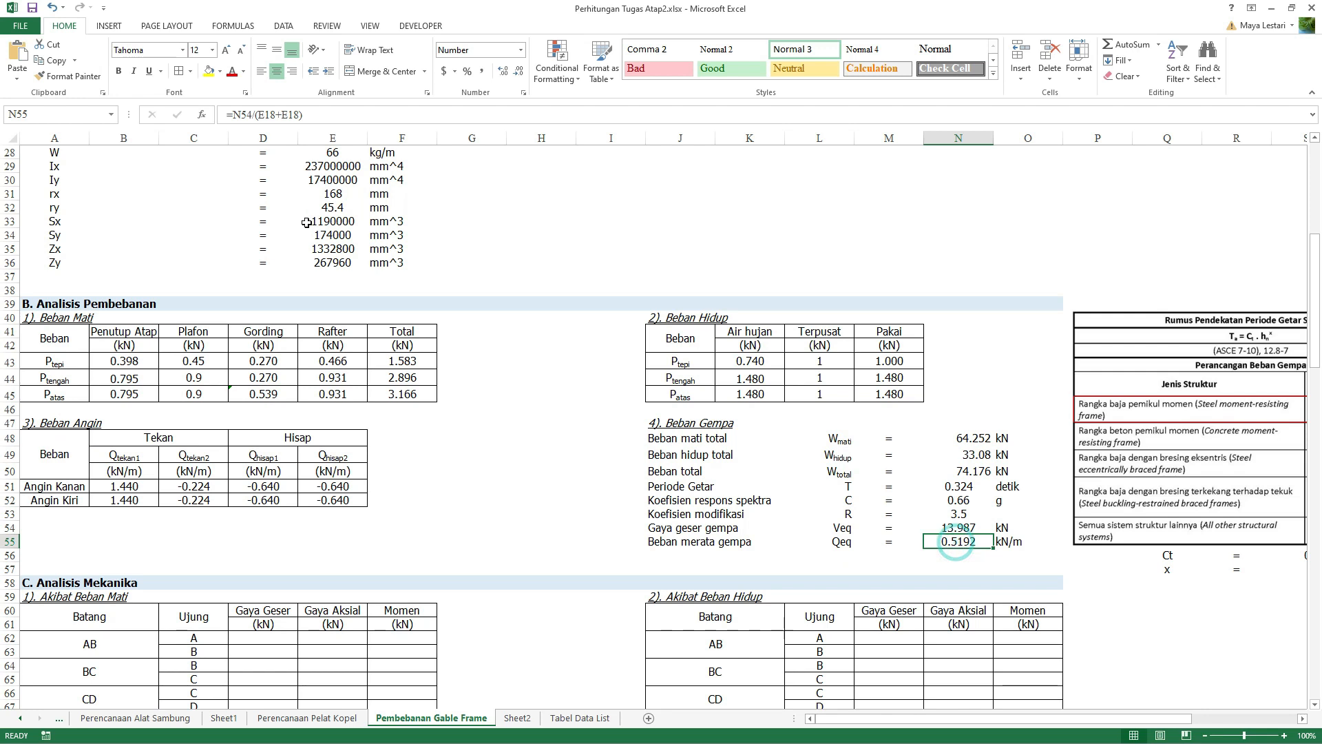
scroll(919, 566, "down", 3)
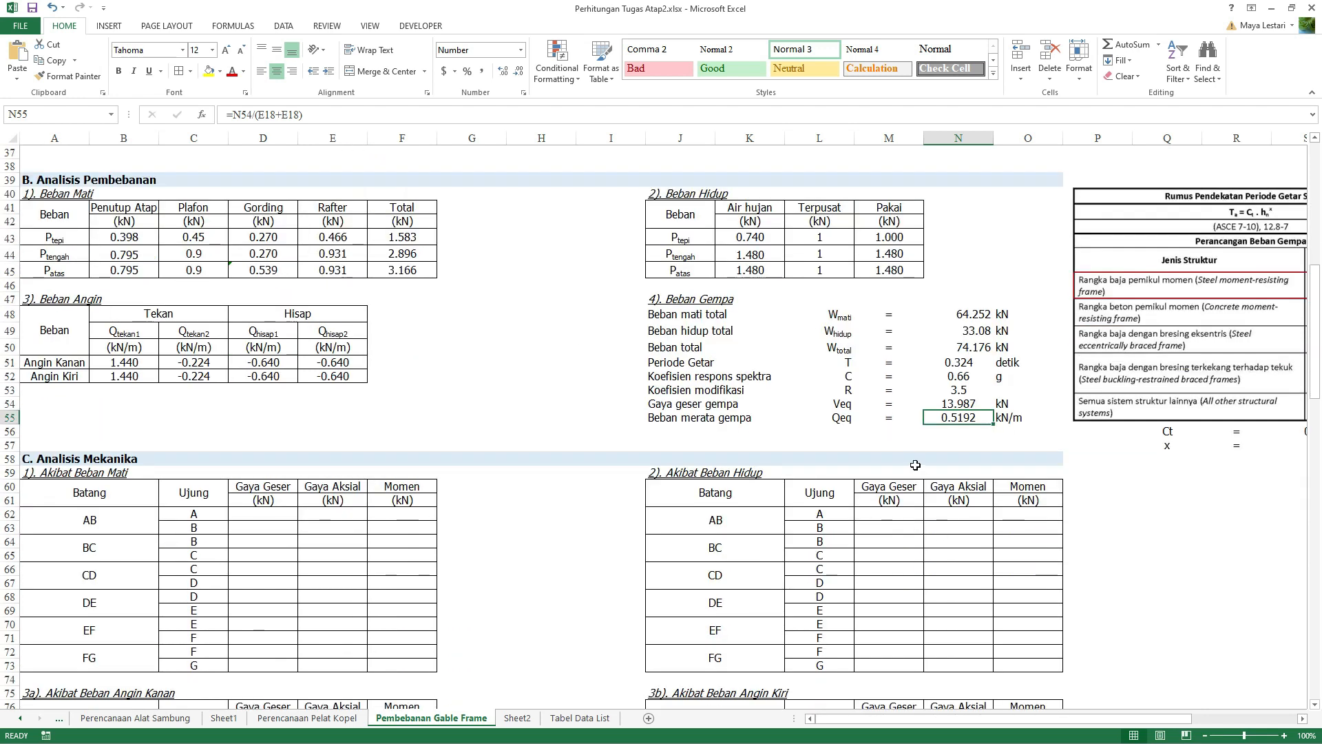
key("ctrl+c")
Step: Switch to SAP2000, close the Base Reactions table and unlock the model, accepting deletion of the analysis results
key("alt+Tab")
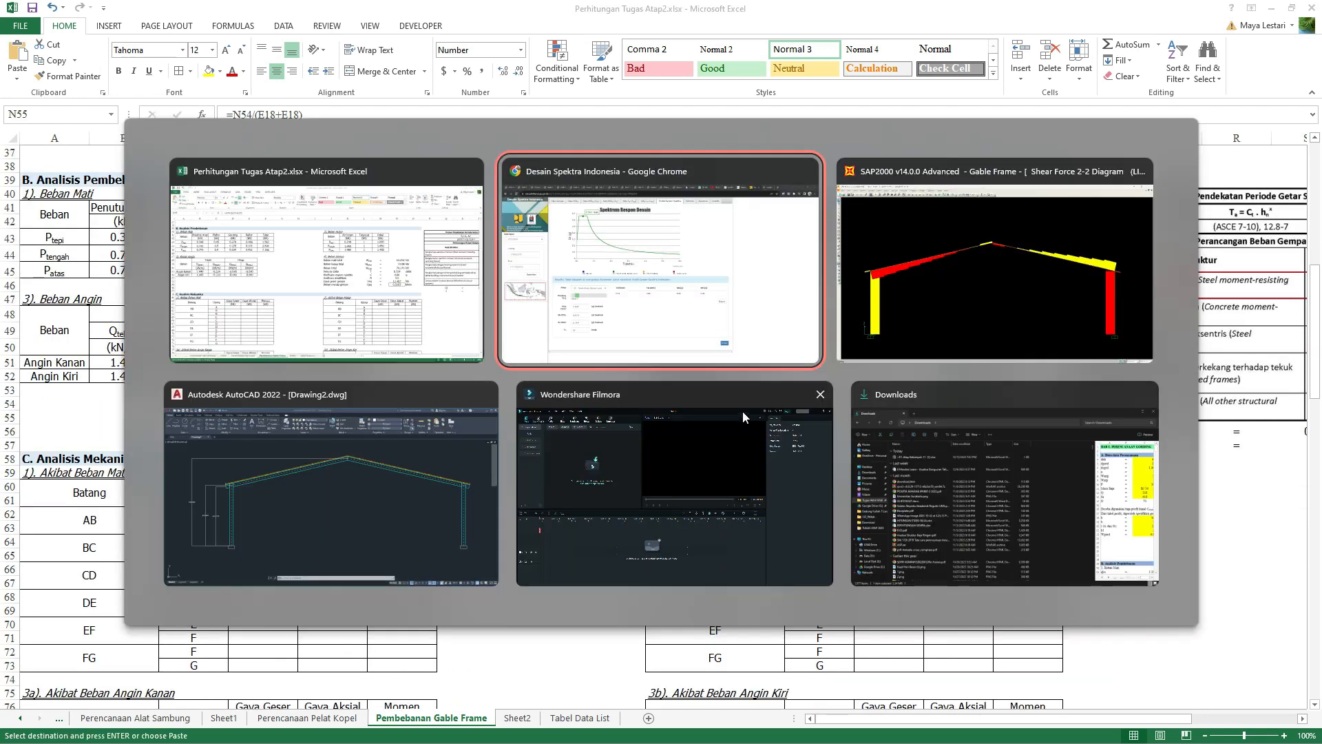
key("alt+Tab")
left_click(899, 537)
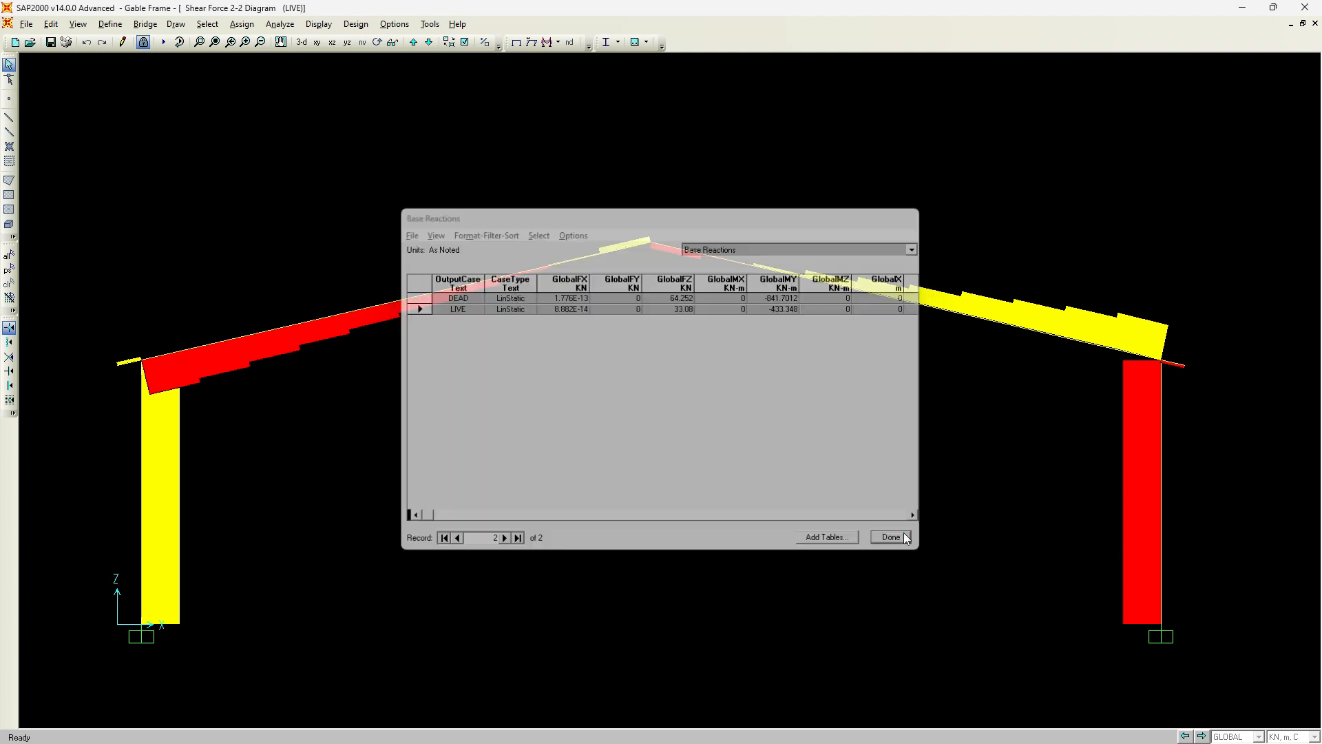
left_click(143, 42)
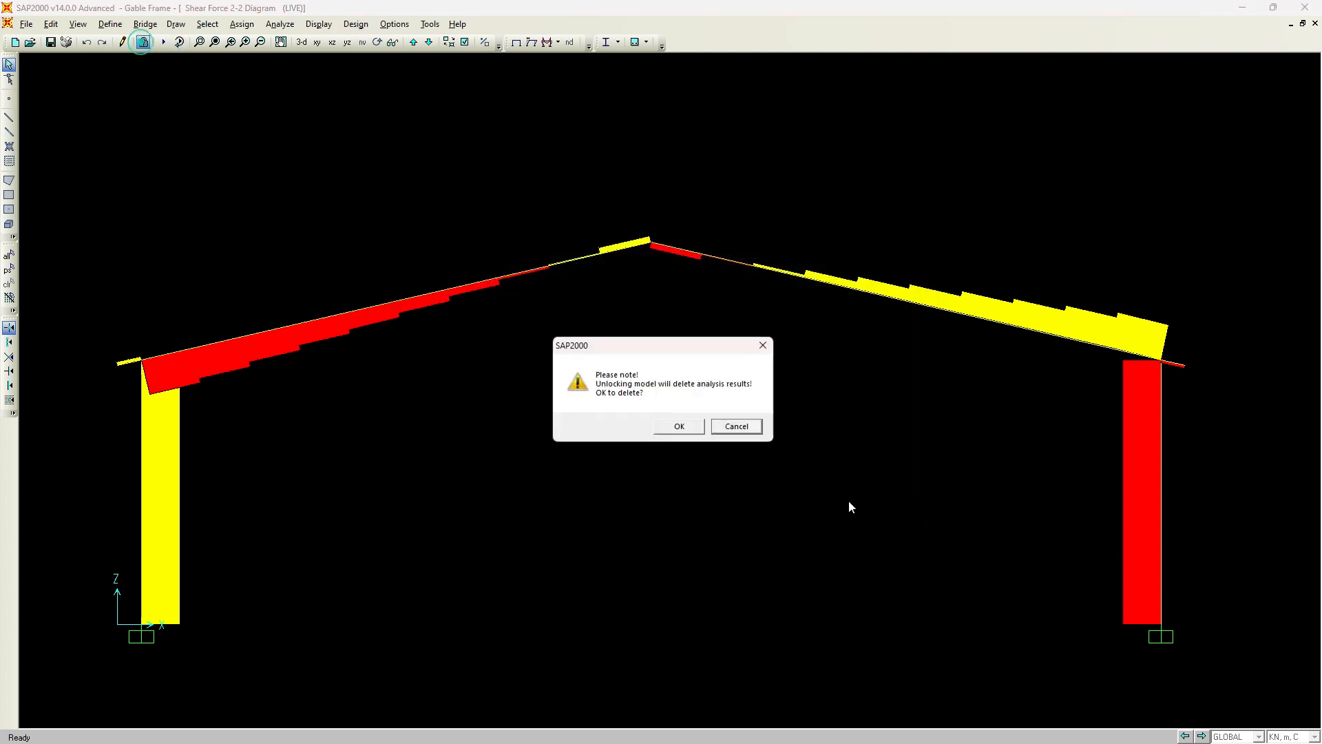
left_click(660, 427)
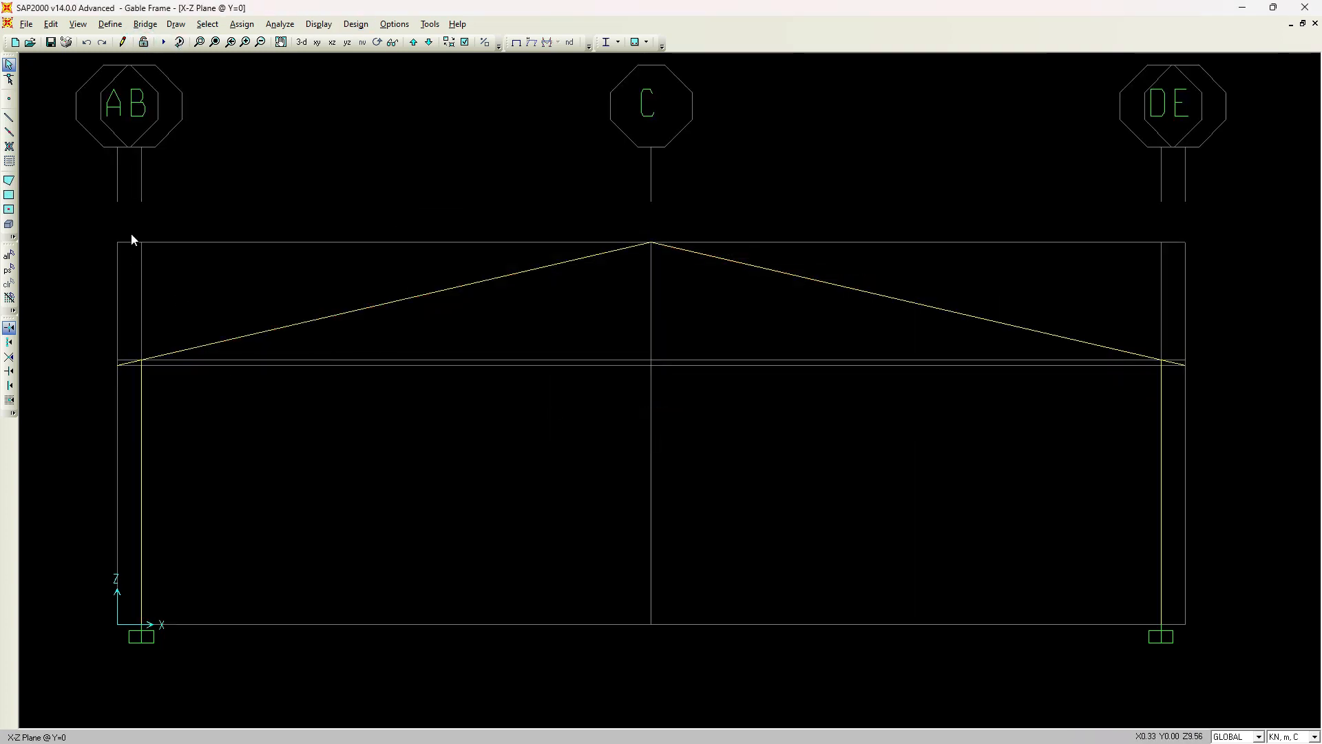
Step: Assign a uniform distributed load of 0.5192 kN/m in the global X direction to all rafter frames for load pattern QUAKE R
left_click_drag(57, 159, 1273, 395)
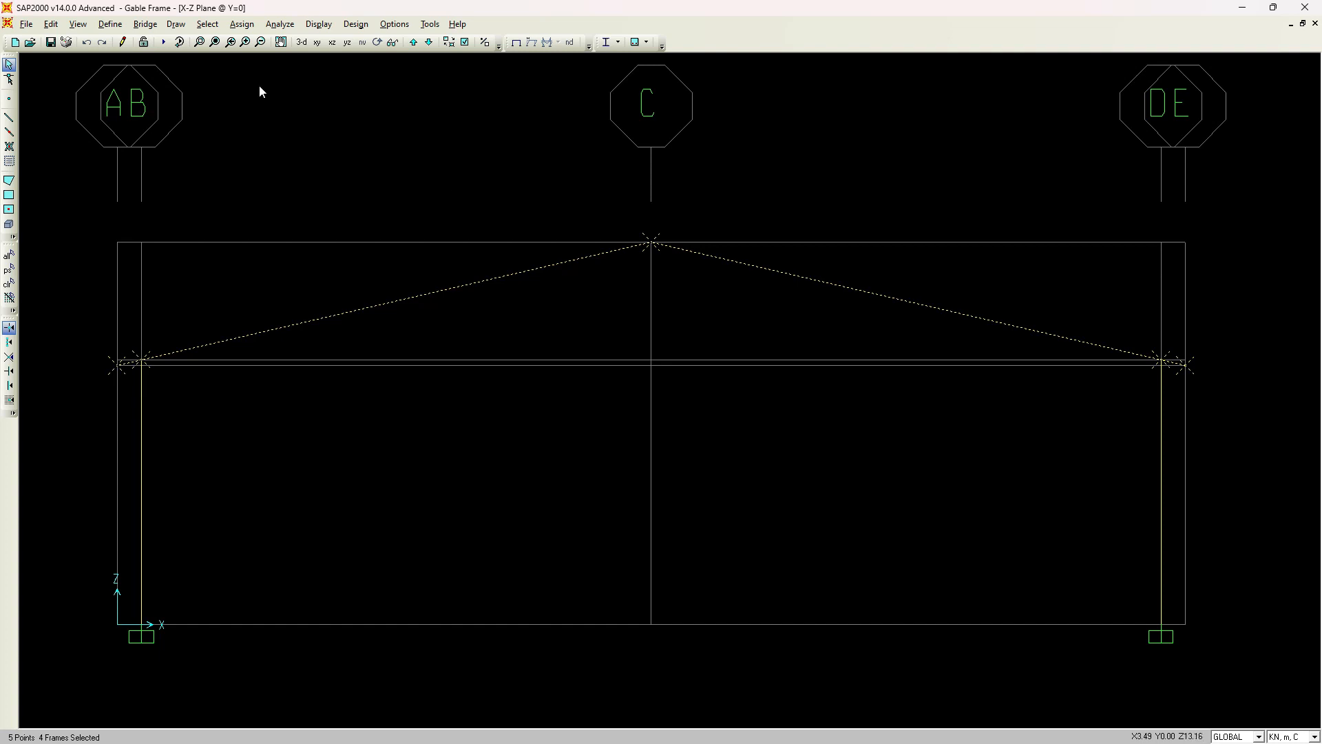
left_click(241, 24)
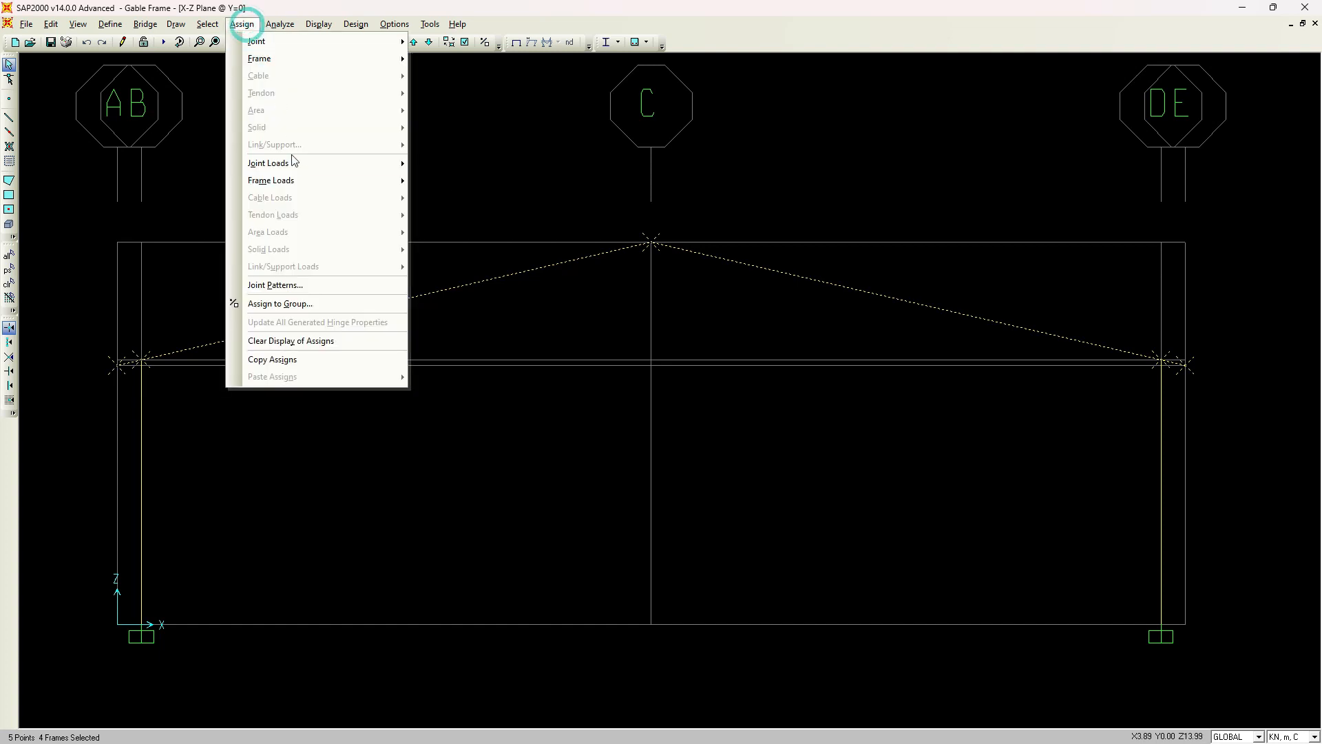
mouse_move(369, 180)
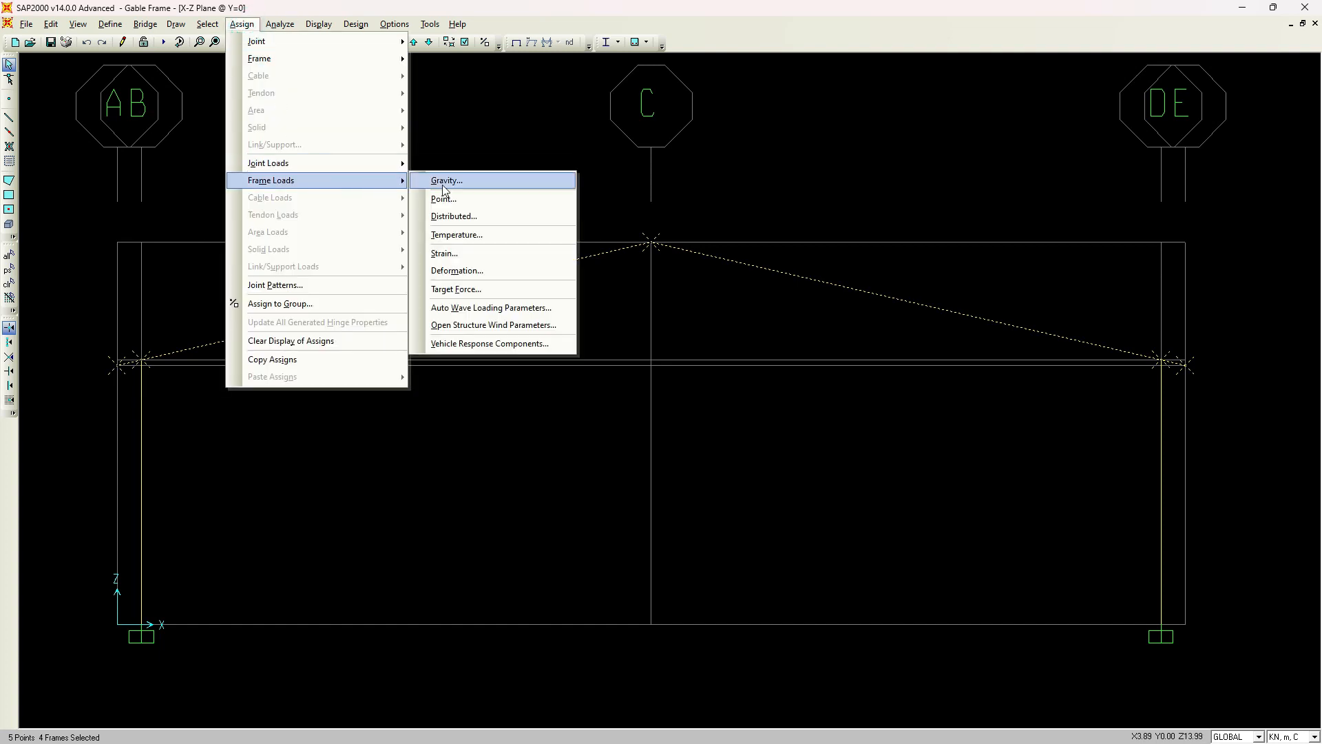
left_click(453, 216)
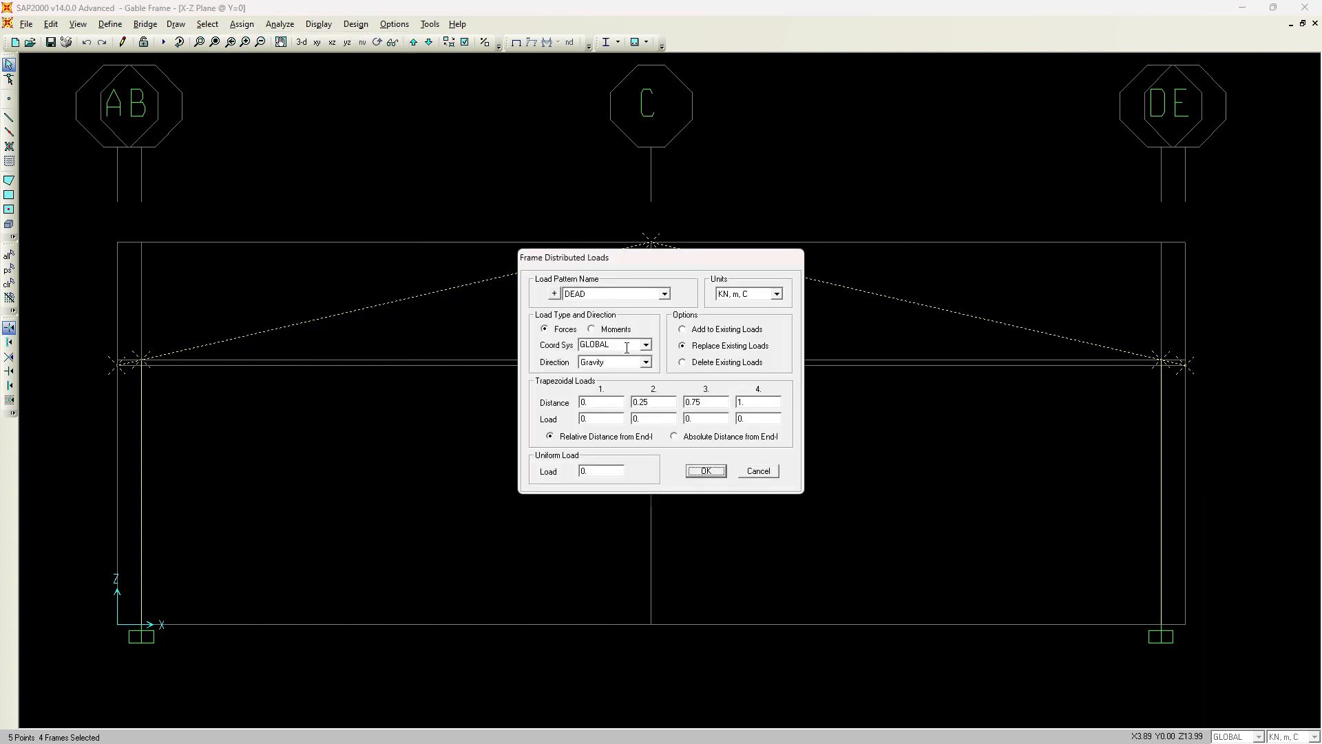
left_click(609, 365)
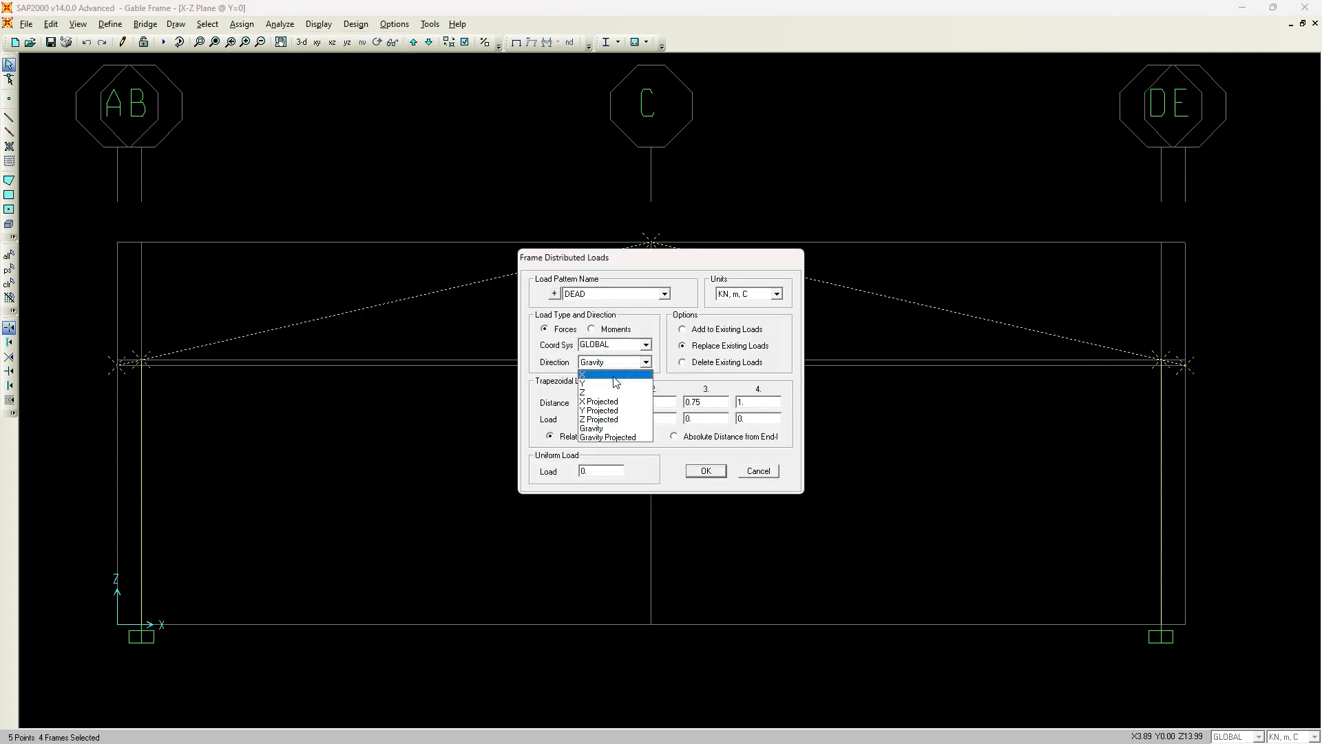
left_click(615, 374)
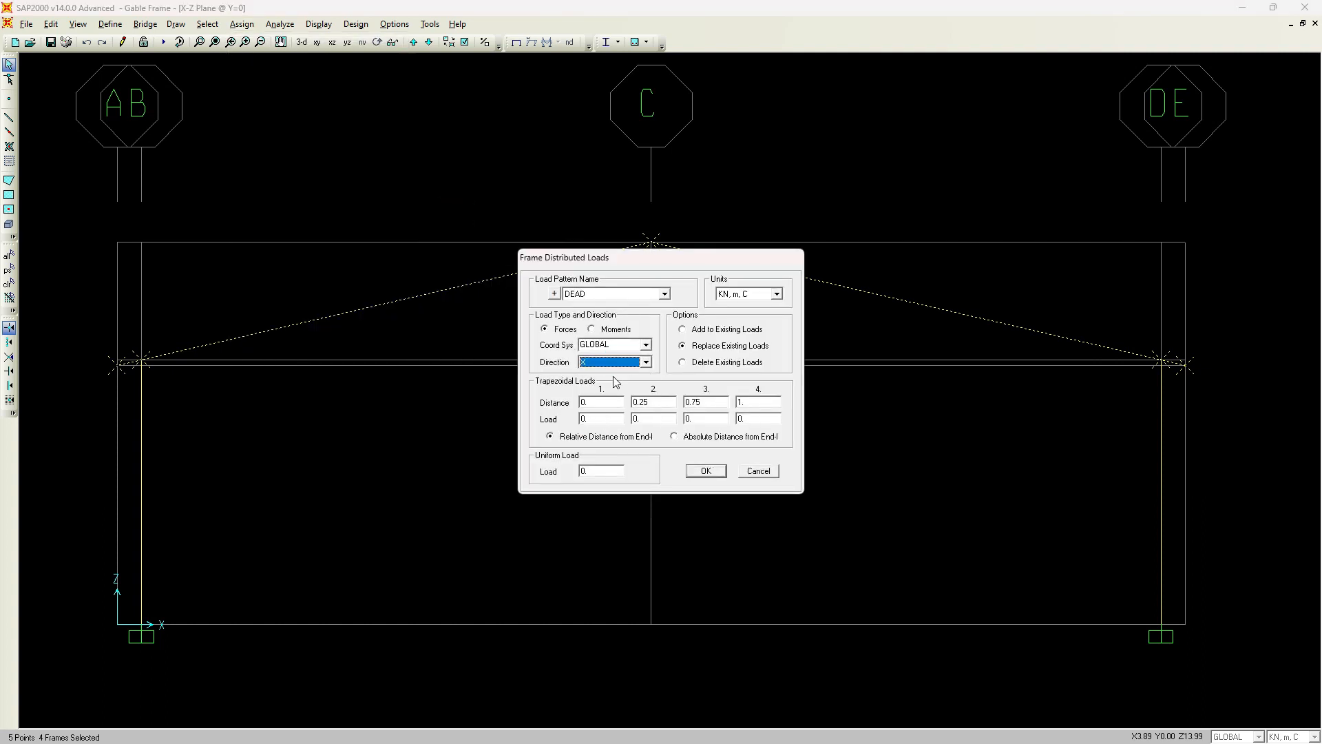
double_click(597, 472)
type("0.5192")
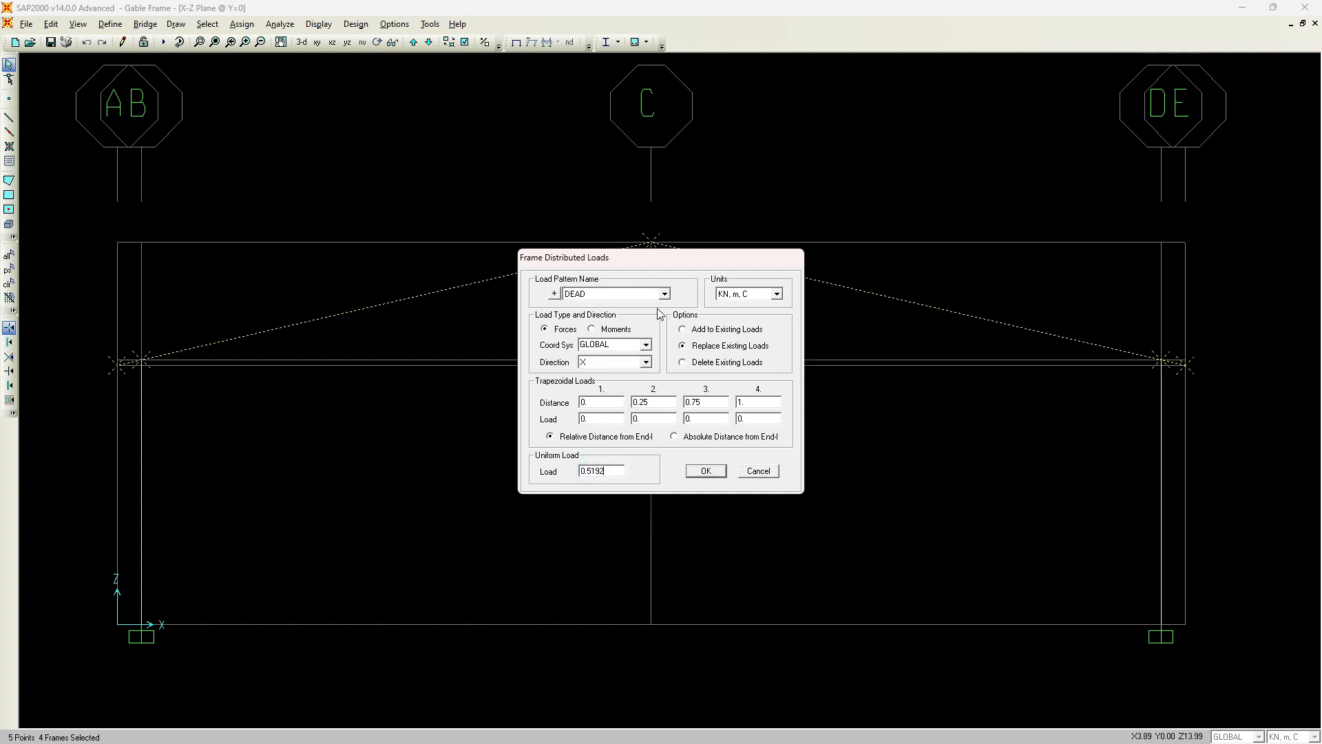
left_click(627, 294)
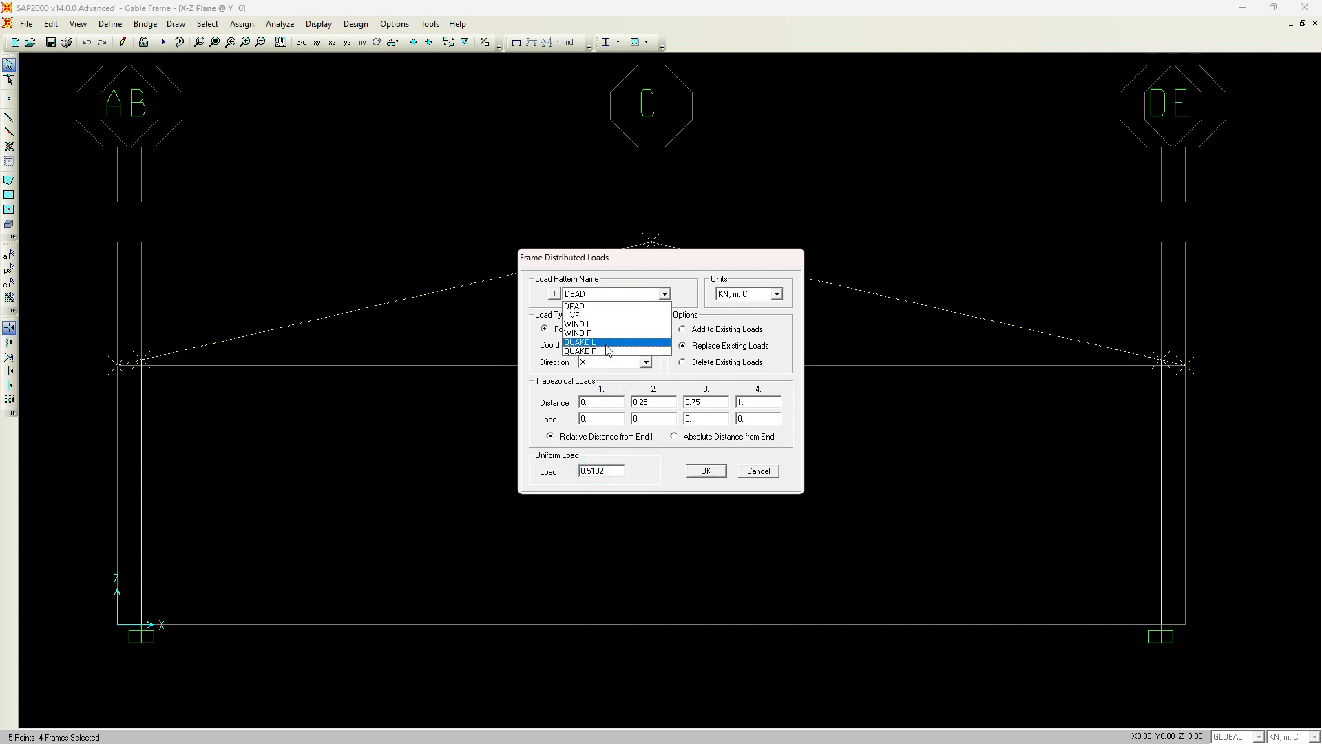
left_click(607, 352)
left_click(716, 474)
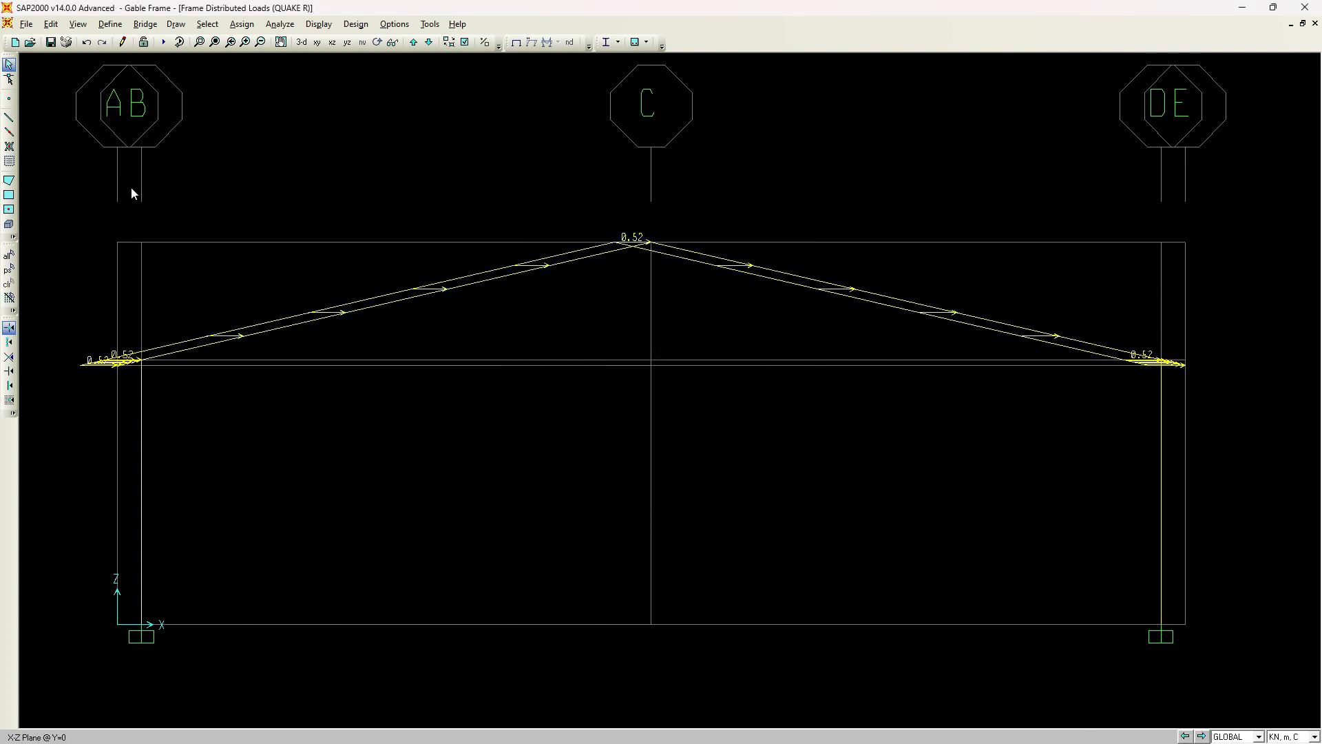
left_click_drag(74, 174, 1246, 443)
left_click(402, 115)
key("alt+Tab")
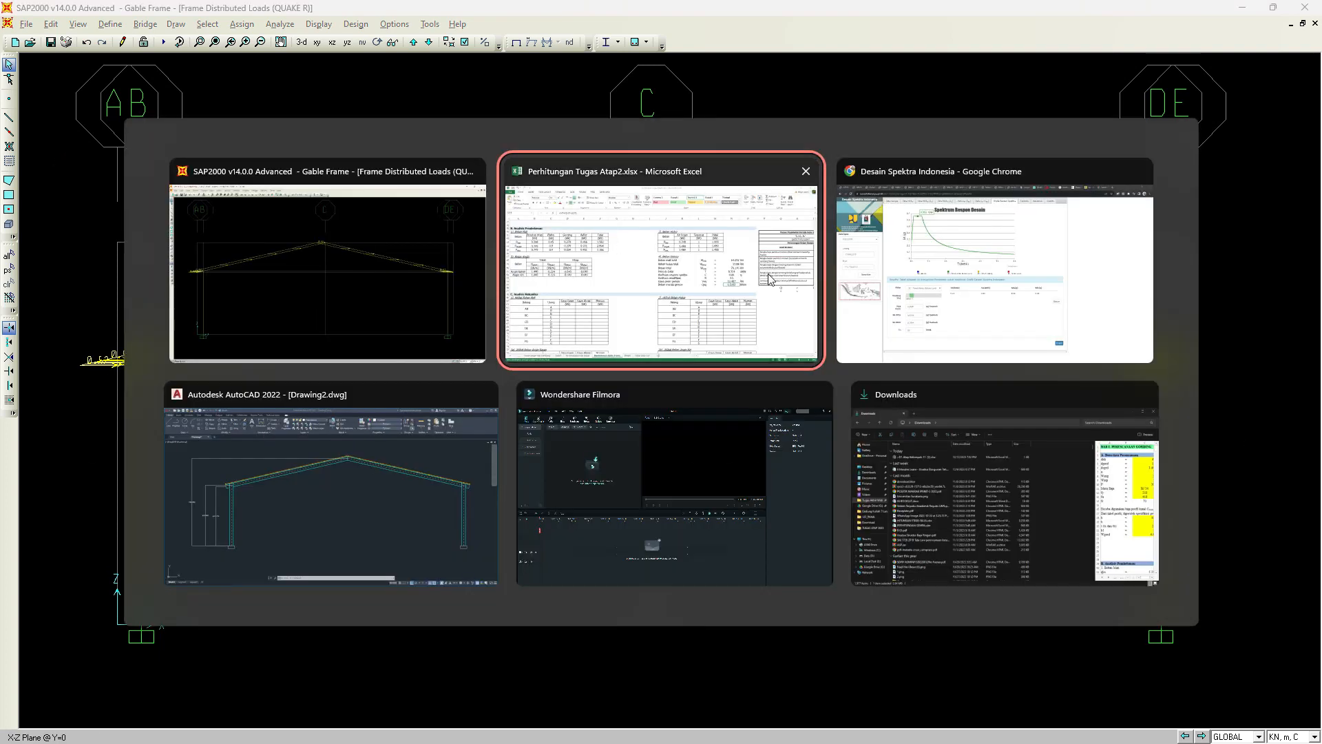
left_click(448, 279)
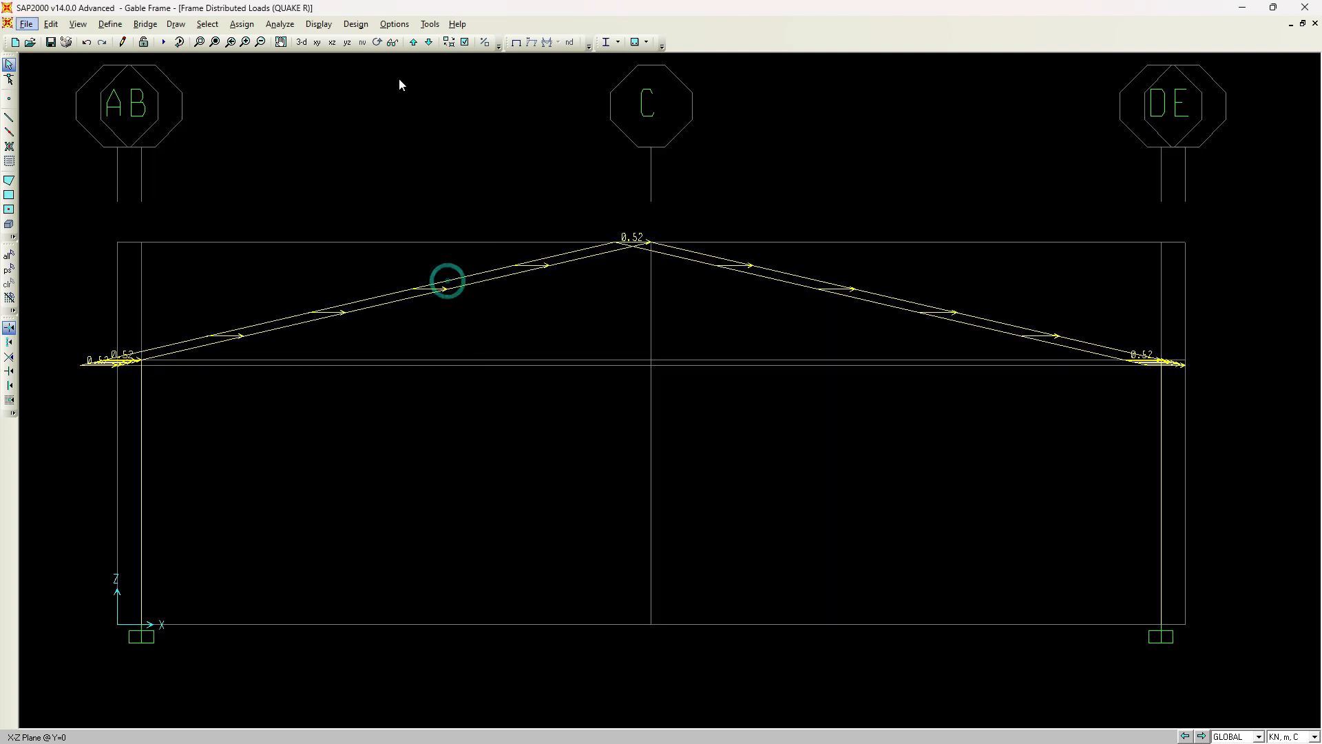
left_click(329, 31)
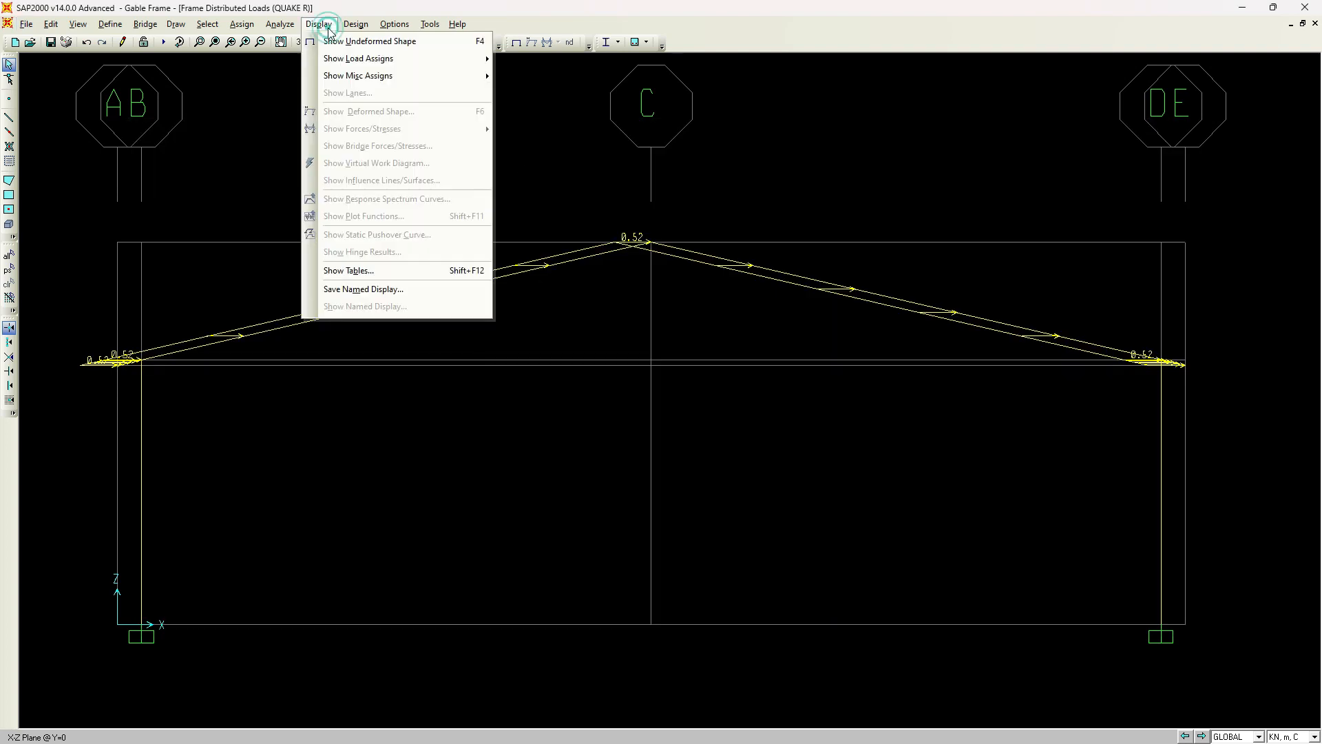
left_click(378, 276)
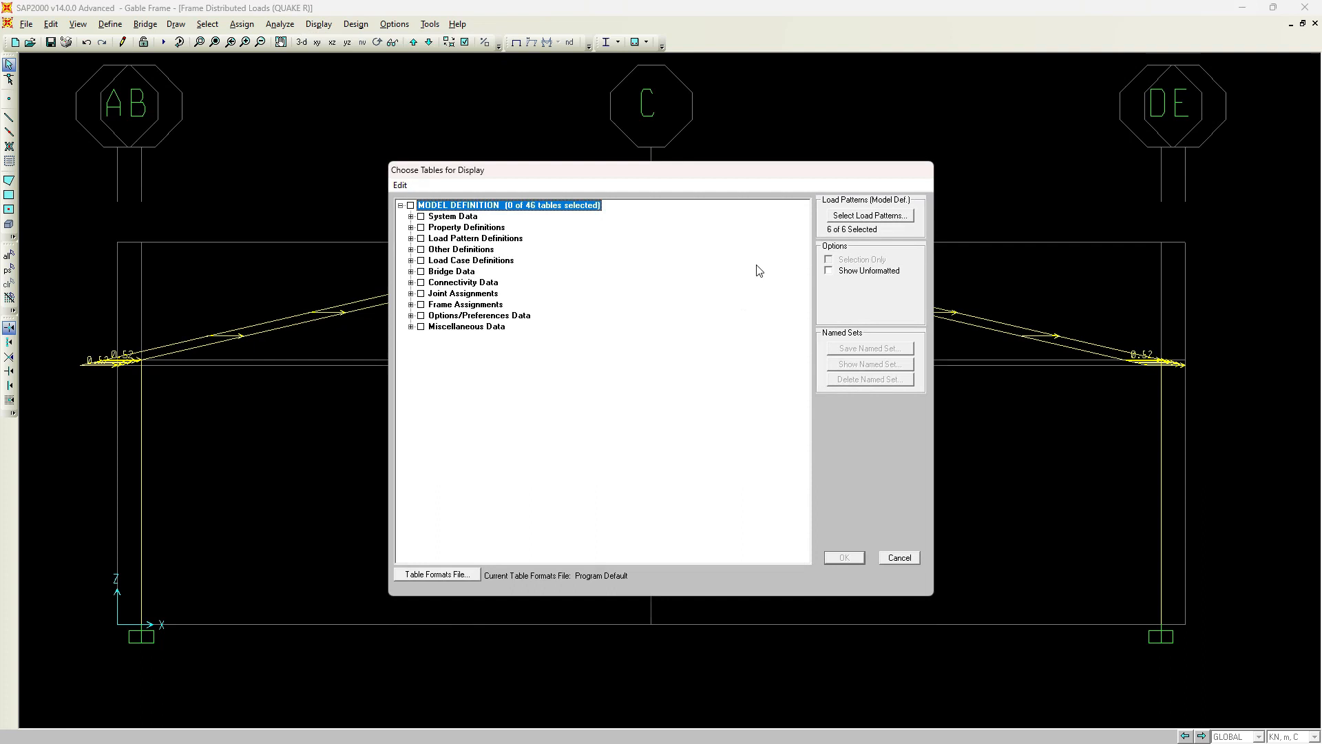
key("Escape")
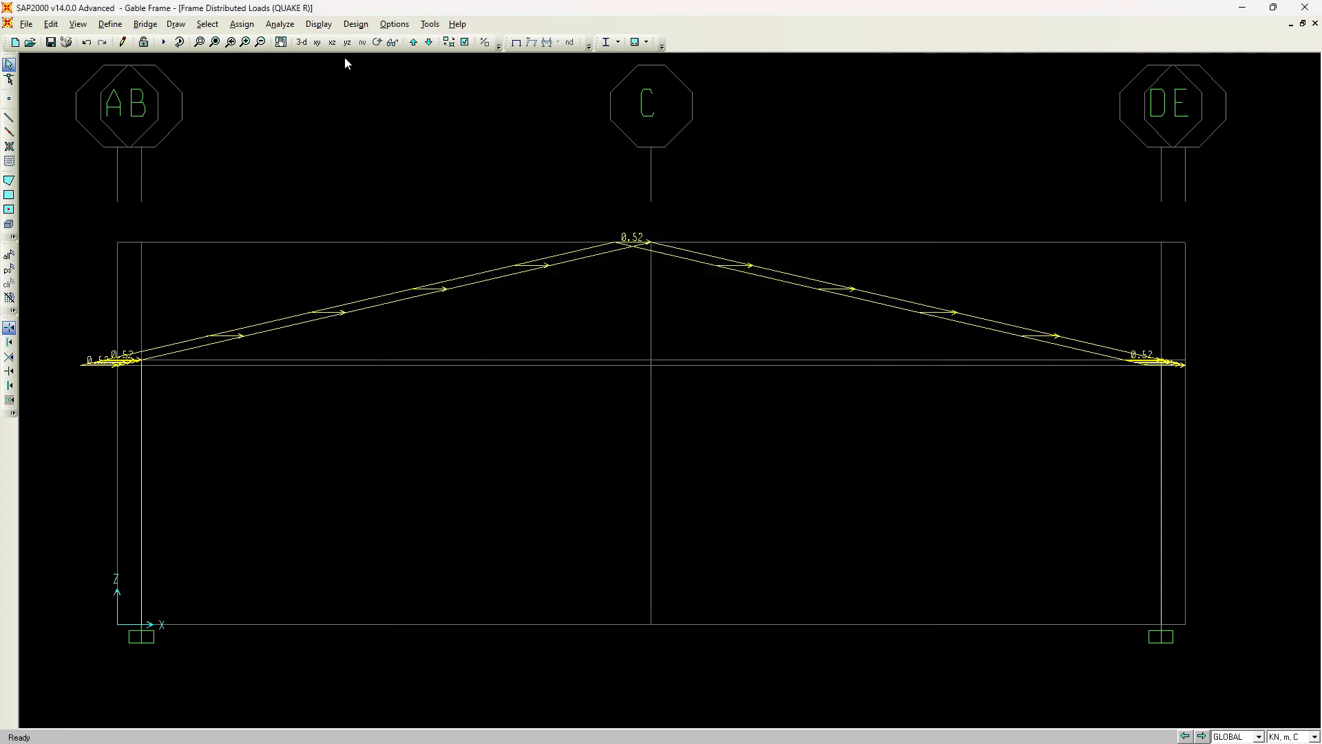
left_click(163, 41)
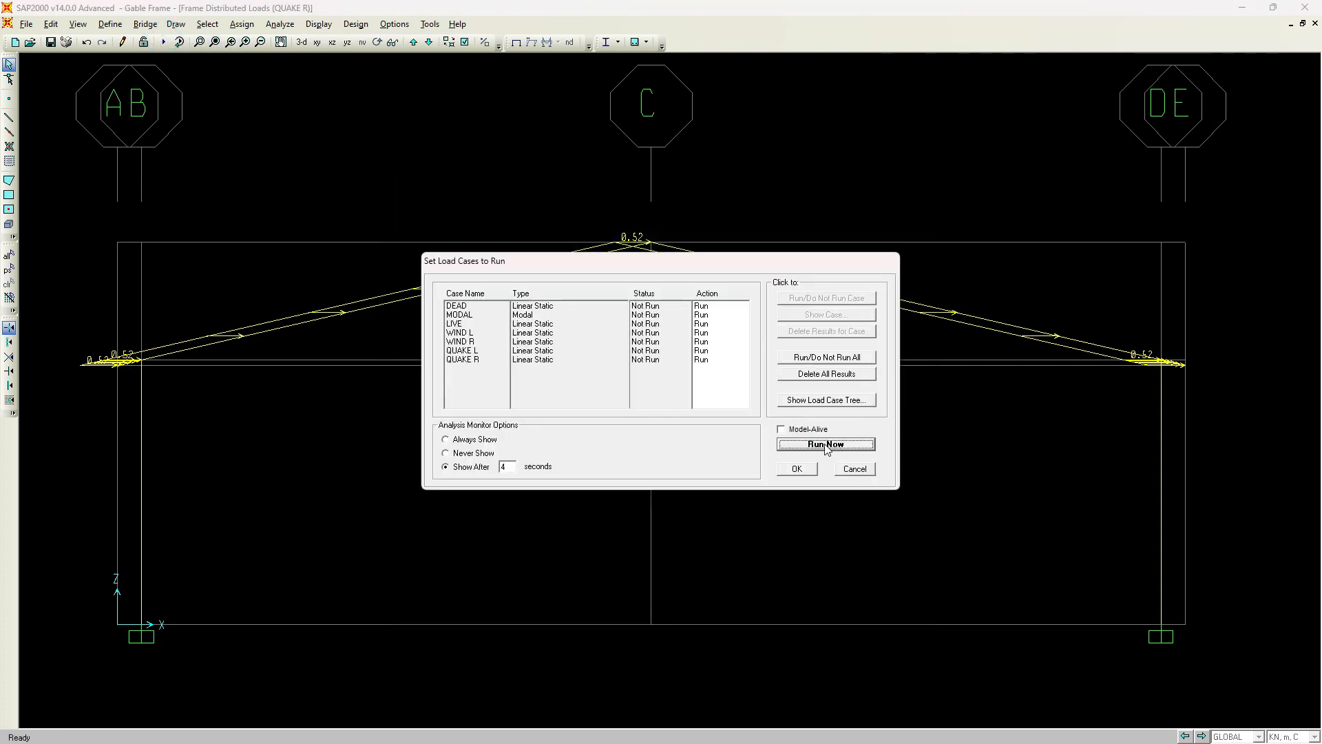
left_click(855, 468)
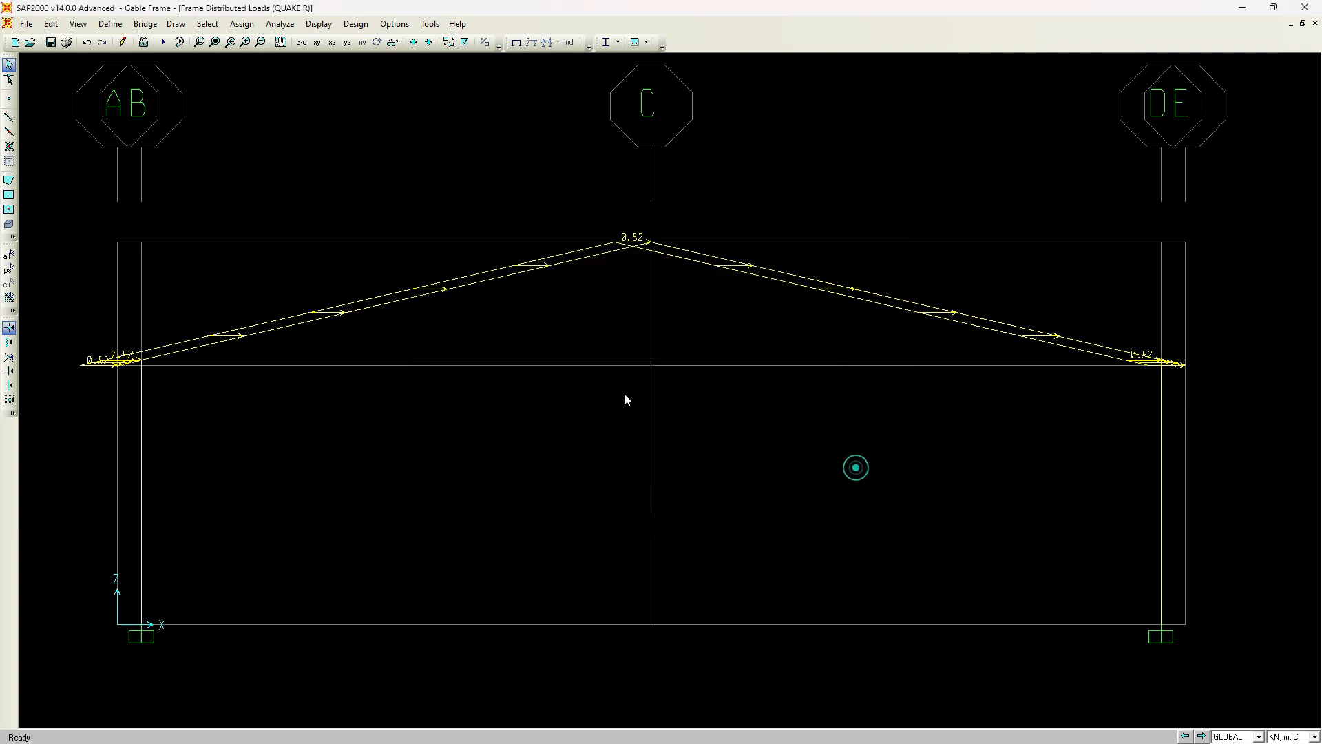
Step: Switch to the Excel workbook and review the empty Gaya Geser, Gaya Aksial and Momen columns of the Akibat Beban Mati table
key("alt+Tab")
scroll(248, 521, "down", 3)
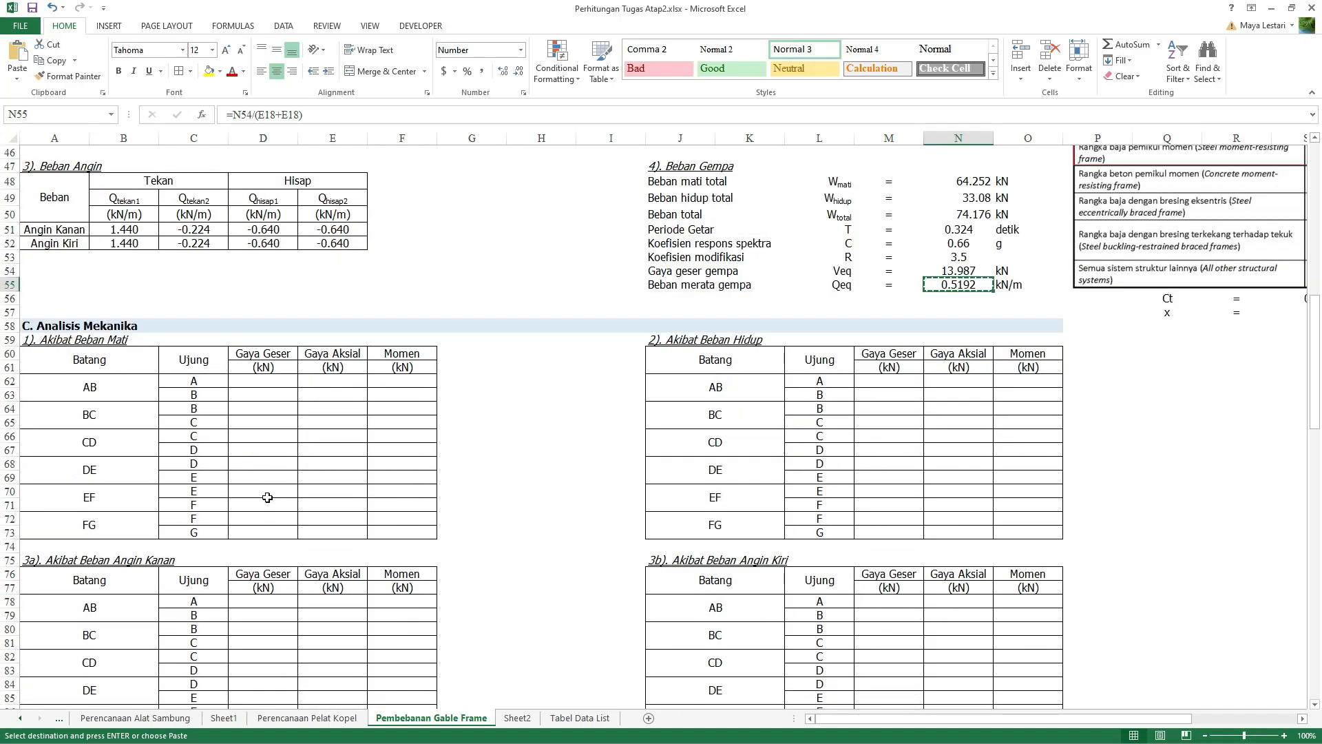
left_click_drag(260, 382, 251, 530)
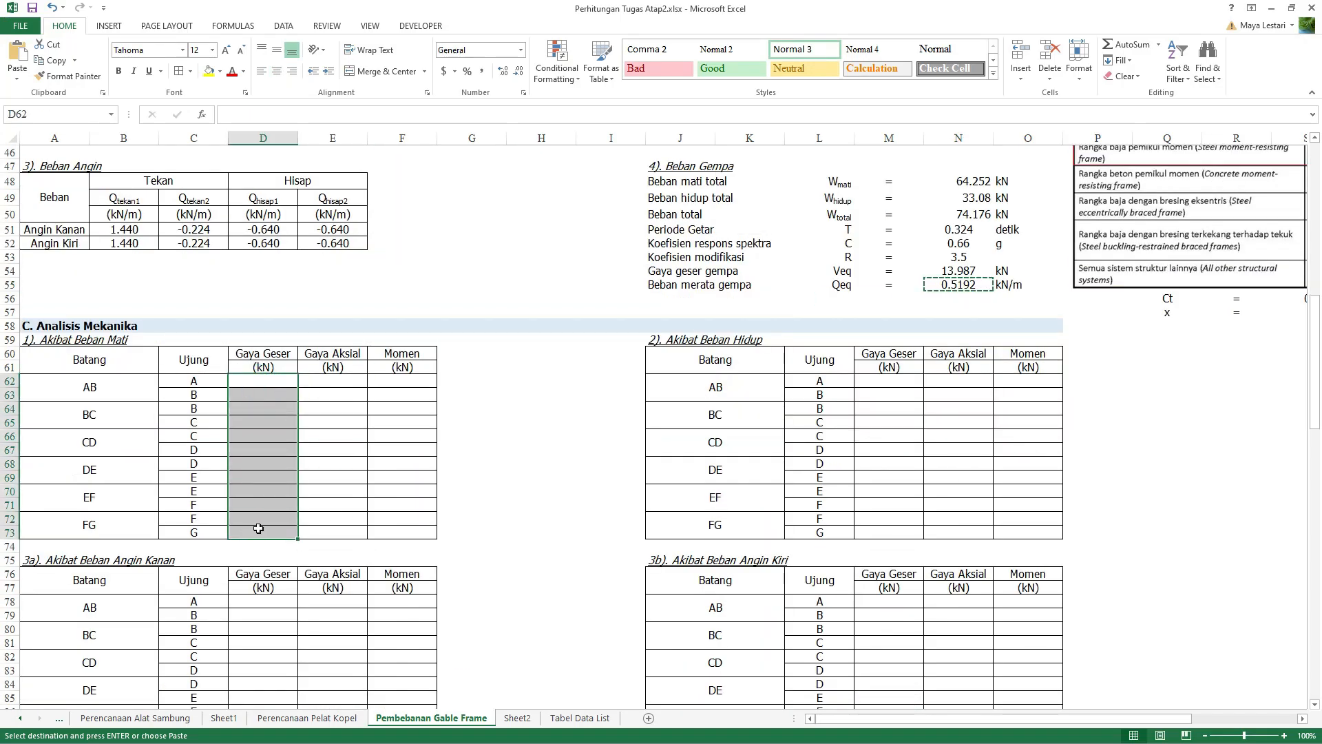
left_click_drag(334, 382, 334, 522)
left_click_drag(422, 385, 422, 540)
Step: Switch back to SAP2000, run the analysis for all load cases and save the model
key("alt+Tab")
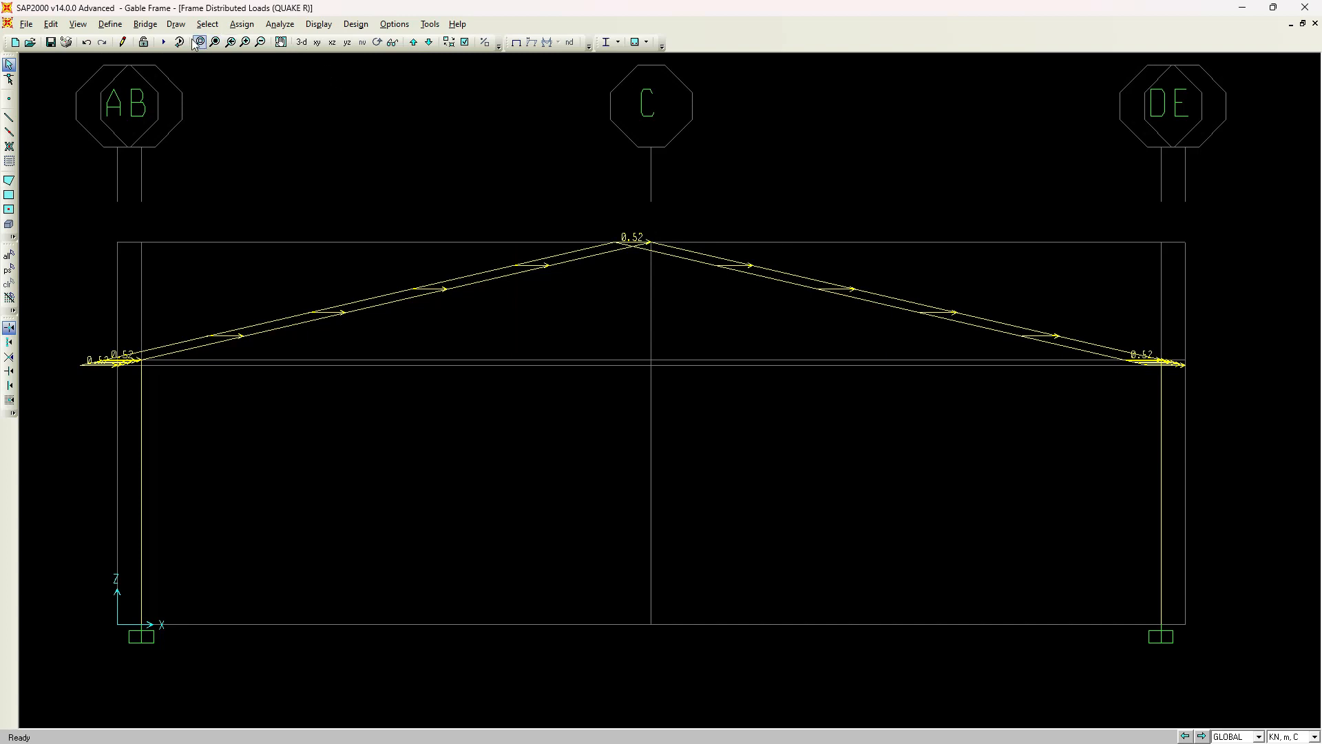
left_click(163, 43)
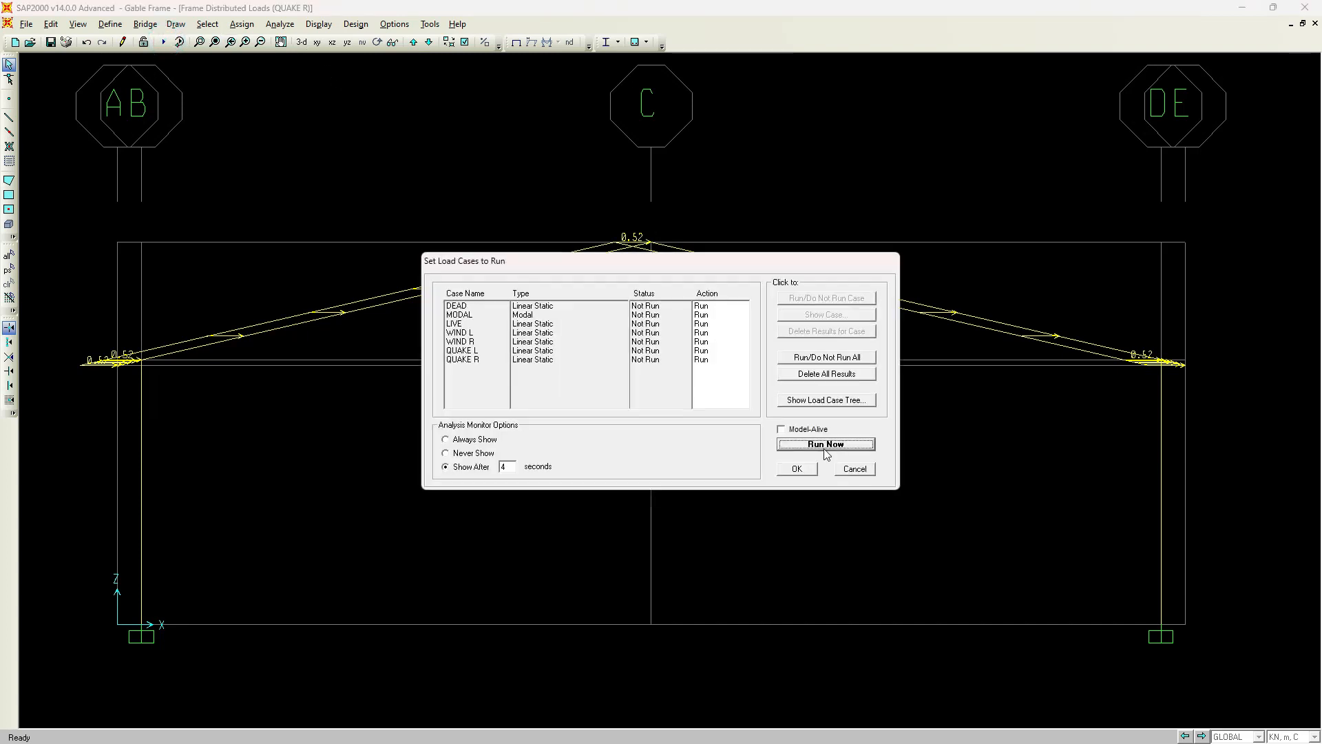
left_click(839, 445)
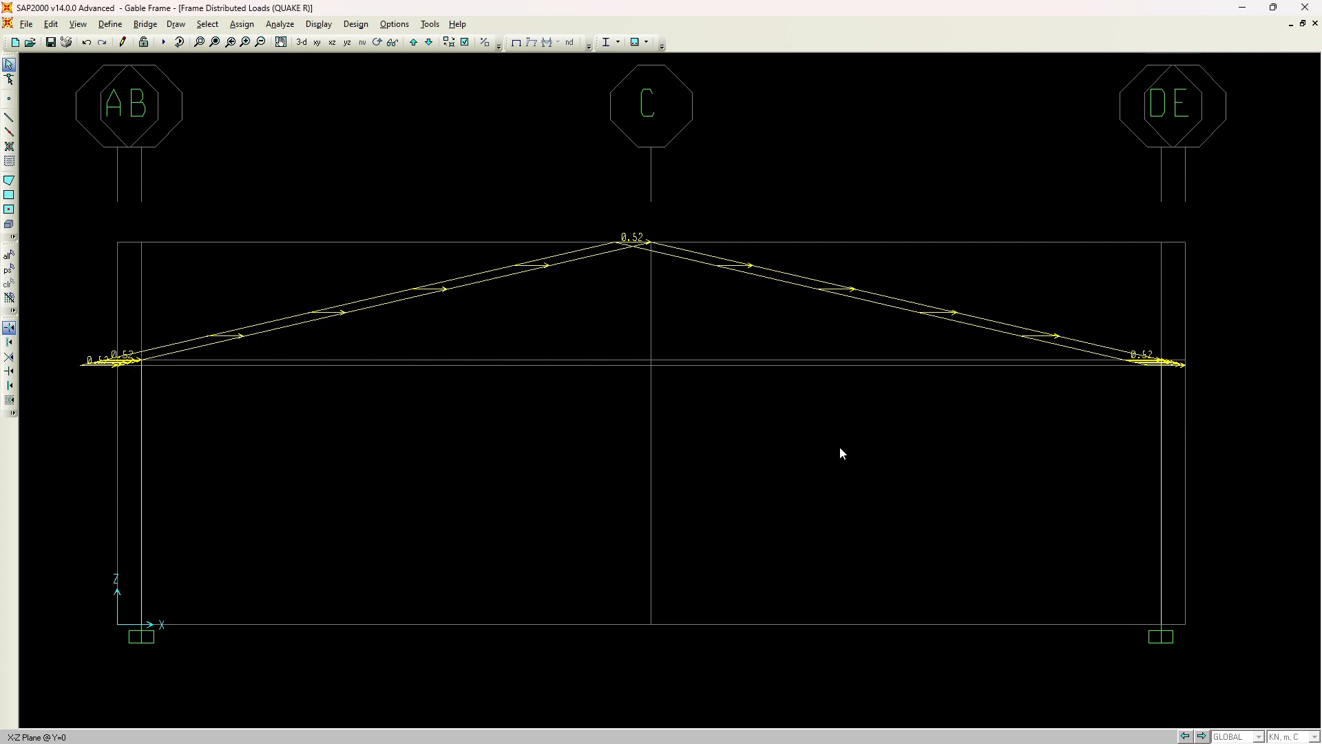
key("ctrl+s")
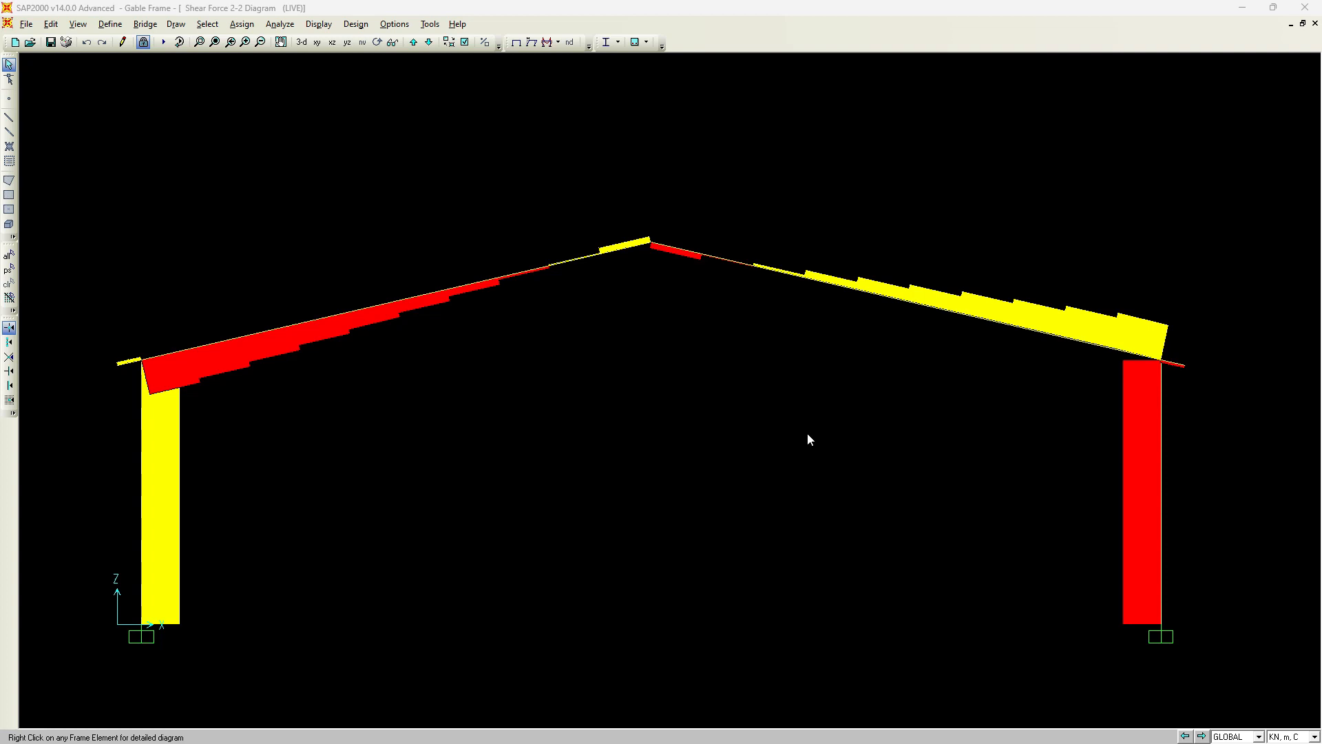
Step: Open the results table selection, deselect Base Reactions and select the Element Forces - Frames table under Element Output
left_click(370, 25)
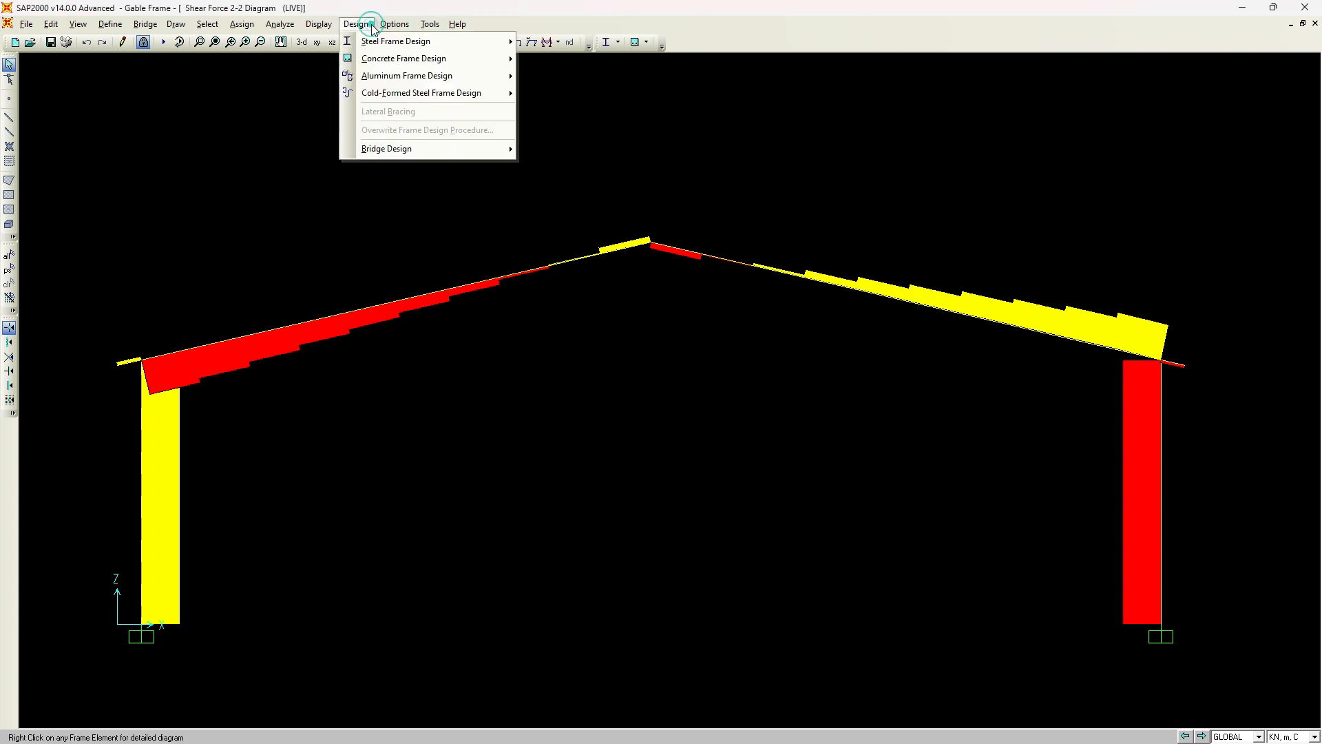
mouse_move(332, 28)
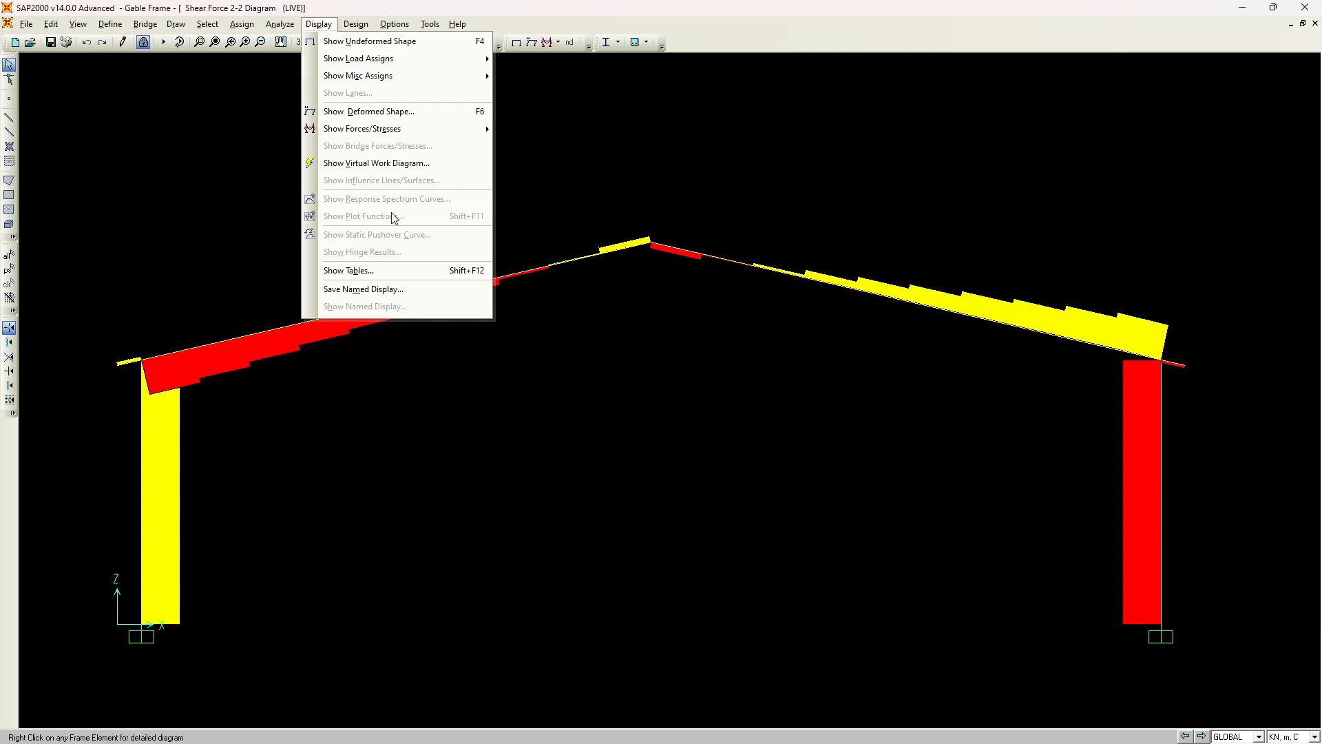
left_click(402, 270)
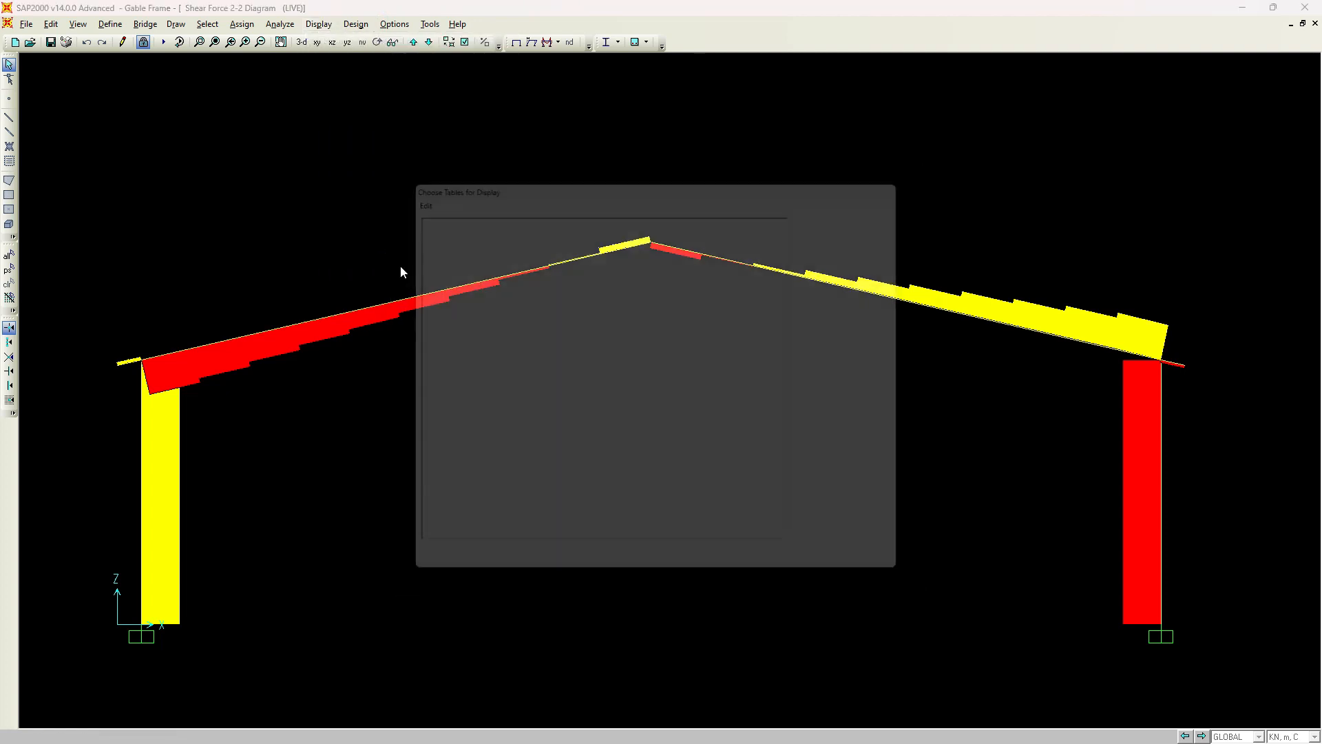
left_click(410, 370)
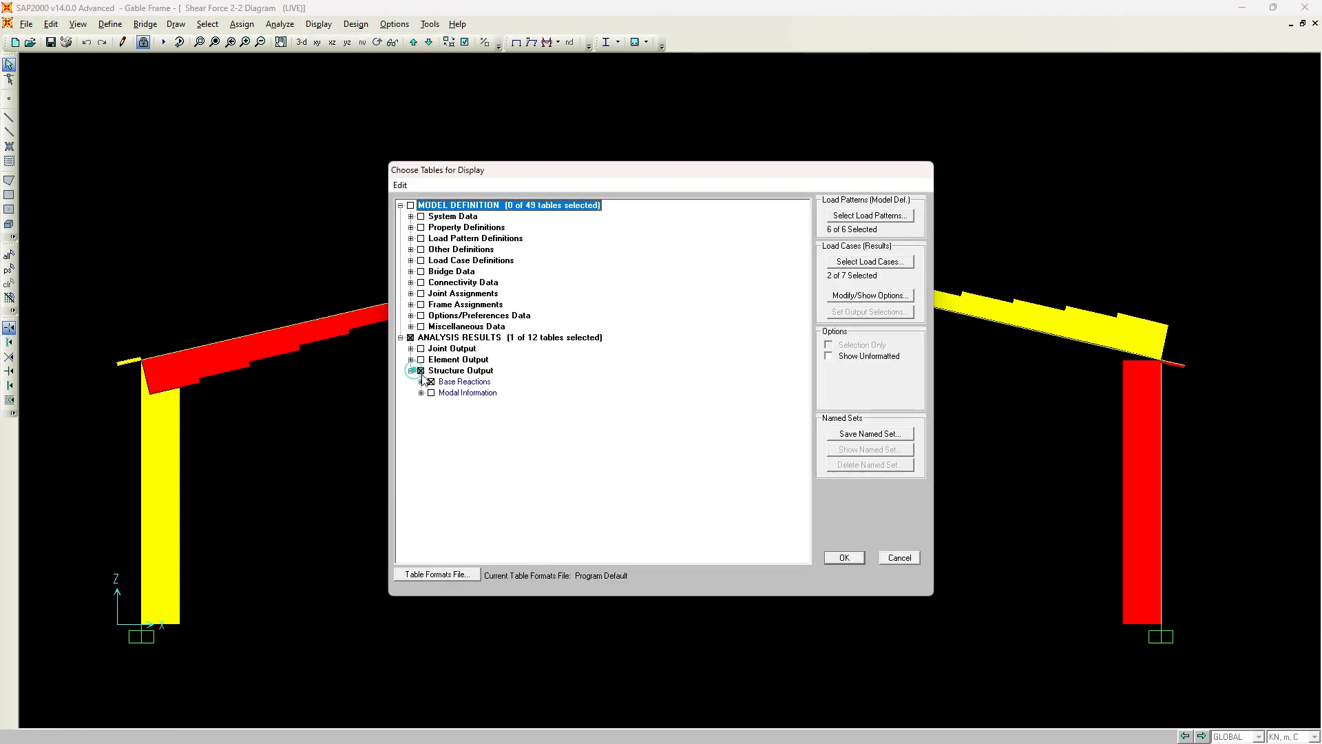
left_click(422, 382)
left_click(411, 360)
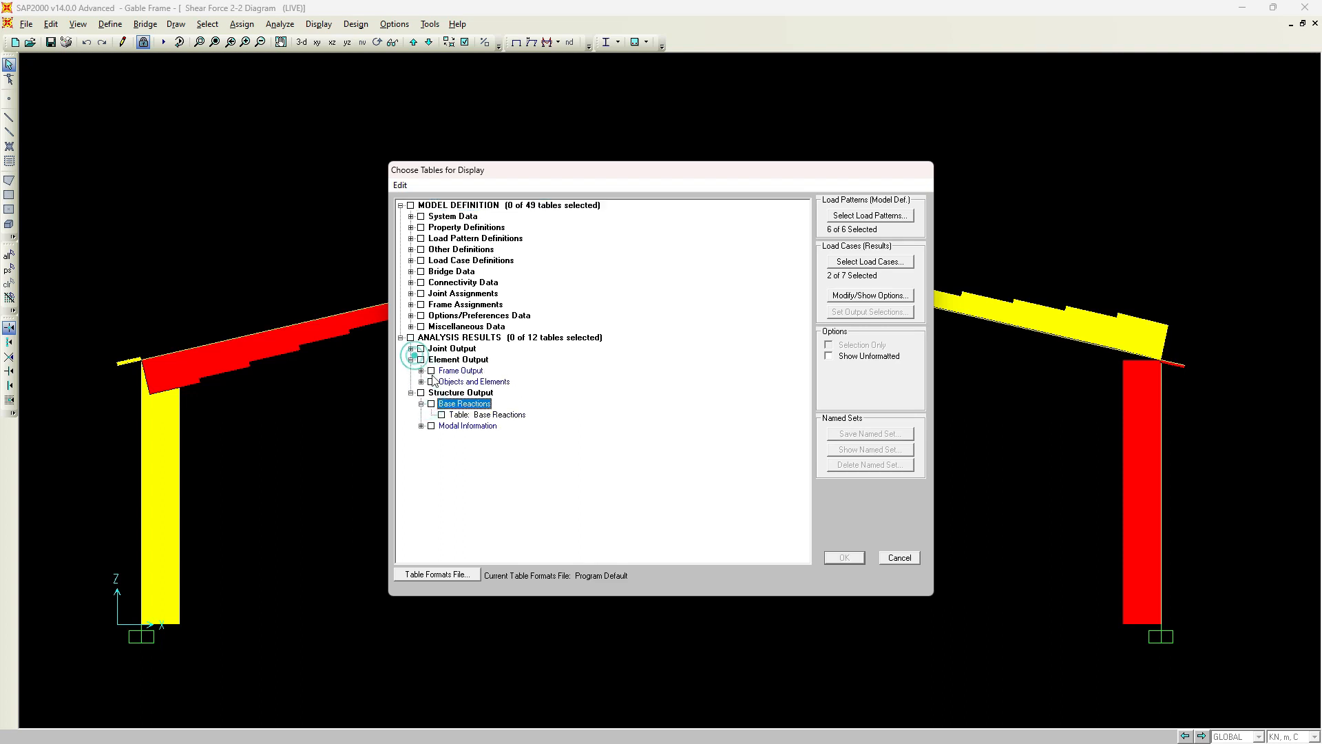
left_click(421, 370)
left_click(441, 381)
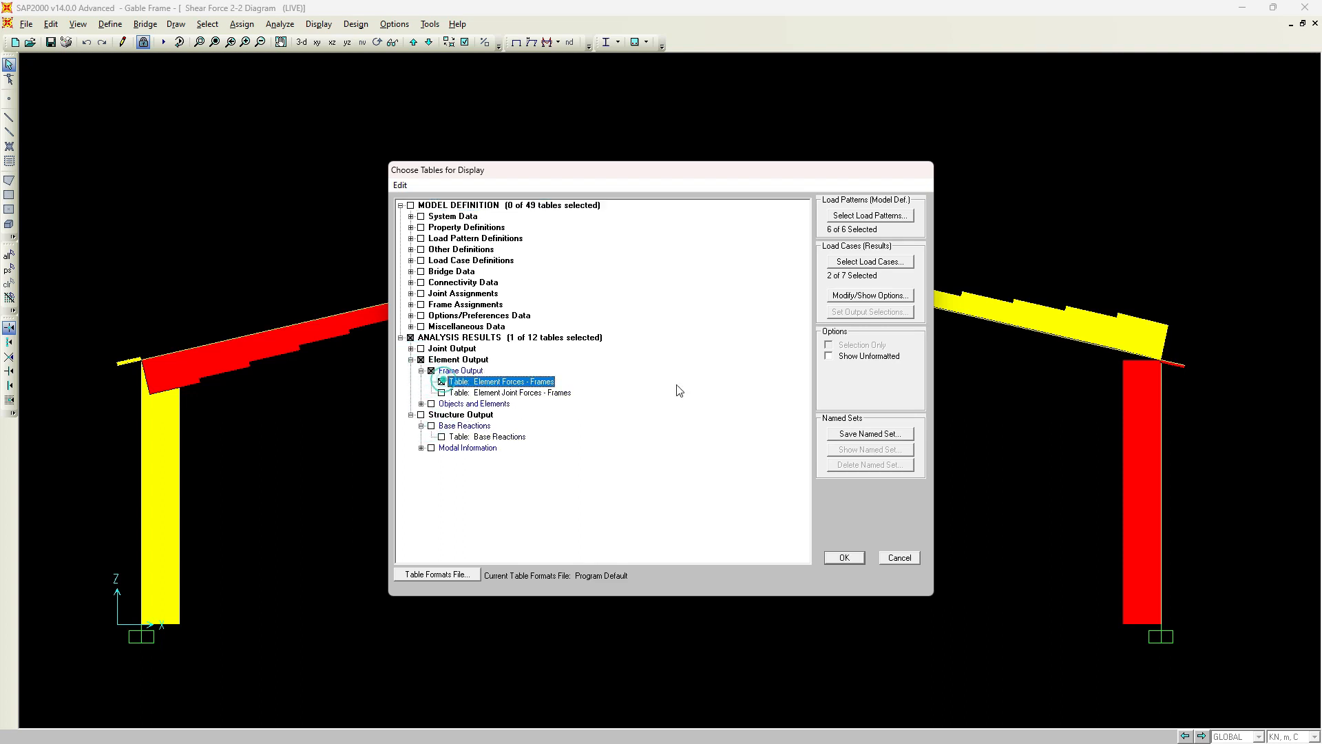
Step: Include all load cases except MODAL in the results and export the Element Forces - Frames table to Excel
left_click(869, 262)
left_click_drag(608, 337, 605, 391)
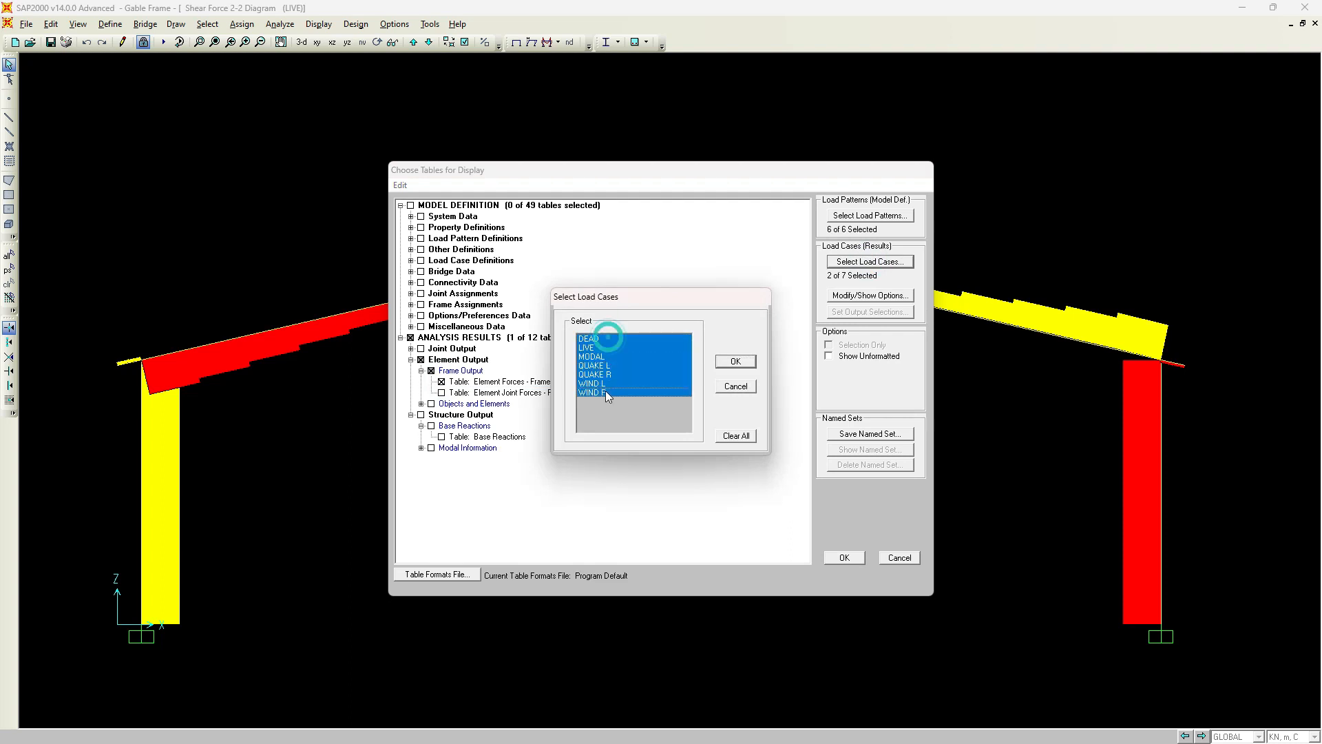
left_click(595, 357, "ctrl")
left_click(735, 361)
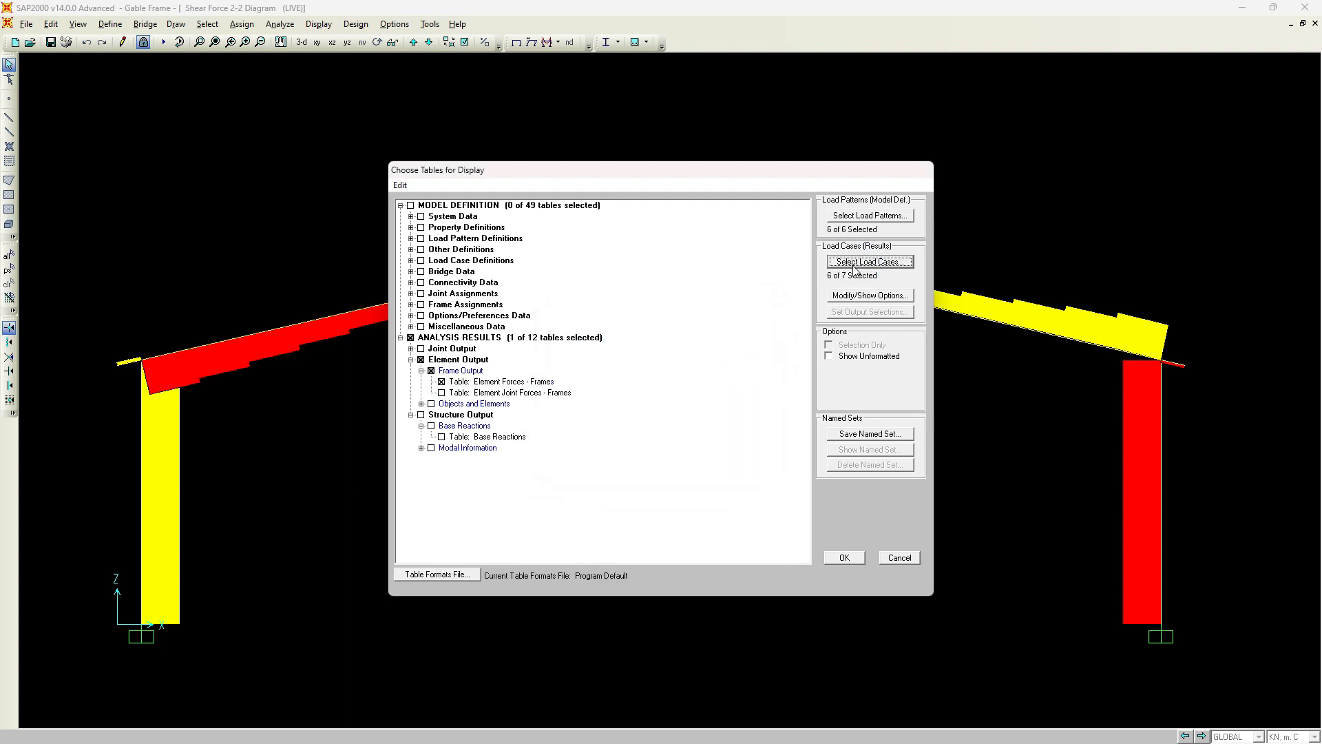
left_click(844, 557)
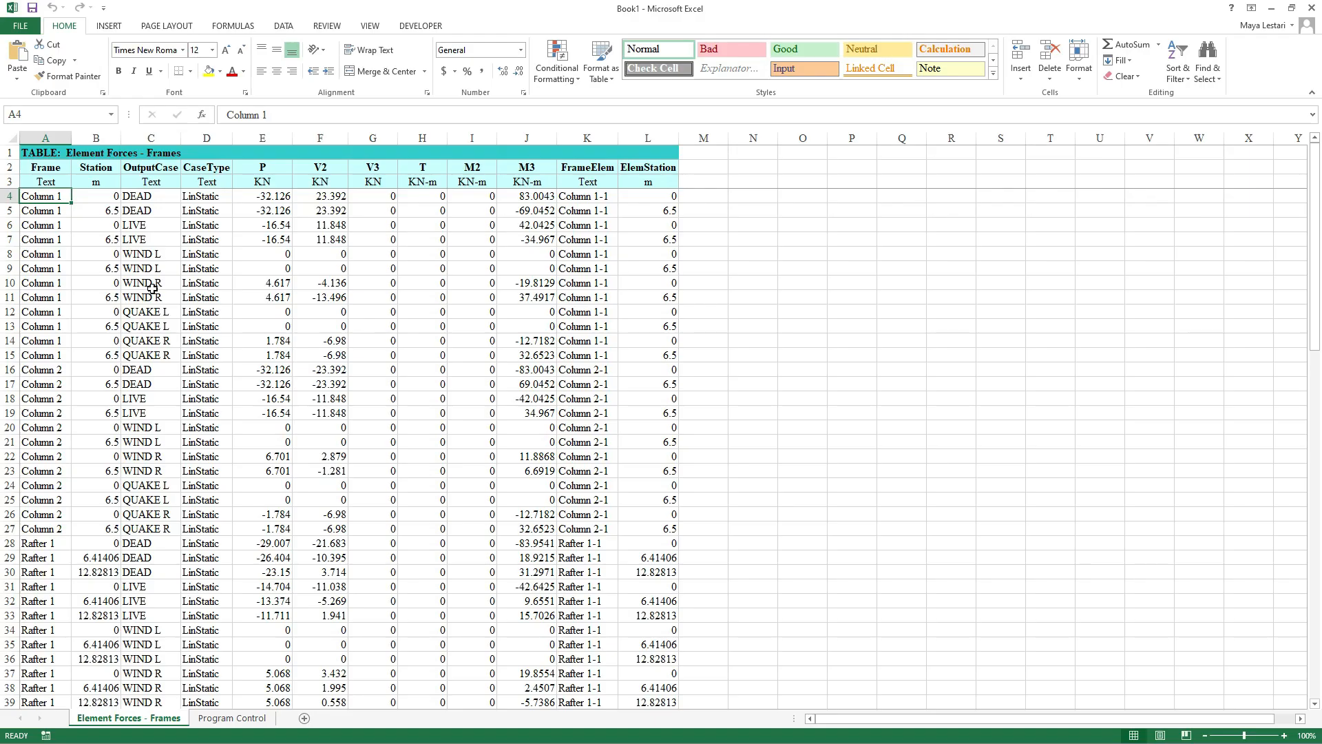
Step: Add filters to the units row A3:L3 of the exported Element Forces - Frames table
left_click_drag(42, 181, 631, 178)
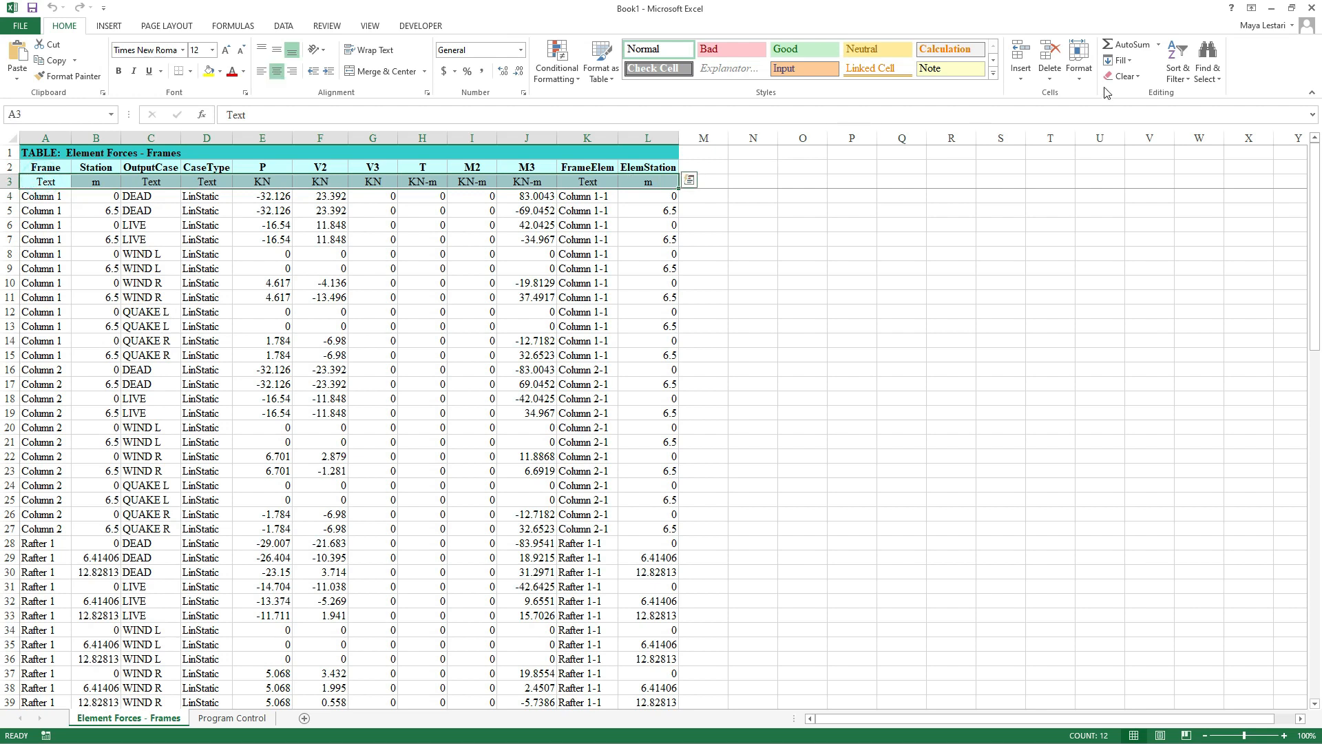
left_click(1176, 68)
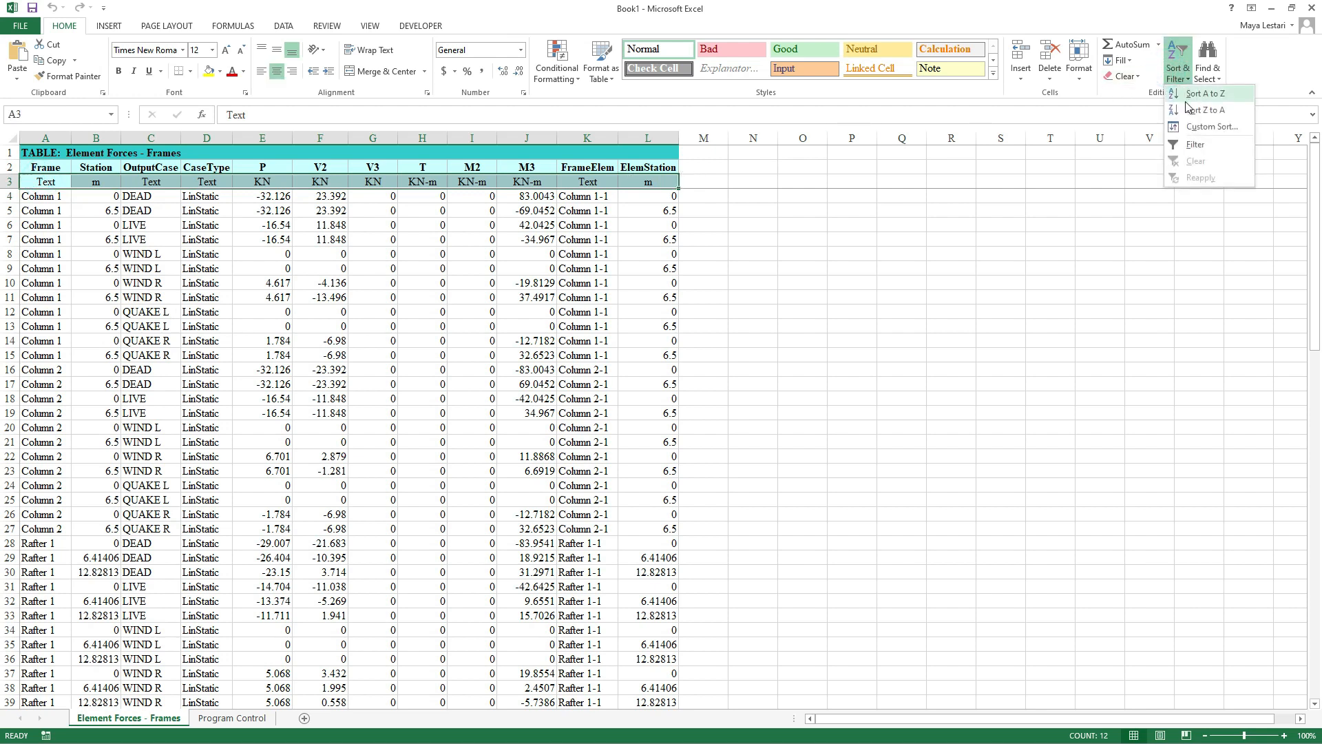
left_click(1196, 129)
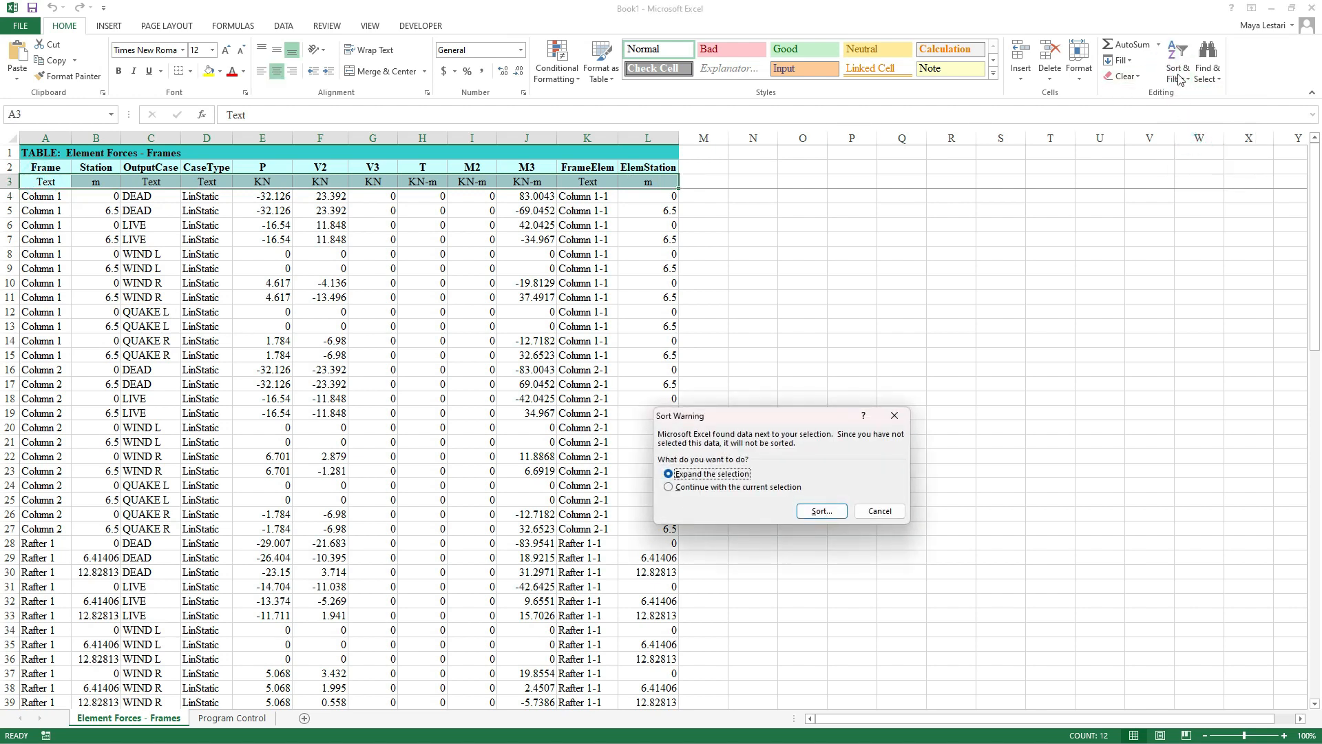
key("Escape")
left_click(1179, 76)
left_click(1199, 137)
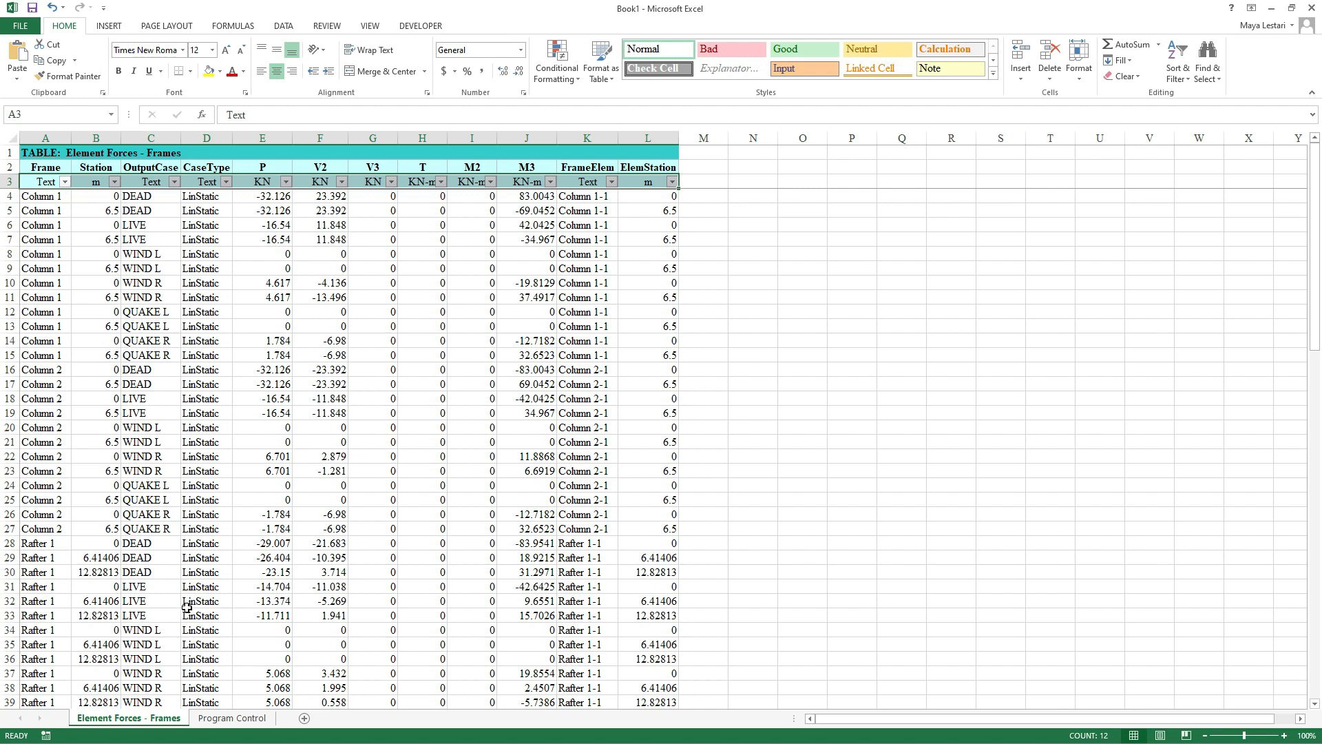
Step: Switch to Perhitungan Tugas Atap2.xlsx and select the Gaya Geser cell for end A of member AB in the Akibat Beban Mati table
key("alt+Tab")
key("alt+Tab")
key("alt+Tab")
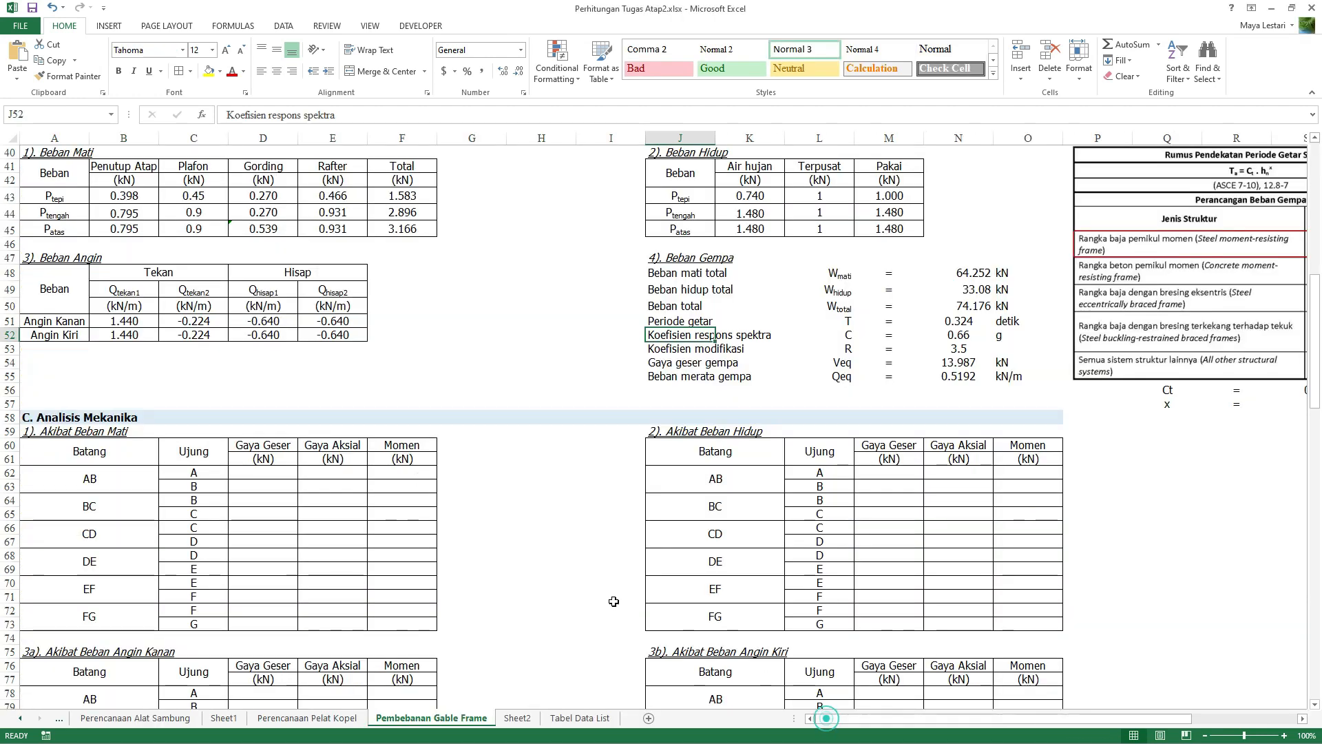
scroll(378, 502, "down", 3)
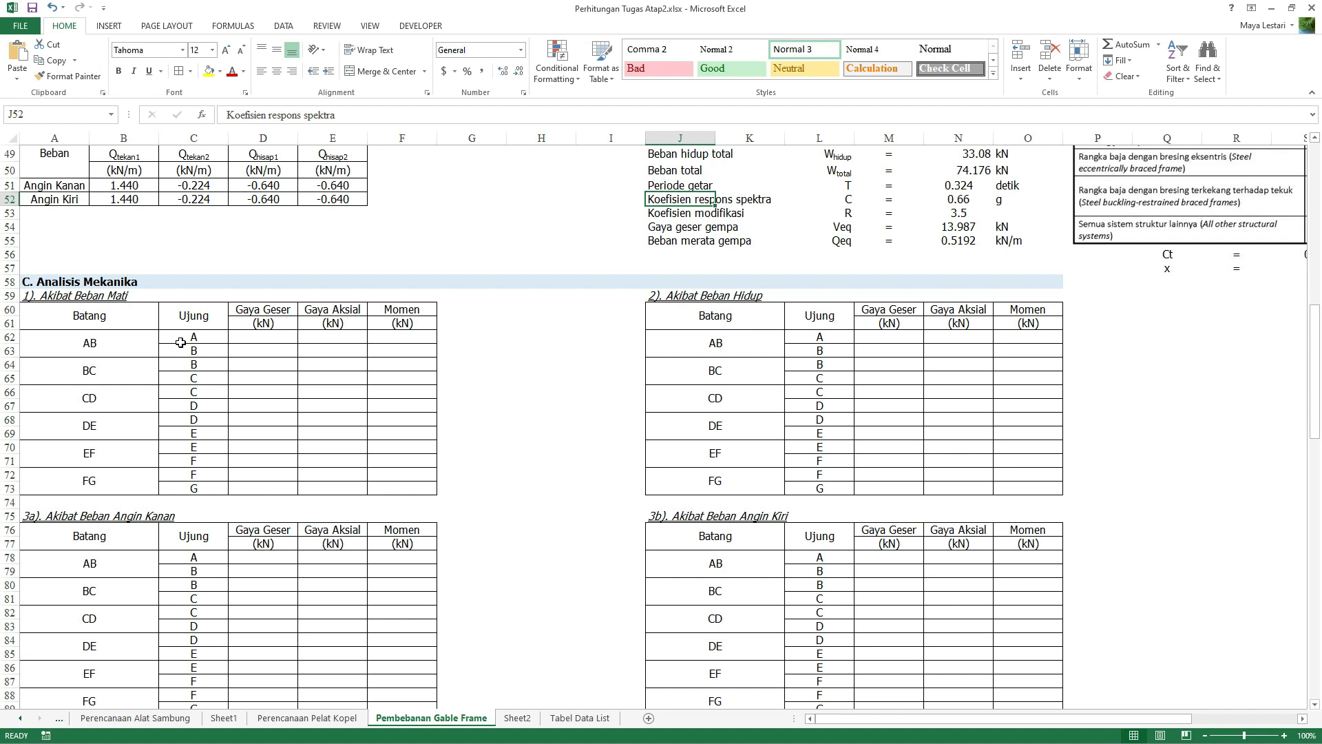
left_click(180, 343)
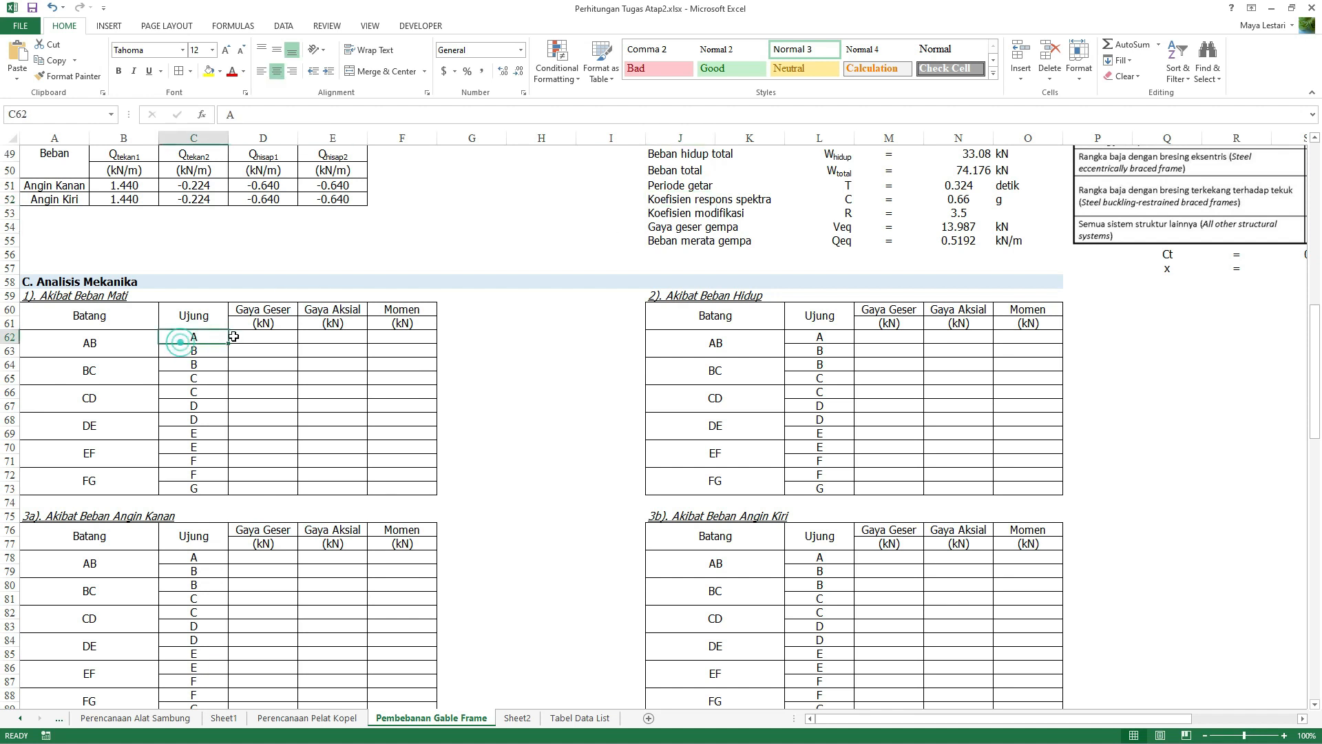
left_click(259, 340)
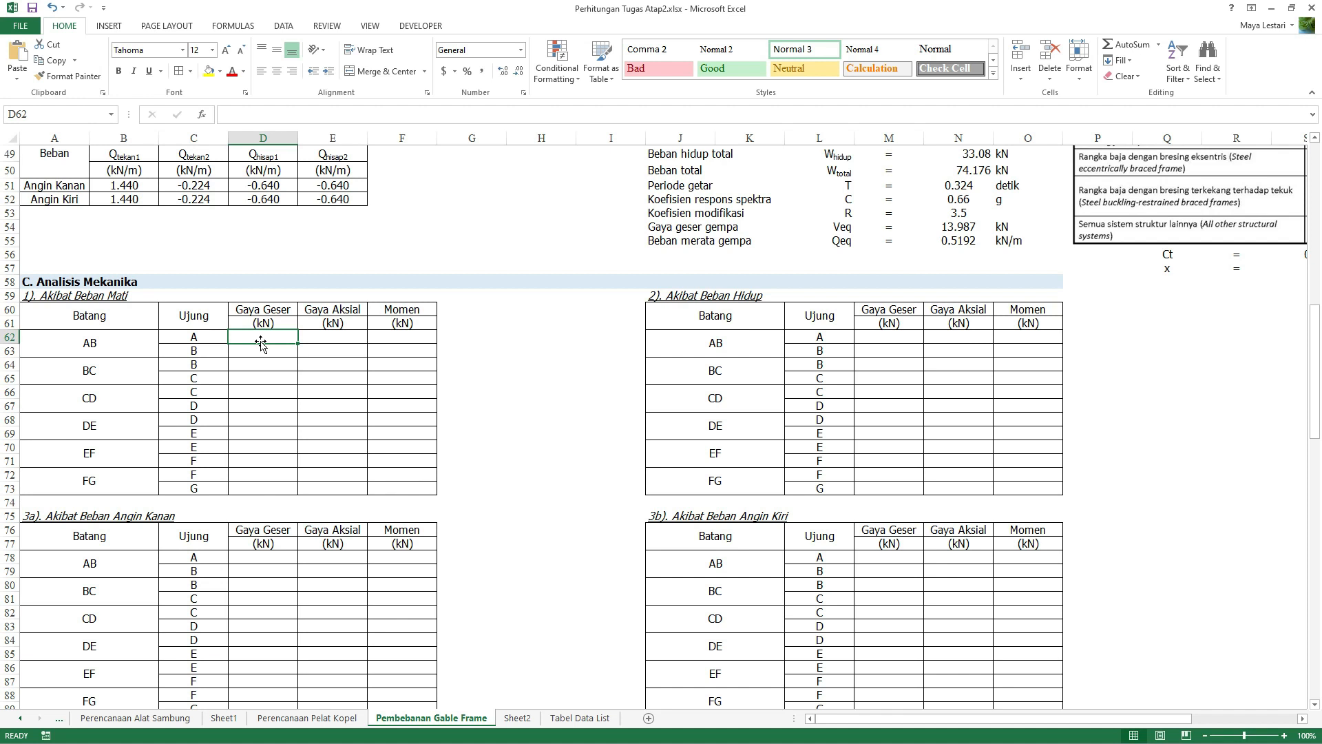
Step: Switch to SAP2000 to check the frame labels of the columns, rafters and overhangs, and return to the calculation workbook
key("alt+Tab")
key("alt+Tab")
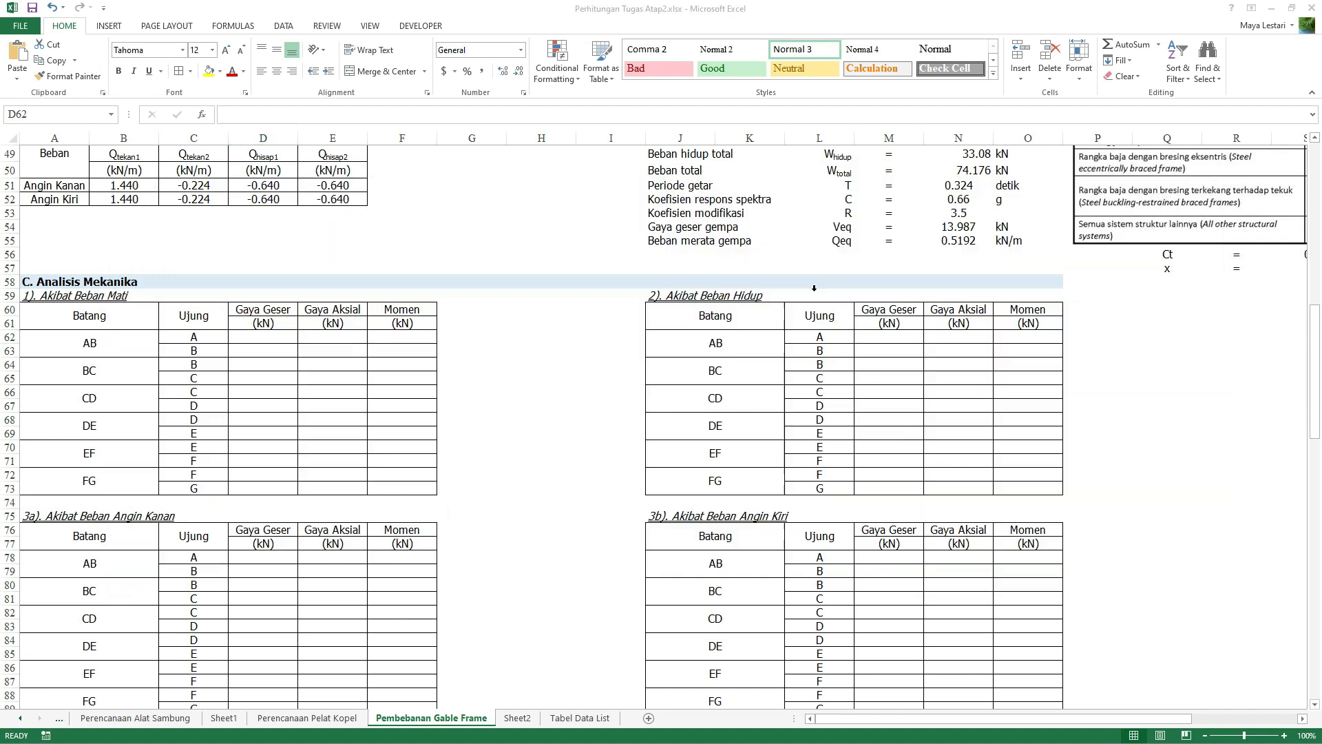
left_click(894, 541)
key("alt+Tab")
left_click(641, 337)
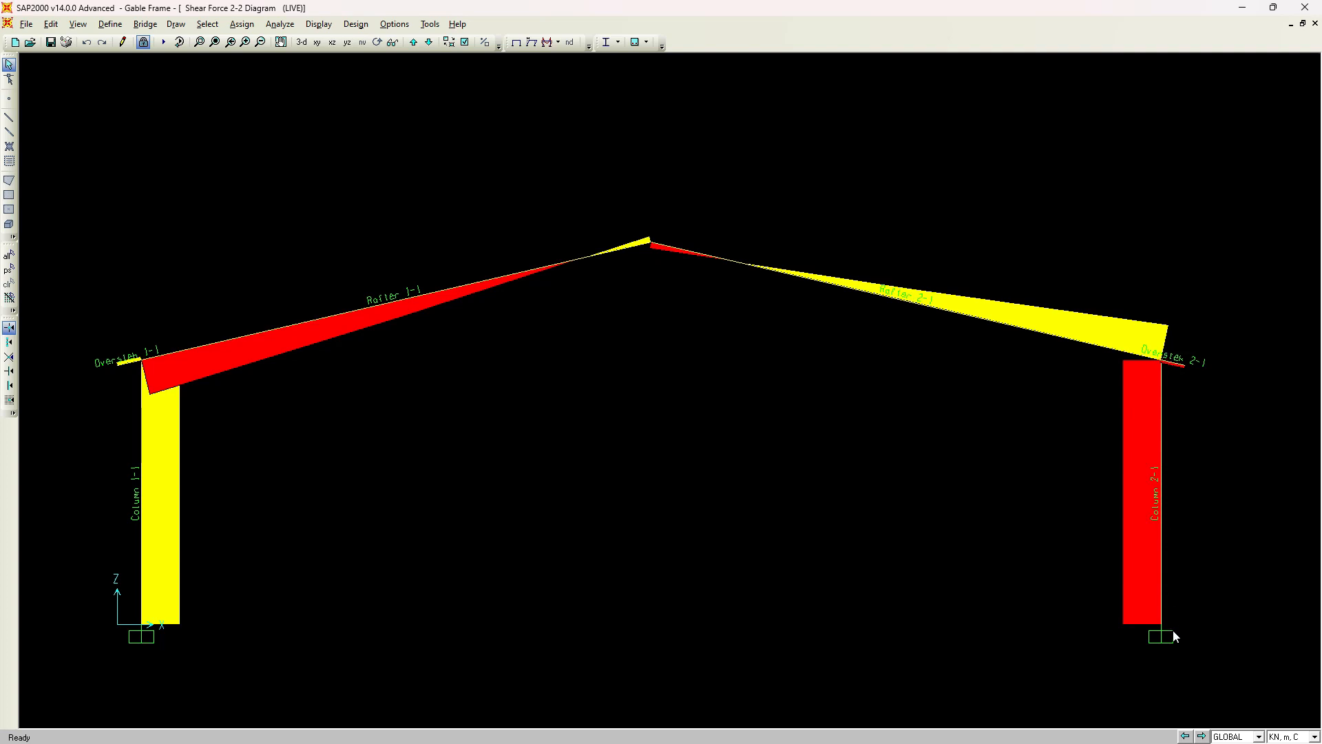
key("alt+Tab")
left_click(595, 276)
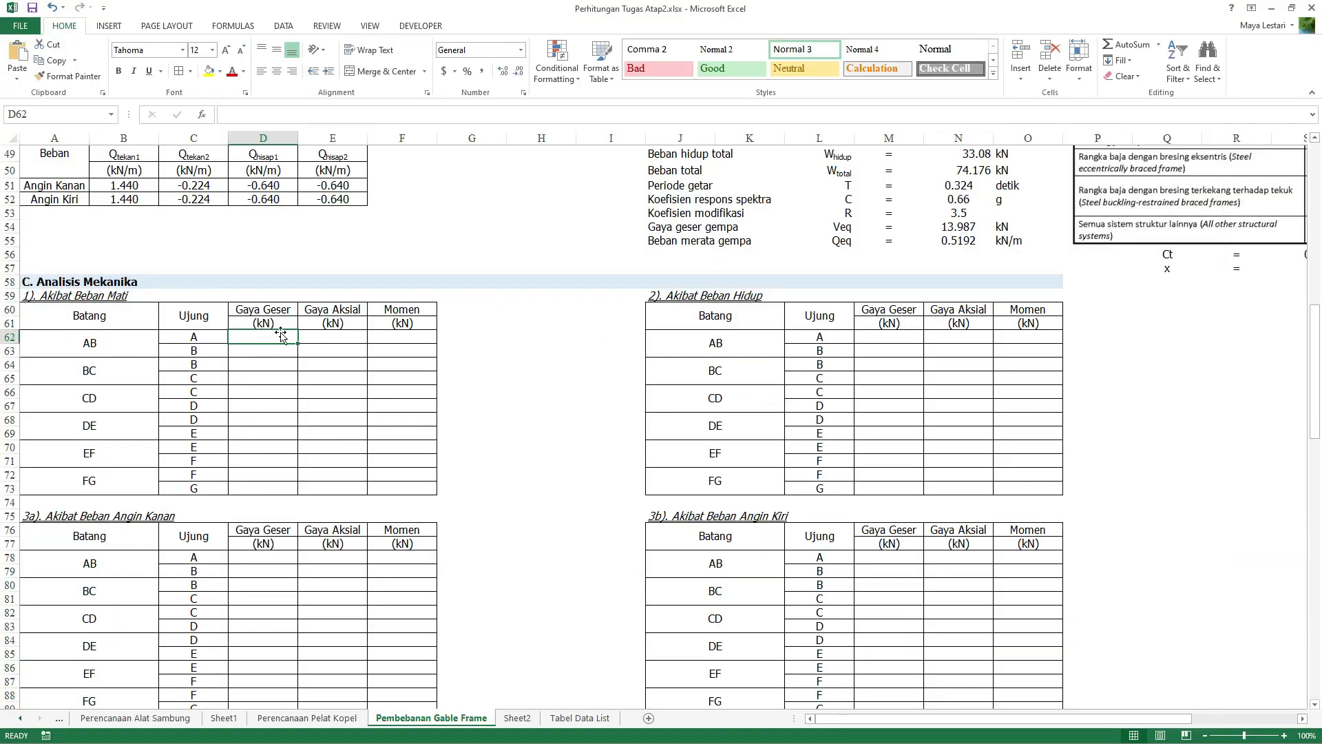
Step: Switch to the exported Book1 workbook and locate the V2 shear value of Column 1 at station 0 for DEAD
key("alt+Tab")
left_click(803, 292)
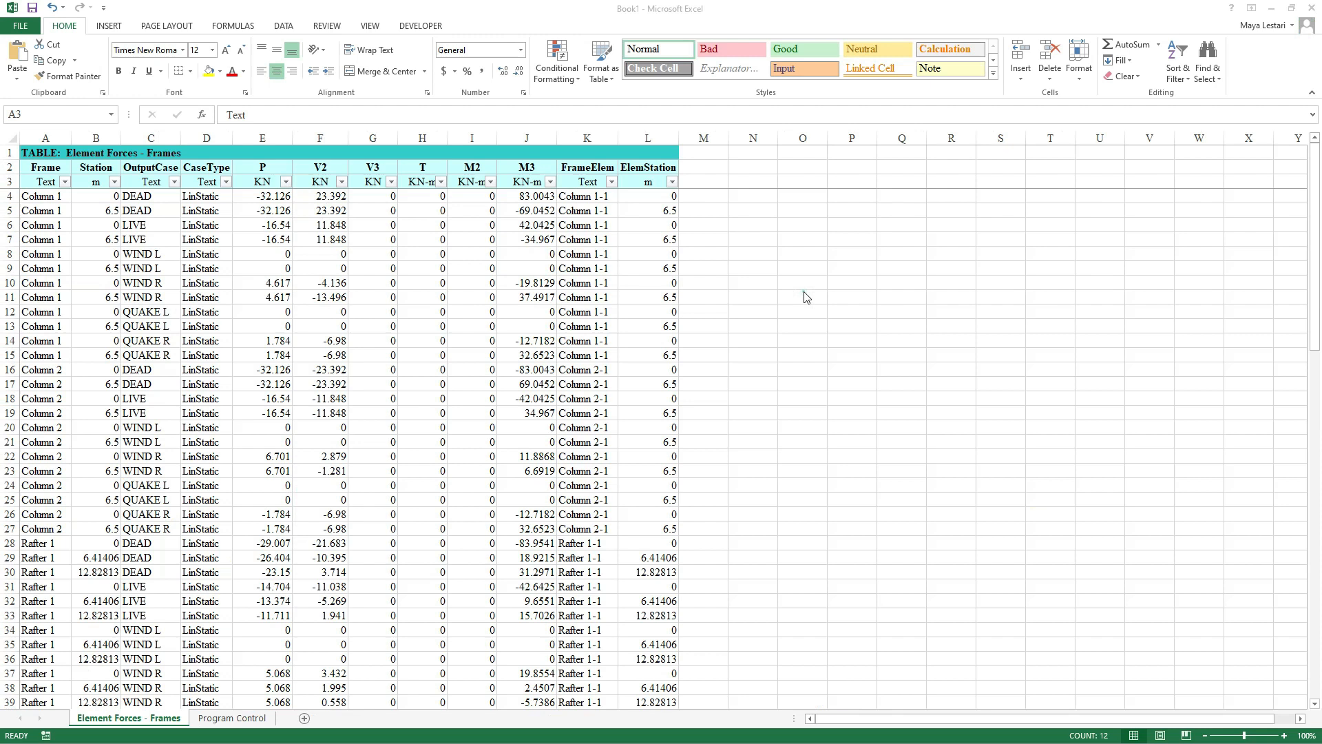
left_click(300, 200)
left_click(323, 180)
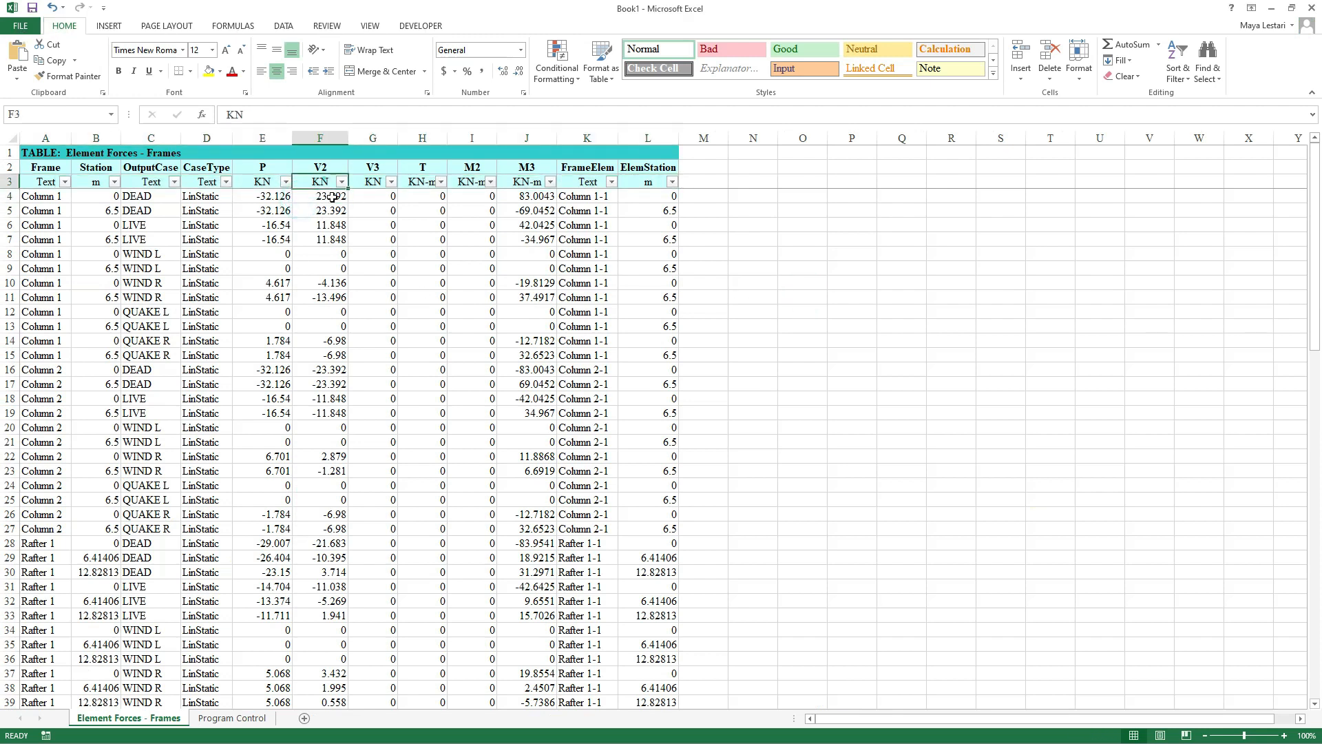
left_click(334, 199)
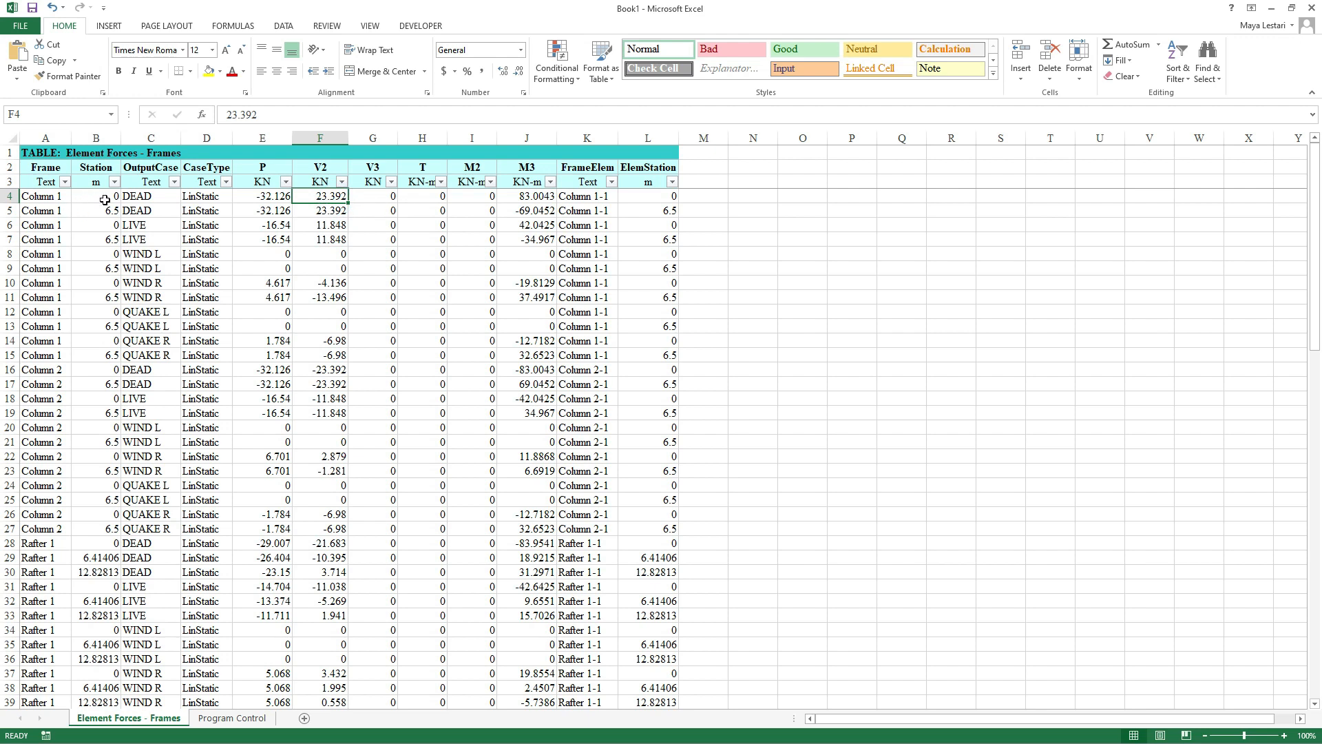
Step: Filter the OutputCase column of the Element Forces - Frames table to show only the DEAD load case
left_click(174, 182)
left_click(42, 315)
left_click(43, 326)
left_click(100, 443)
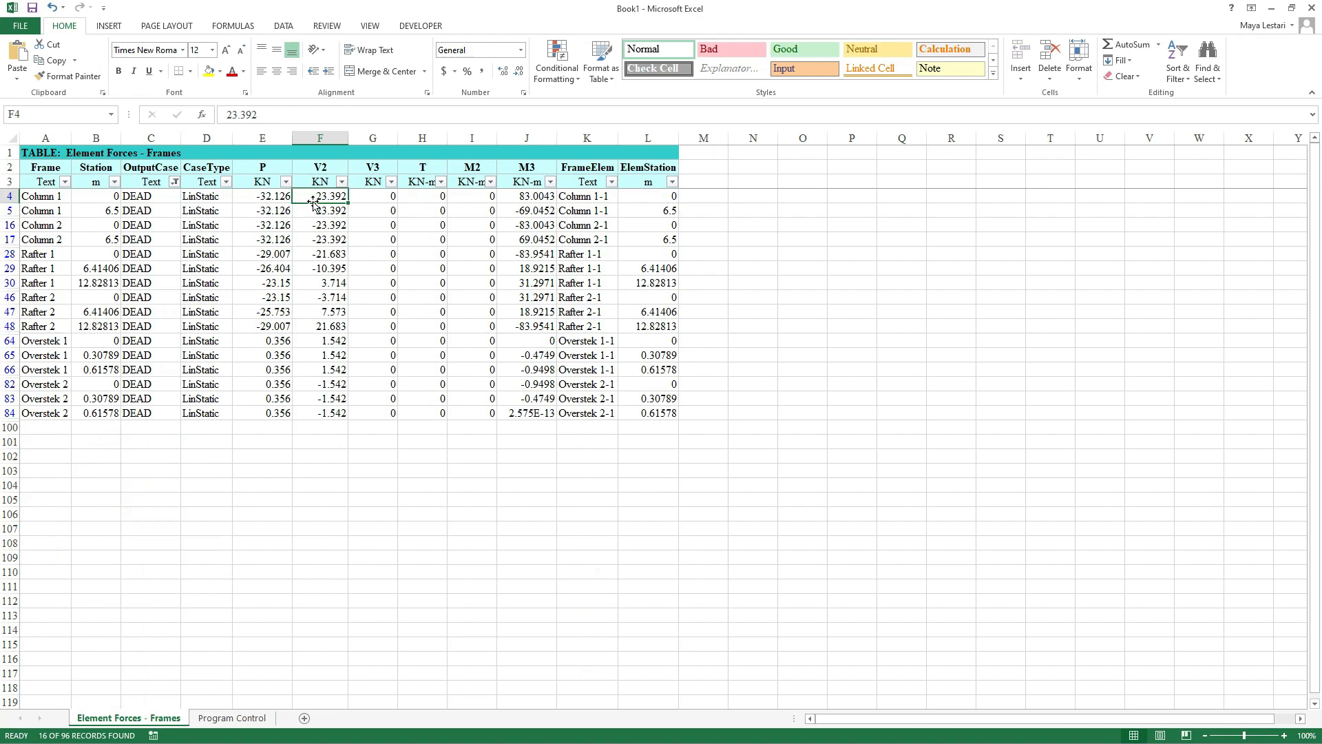
Step: Switch to SAP2000 and inspect the detailed shear diagrams of Column 2 and Column 1 for the LIVE case
key("alt+Tab")
left_click(720, 354)
mouse_move(142, 627)
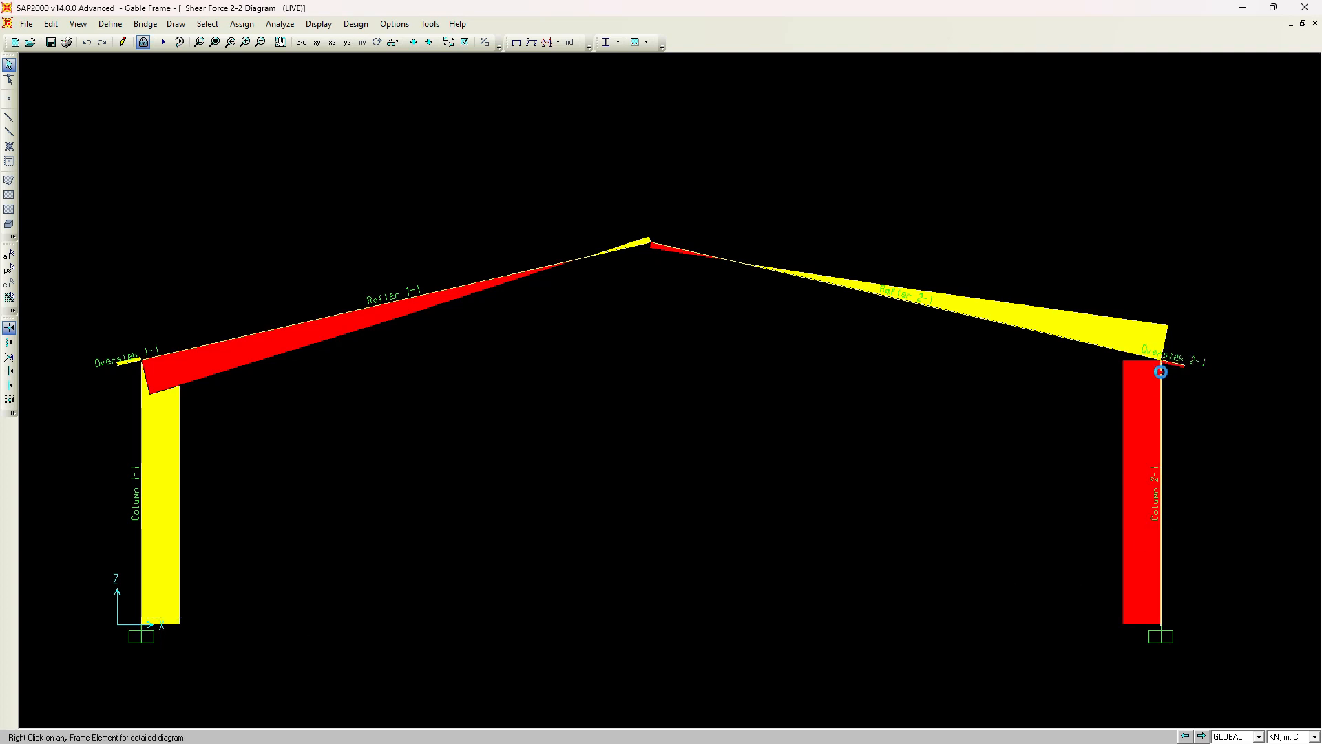
right_click(1161, 367)
left_click_drag(575, 381, 531, 387)
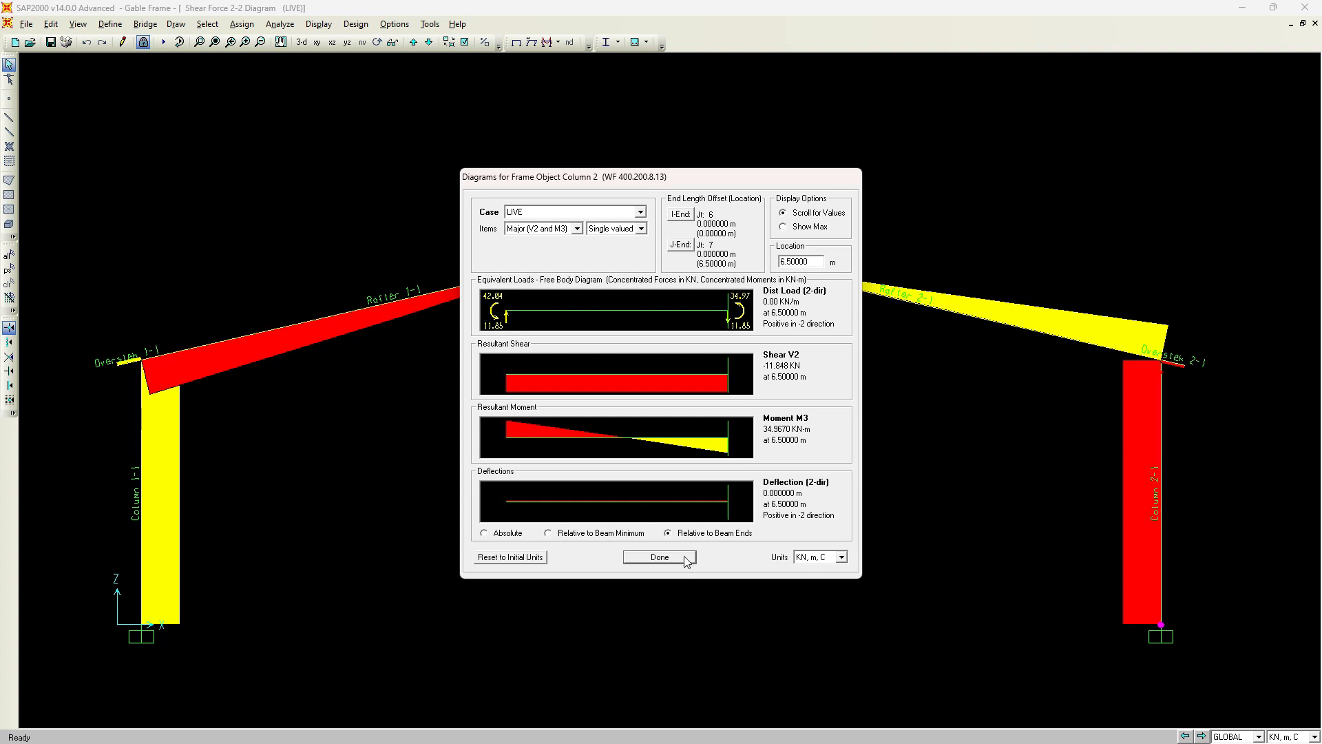
left_click(659, 556)
right_click(143, 478)
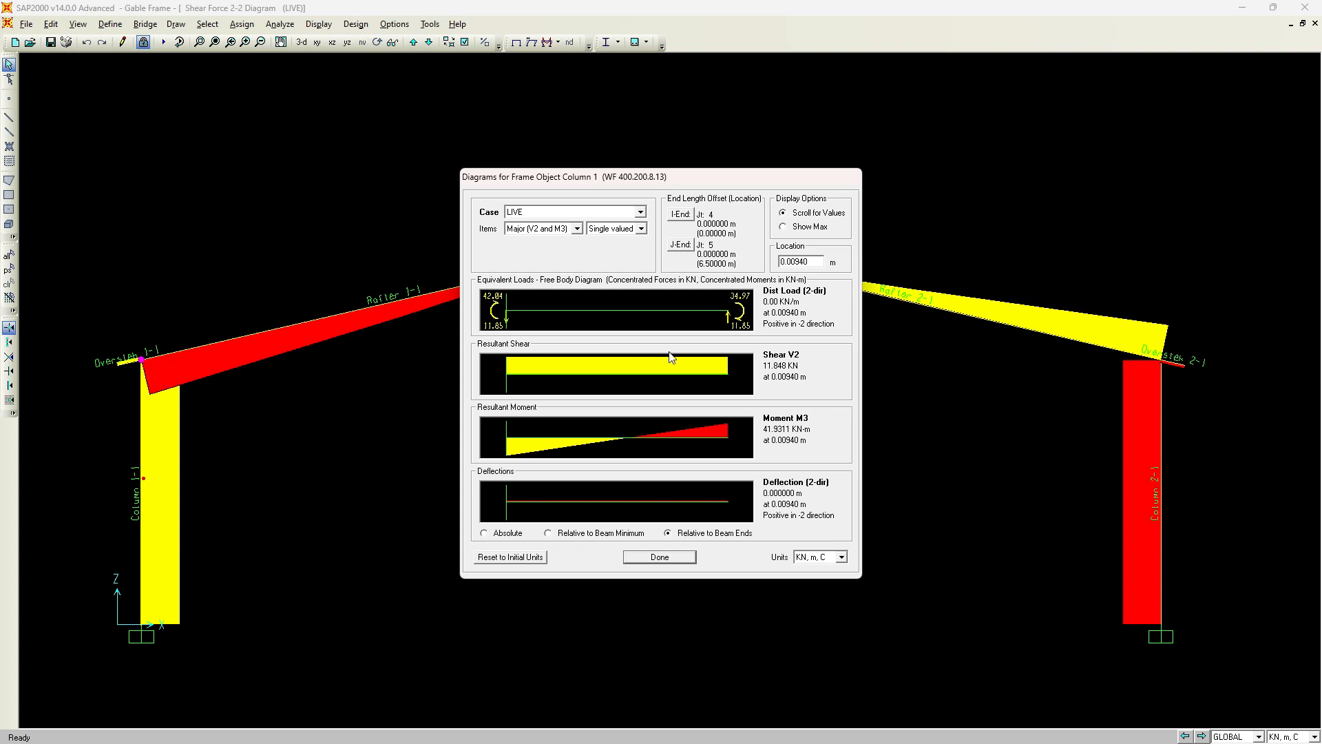
Step: Return to Excel and copy Column 1's DEAD V2 shear at station 6.5, 23.392, into the Gaya Geser cell for end A of member AB
key("alt+Tab")
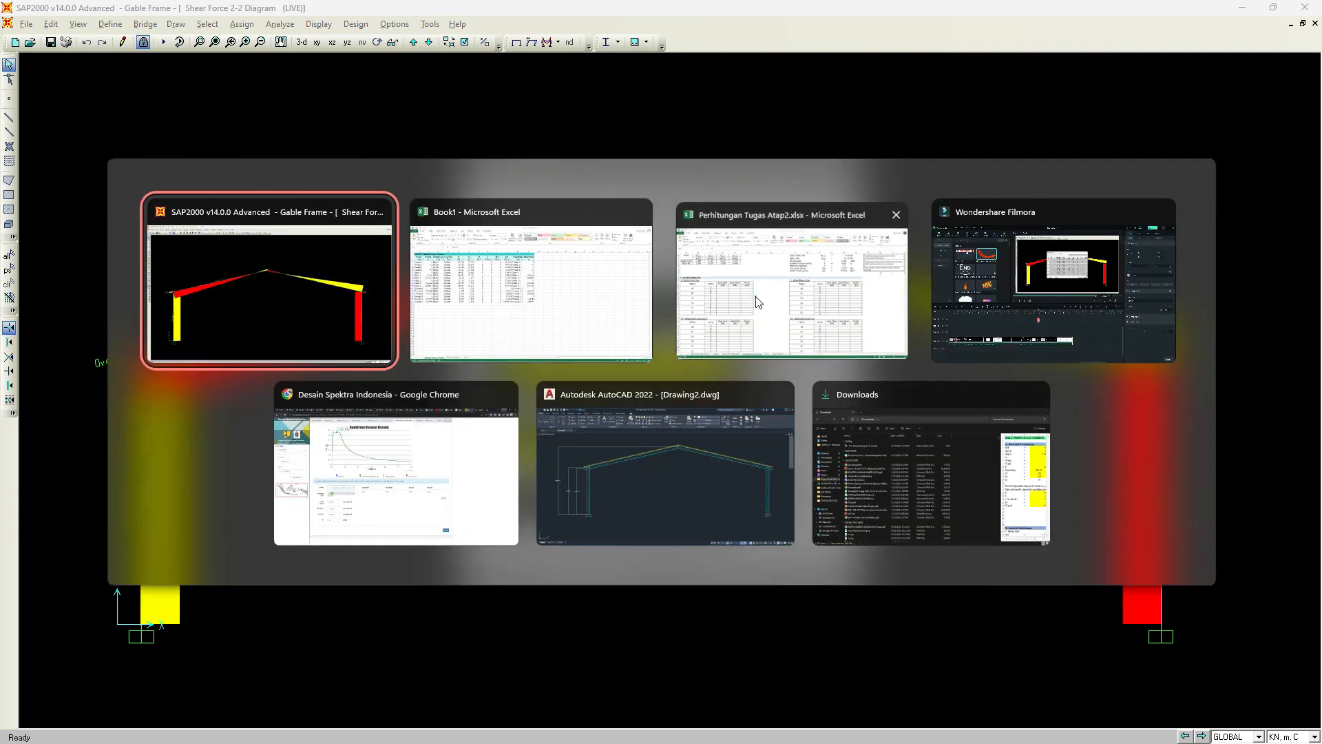
left_click(758, 302)
key("alt+Tab")
left_click(737, 285)
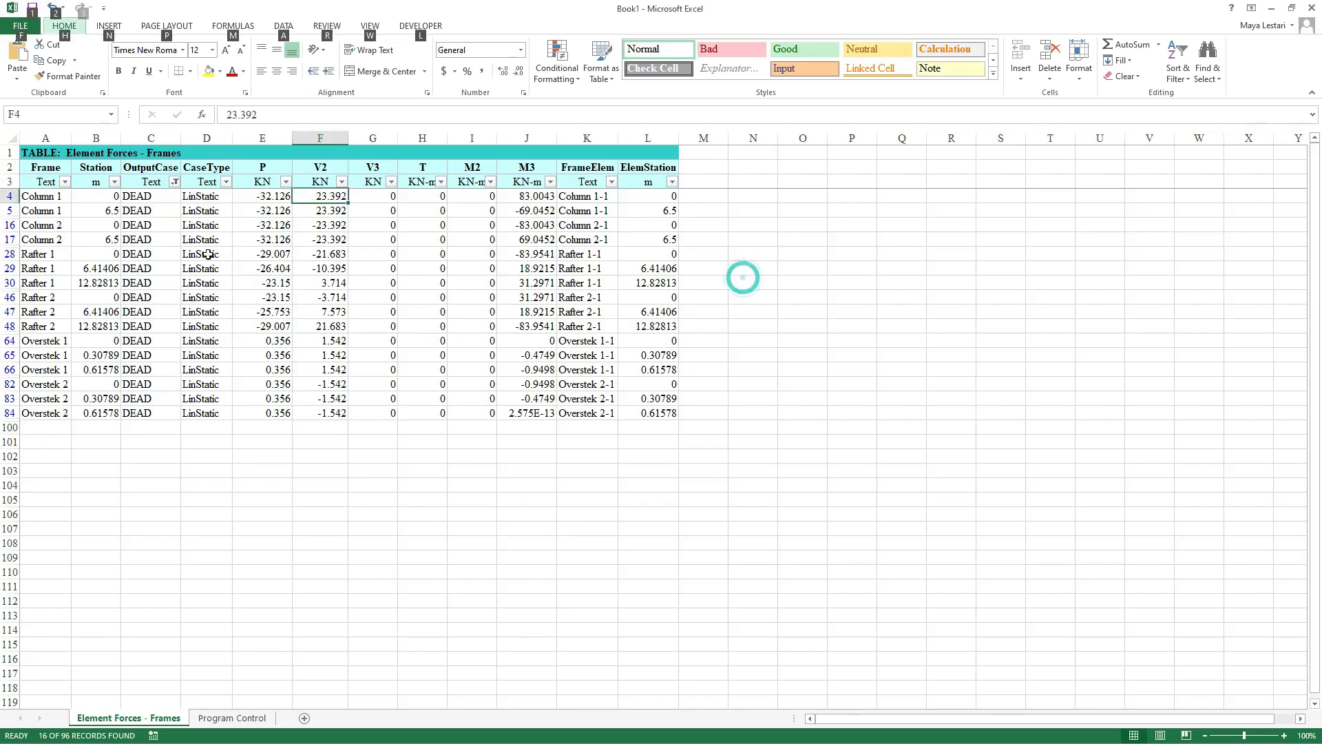
left_click(323, 207)
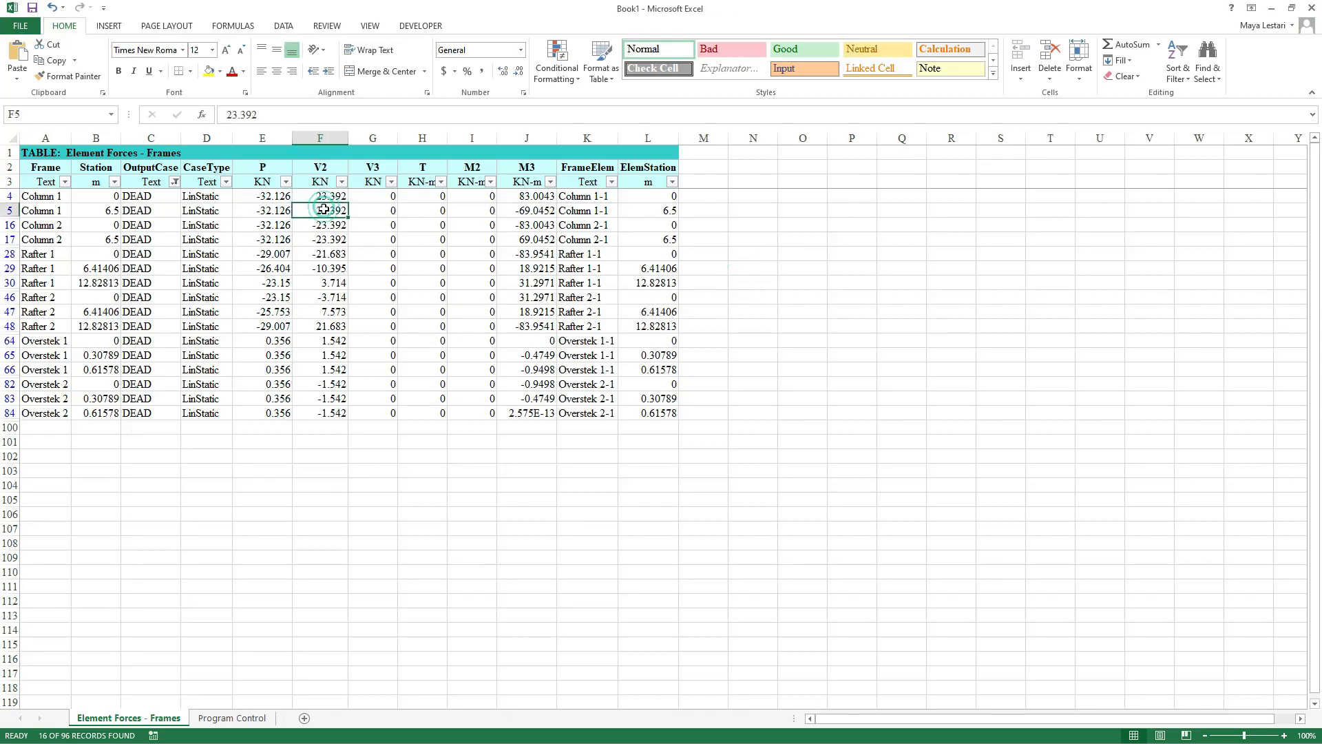
key("alt+Tab")
left_click(556, 301)
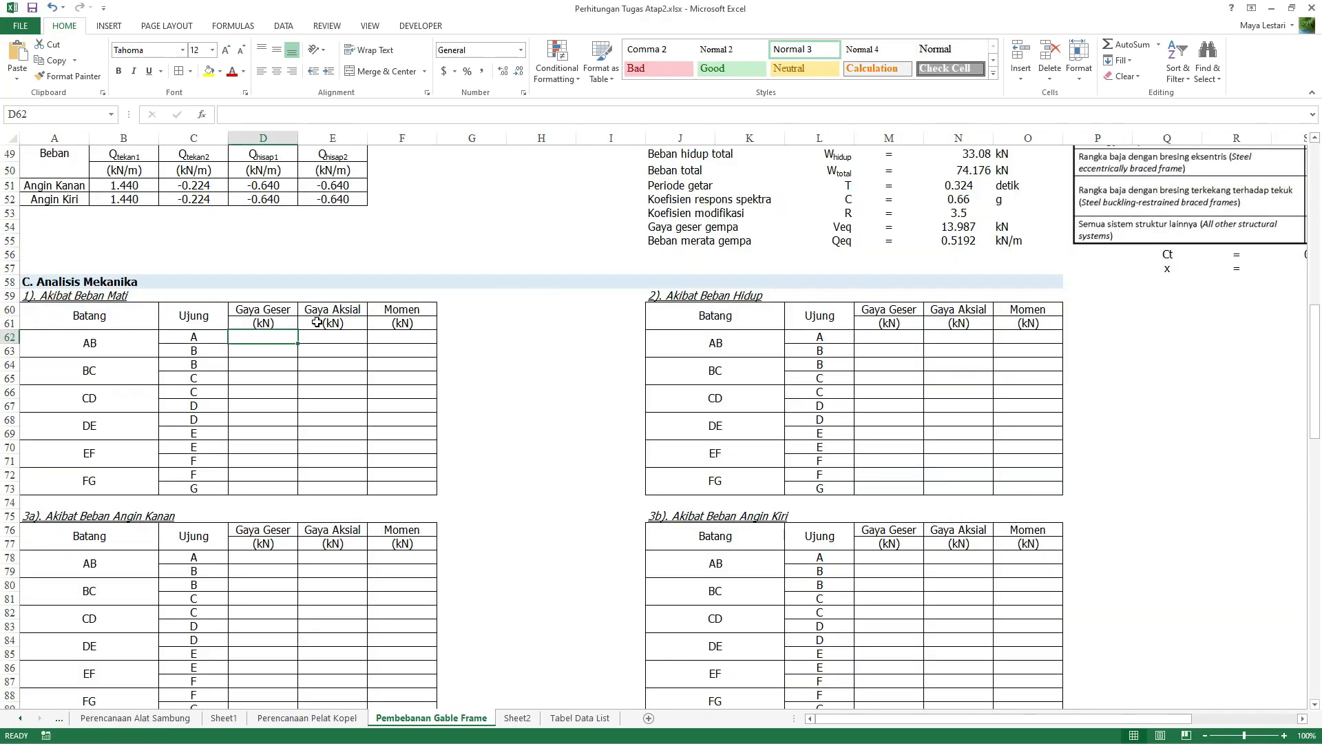
key("alt+Tab")
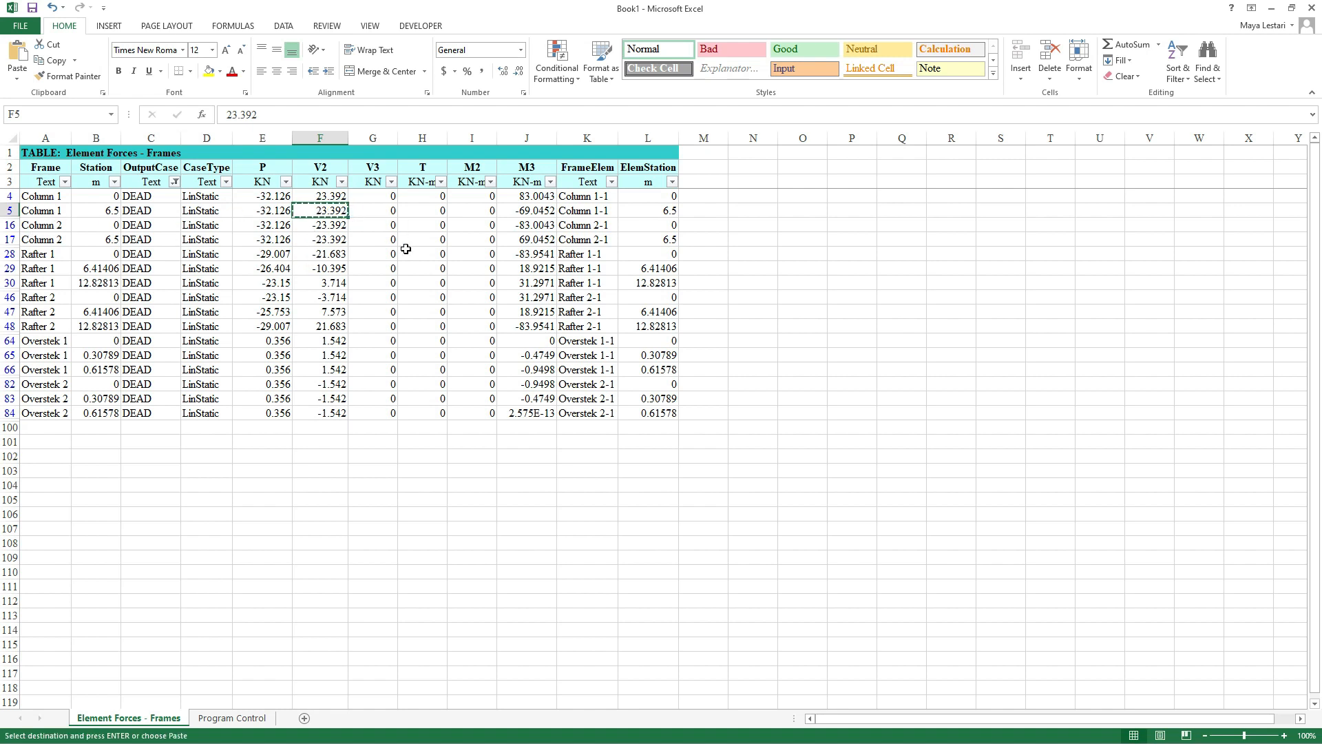
key("alt+Tab")
type("23.392")
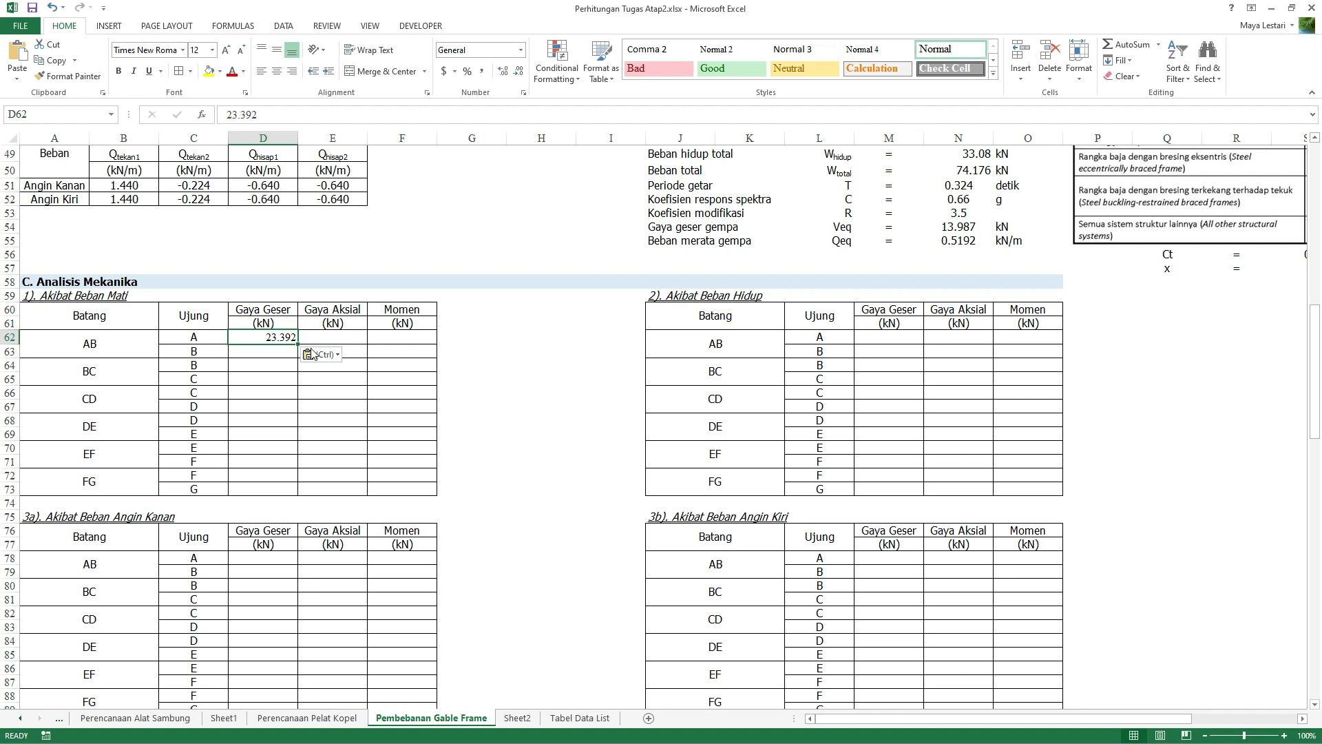
left_click(321, 355)
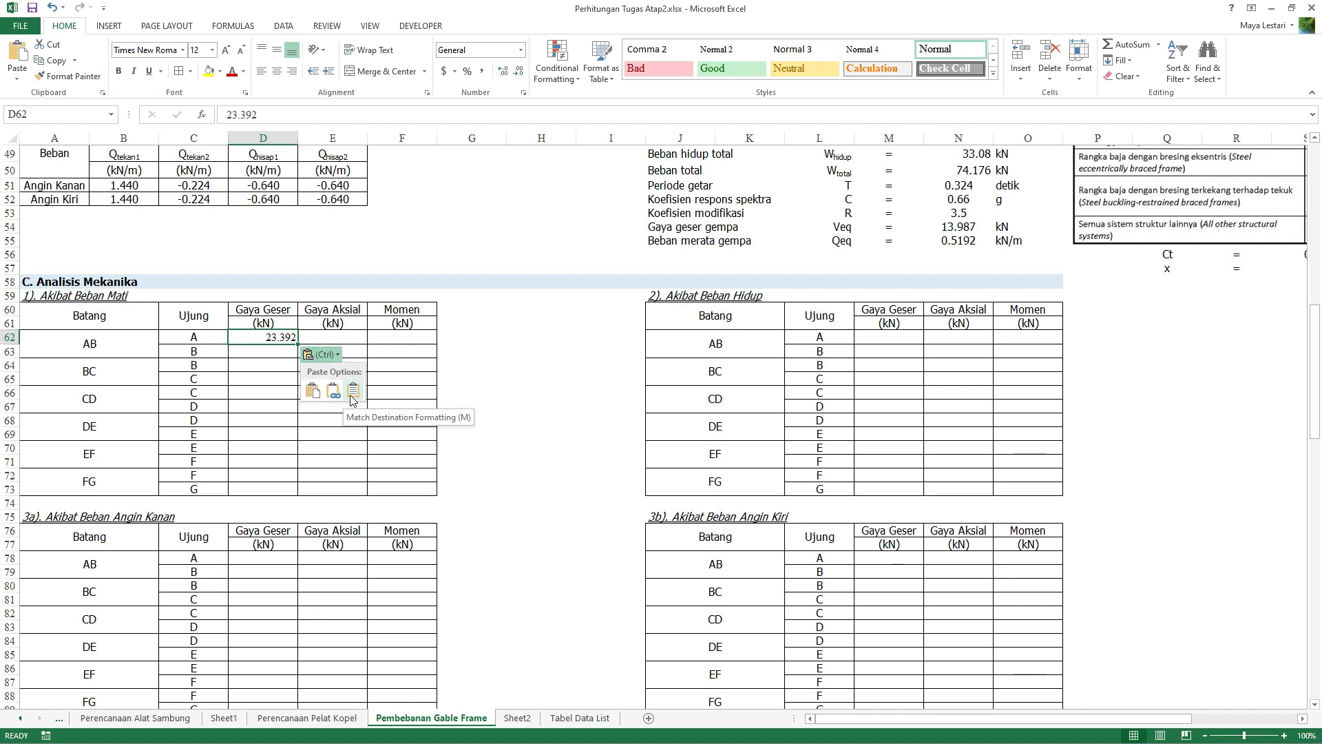
Step: Copy Column 1's V2 shear at station 0, 23.392, from Book1 into the Gaya Geser cell for end B of member AB
key("alt+Tab")
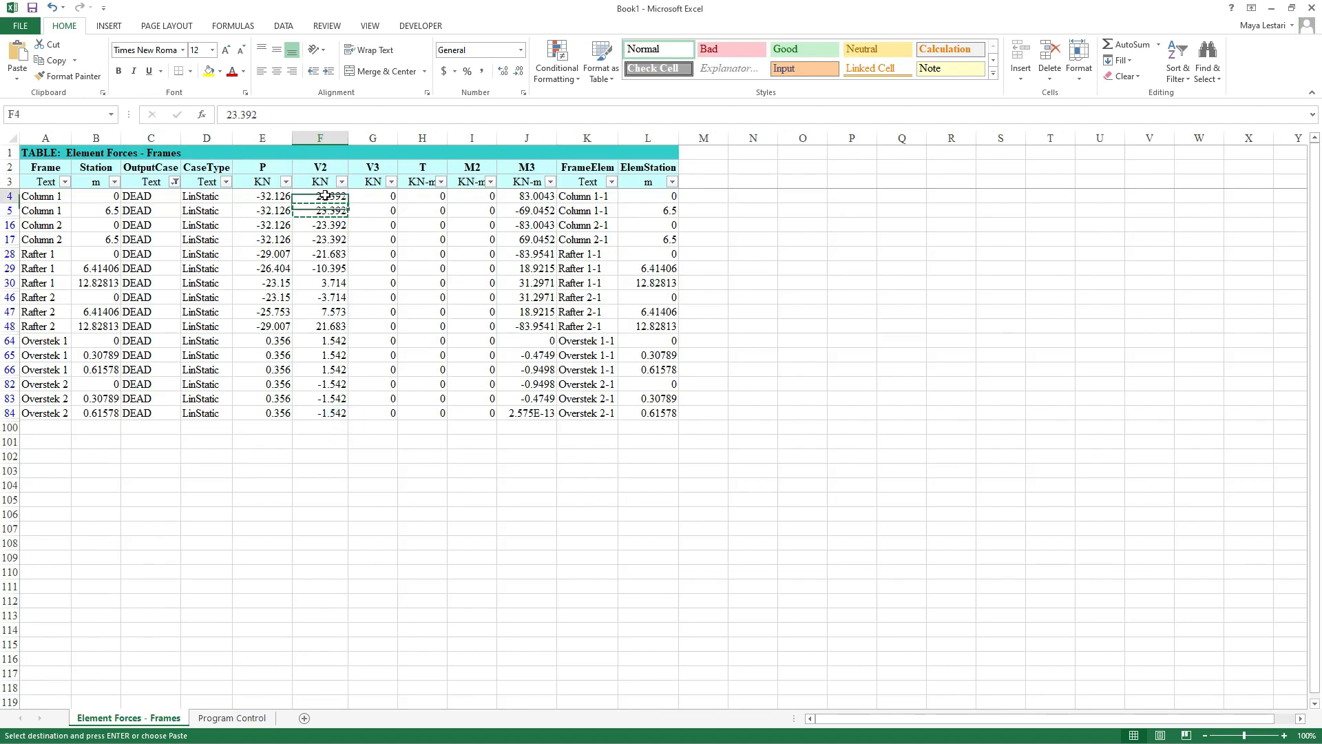
key("alt+Tab")
left_click(258, 353)
type("23.392")
key("alt+Tab")
key("alt+Tab")
Step: Paste 23.392 as the Gaya Geser for ends B and C of member BC
left_click(276, 372)
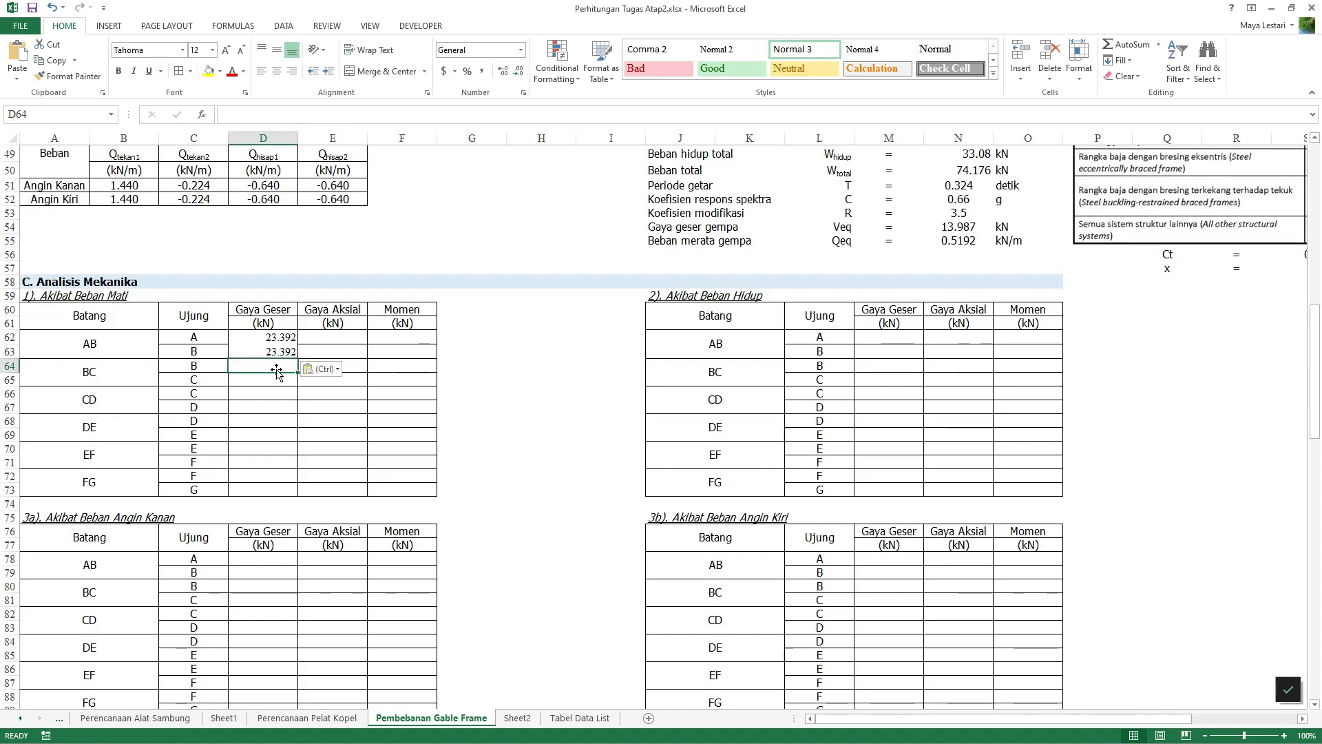
type("23.392")
left_click(275, 381)
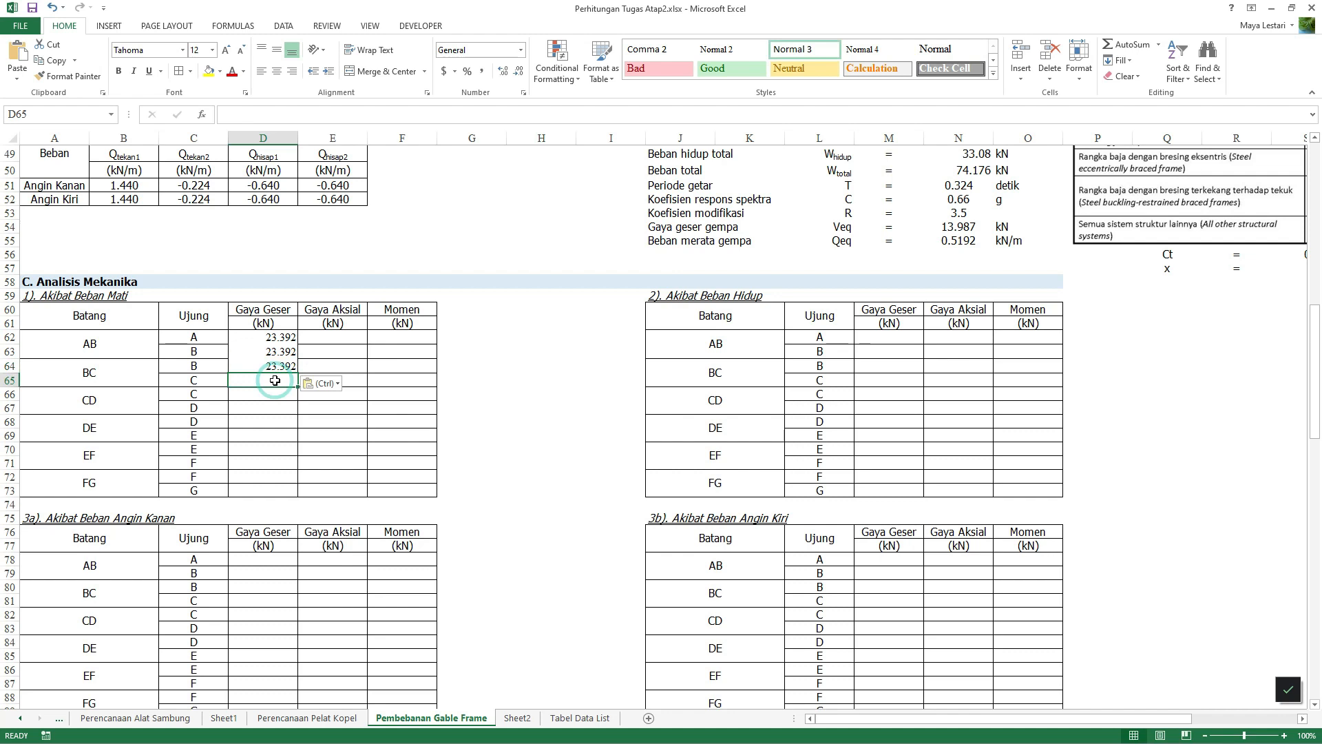
Step: Switch to Book1 and select the DEAD V2 shear value of Rafter 1 at station 0
key("alt+Tab")
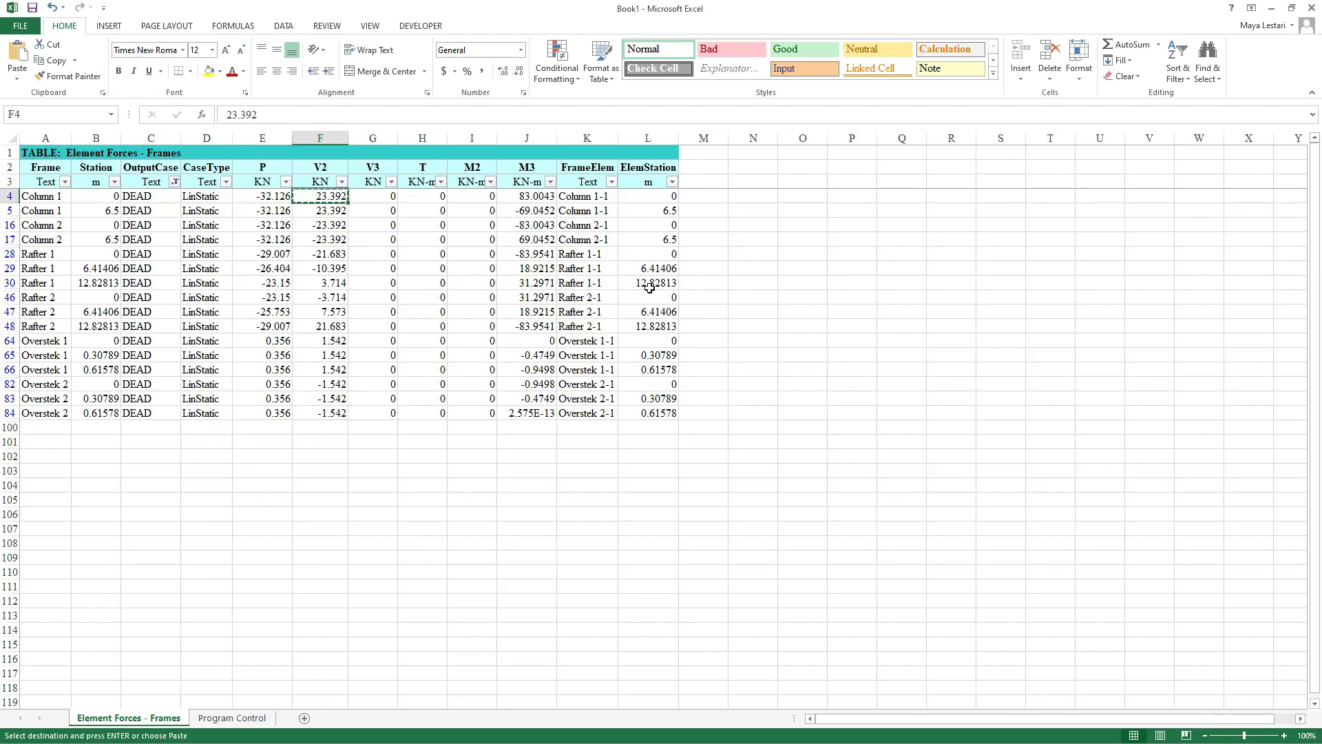
key("alt+Tab")
key("alt+Tab")
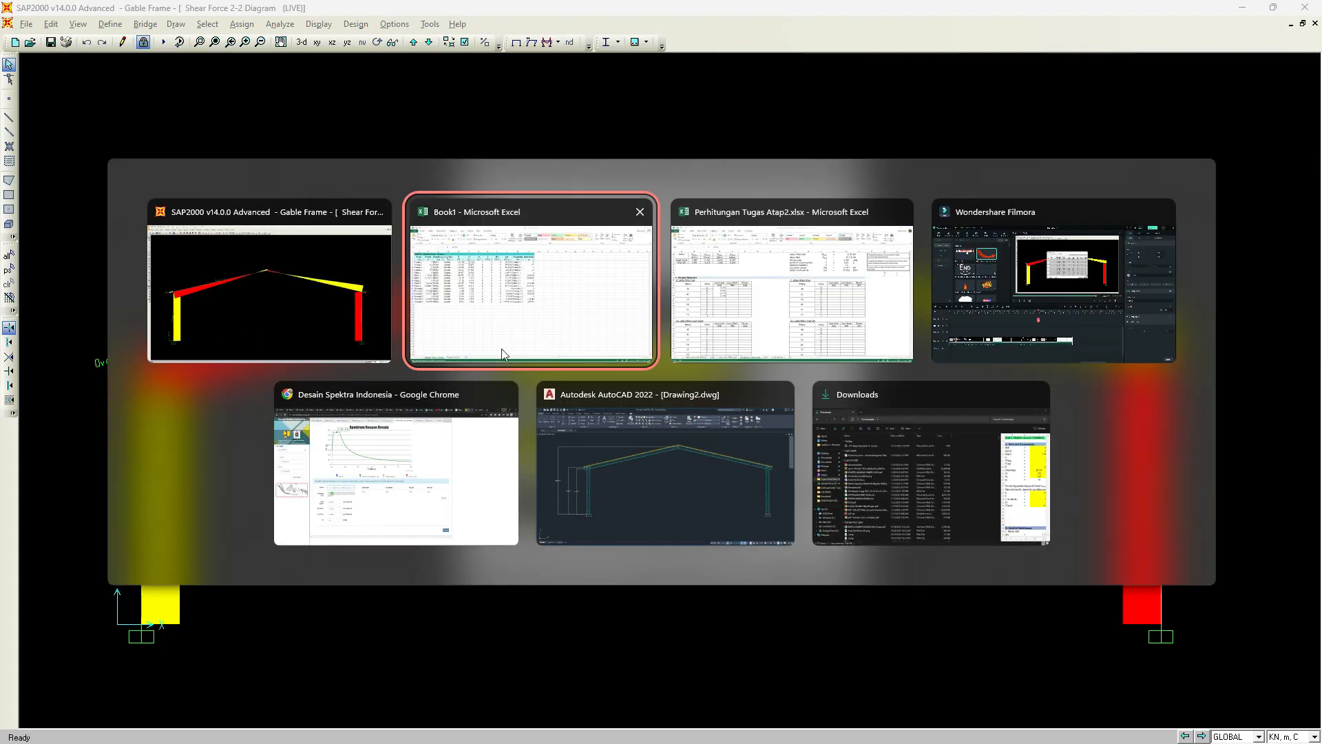
left_click(530, 329)
left_click(79, 263)
left_click(141, 254)
left_click(282, 253)
left_click(338, 254)
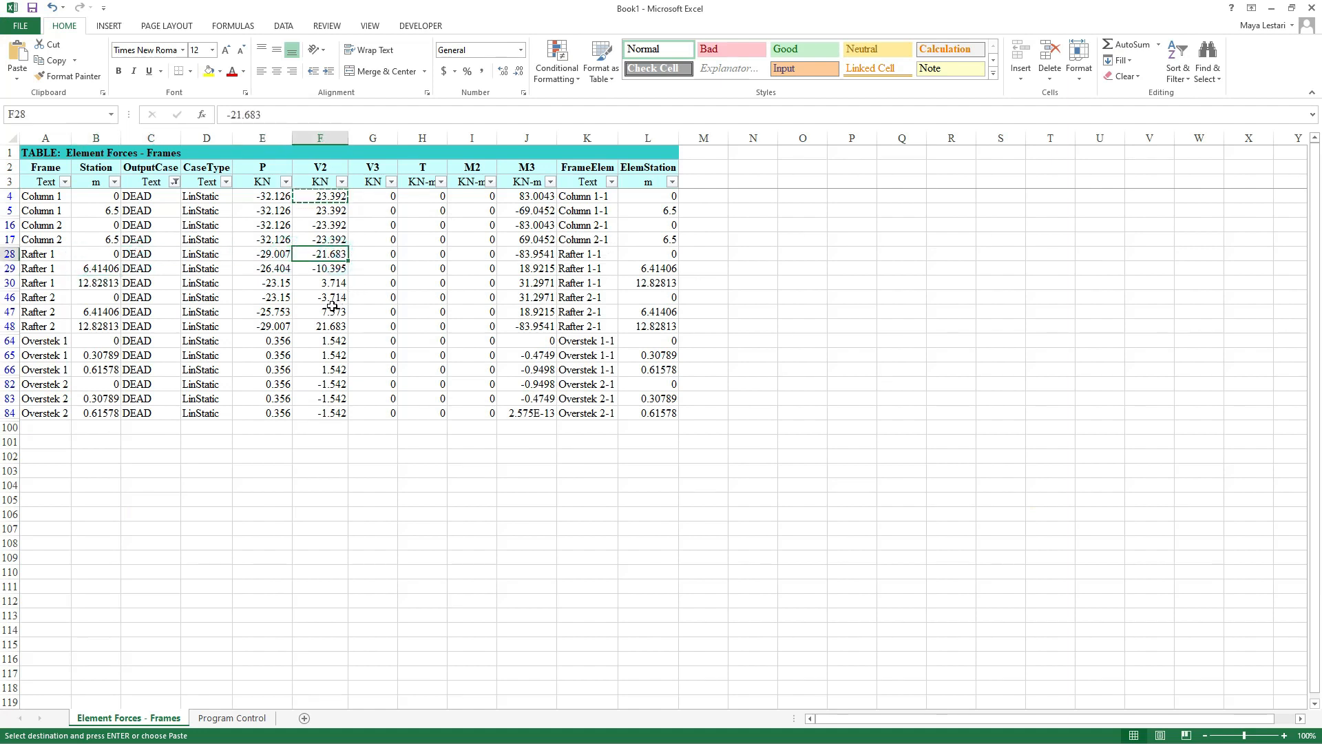
Step: Switch to SAP2000 and inspect the detailed shear diagram of Rafter 1, closing the diagrams afterward
key("alt+Tab")
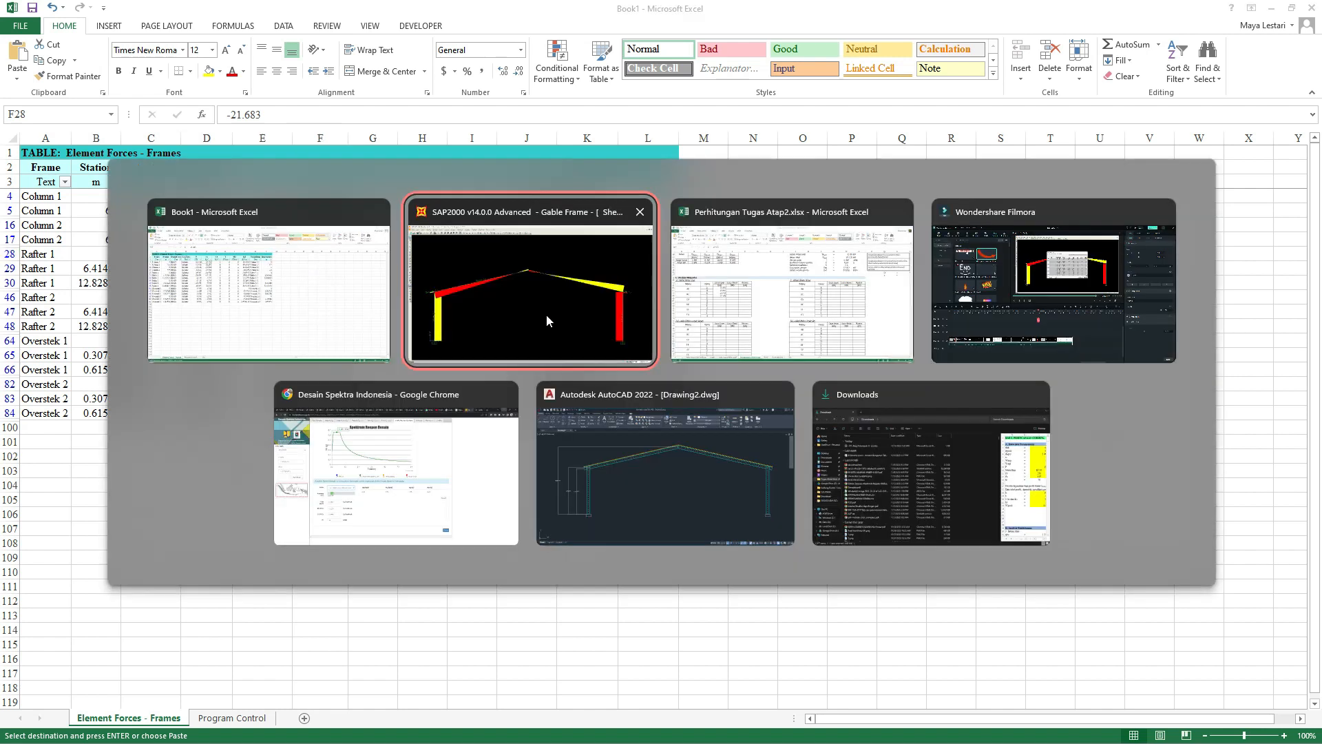
left_click(545, 313)
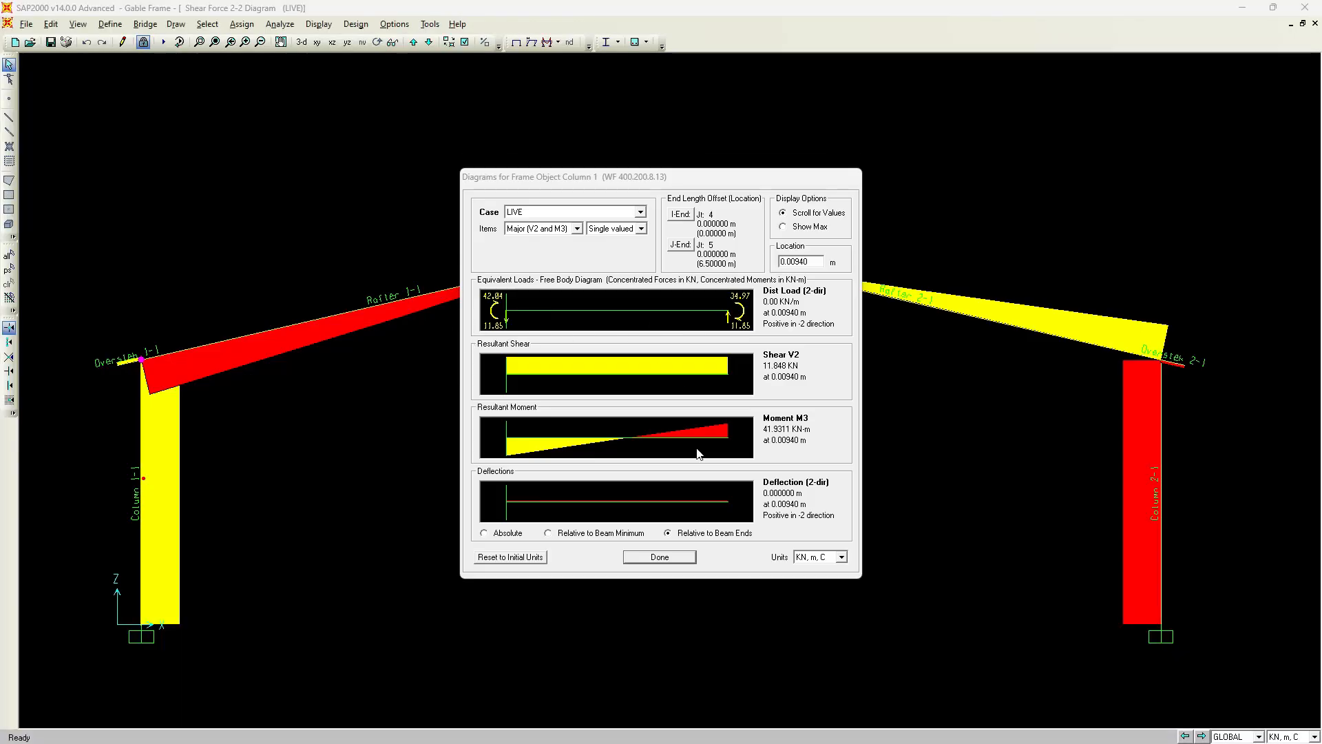
left_click(692, 555)
right_click(292, 324)
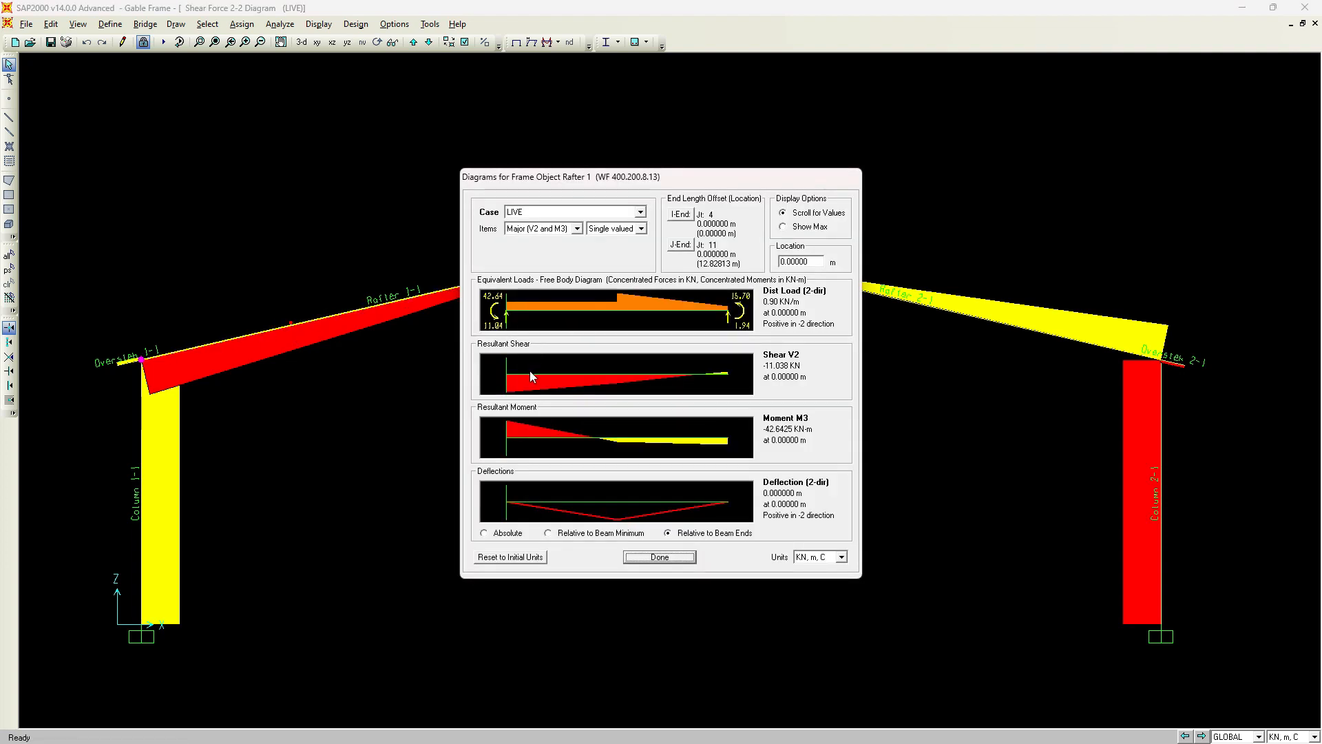
left_click(622, 369)
left_click(662, 556)
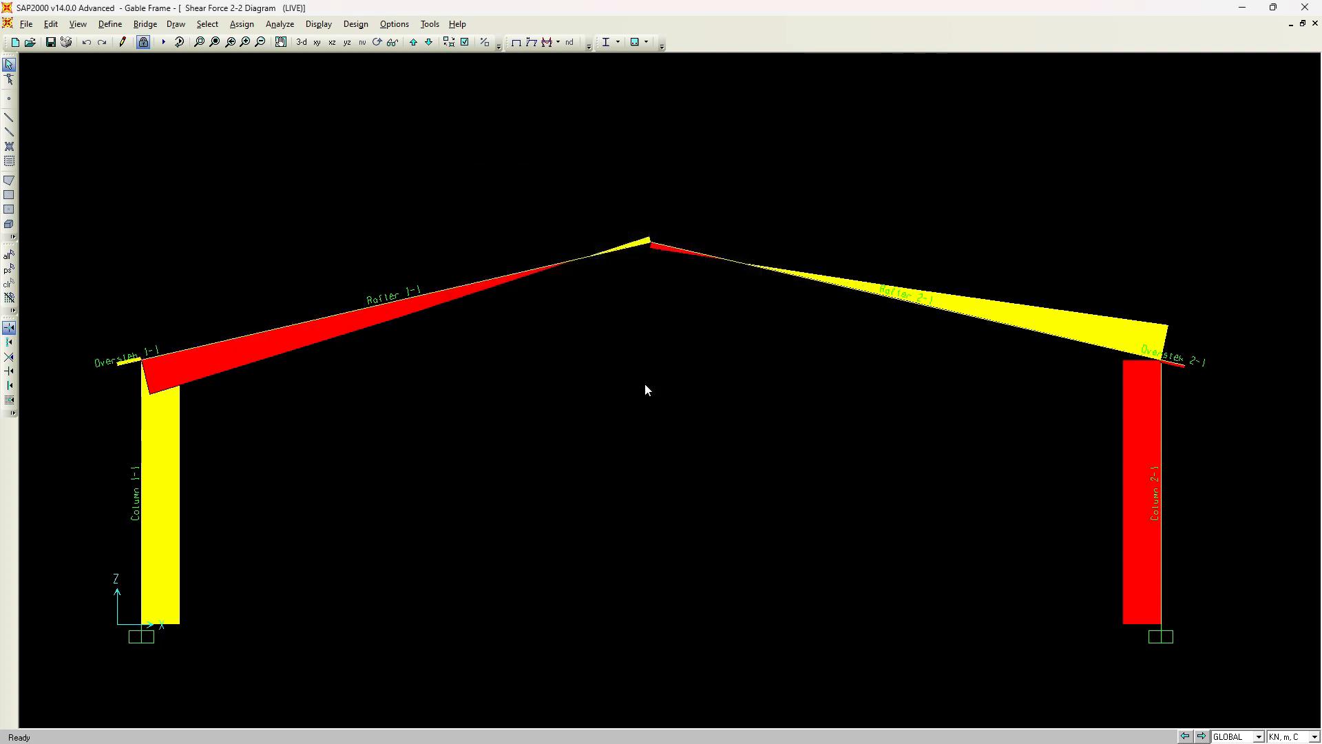
Step: Copy the selected V2 value -21.683 of Rafter 1 in Book1 and return to the Perhitungan Tugas Atap2.xlsx workbook
key("alt+Tab")
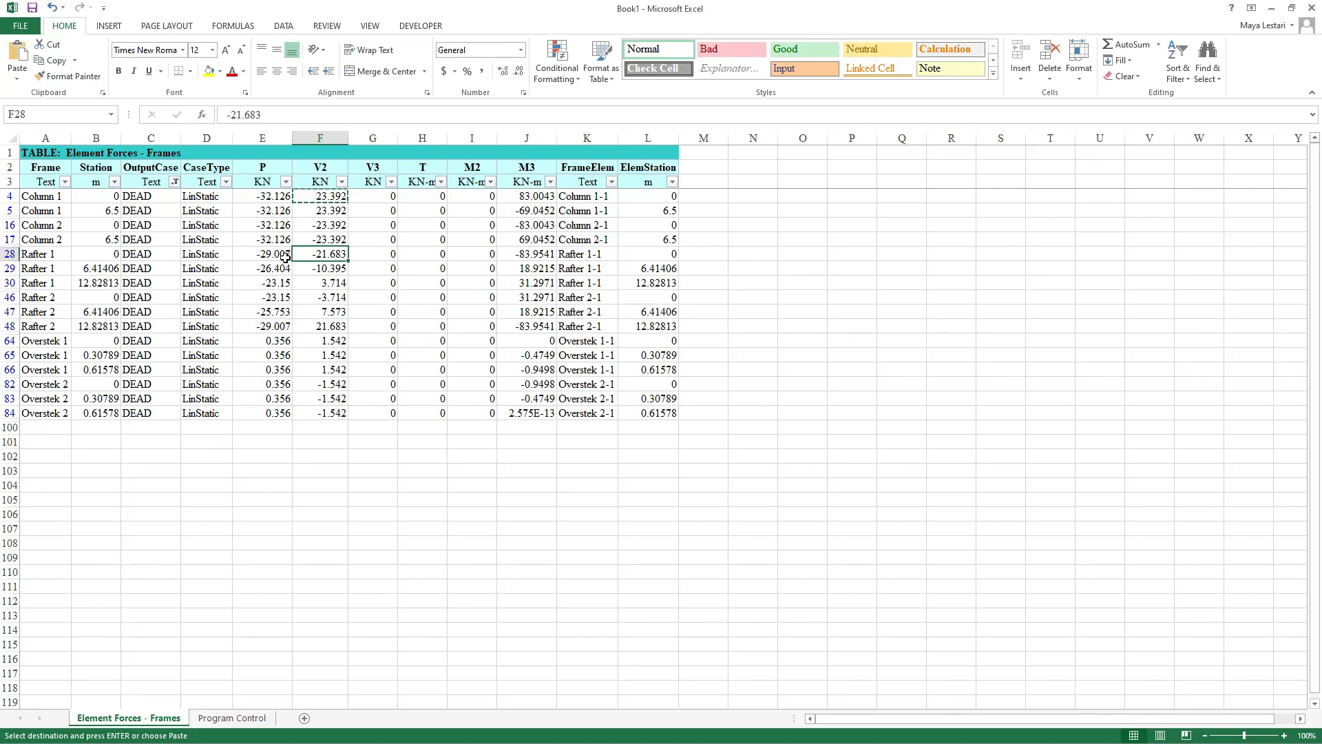
key("ctrl+c")
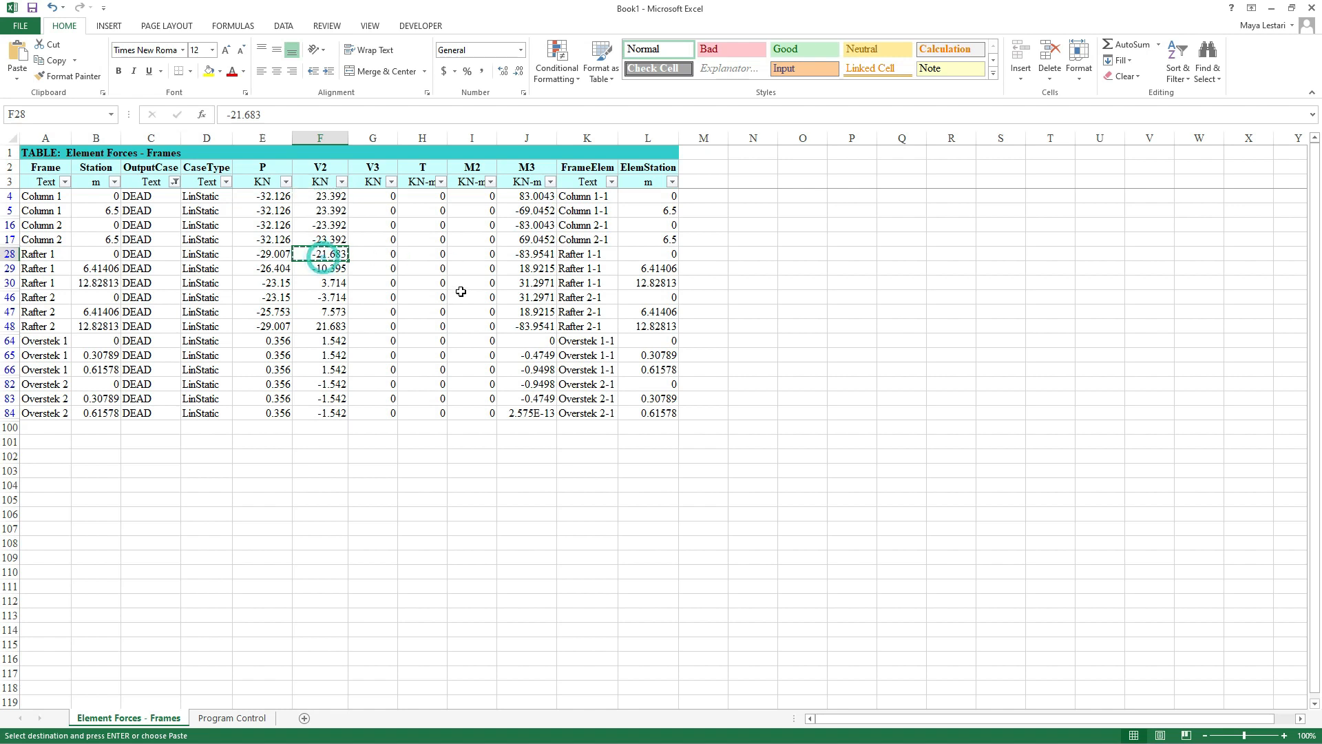
key("alt+Tab")
key("alt+Tab")
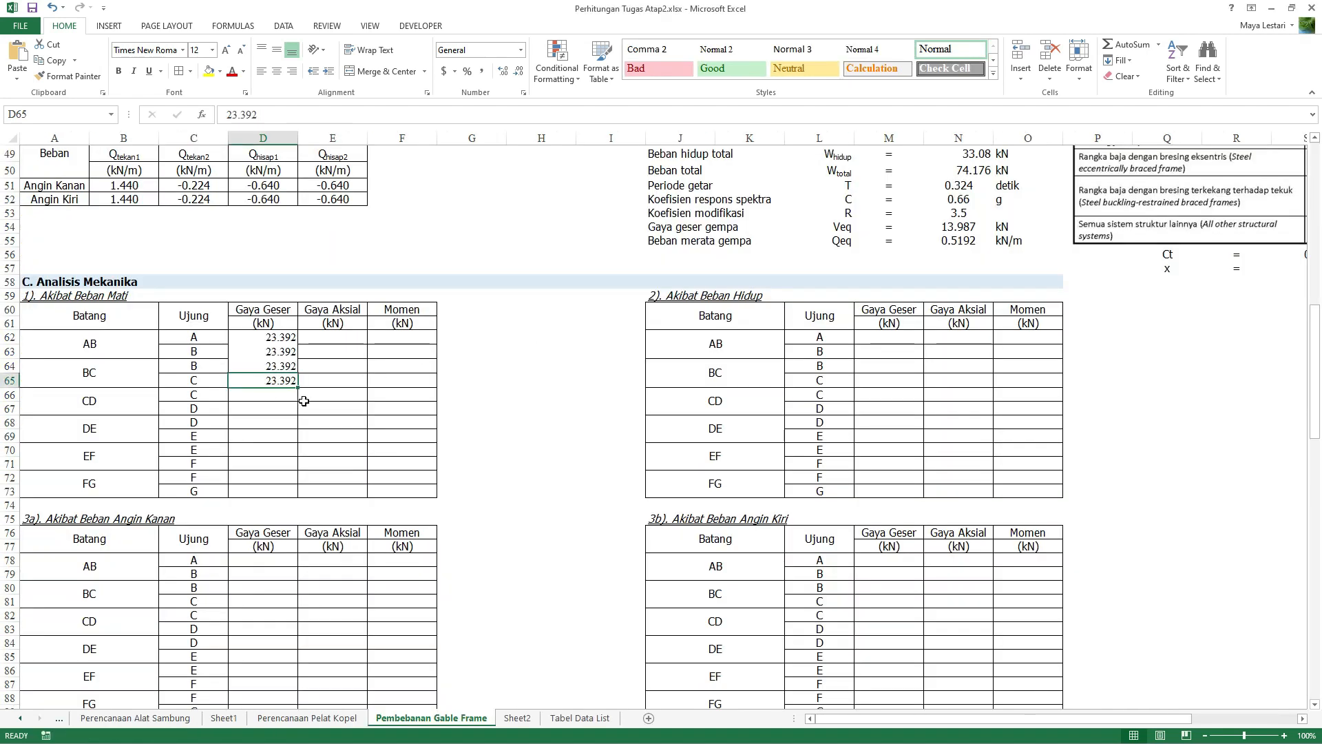
Step: Paste -21.683 as the Gaya Geser for end C of member CD in the Akibat Beban Mati table
left_click(275, 396)
key("ctrl+v")
left_click(277, 409)
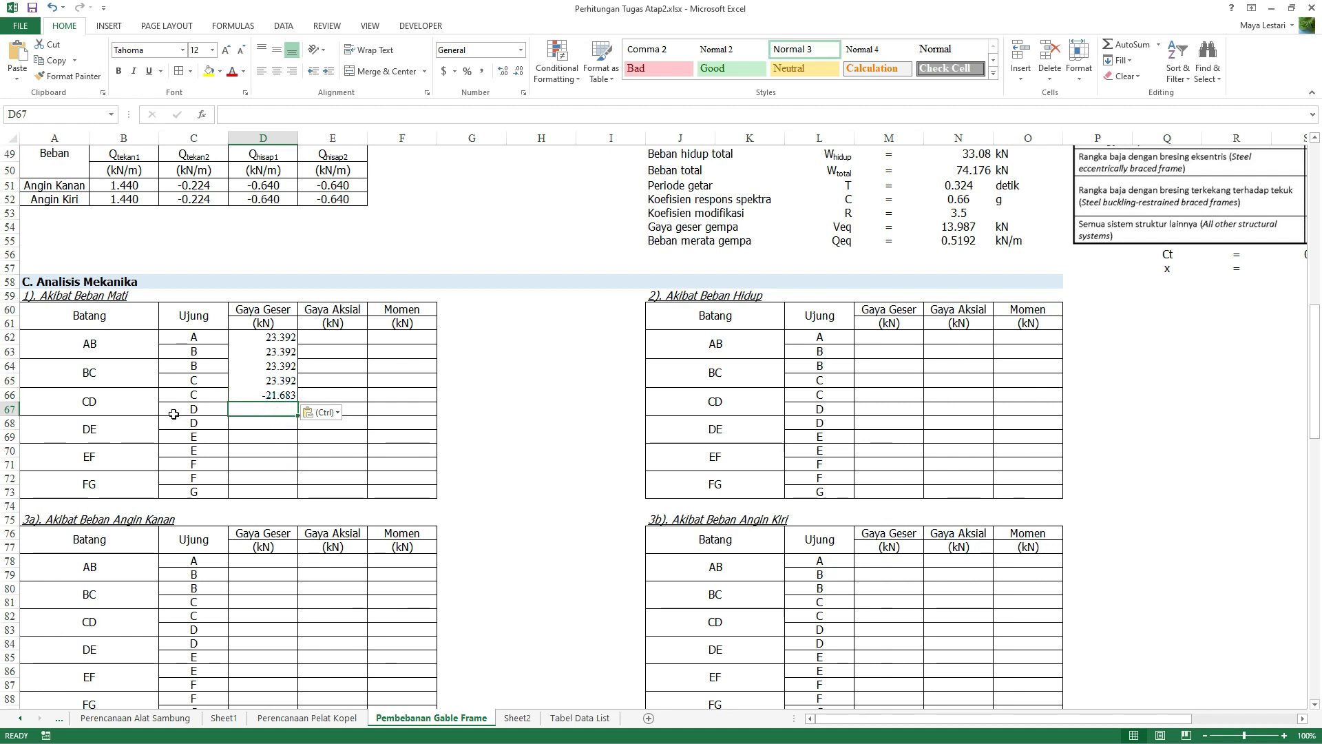
Step: Paste -21.683 as the Gaya Geser for end B of member BC in the Akibat Beban Mati table
left_click(259, 382)
left_click(265, 364)
key("ctrl+v")
Step: Copy Rafter 1's V2 shear at station 6.41406, -10.395, into the Gaya Geser cells for end C of members BC and CD
key("alt+Tab")
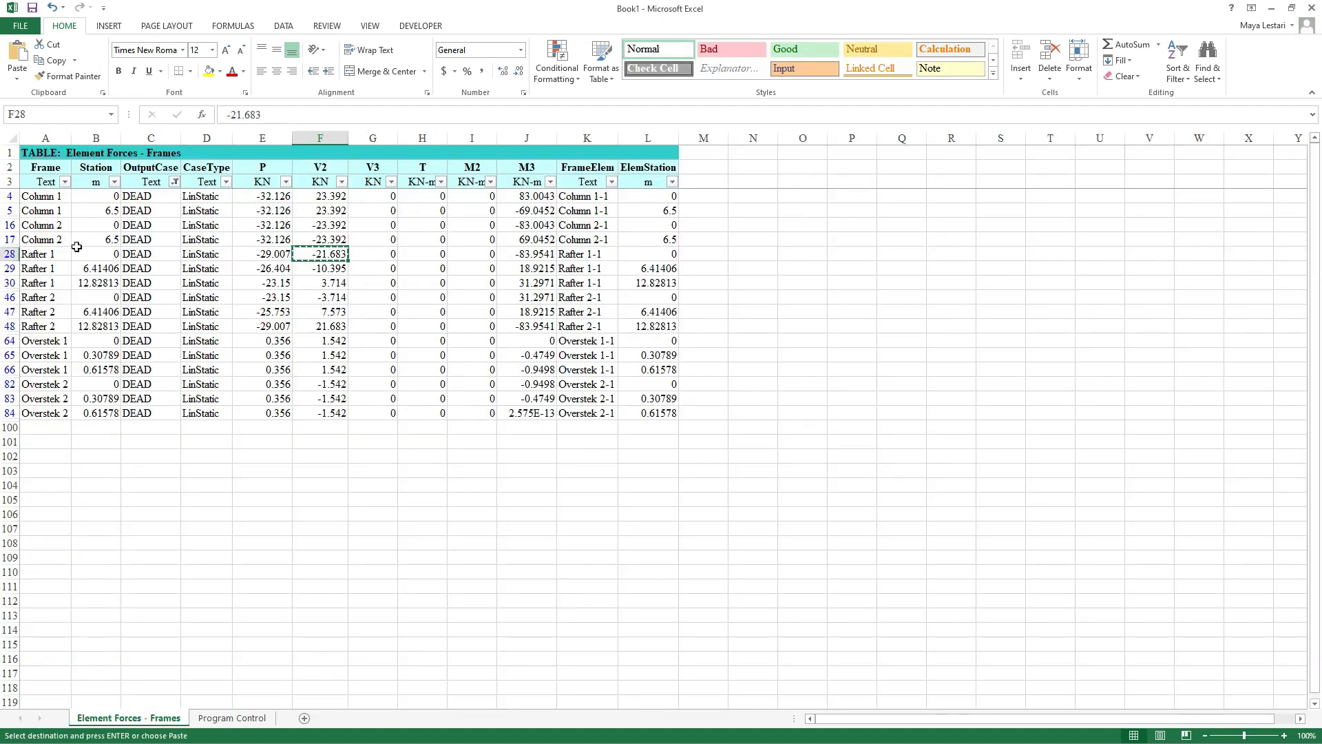
left_click(101, 275)
left_click(336, 272)
key("ctrl+c")
key("alt+Tab")
left_click(279, 380)
key("ctrl+v")
left_click(278, 395)
key("ctrl+v")
left_click(278, 395)
key("ctrl+v")
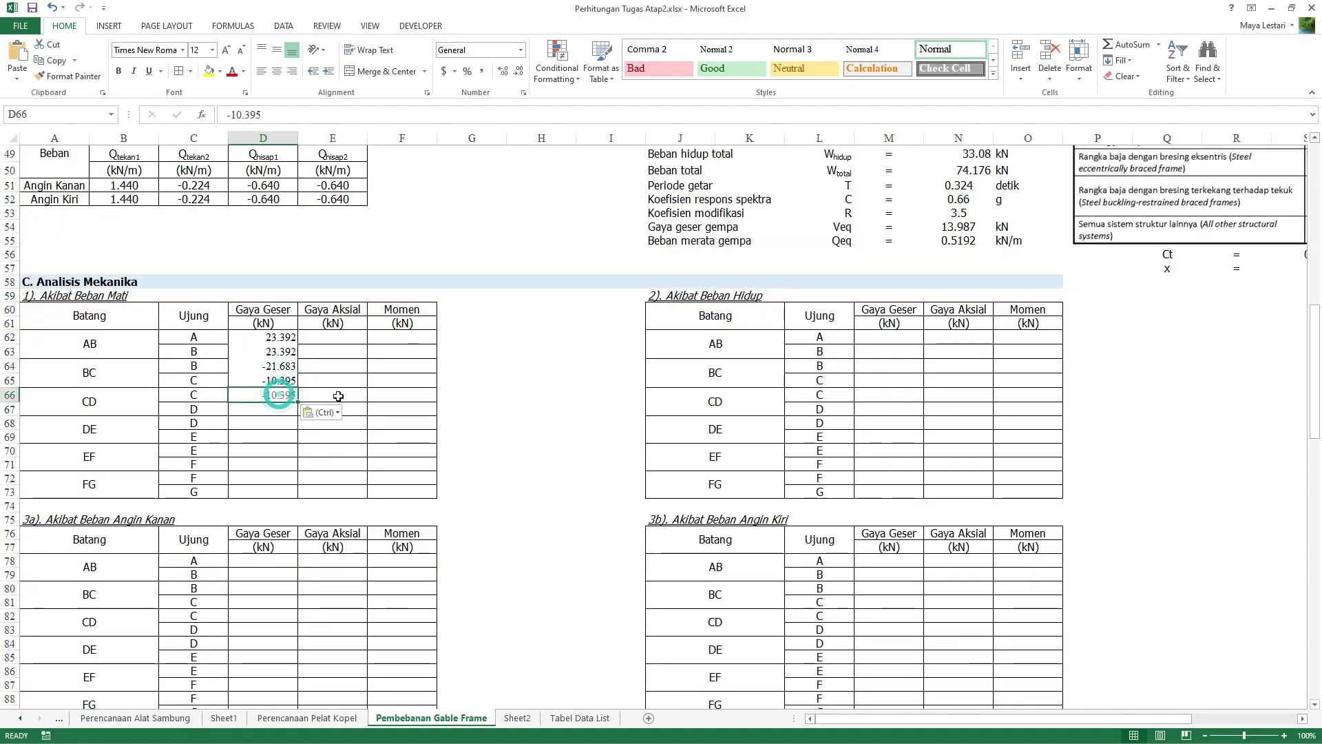
Step: Copy Rafter 1's V2 shear at station 12.82813, 3.714, into the Gaya Geser cell for end D of member CD
key("alt+Tab")
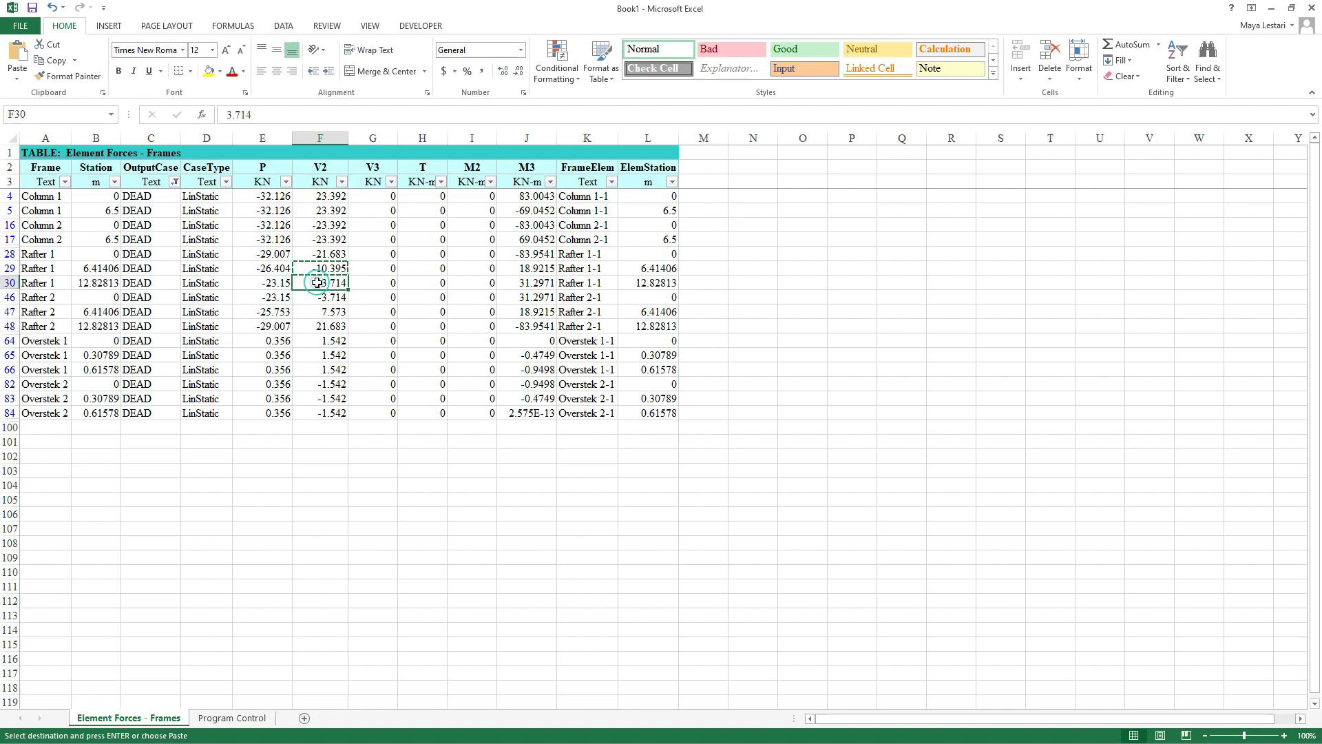
key("alt+Tab")
left_click(279, 409)
key("ctrl+v")
Step: Switch to SAP2000 and inspect Rafter 1's detailed shear diagram at location 12.82813 m, moving the dialog clear of the ridge
key("alt+Tab")
key("alt+Tab")
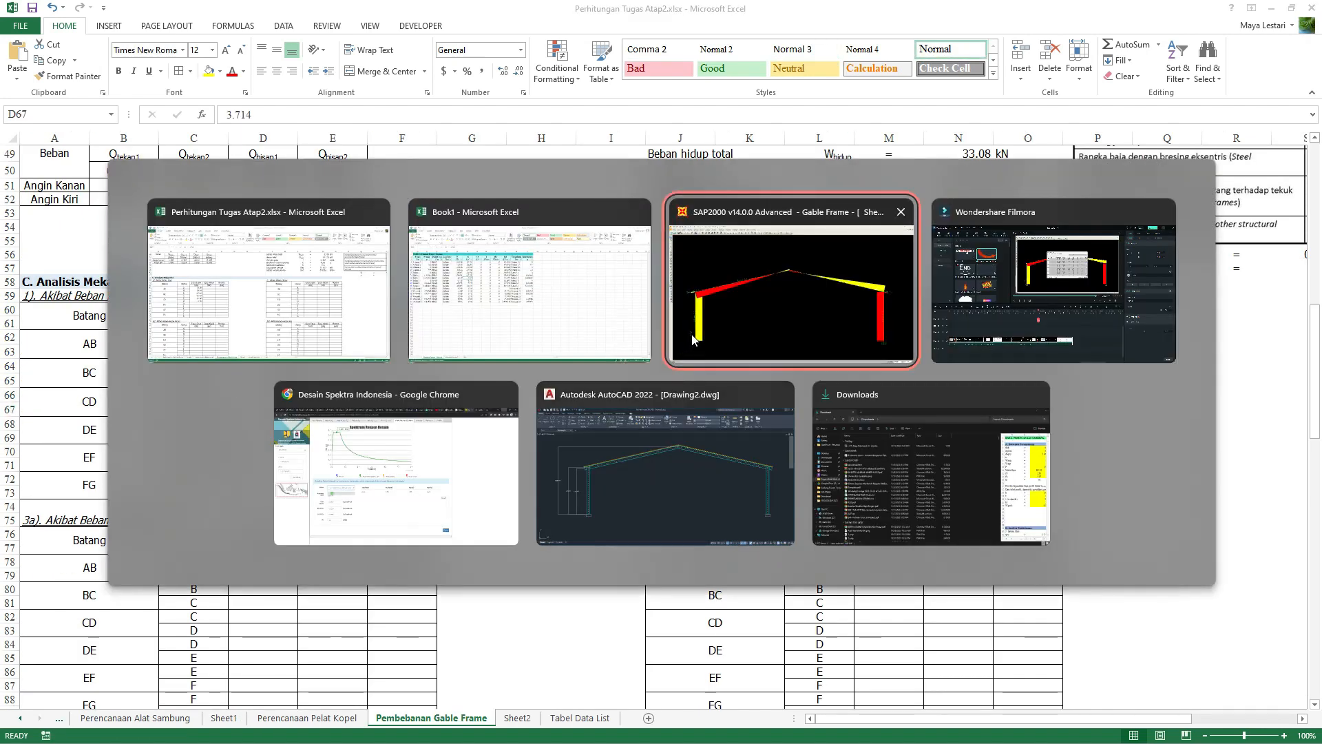
right_click(504, 273)
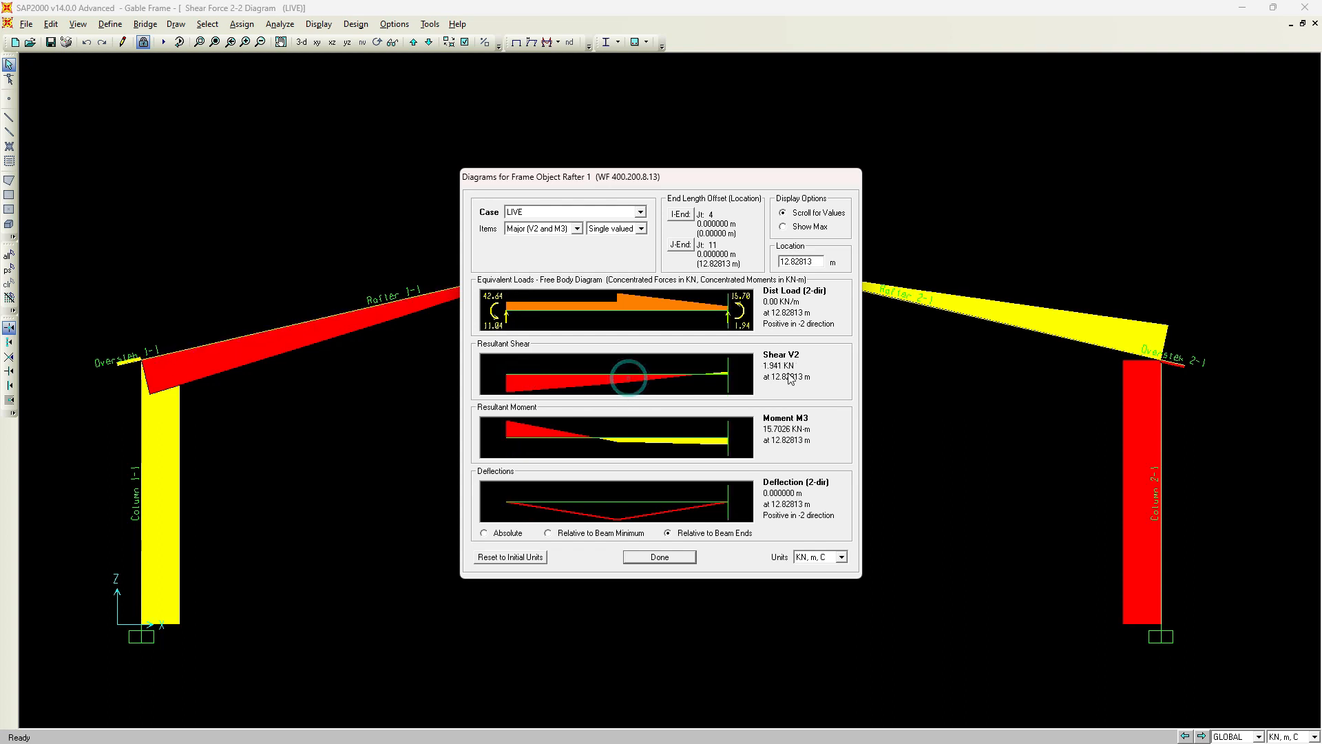
left_click_drag(711, 183, 913, 183)
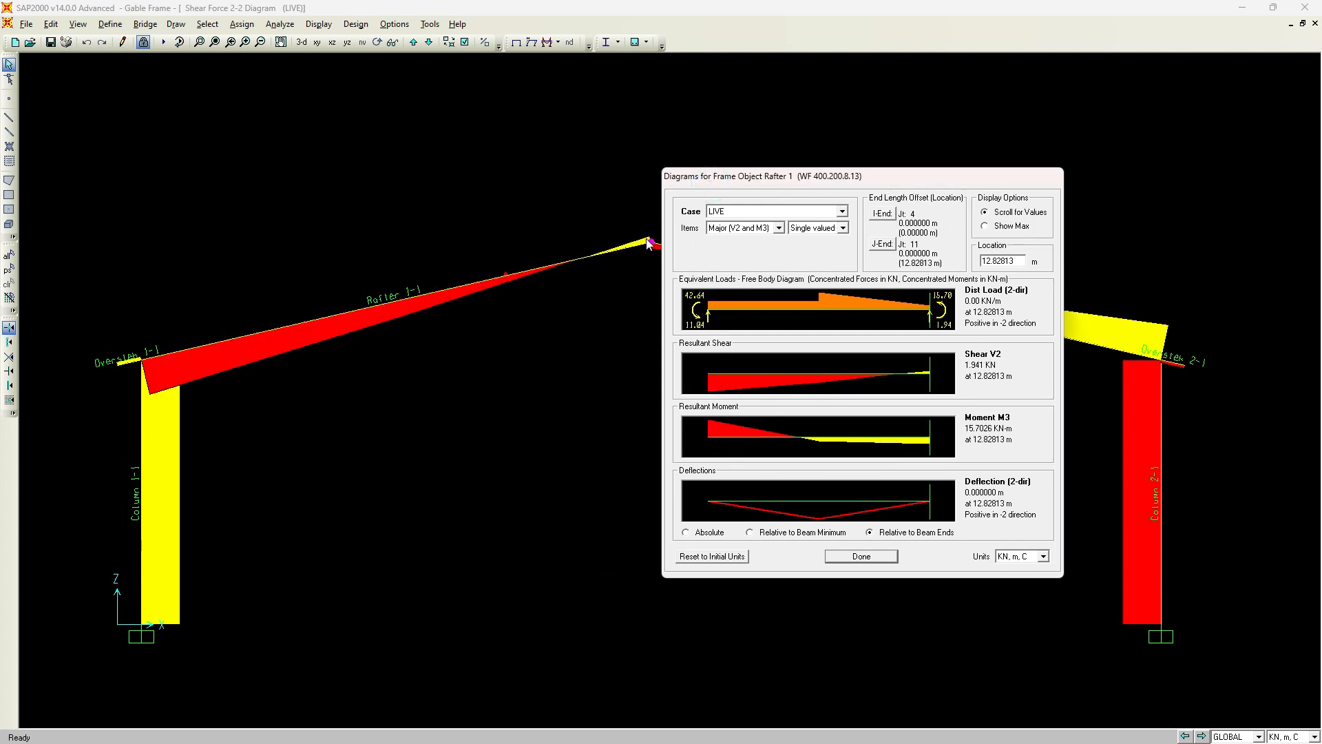
left_click(929, 373)
left_click(861, 556)
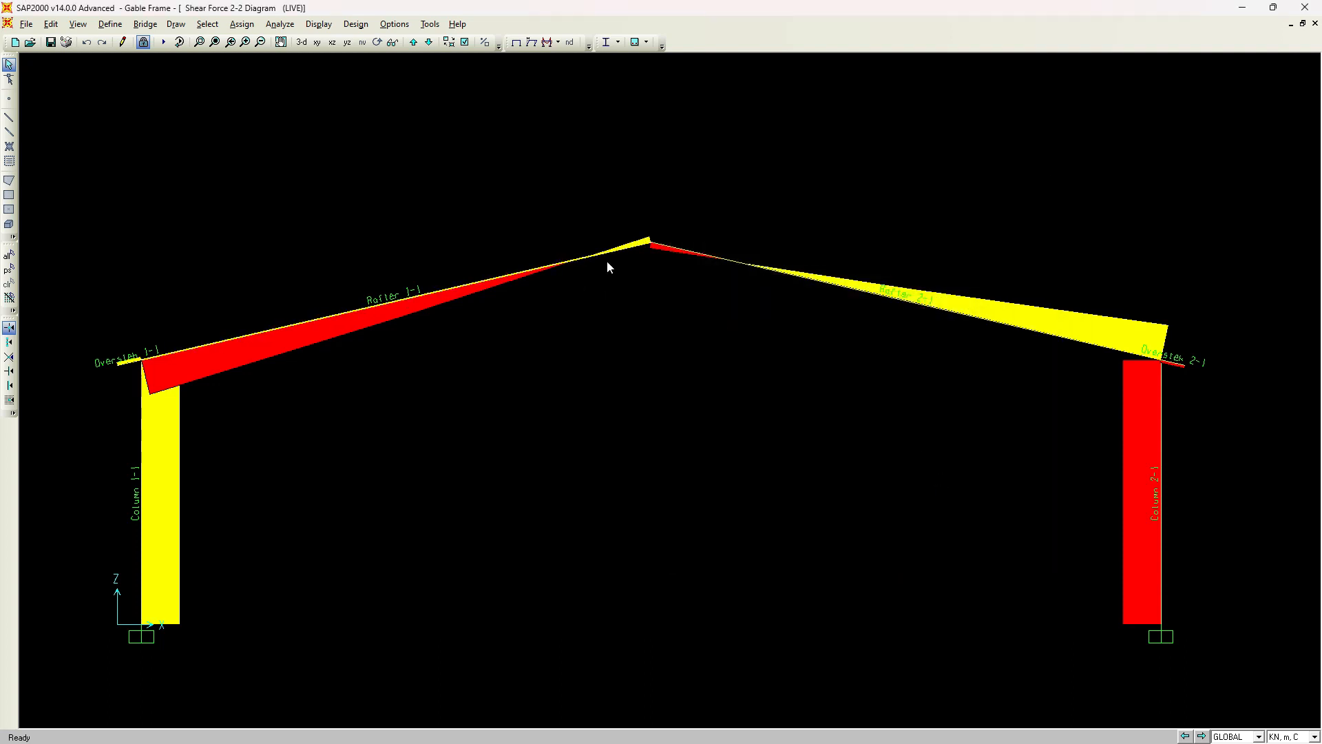
Step: Return to the calculation workbook and review the load case and Kombinasi Gaya Geser tables below the Akibat Beban Mati table
key("alt+Tab")
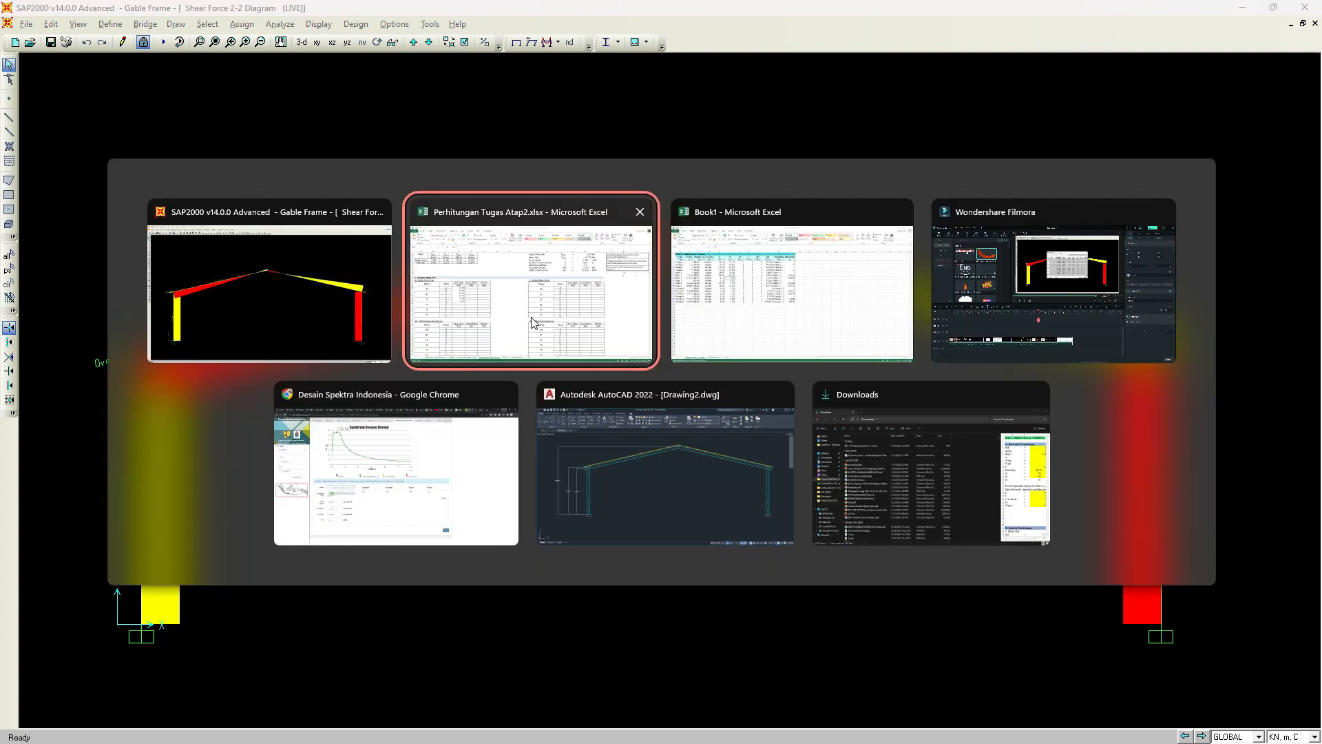
scroll(641, 519, "down", 17)
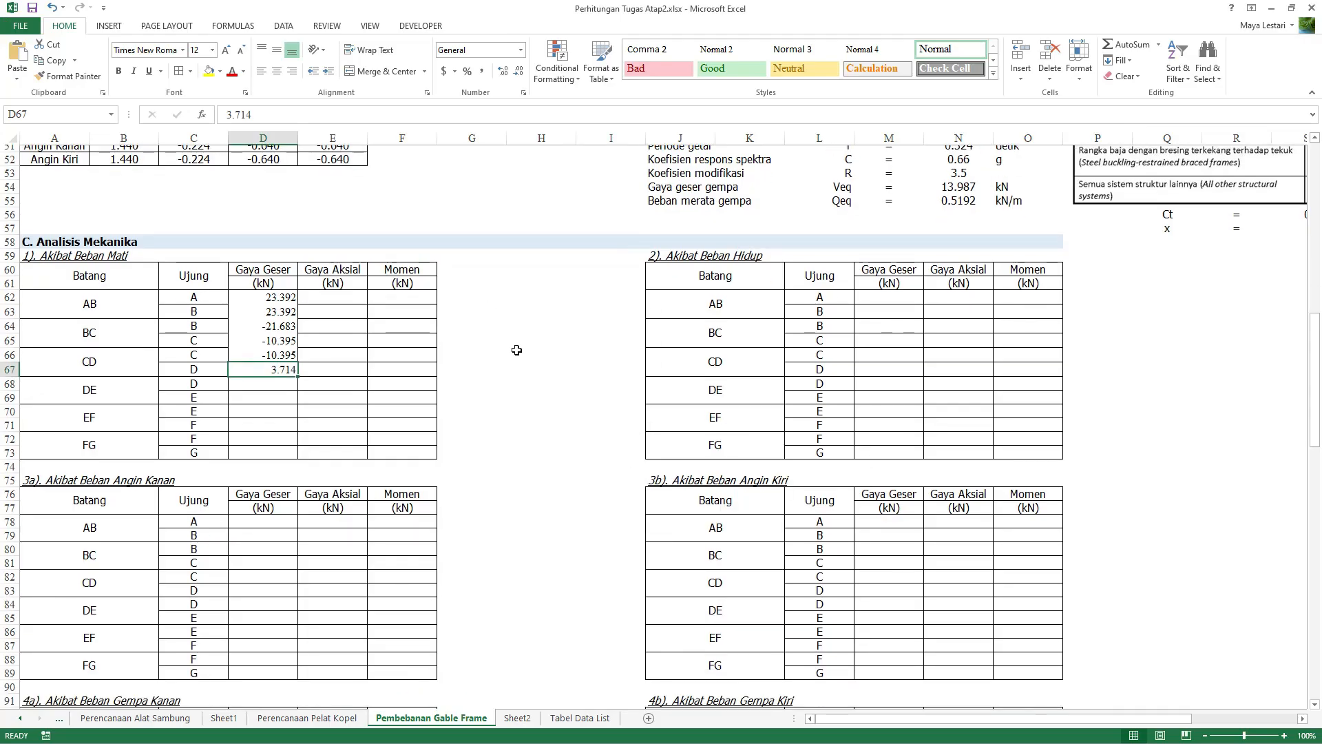
scroll(479, 370, "down", 11)
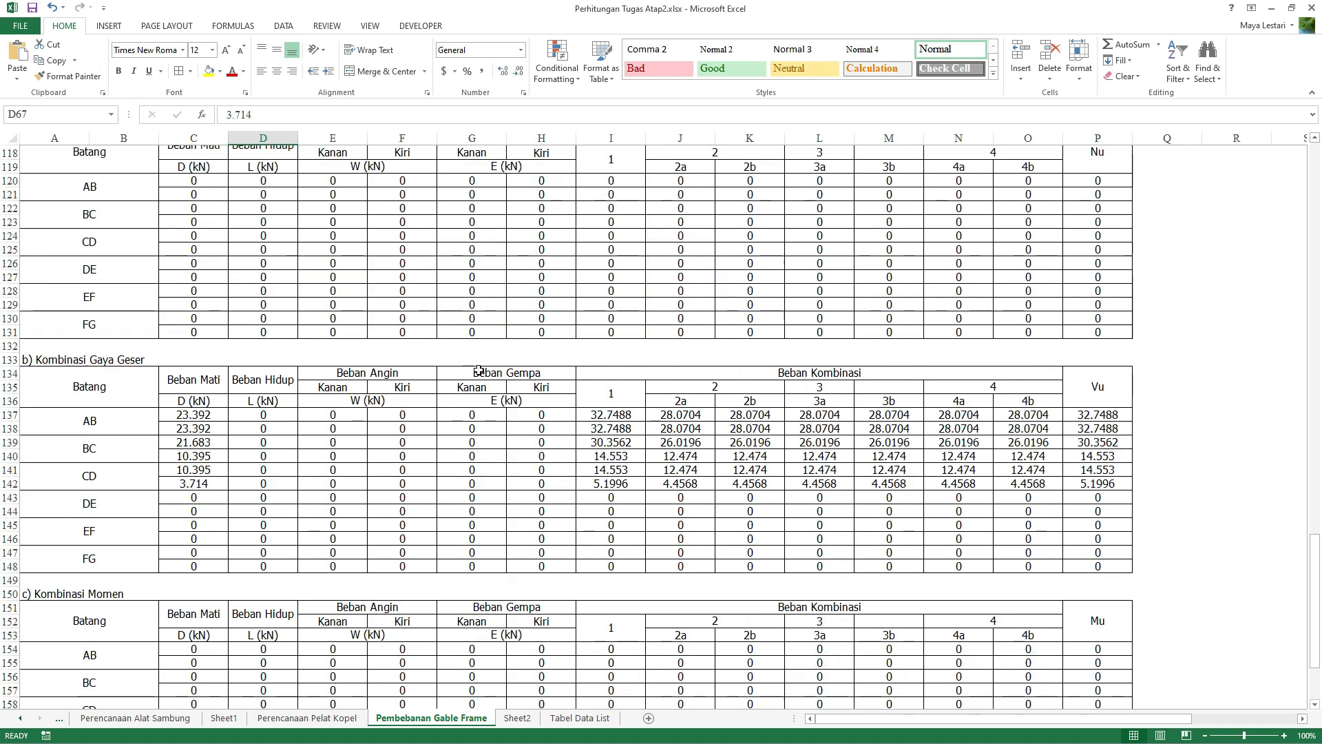
scroll(536, 456, "up", 13)
scroll(536, 456, "up", 2)
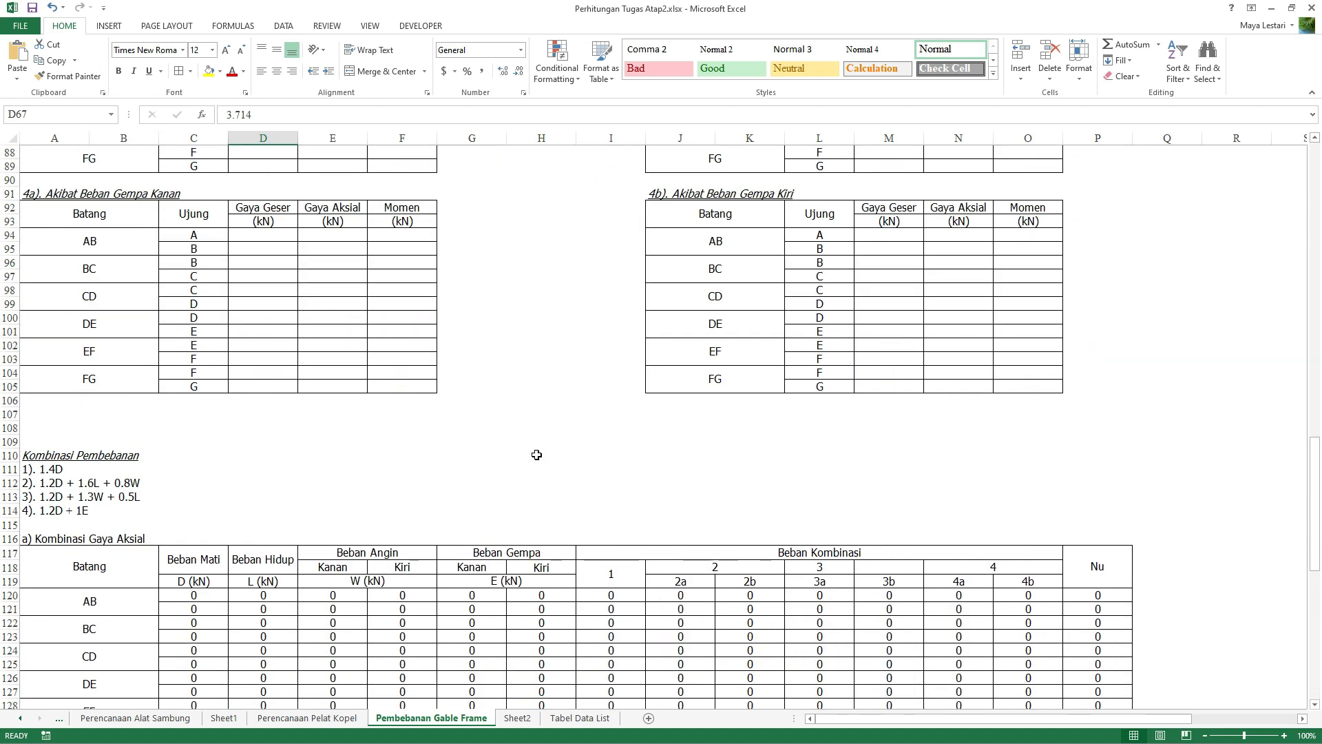